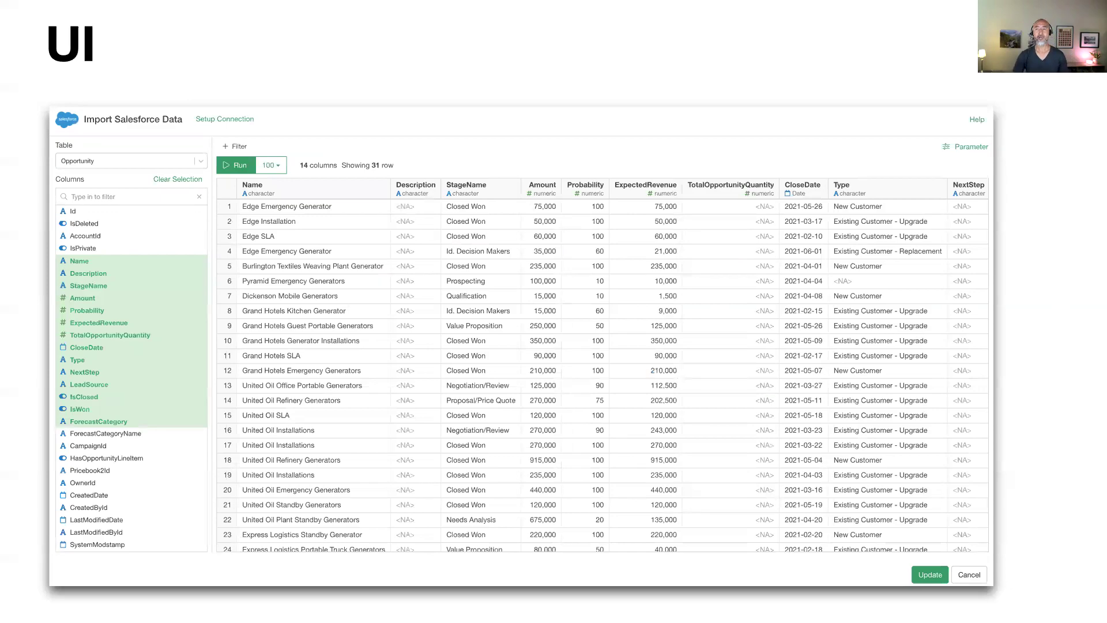
Switch to Exploratory and start a new data frame import from the Salesforce cloud app source
{"action": "key", "text": "Escape"}
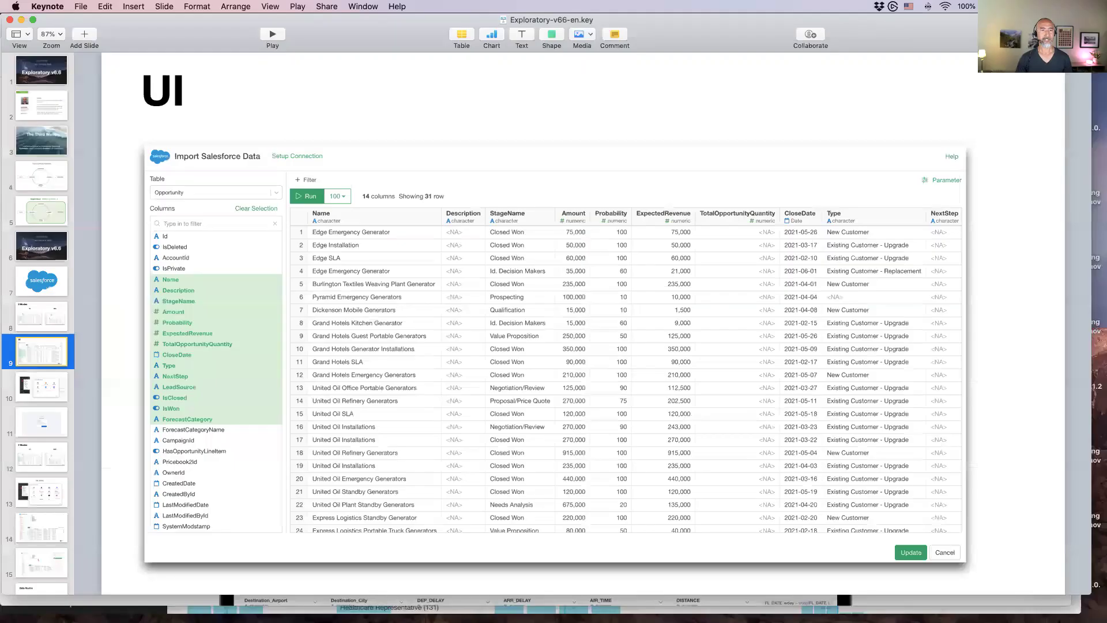
{"action": "key", "text": "super+Tab"}
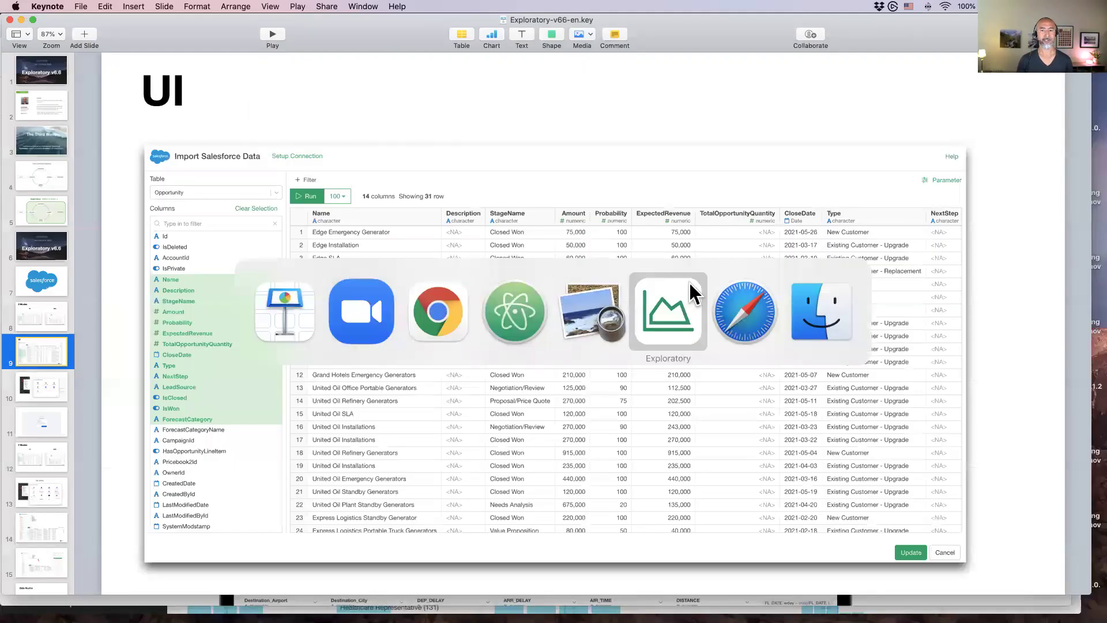
{"action": "left_click", "coordinate": [670, 306]}
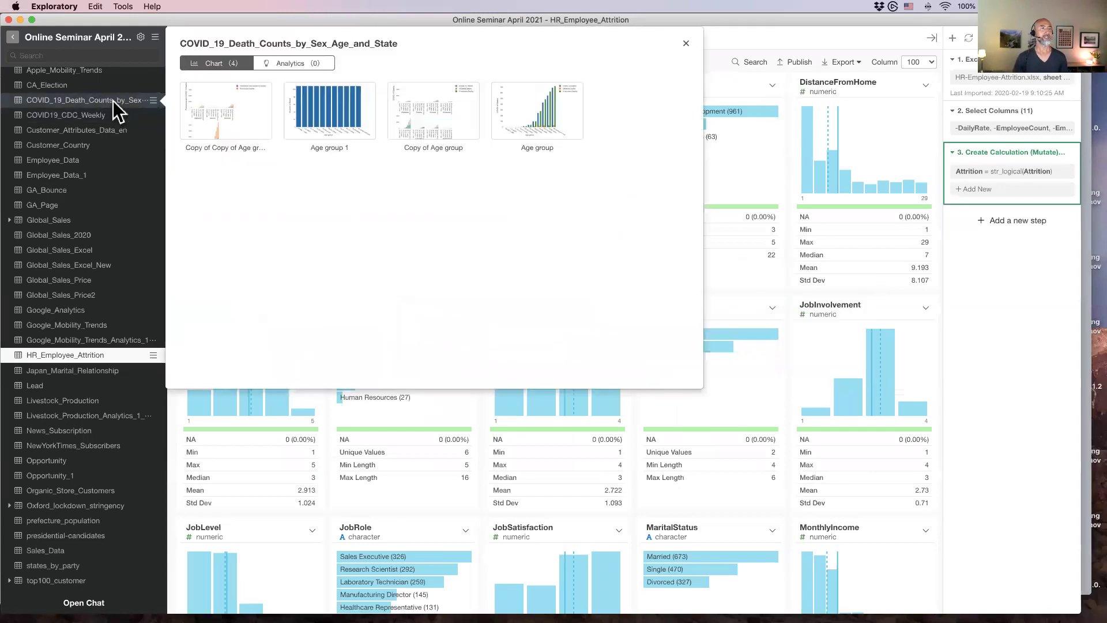
{"action": "scroll", "coordinate": [121, 136], "scroll_direction": "up", "scroll_amount": 3}
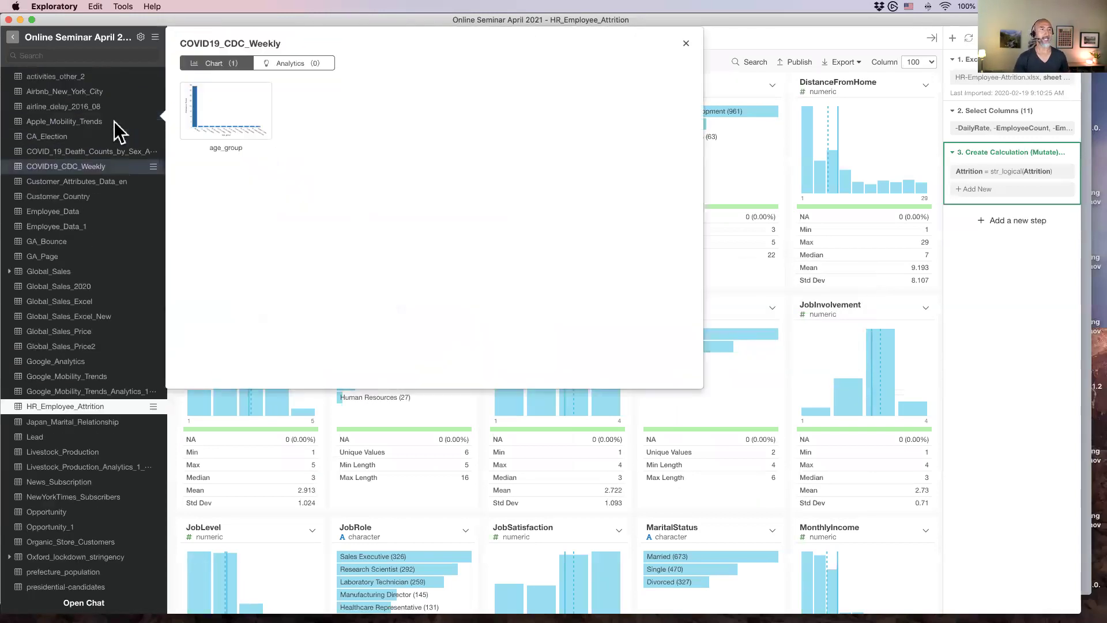
{"action": "left_click", "coordinate": [154, 81]}
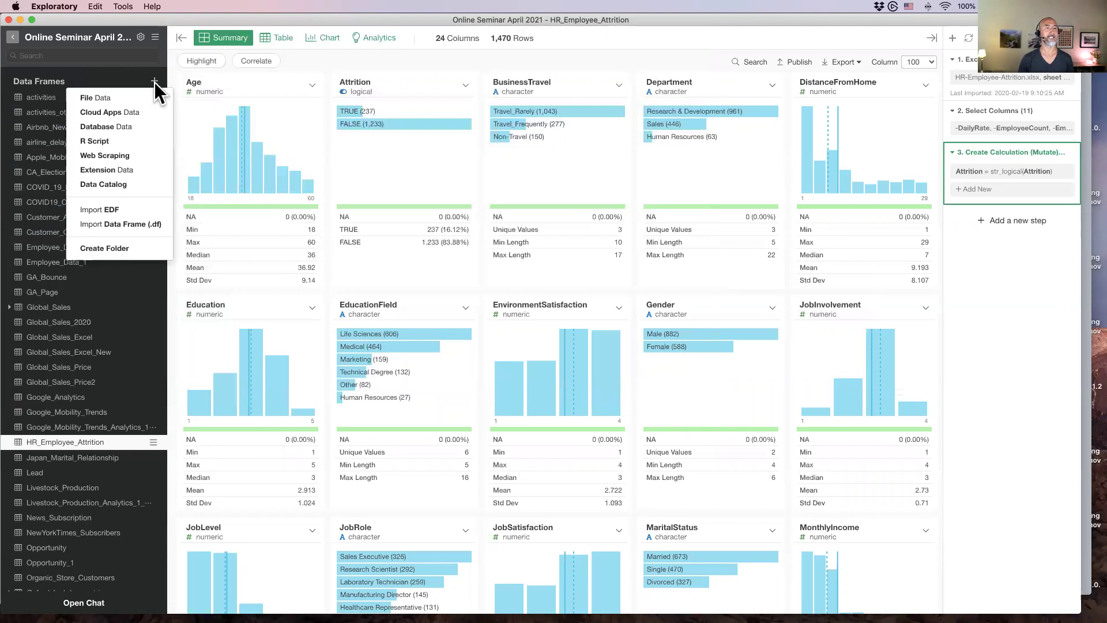
{"action": "left_click", "coordinate": [123, 114]}
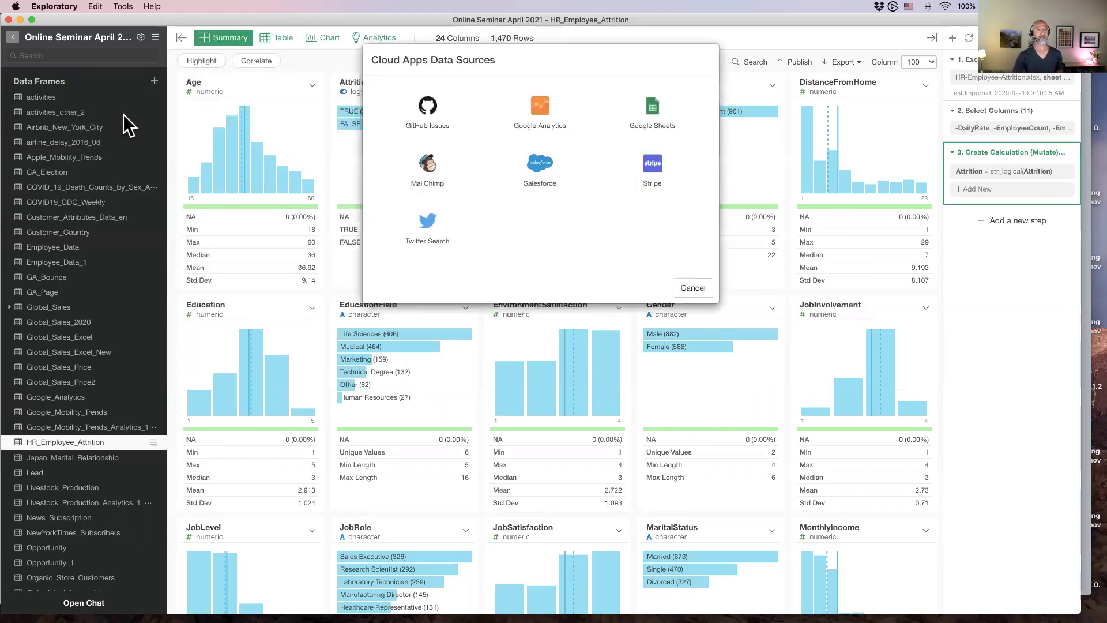
{"action": "left_click", "coordinate": [537, 163]}
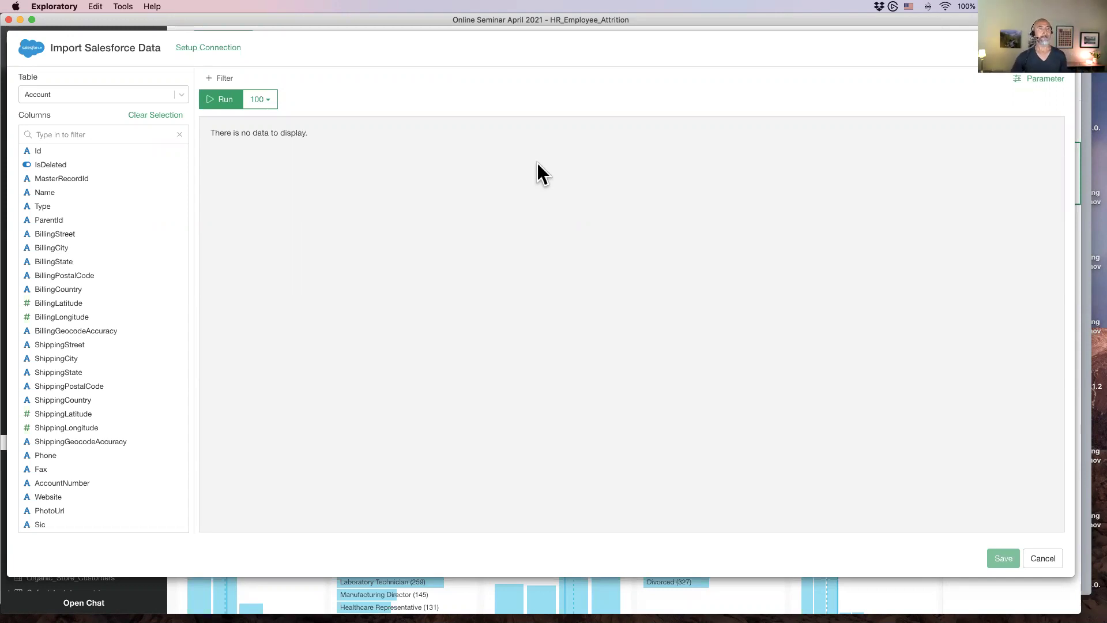
Choose Opportunity as the Salesforce table to import
{"action": "left_click", "coordinate": [95, 94]}
{"action": "scroll", "coordinate": [84, 171], "scroll_direction": "down", "scroll_amount": 15}
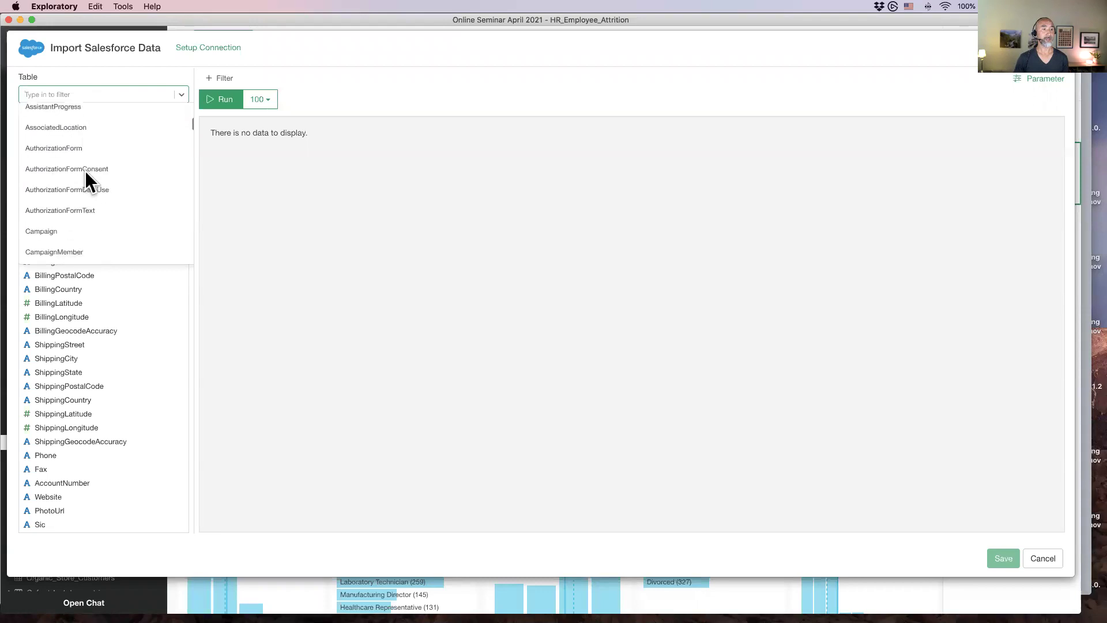
{"action": "scroll", "coordinate": [84, 171], "scroll_direction": "down", "scroll_amount": 2}
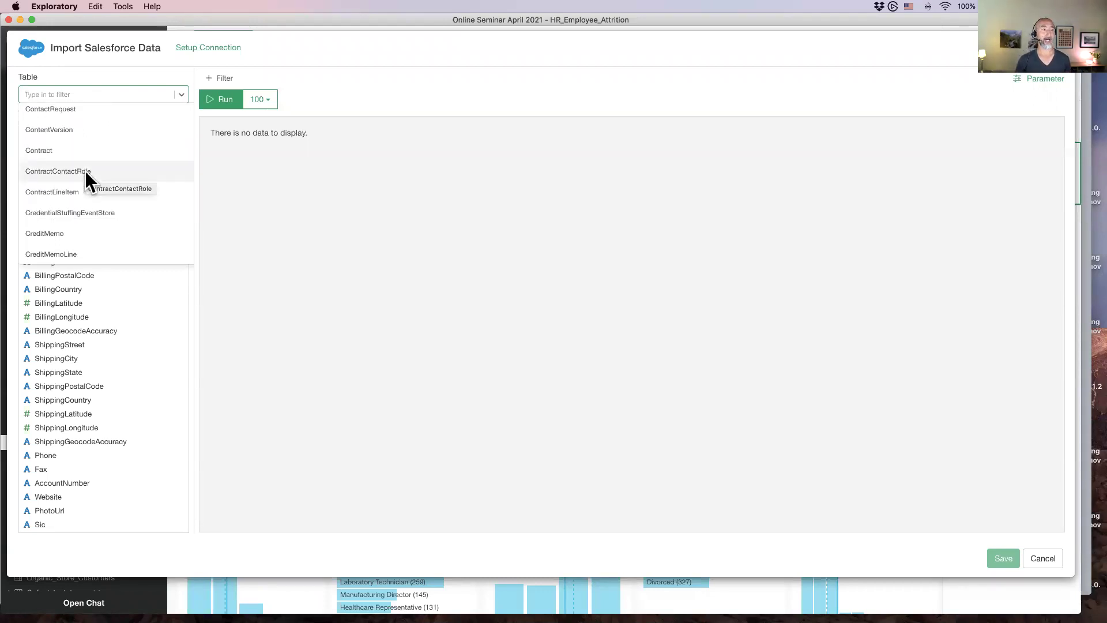
{"action": "scroll", "coordinate": [85, 171], "scroll_direction": "up", "scroll_amount": 2}
{"action": "left_click", "coordinate": [88, 92]}
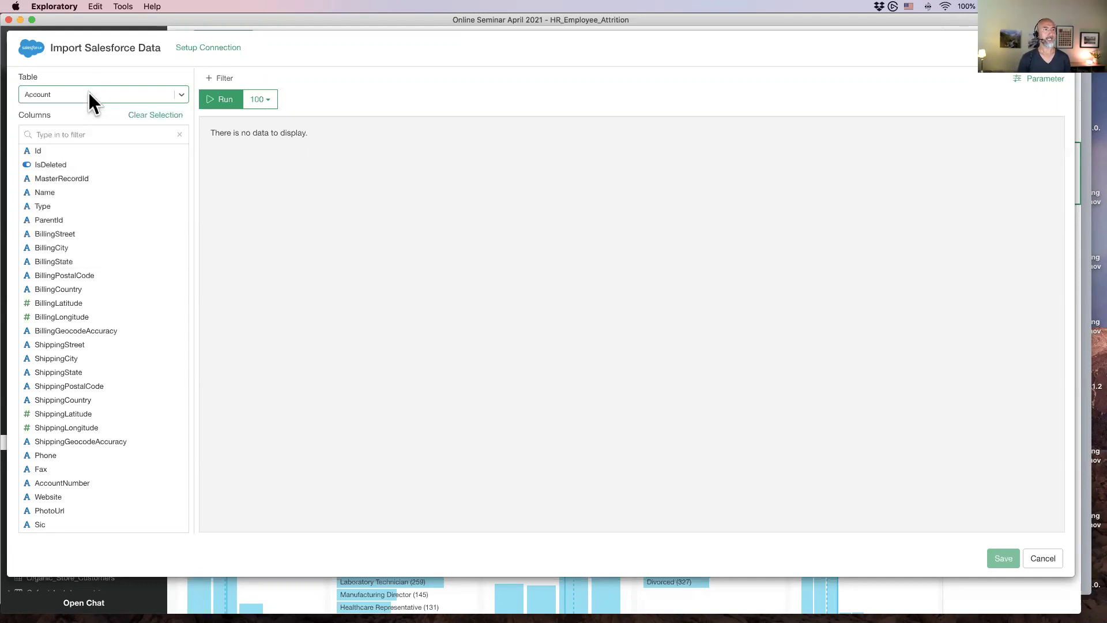
{"action": "type", "text": "opp"}
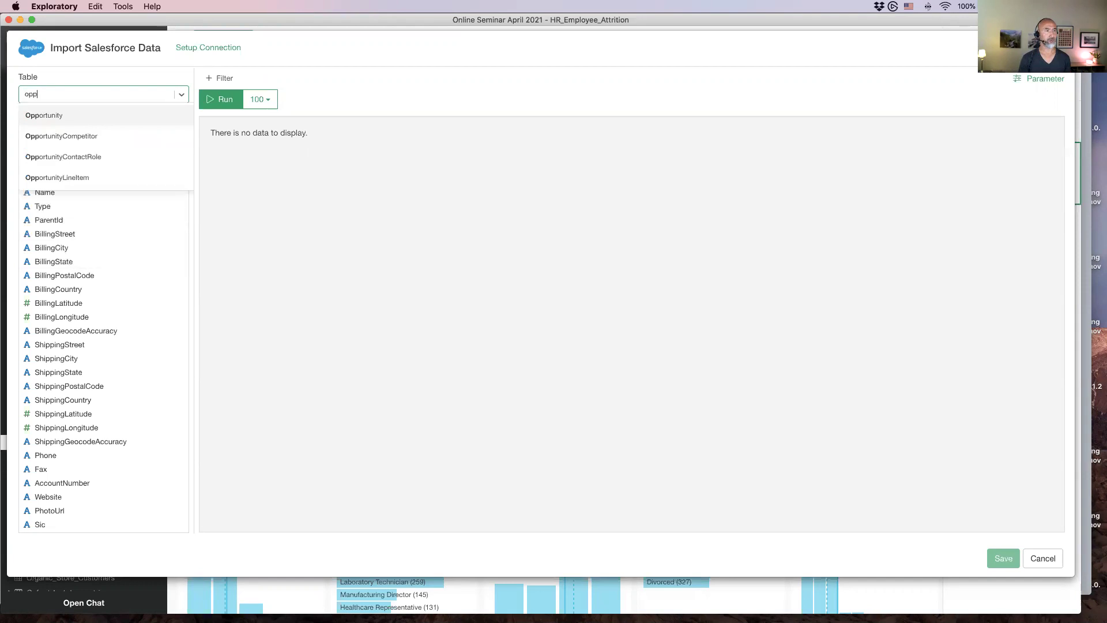
{"action": "key", "text": "Return"}
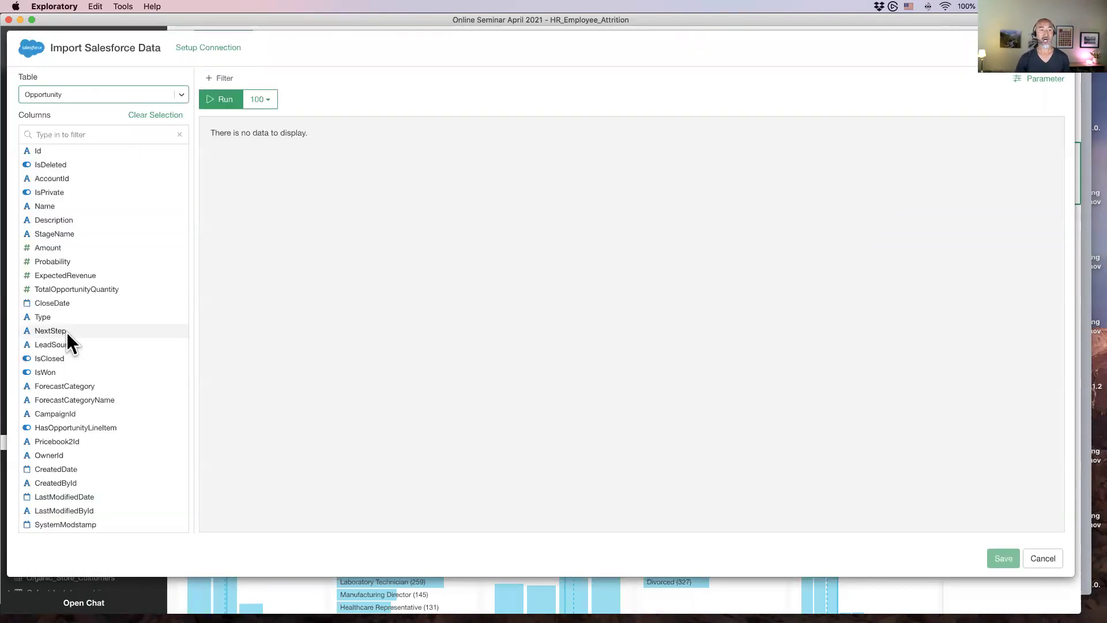
Select the columns from Name through ForecastCategory and run the query to preview the Opportunity data
{"action": "left_click", "coordinate": [75, 205]}
{"action": "scroll", "coordinate": [93, 286], "scroll_direction": "down", "scroll_amount": 5}
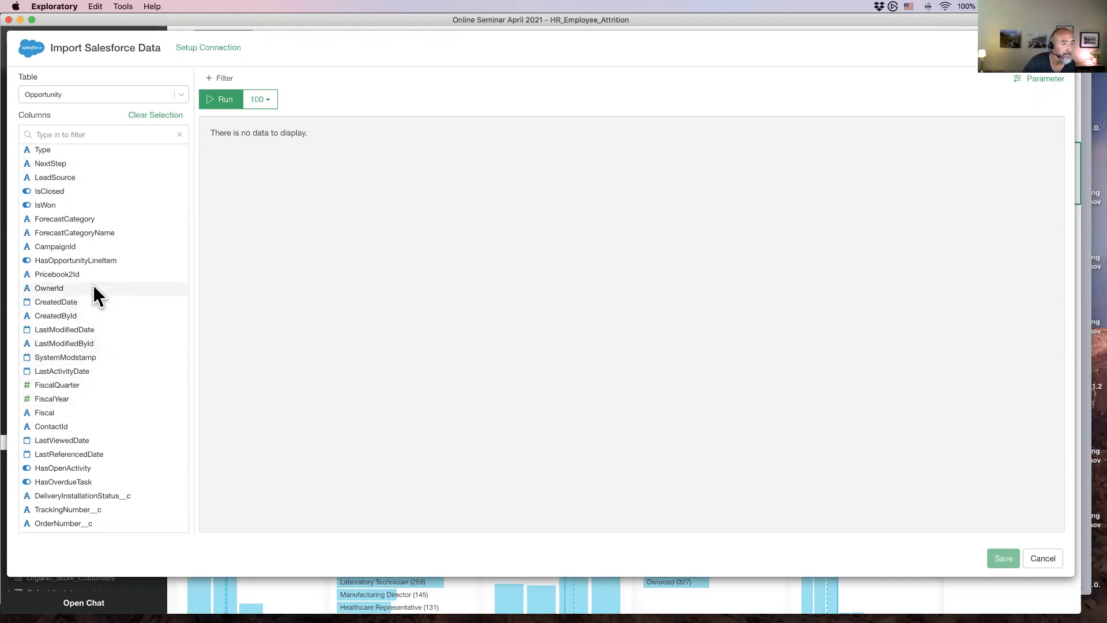
{"action": "scroll", "coordinate": [93, 285], "scroll_direction": "down", "scroll_amount": 1}
{"action": "scroll", "coordinate": [92, 285], "scroll_direction": "up", "scroll_amount": 1}
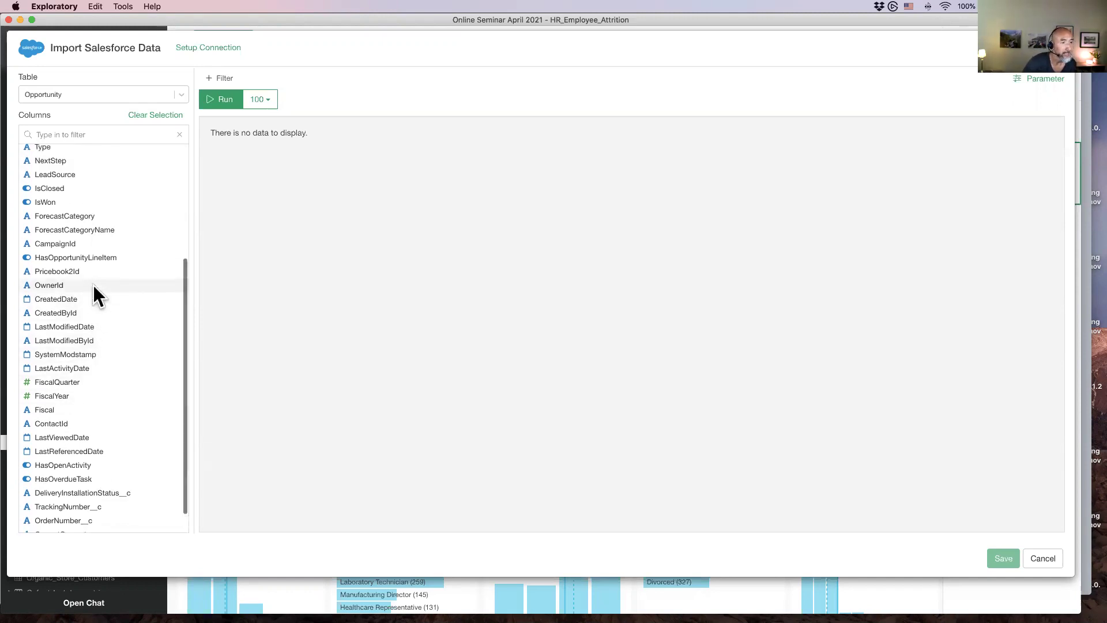
{"action": "left_click", "coordinate": [91, 222], "text": "shift"}
{"action": "scroll", "coordinate": [92, 221], "scroll_direction": "up", "scroll_amount": 3}
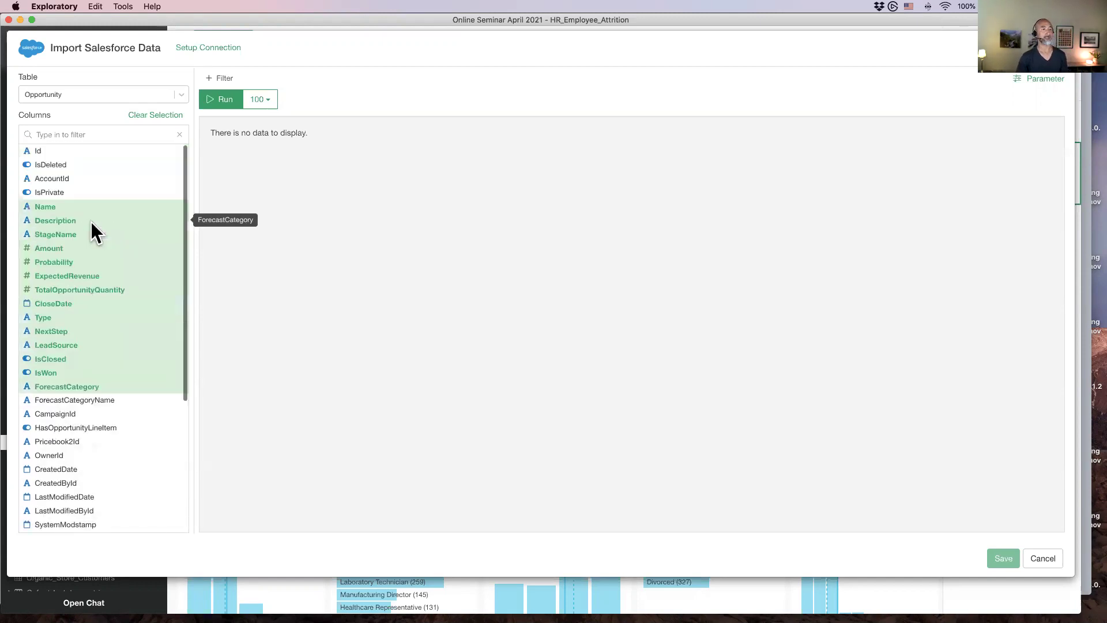
{"action": "left_click", "coordinate": [220, 102]}
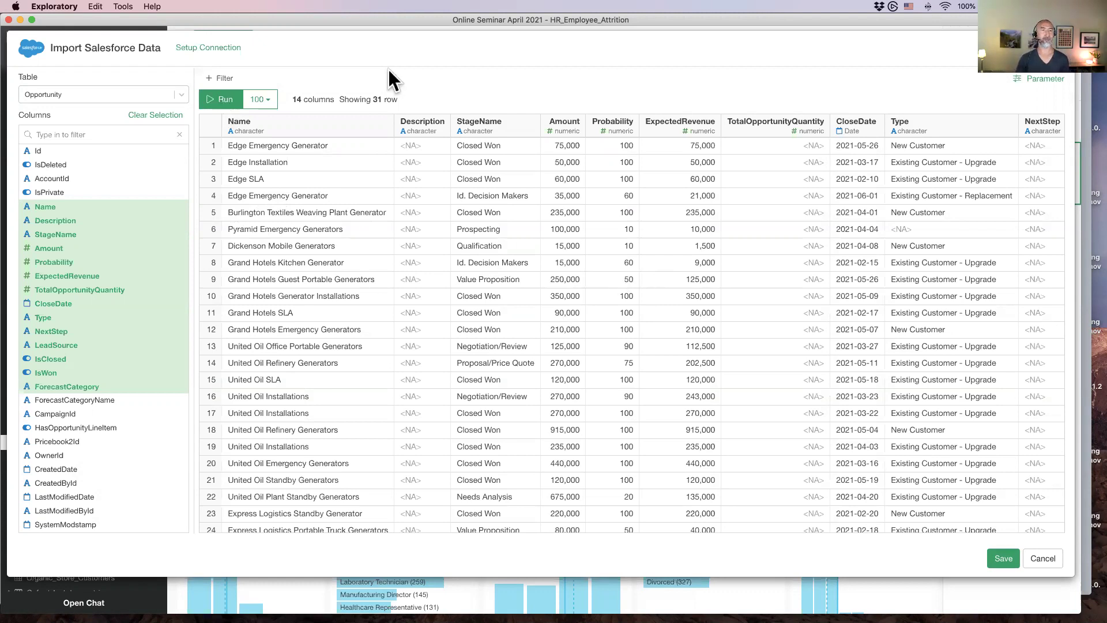
Add a filter for Name values that start with "United" and rerun the query
{"action": "left_click", "coordinate": [223, 80]}
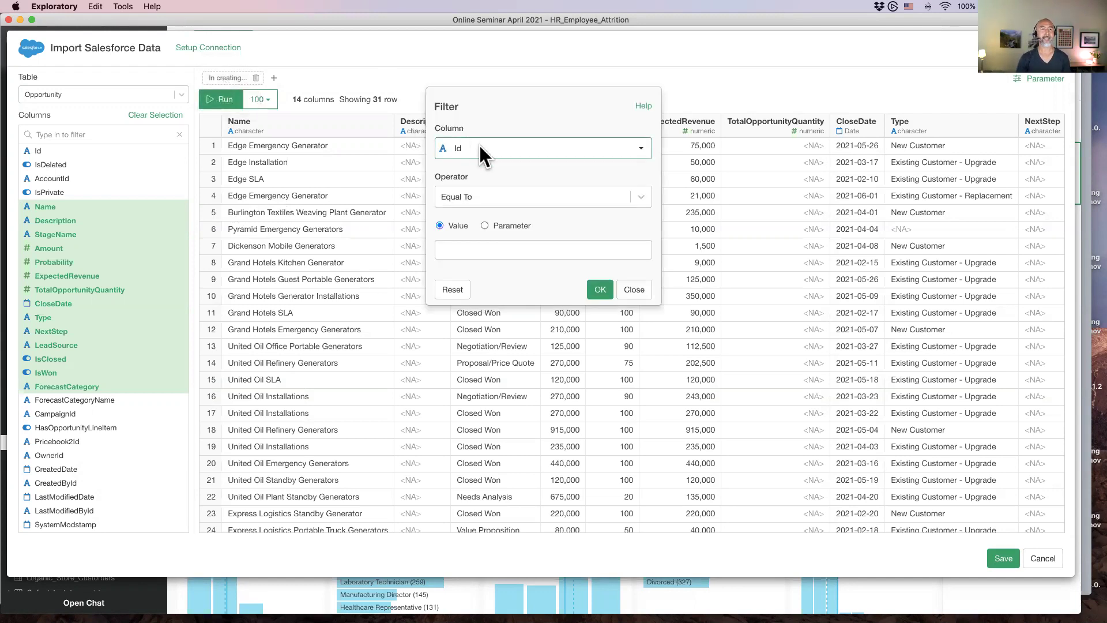
{"action": "left_click", "coordinate": [479, 145]}
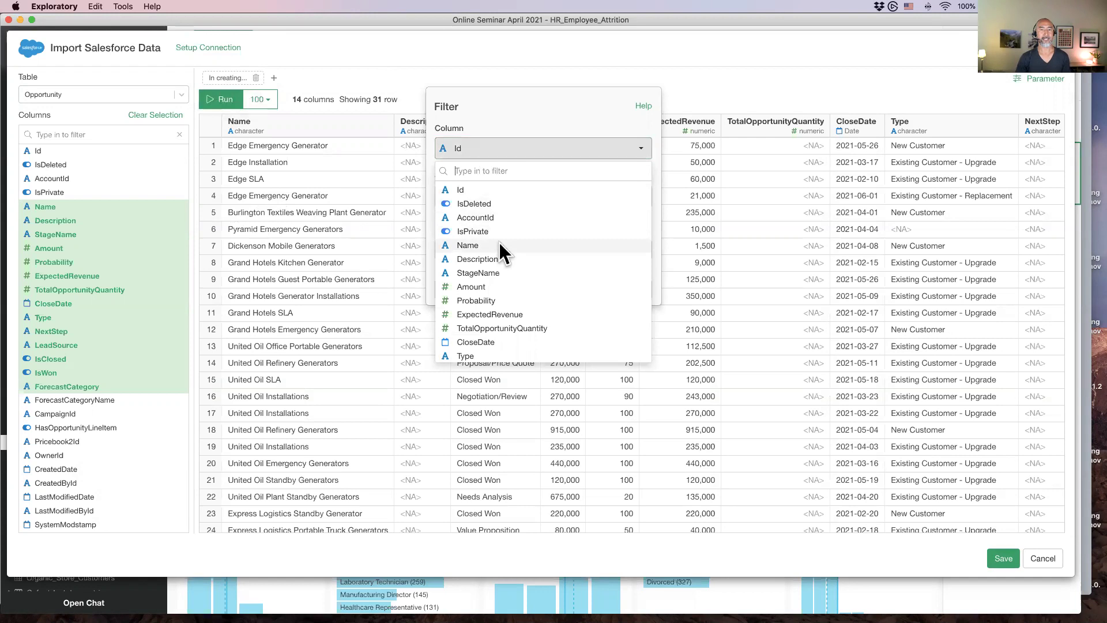
{"action": "left_click", "coordinate": [499, 245]}
{"action": "left_click", "coordinate": [475, 195]}
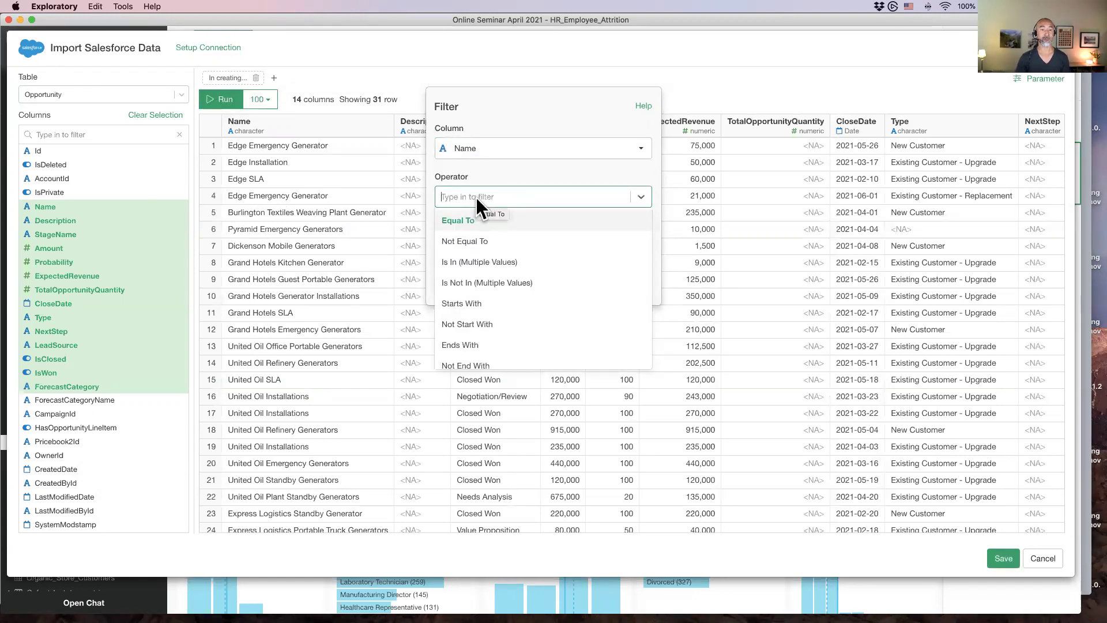
{"action": "left_click", "coordinate": [486, 302]}
{"action": "left_click", "coordinate": [483, 245]}
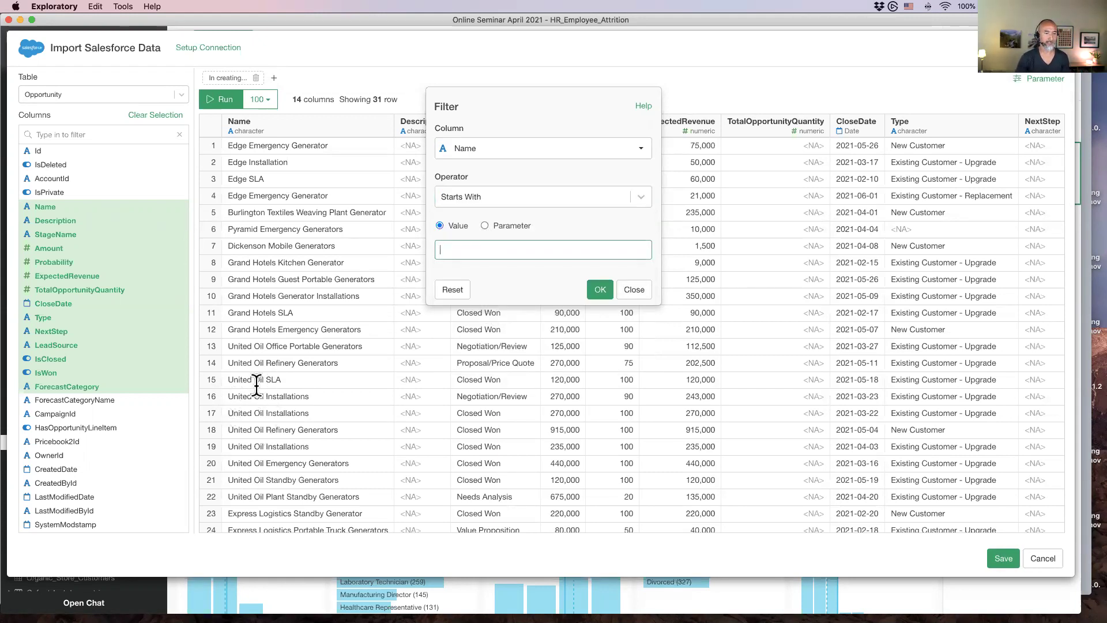
{"action": "type", "text": "United"}
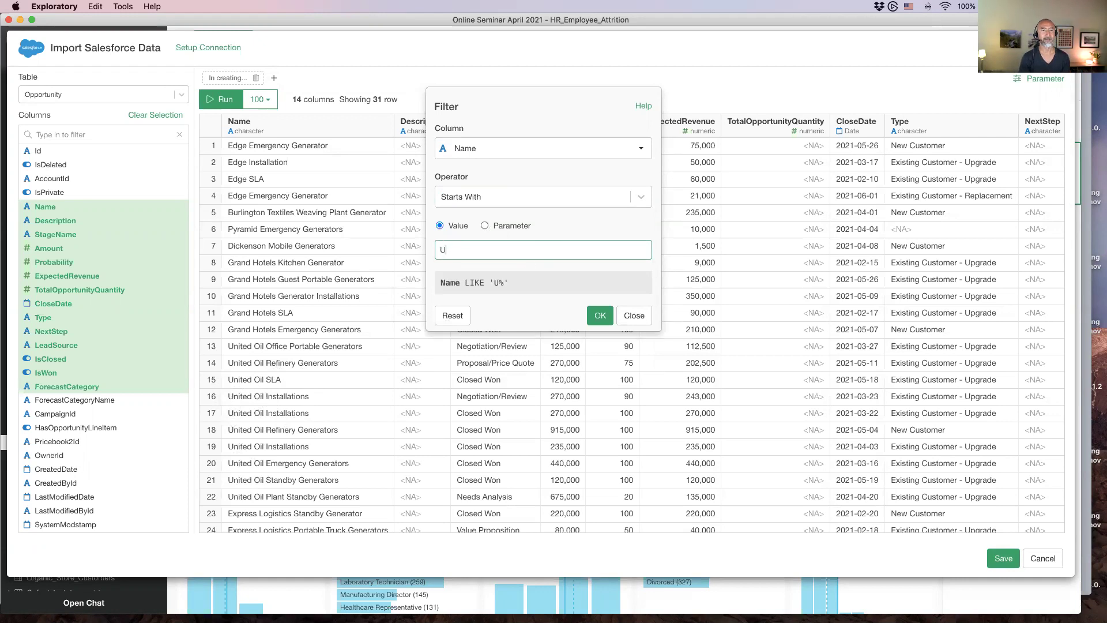
{"action": "left_click", "coordinate": [597, 315]}
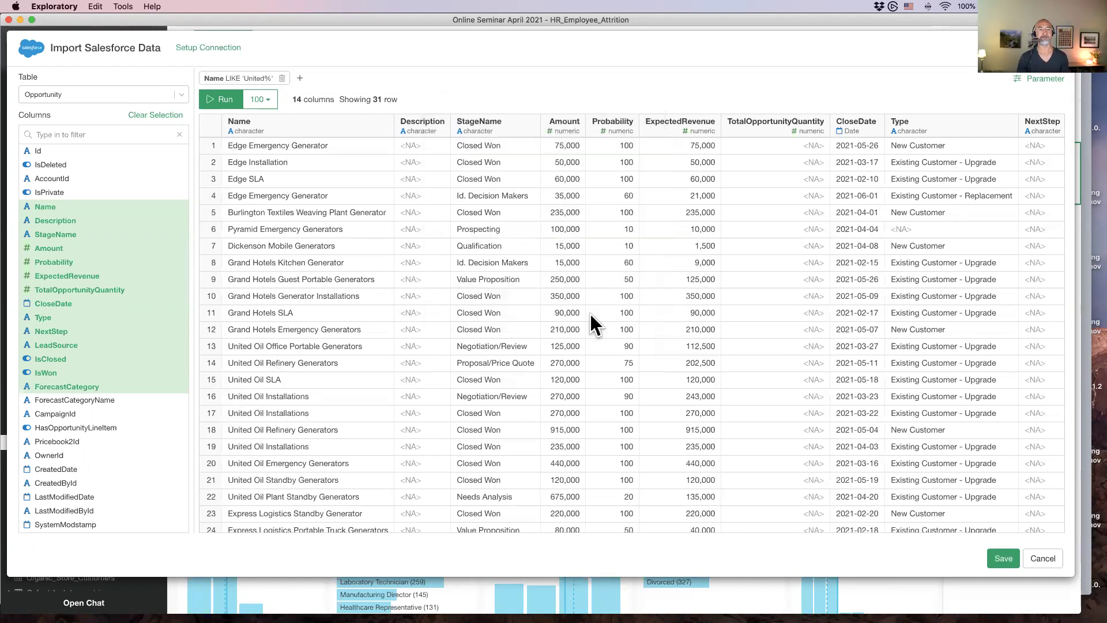
{"action": "left_click", "coordinate": [224, 99]}
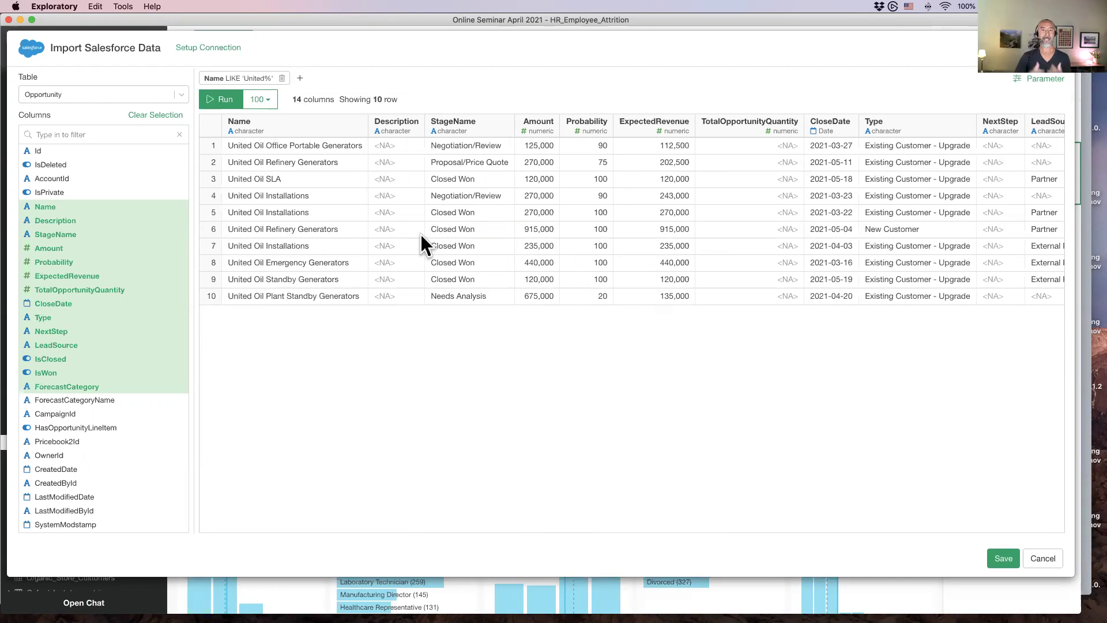
Edit the existing Name filter so that it filters on the CloseDate column instead
{"action": "left_click", "coordinate": [237, 80]}
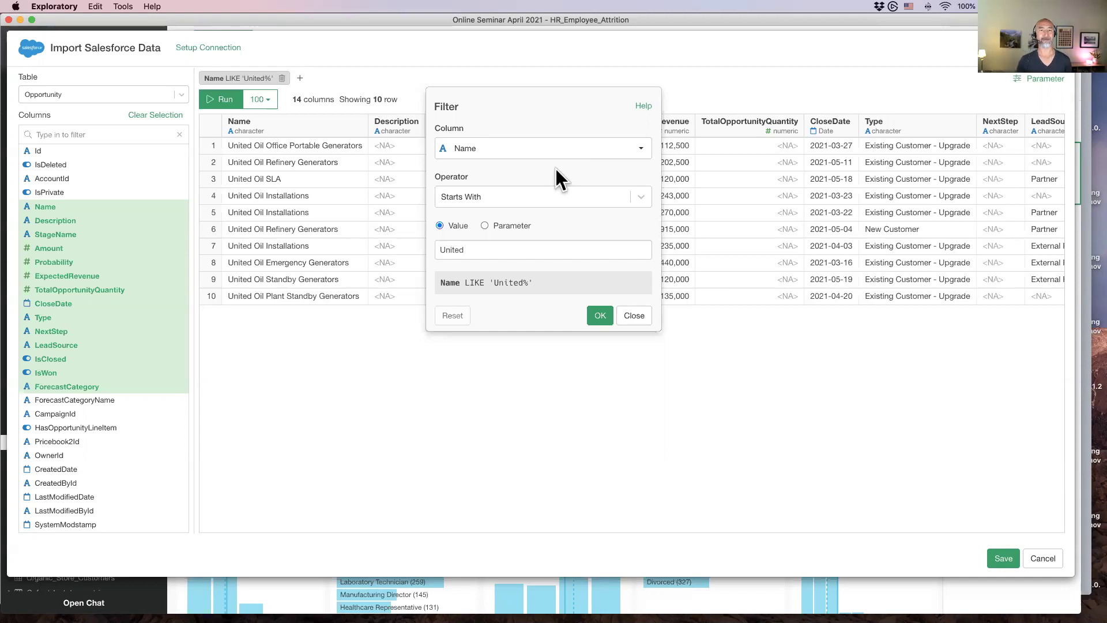
{"action": "left_click", "coordinate": [531, 193]}
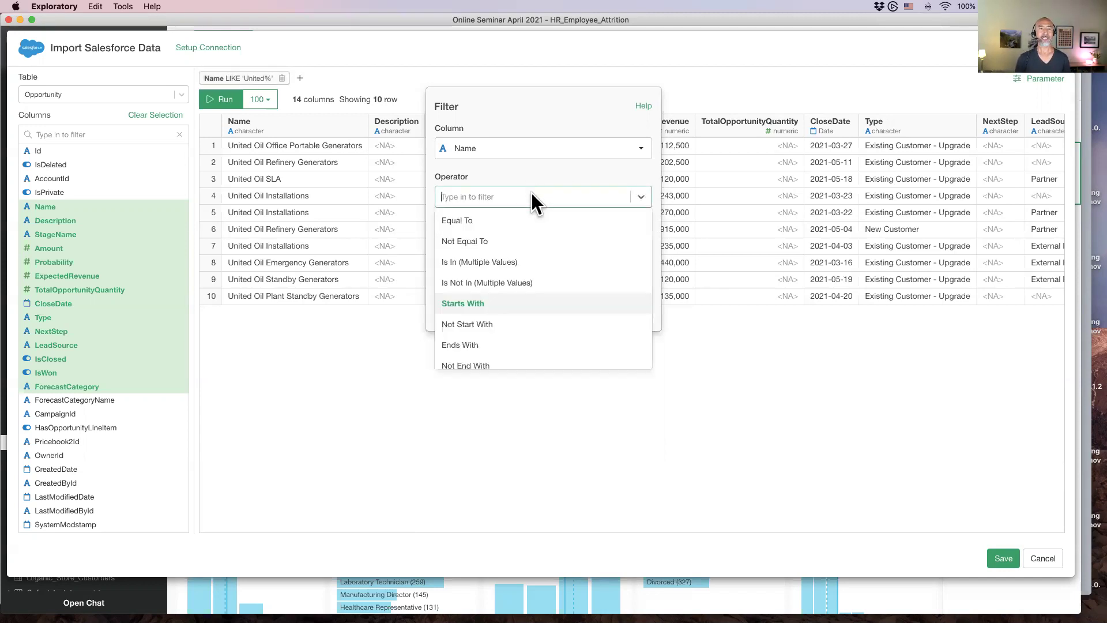
{"action": "left_click", "coordinate": [520, 173]}
{"action": "left_click", "coordinate": [510, 139]}
{"action": "left_click", "coordinate": [511, 140]}
{"action": "left_click", "coordinate": [511, 139]}
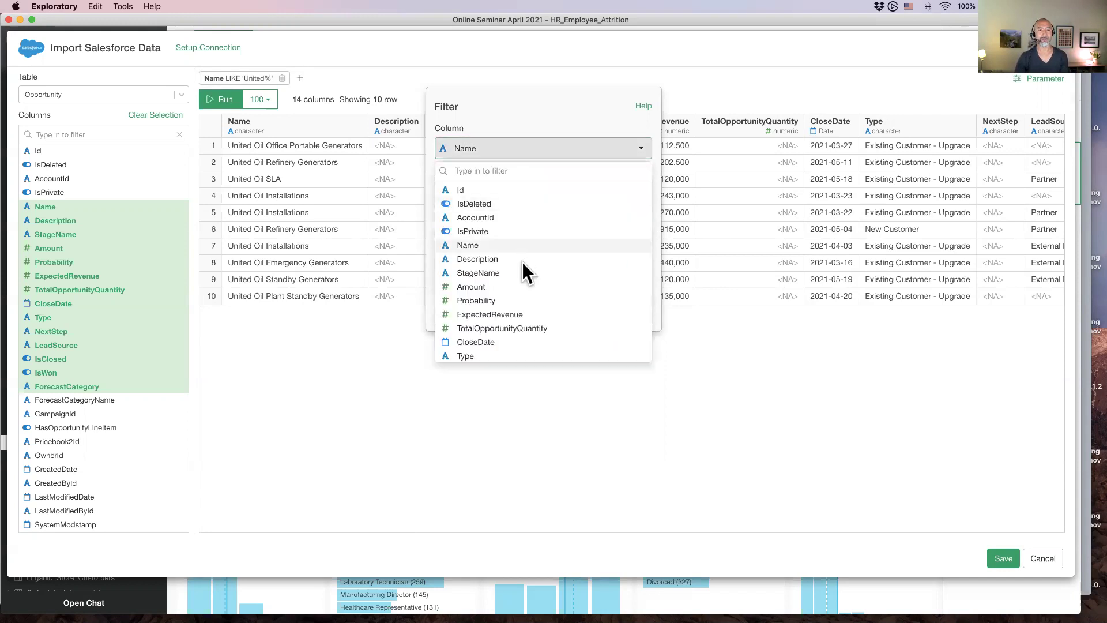
{"action": "scroll", "coordinate": [519, 274], "scroll_direction": "down", "scroll_amount": 3}
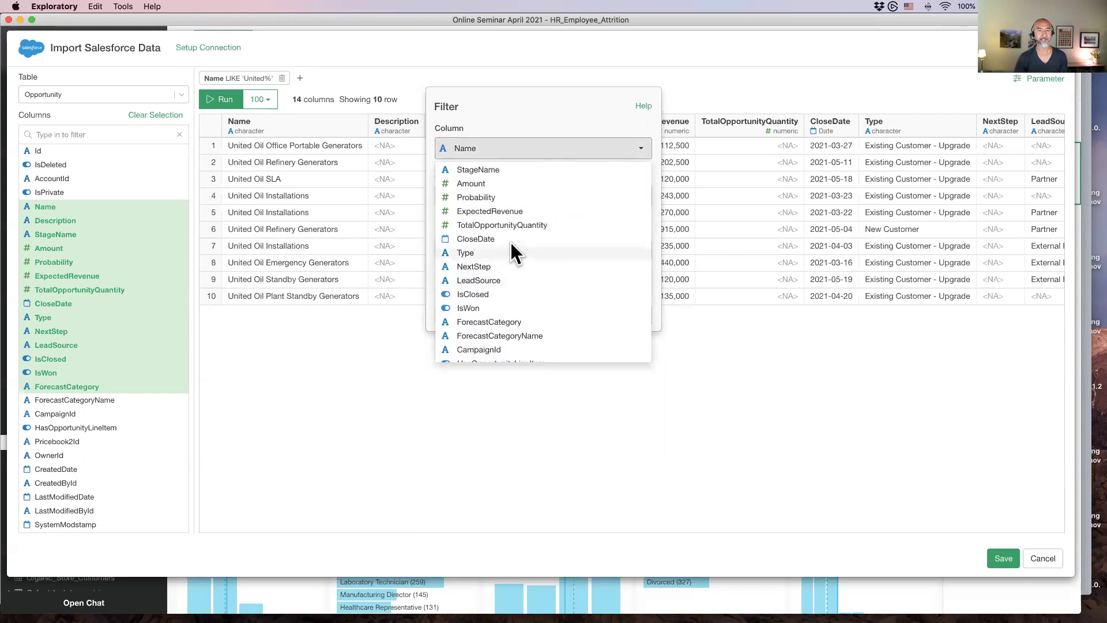
{"action": "left_click", "coordinate": [510, 238]}
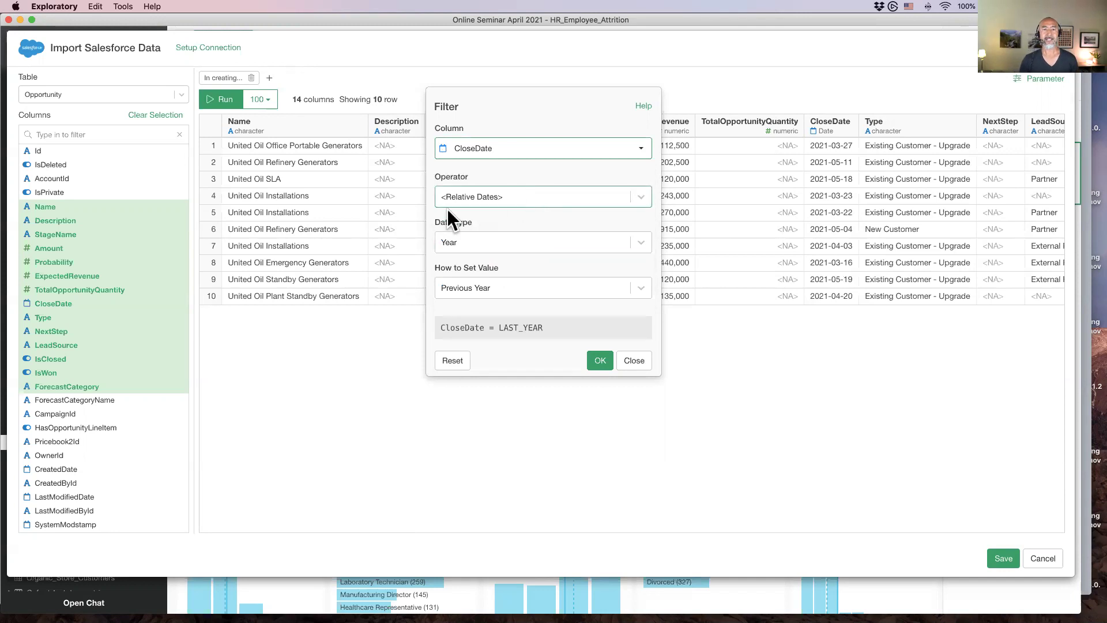
Set the CloseDate relative date filter to Month, Last N Months with a value of 3, apply it and rerun the query
{"action": "left_click", "coordinate": [507, 246]}
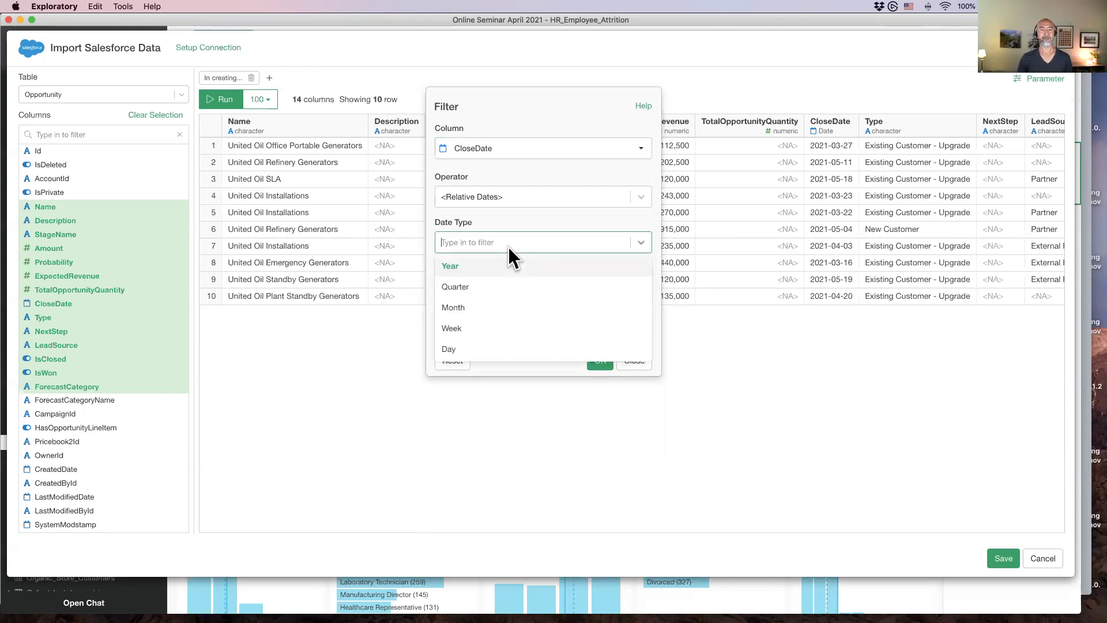
{"action": "left_click", "coordinate": [508, 307]}
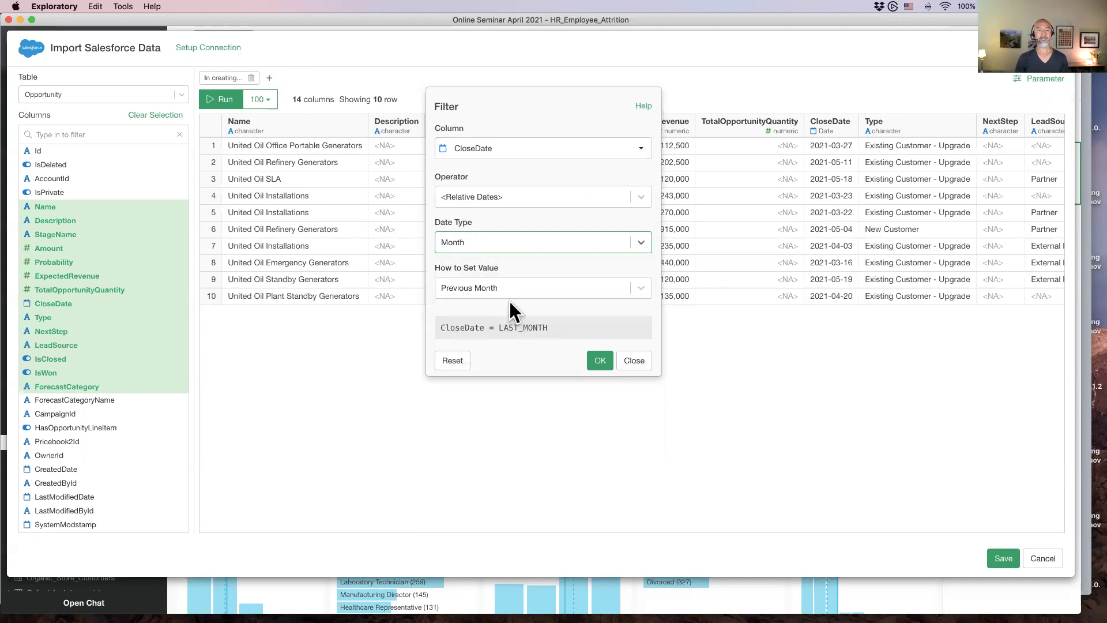
{"action": "left_click", "coordinate": [497, 290]}
{"action": "left_click", "coordinate": [511, 373]}
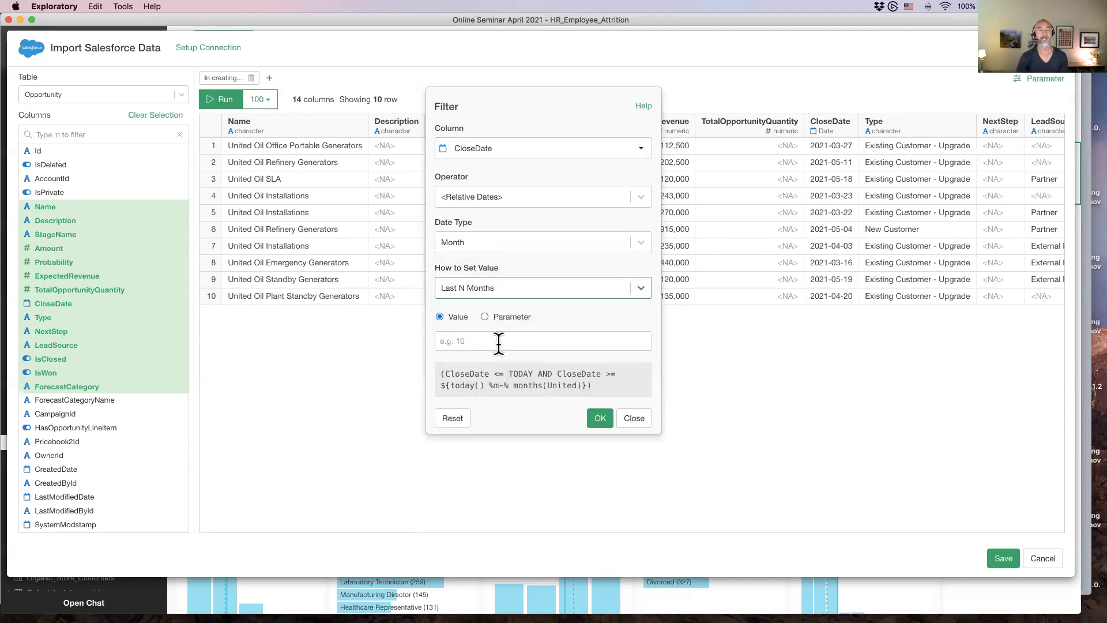
{"action": "left_click", "coordinate": [497, 340]}
{"action": "type", "text": "3"}
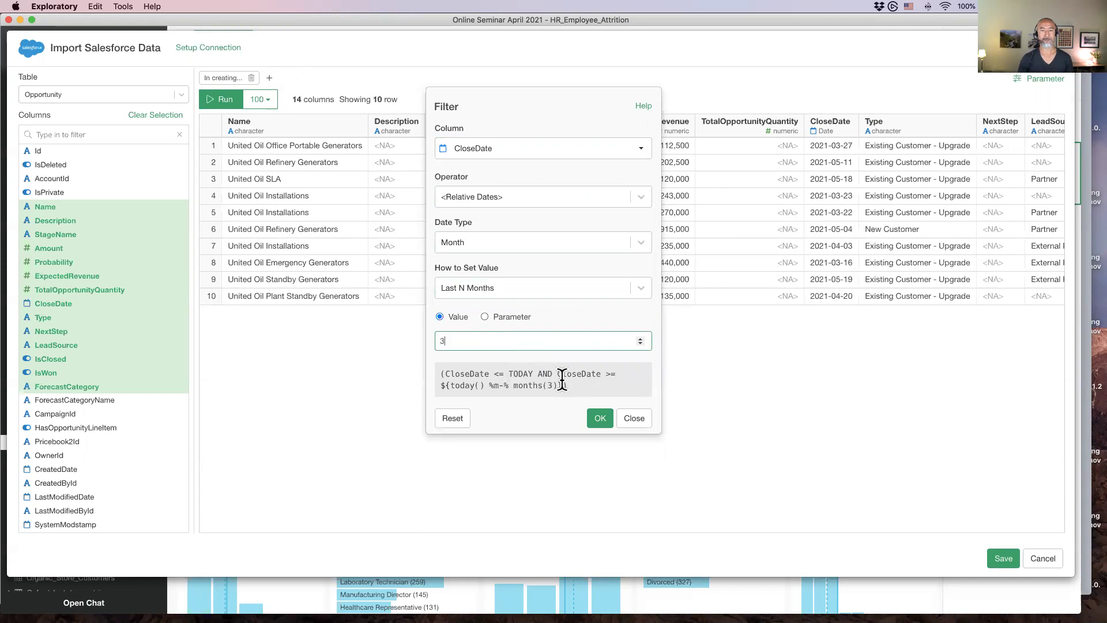
{"action": "left_click", "coordinate": [600, 418]}
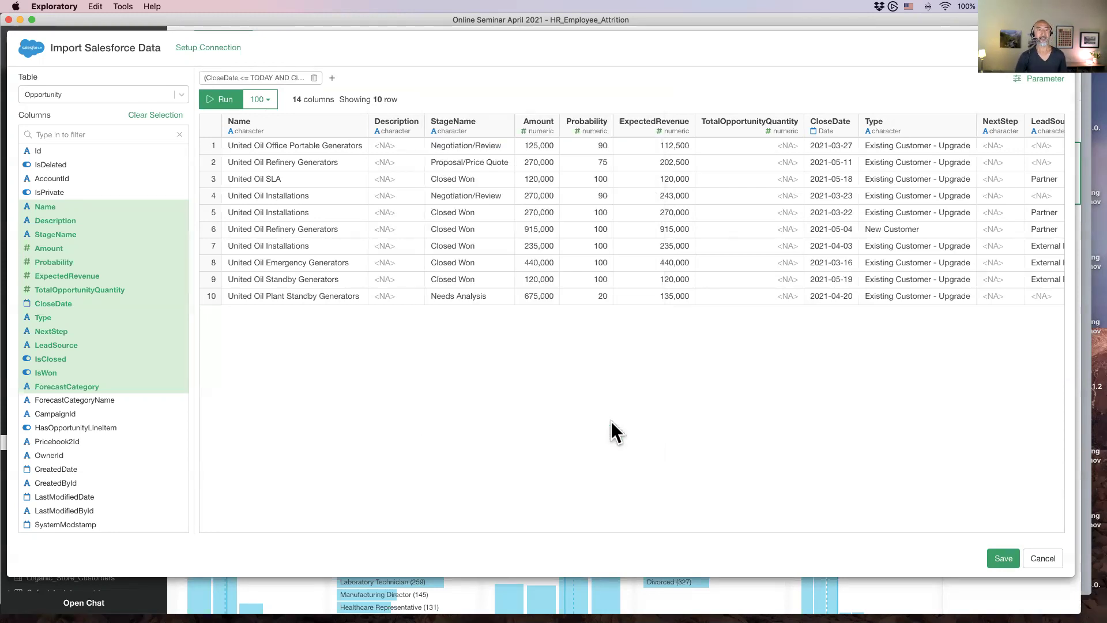
{"action": "left_click_drag", "start_coordinate": [611, 421], "coordinate": [293, 231]}
{"action": "left_click", "coordinate": [223, 97]}
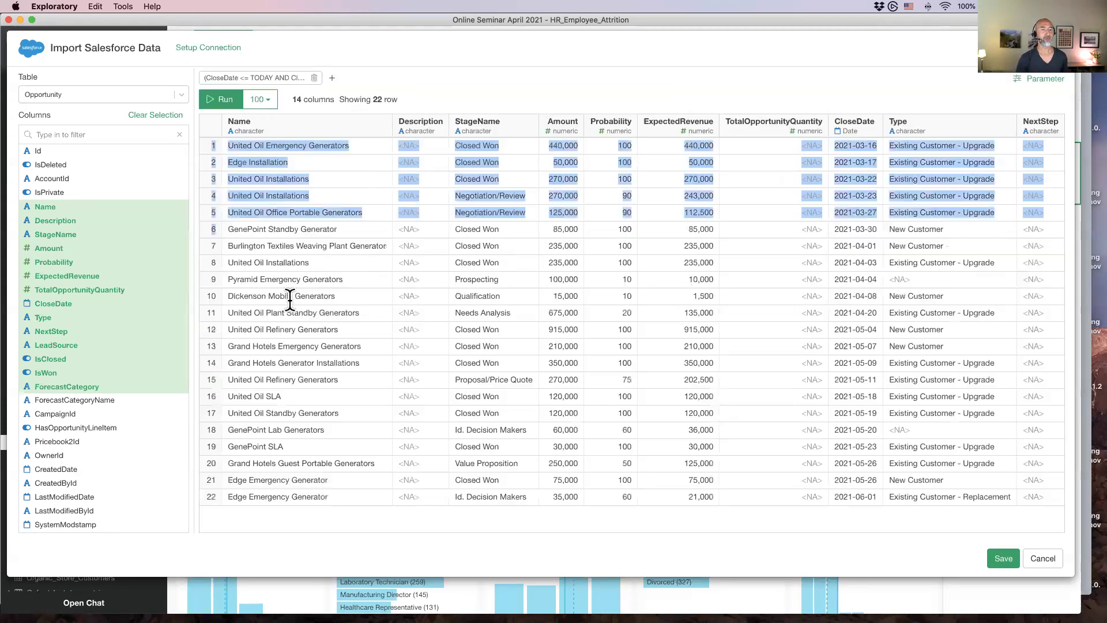
{"action": "left_click", "coordinate": [503, 61]}
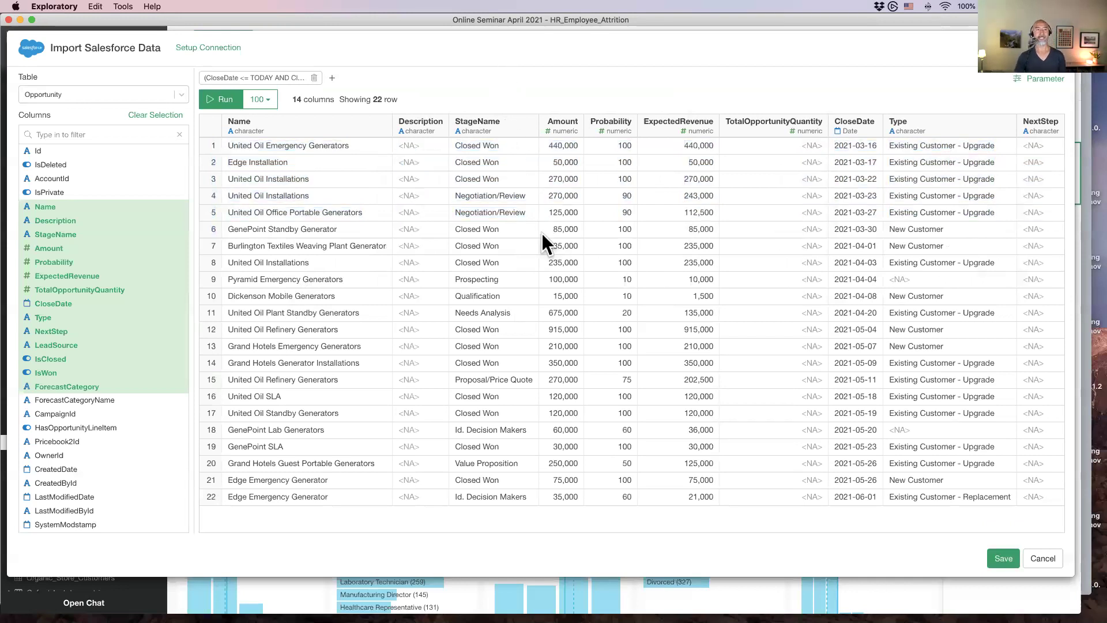
Change the CloseDate filter's operator to Later Than, inspect the date picker for its value, and leave the filter without entering a date
{"action": "left_click", "coordinate": [255, 78]}
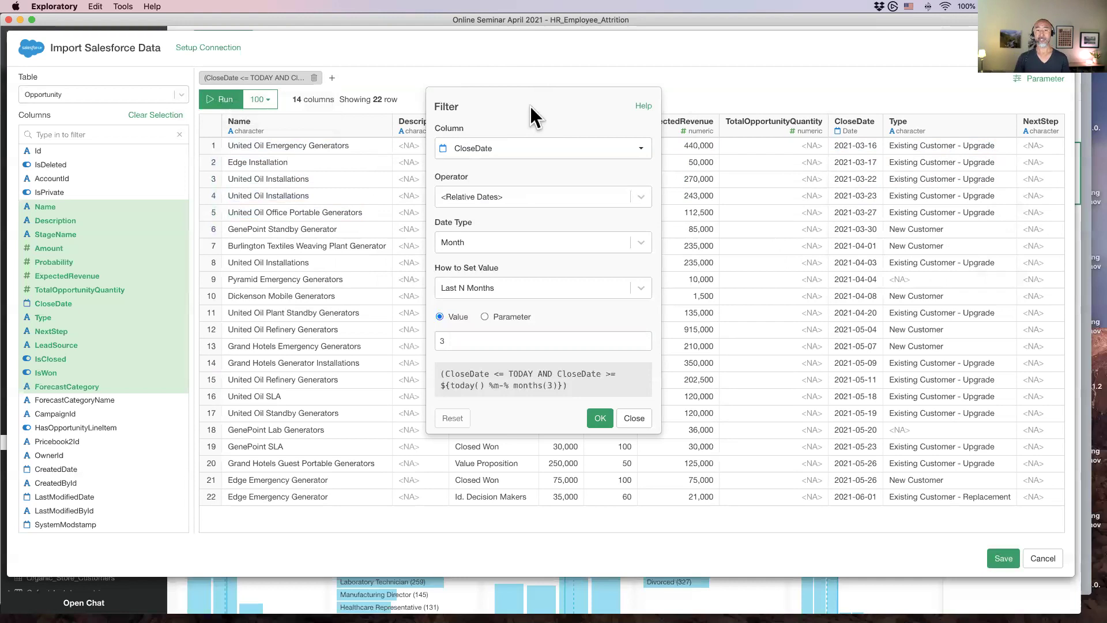
{"action": "left_click", "coordinate": [520, 197]}
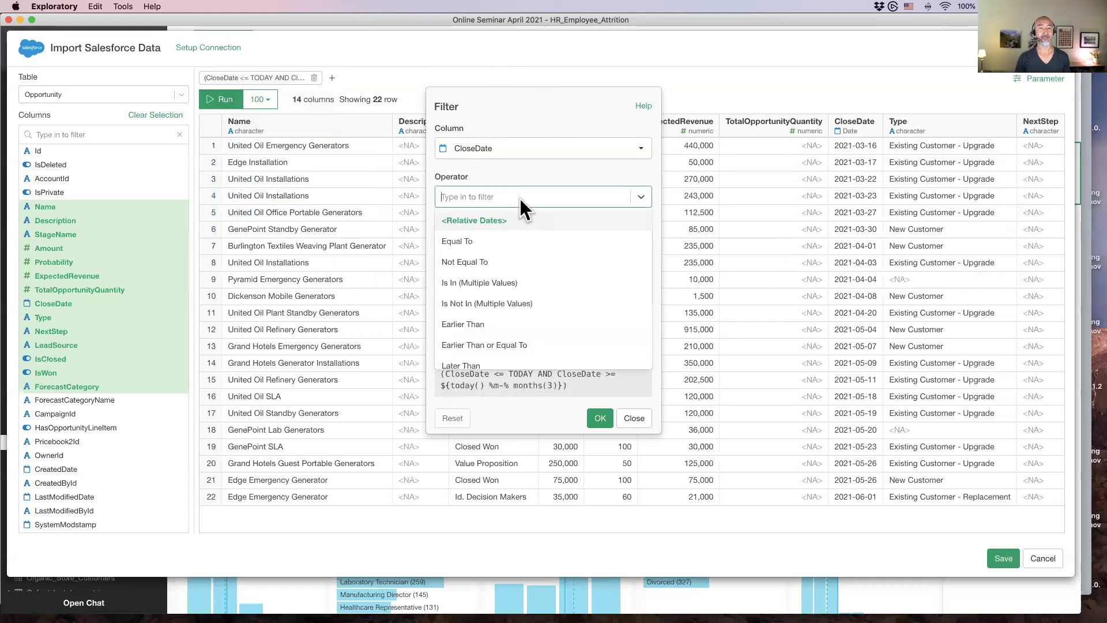
{"action": "left_click", "coordinate": [511, 358]}
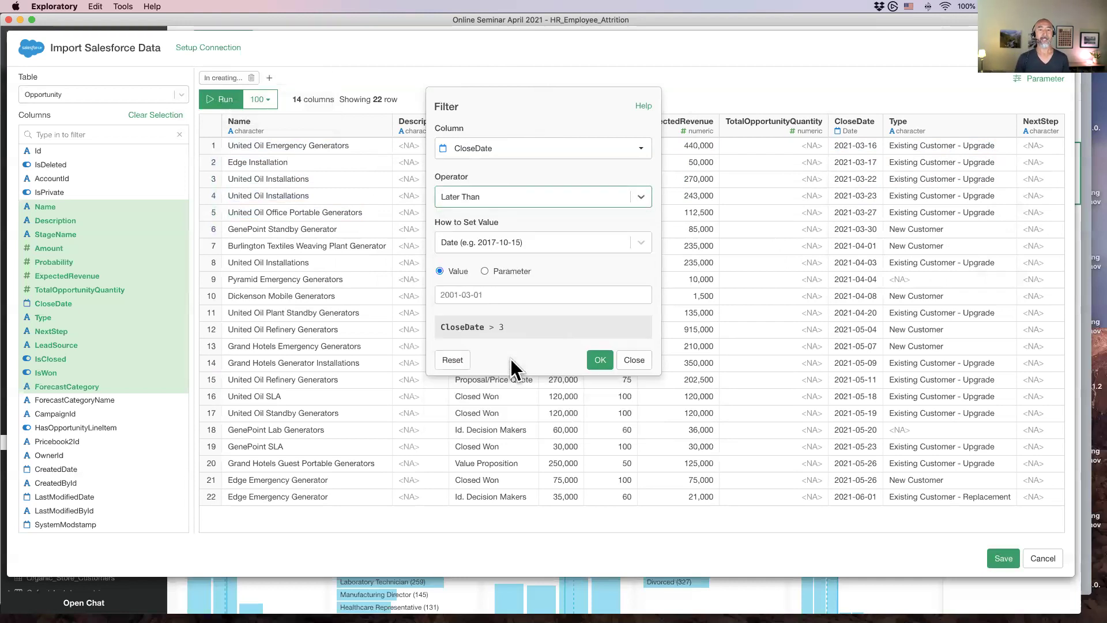
{"action": "left_click", "coordinate": [495, 295]}
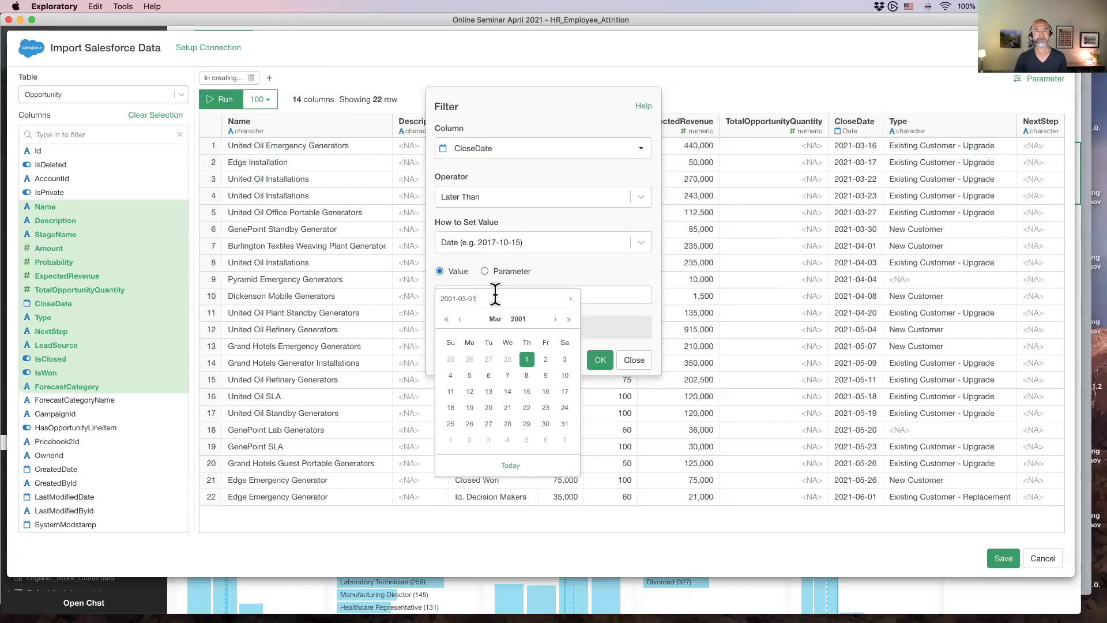
{"action": "left_click", "coordinate": [551, 275]}
{"action": "left_click", "coordinate": [624, 360]}
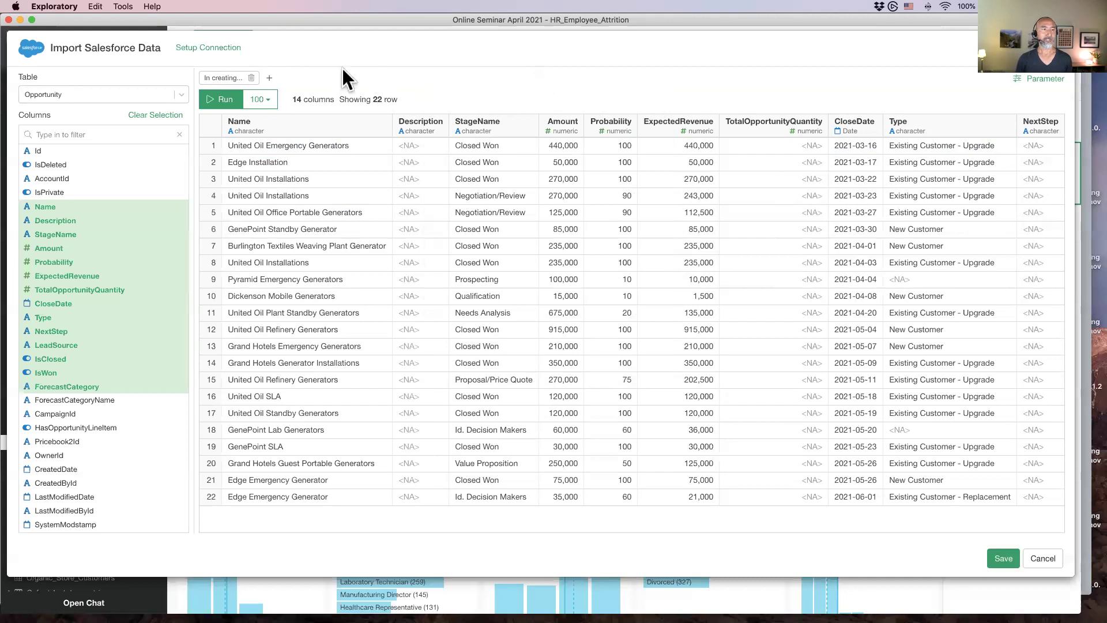
Change the filter to the StageName column with the Is In (Multiple Values) operator, using the Stage (Multi Select) parameter, and apply it
{"action": "left_click", "coordinate": [218, 75]}
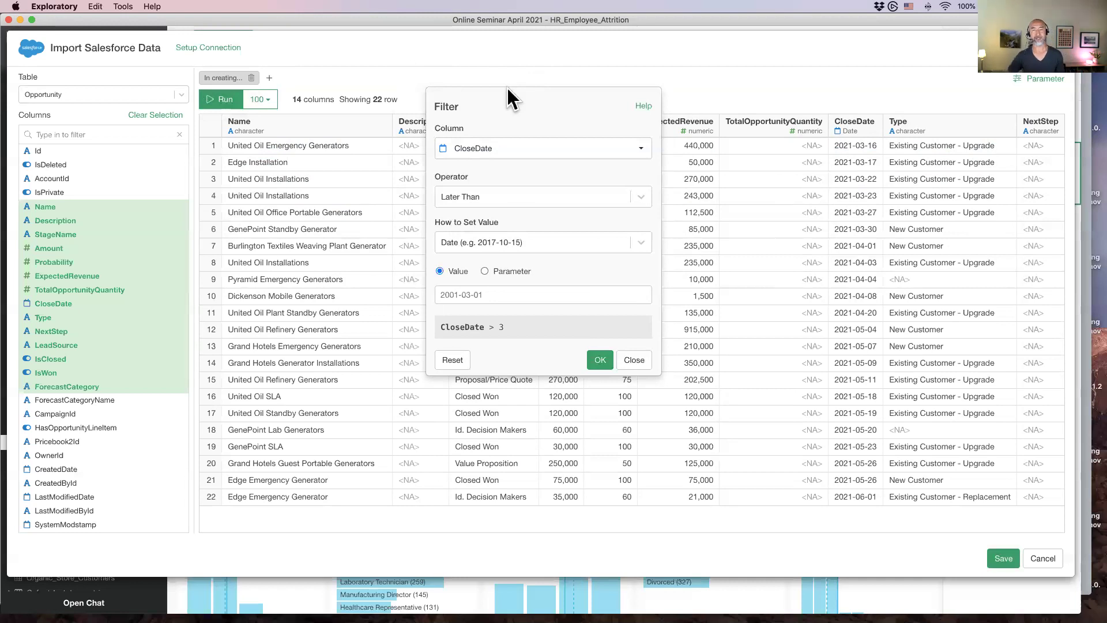
{"action": "left_click", "coordinate": [521, 148]}
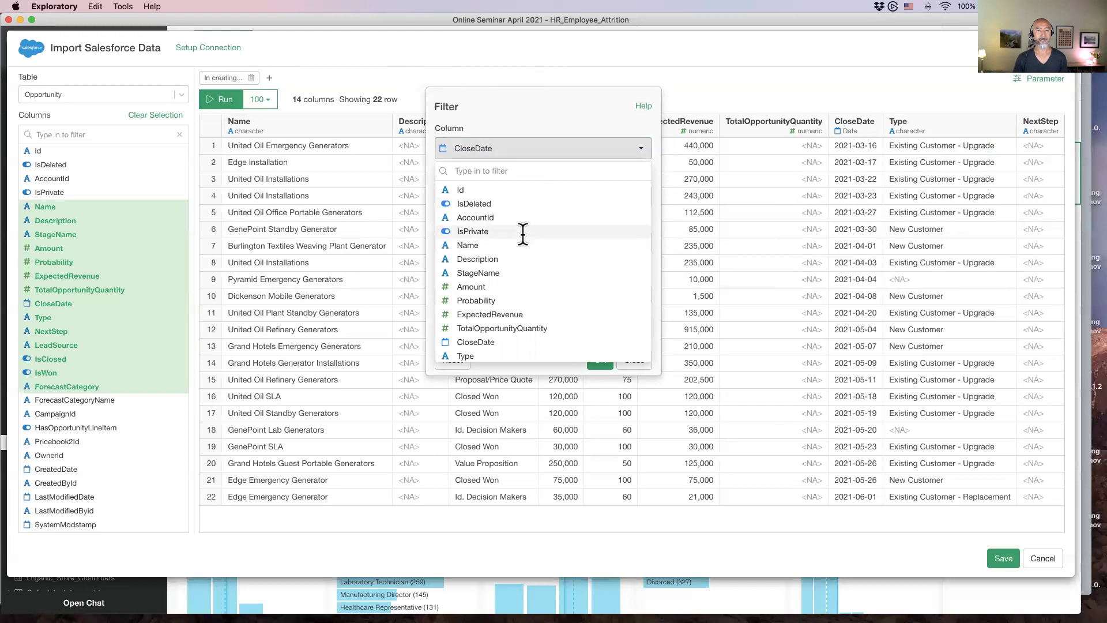
{"action": "left_click", "coordinate": [522, 272]}
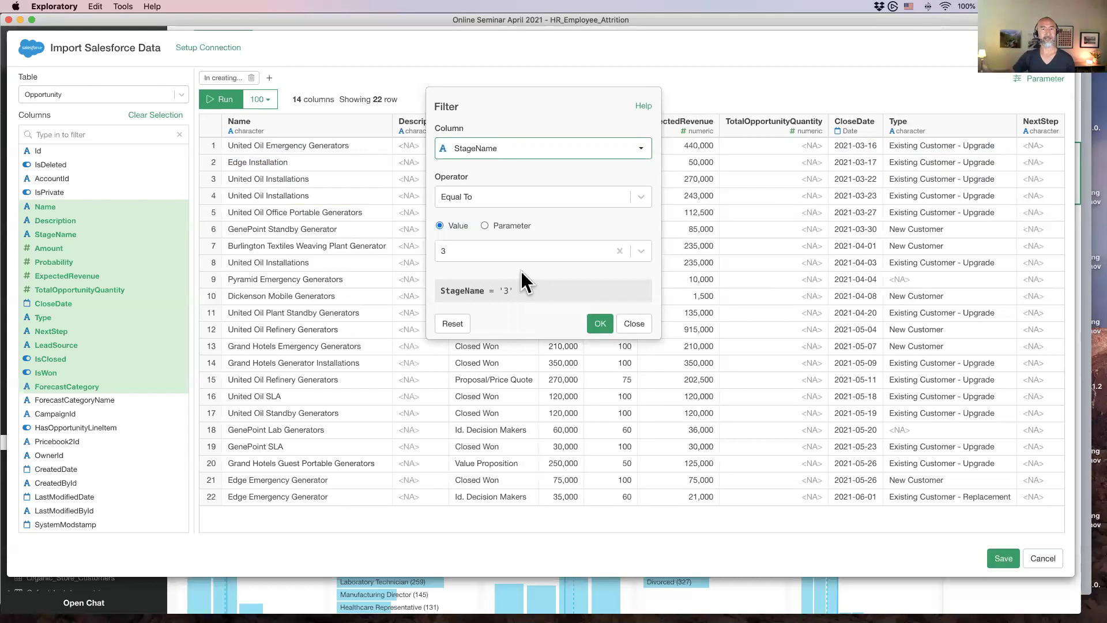
{"action": "left_click", "coordinate": [534, 196]}
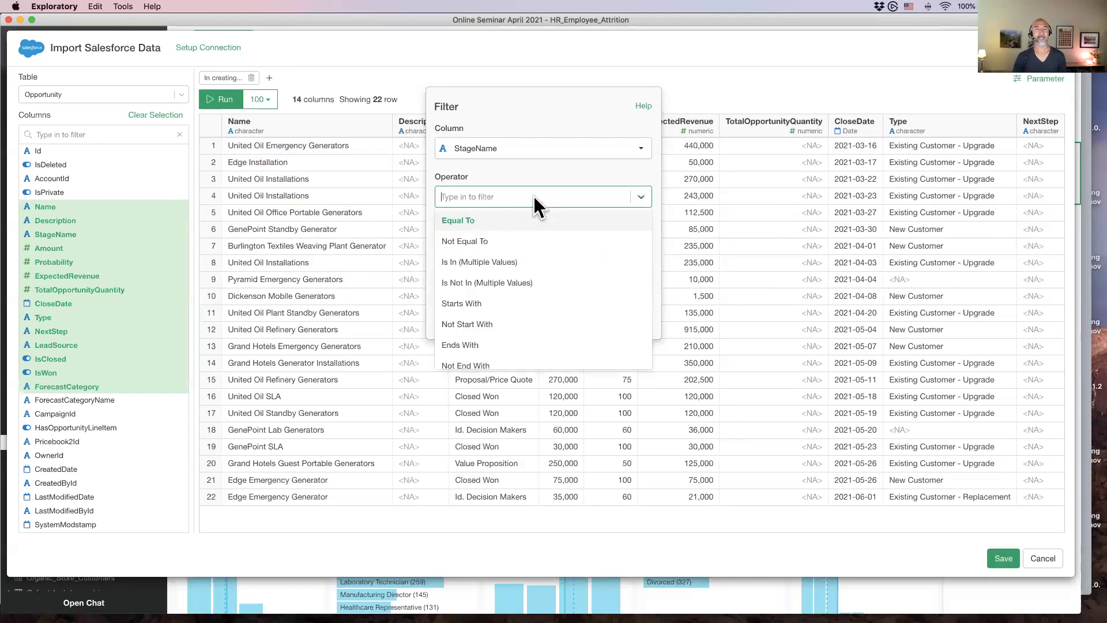
{"action": "left_click", "coordinate": [530, 263]}
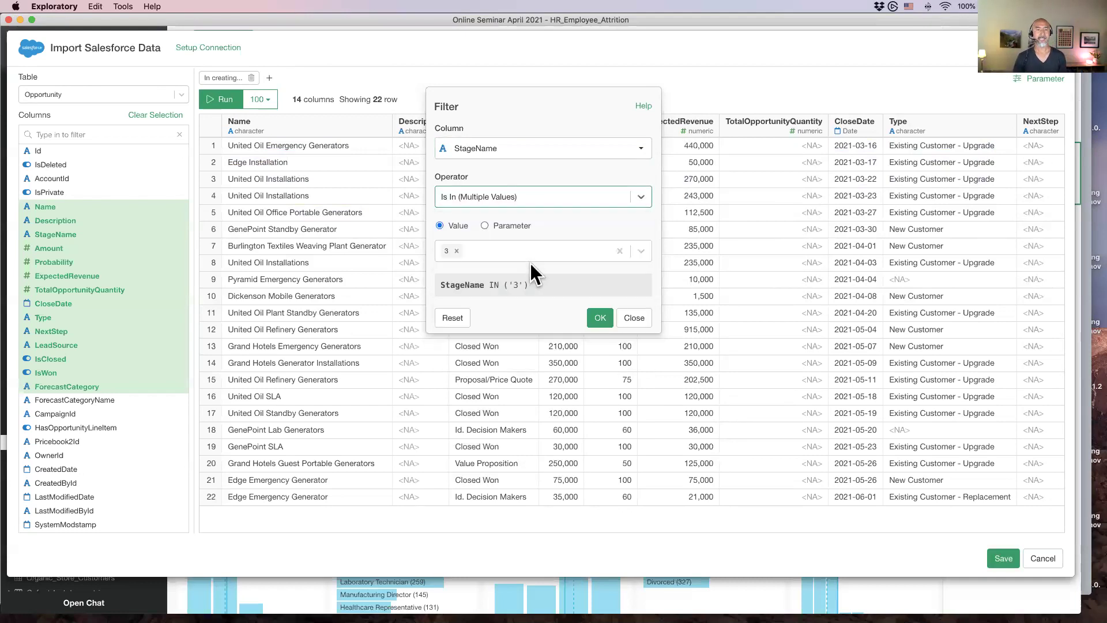
{"action": "left_click", "coordinate": [476, 250]}
{"action": "left_click", "coordinate": [503, 226]}
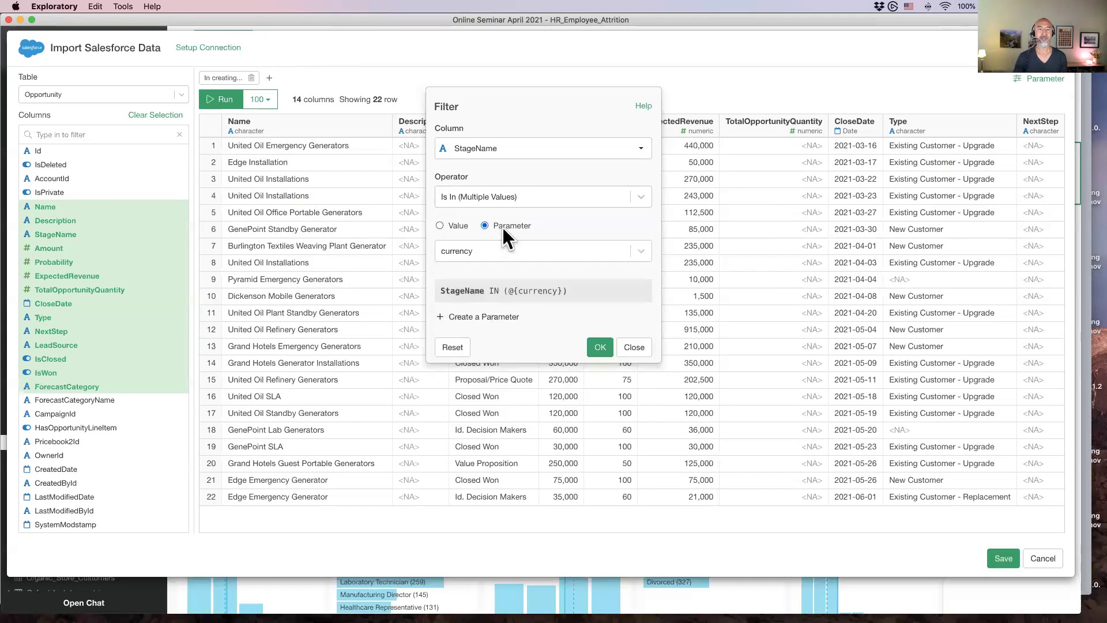
{"action": "left_click", "coordinate": [489, 249]}
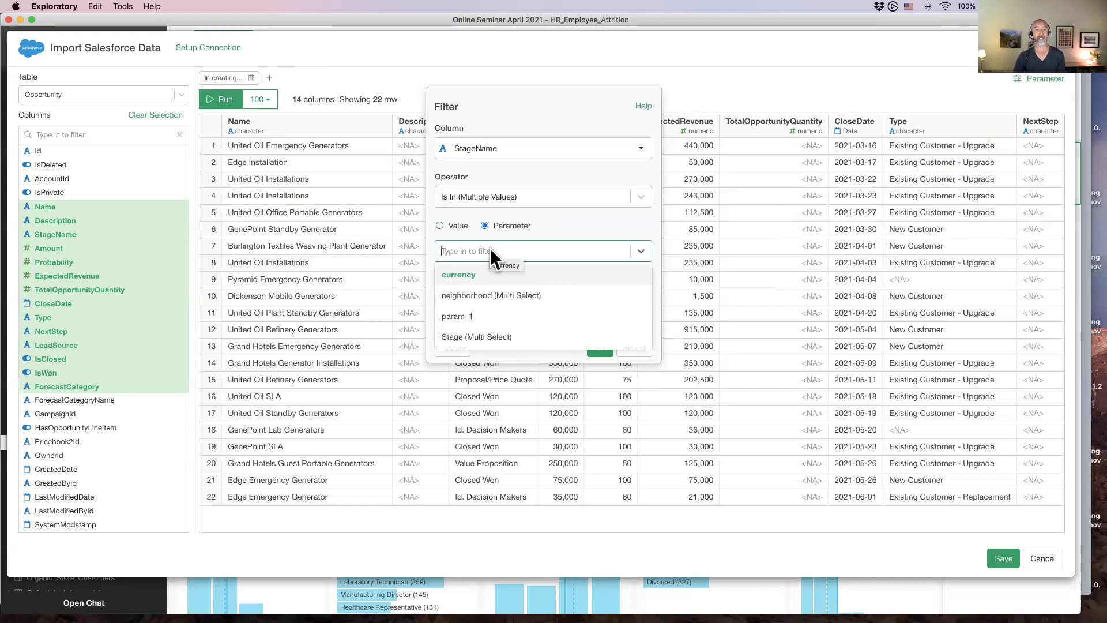
{"action": "left_click", "coordinate": [496, 336]}
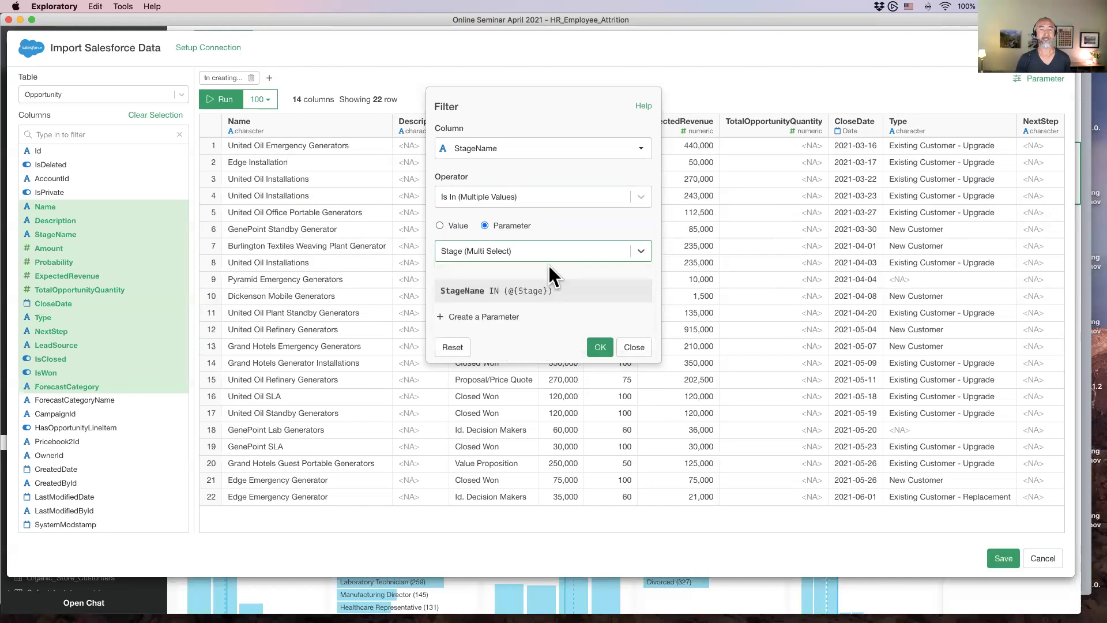
{"action": "left_click", "coordinate": [600, 346]}
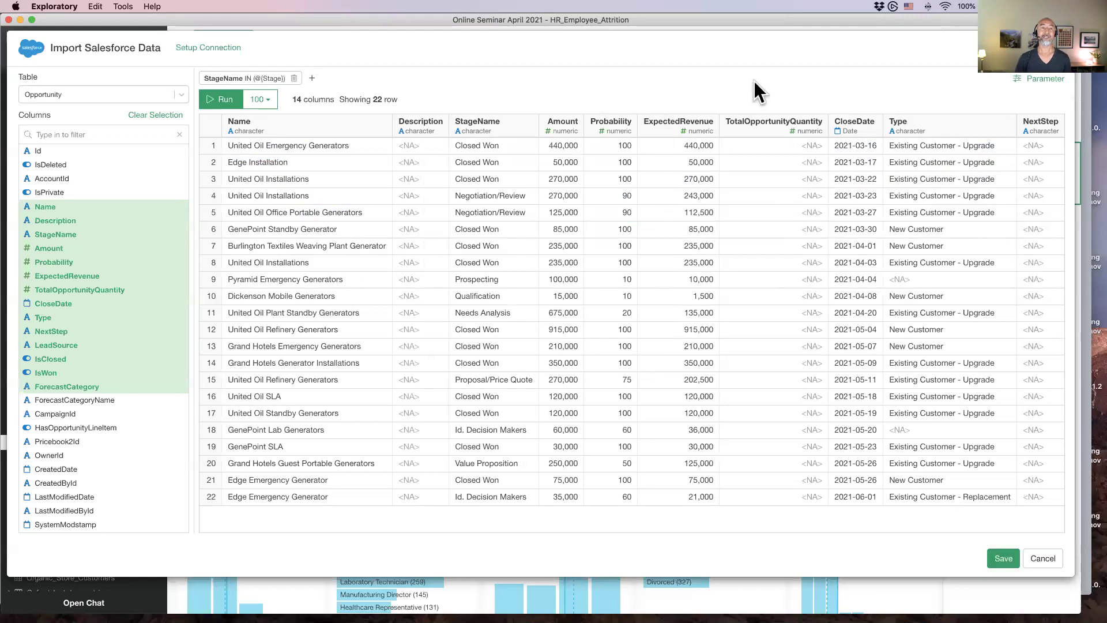
Set the Stage parameter to Closed Won and Qualification, run the query with it, and close the parameter settings
{"action": "left_click", "coordinate": [1036, 79]}
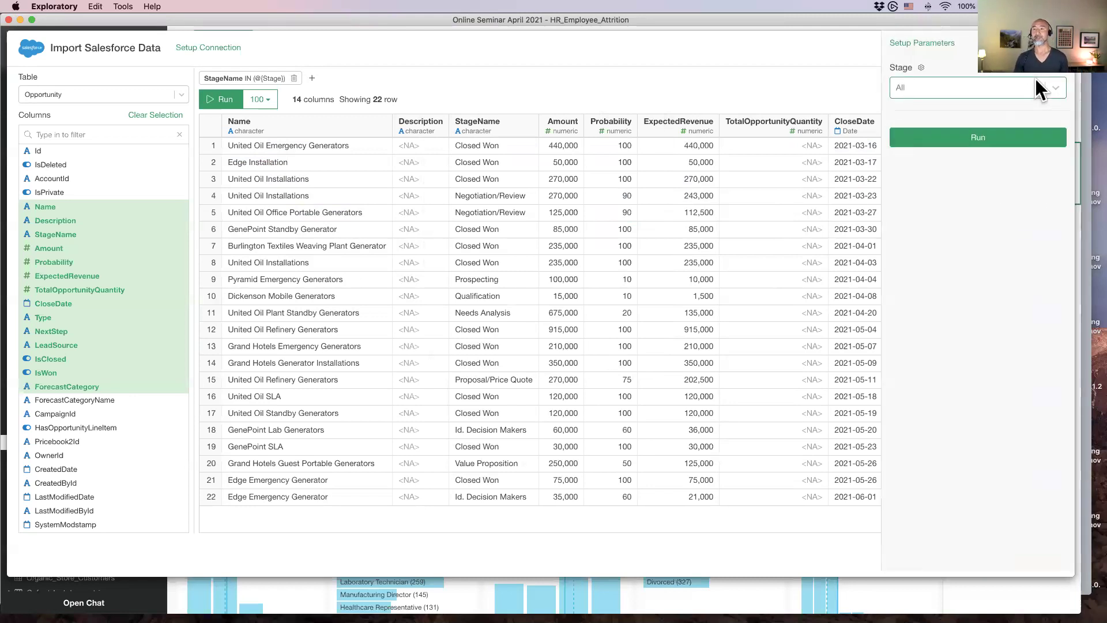
{"action": "left_click", "coordinate": [936, 90]}
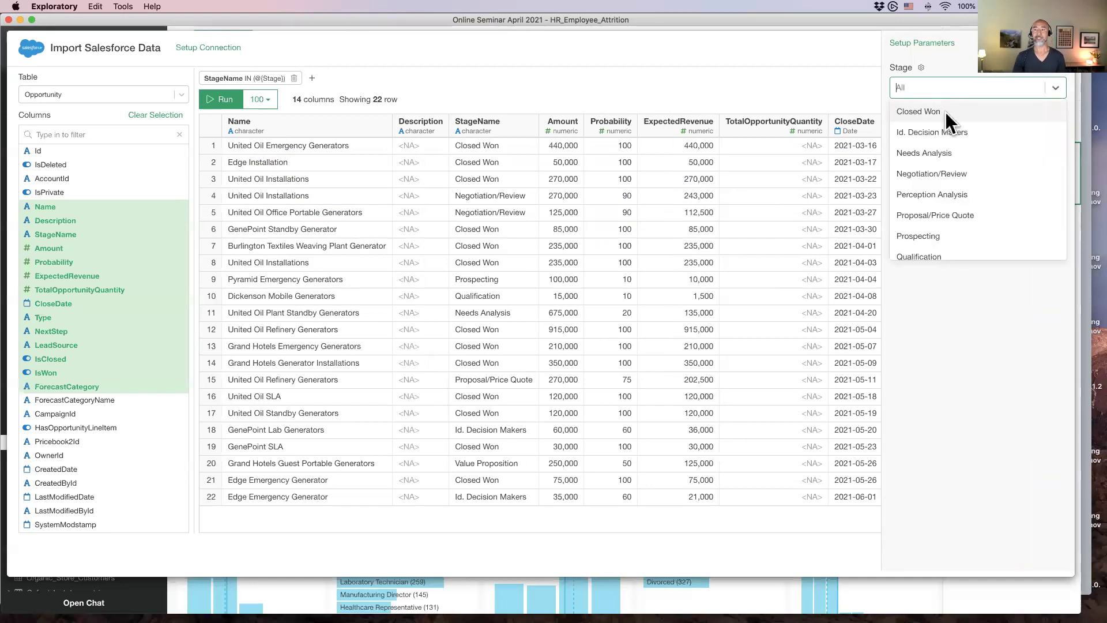
{"action": "left_click", "coordinate": [945, 111]}
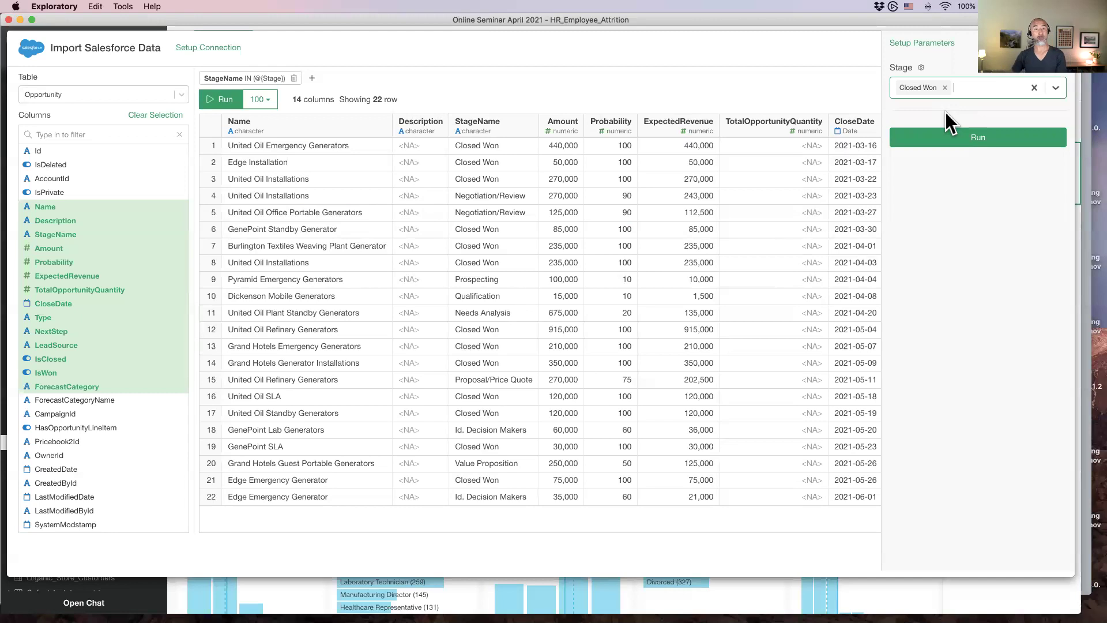
{"action": "left_click", "coordinate": [973, 88]}
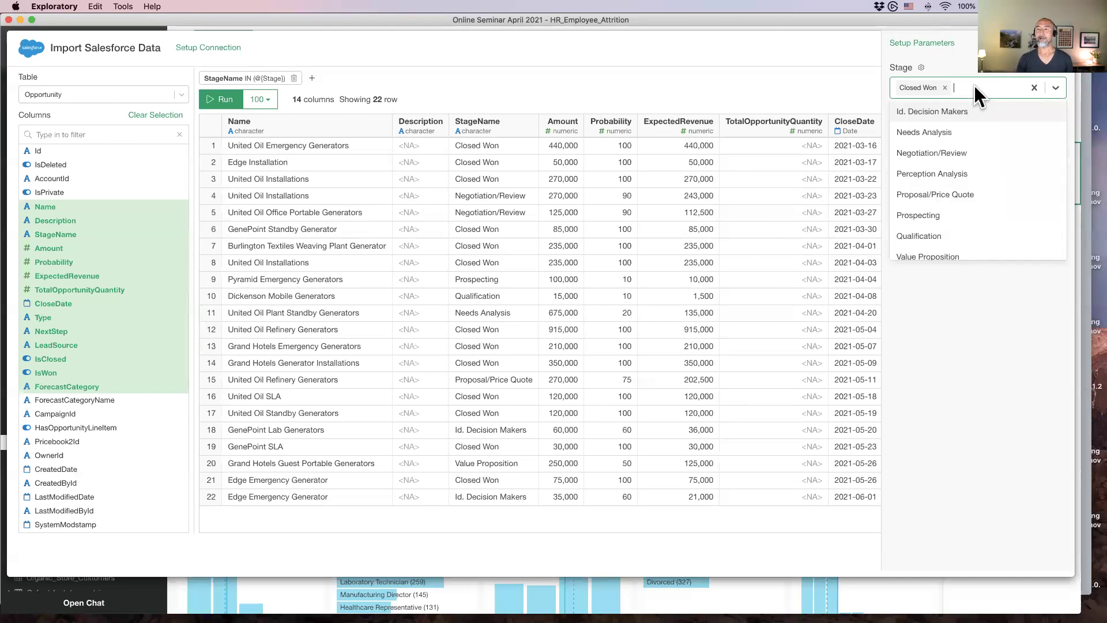
{"action": "left_click", "coordinate": [952, 235]}
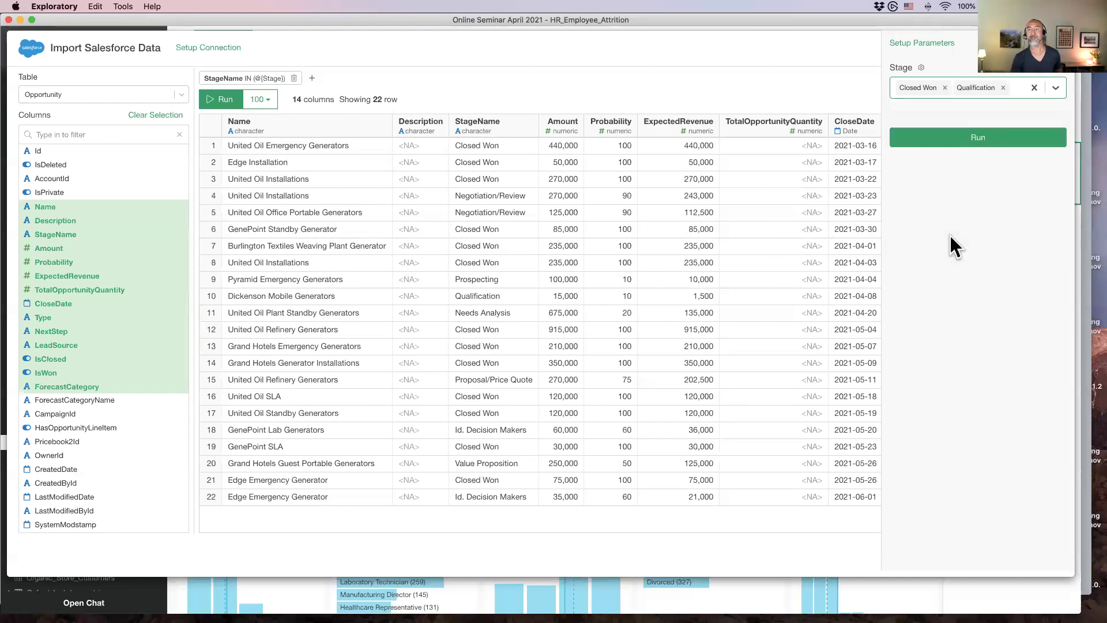
{"action": "left_click", "coordinate": [980, 136]}
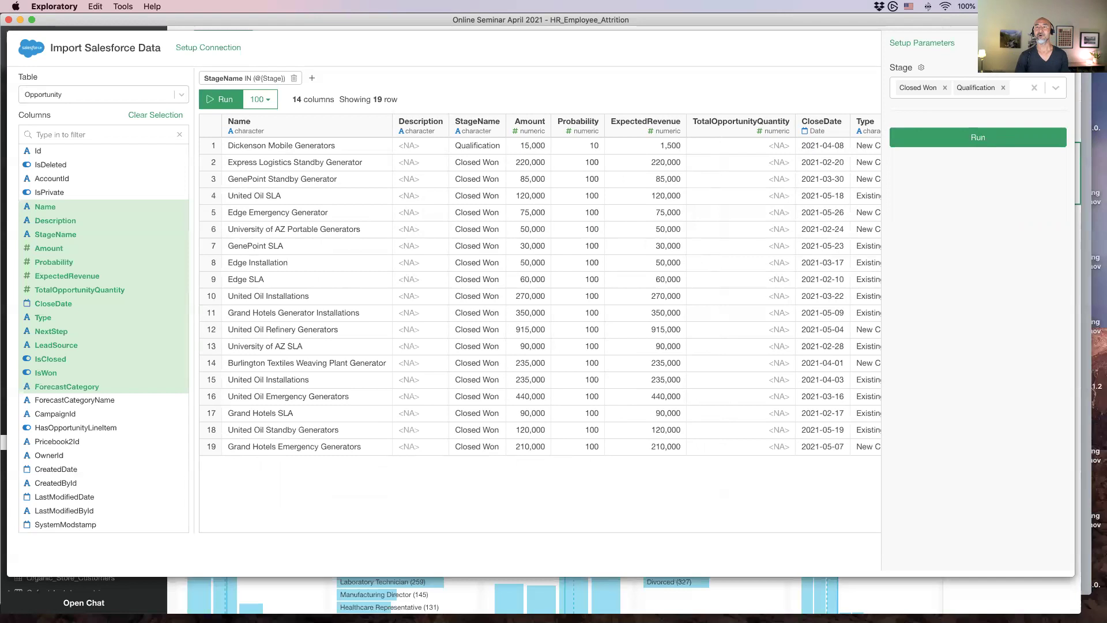
{"action": "left_click", "coordinate": [824, 61]}
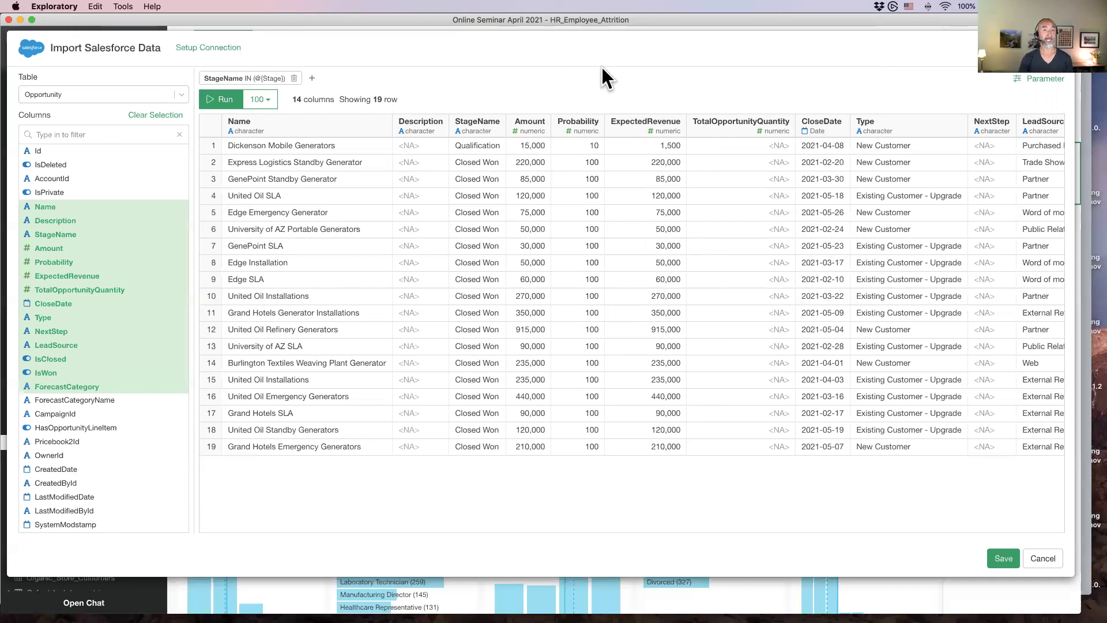
Remove the StageName filter and save the Opportunity data as a data frame named SF_Opportunity
{"action": "left_click", "coordinate": [294, 77]}
{"action": "left_click", "coordinate": [271, 104]}
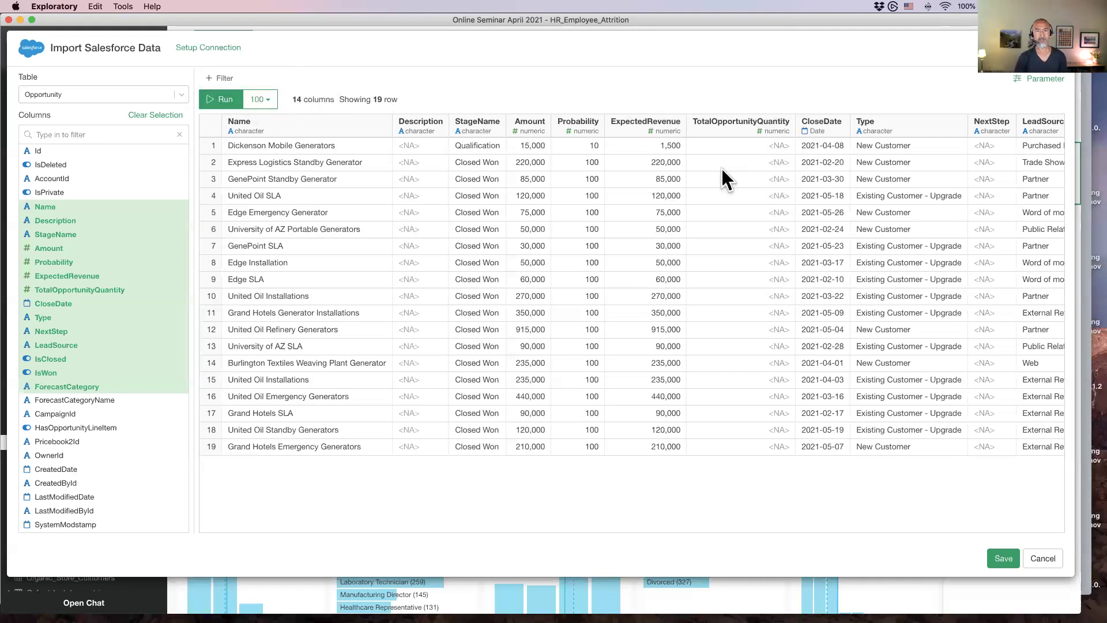
{"action": "left_click", "coordinate": [1001, 557]}
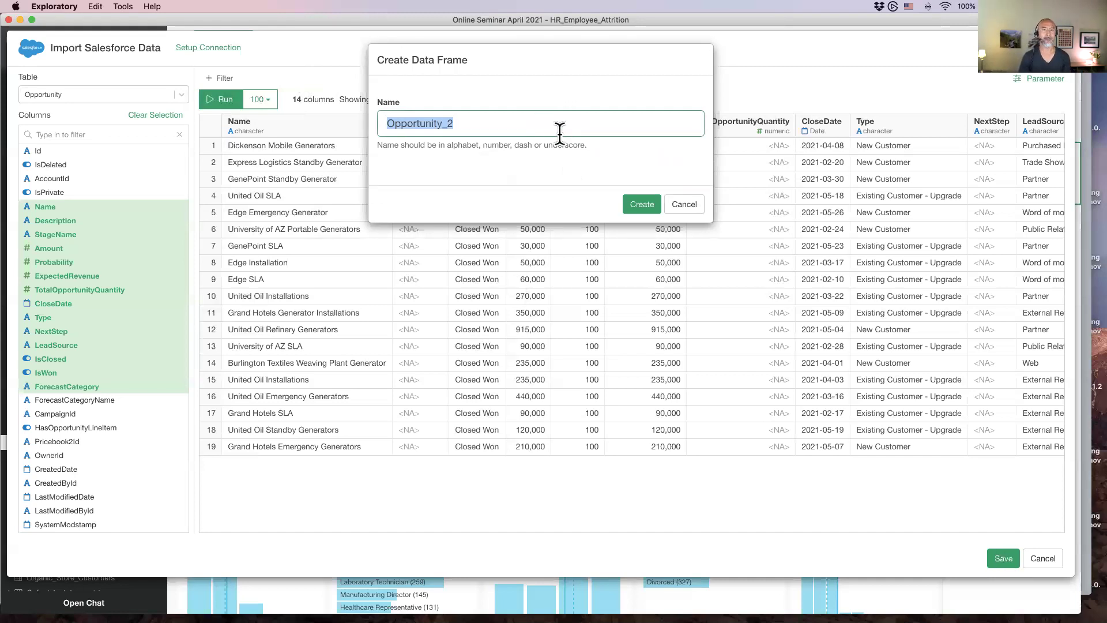
{"action": "type", "text": "SF_Opppo"}
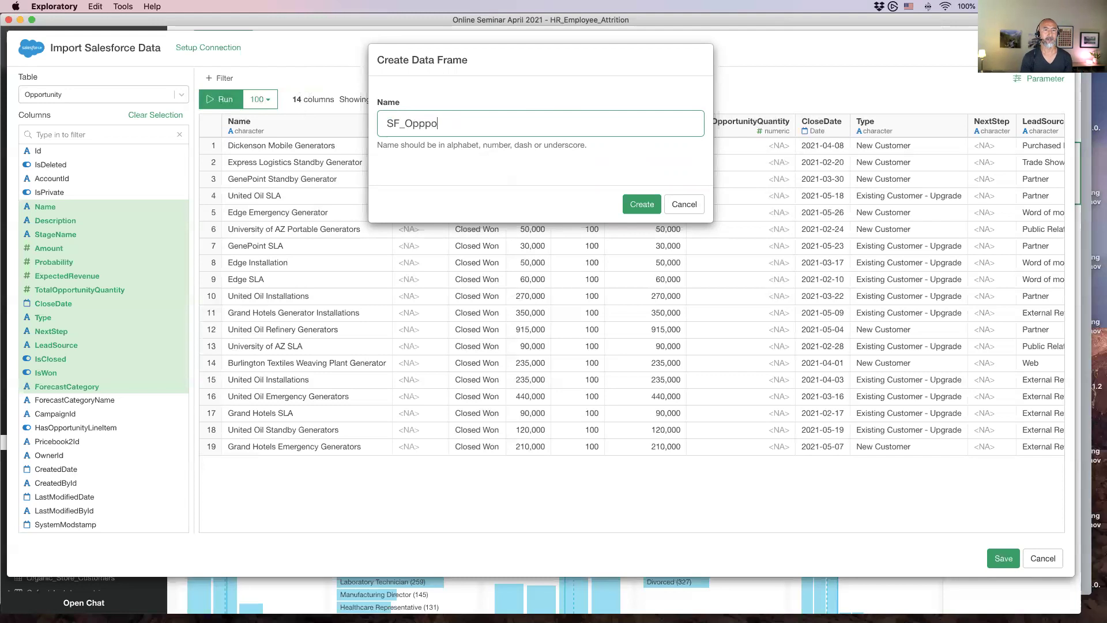
{"action": "key", "text": "BackSpace"}
{"action": "key", "text": "BackSpace"}
{"action": "type", "text": "or"}
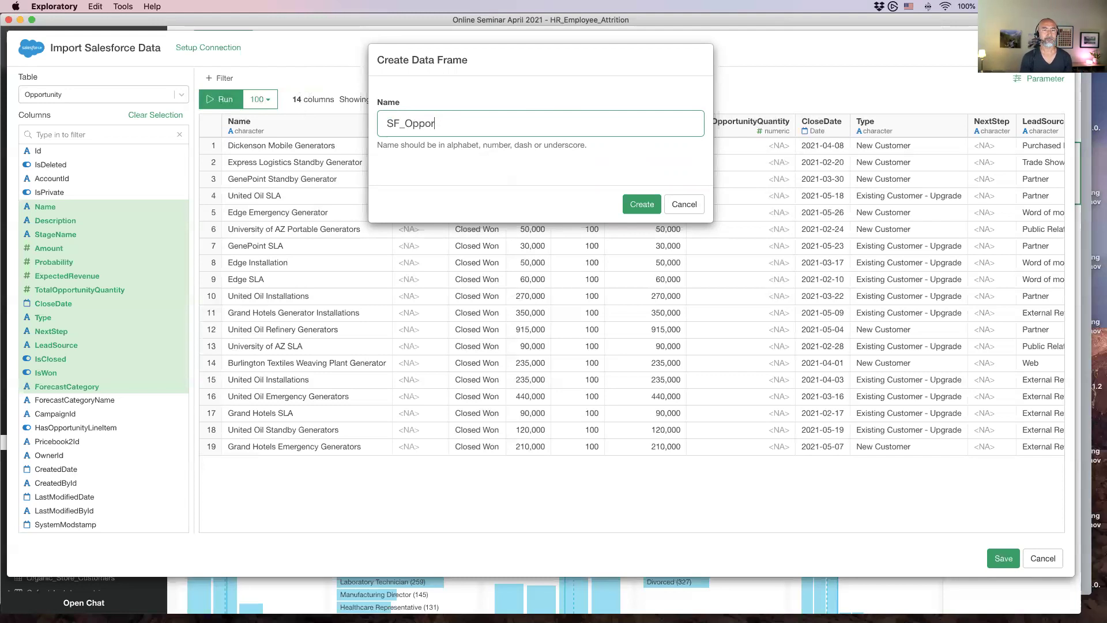
{"action": "type", "text": "tunity"}
{"action": "left_click", "coordinate": [635, 198]}
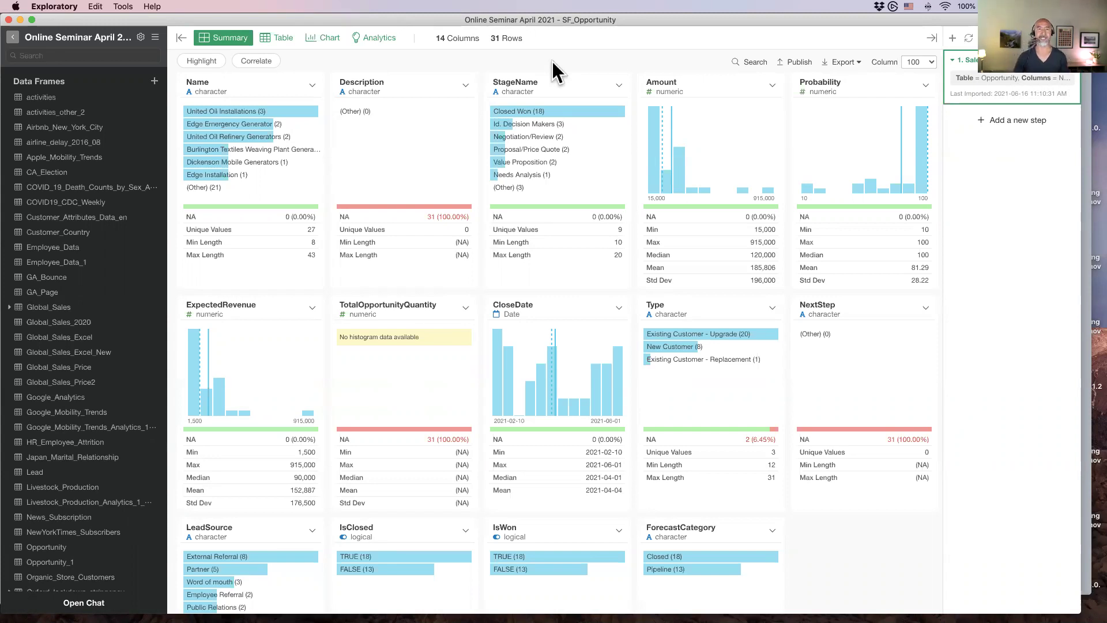
Create a bar chart of the number of rows per stage from the StageName column summary
{"action": "left_click", "coordinate": [572, 74]}
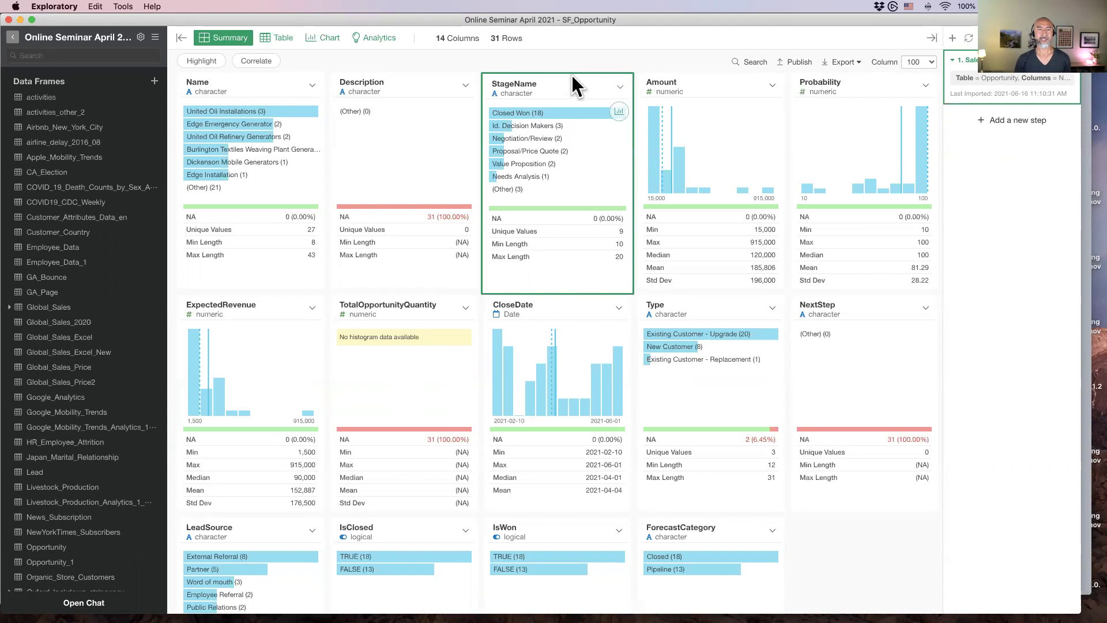
{"action": "left_click", "coordinate": [614, 113]}
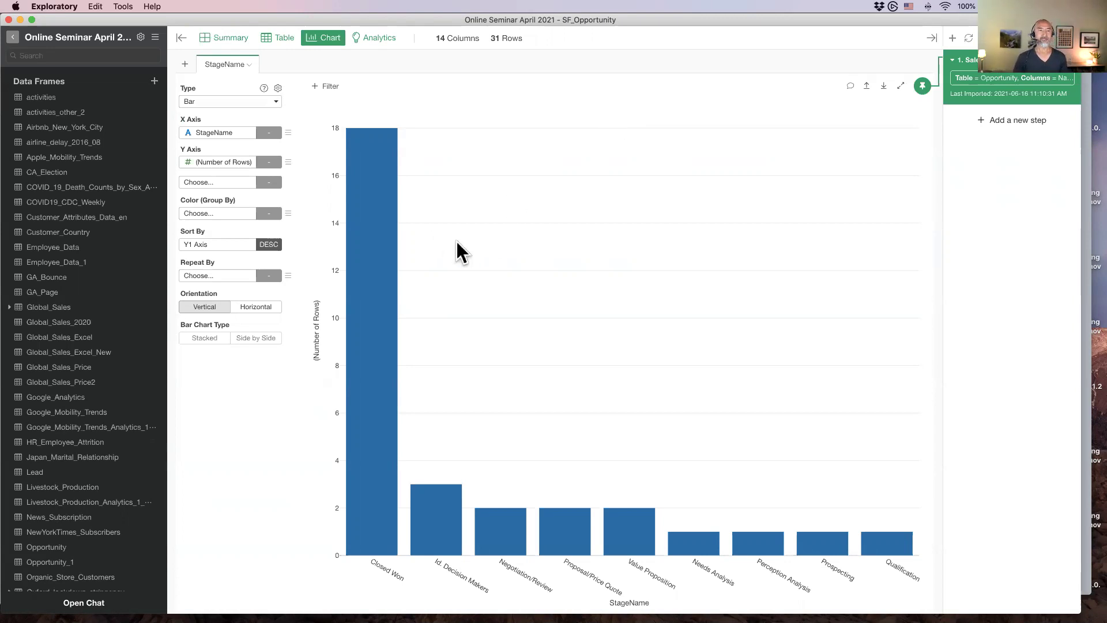
{"action": "mouse_move", "coordinate": [373, 309]}
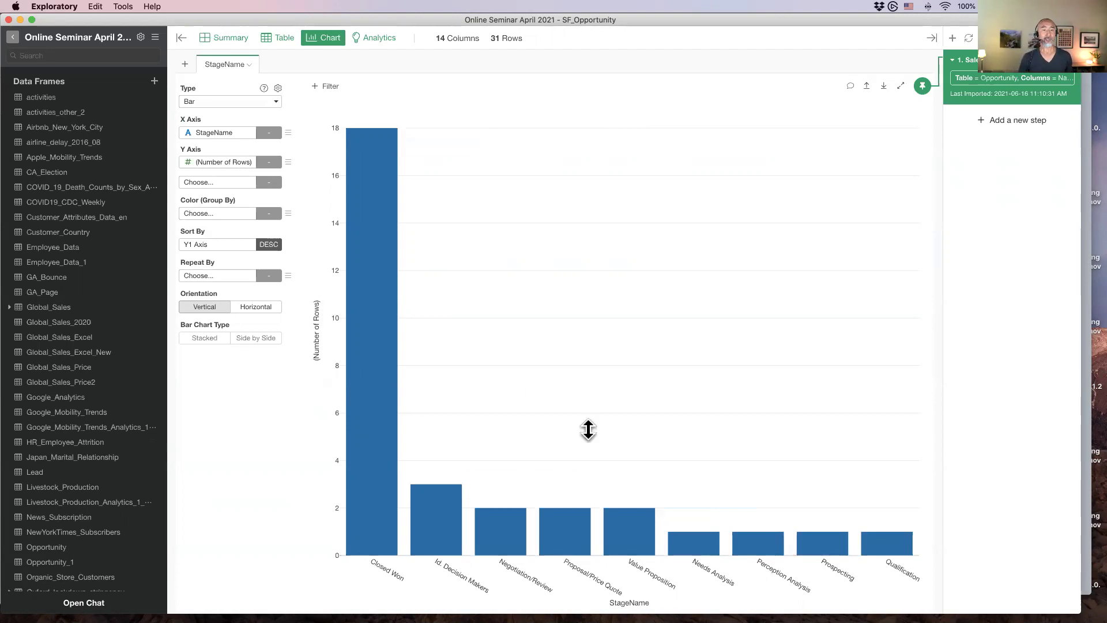
Collapse the data frame list and set the StageName bar chart's sorting to (None)
{"action": "left_click", "coordinate": [181, 38]}
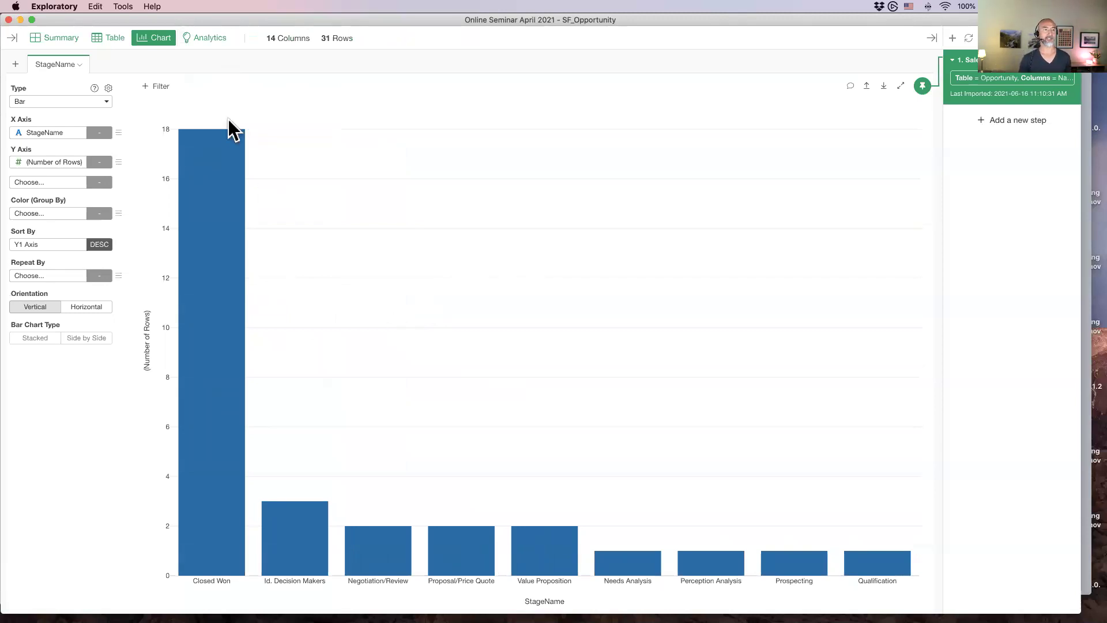
{"action": "left_click", "coordinate": [37, 243]}
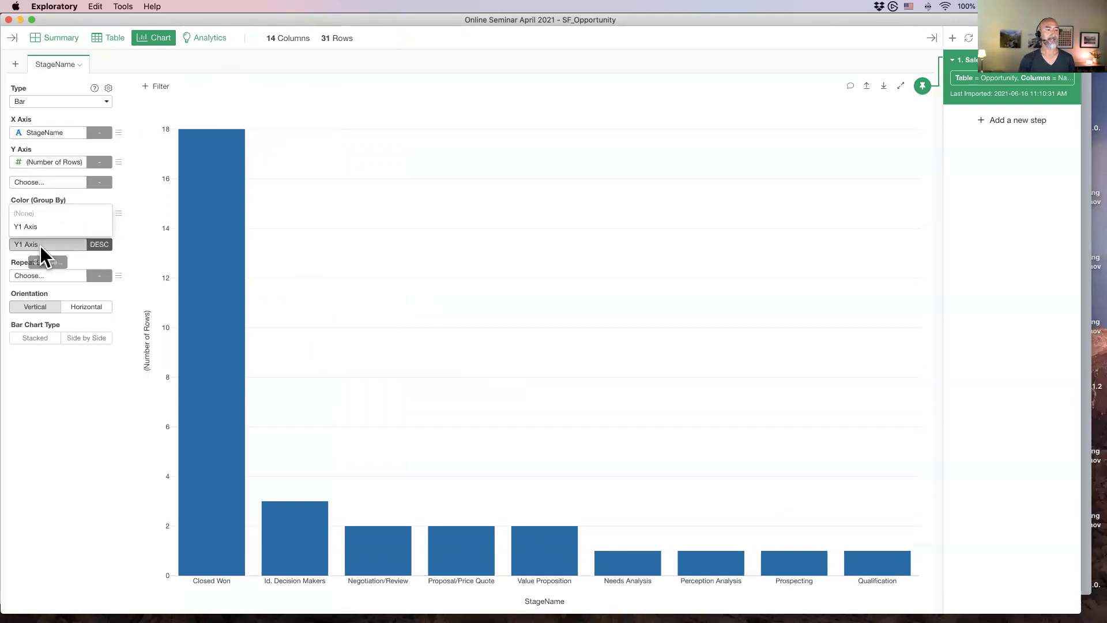
{"action": "left_click", "coordinate": [42, 213]}
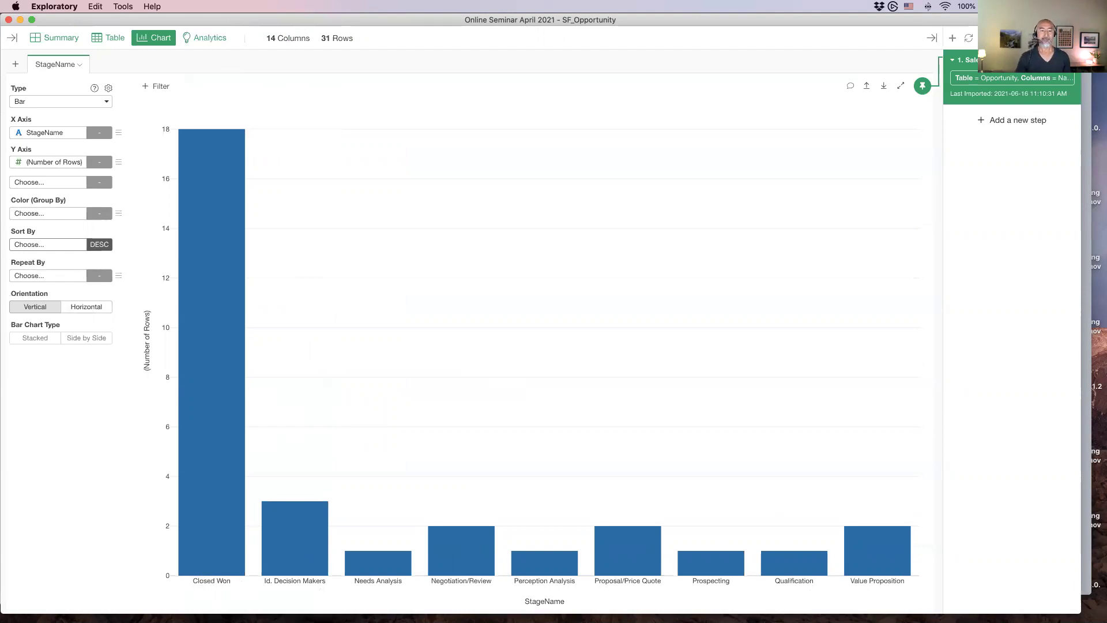
Start a manual value order for the StageName column in the summary, with "Prospecting" as the first level
{"action": "left_click", "coordinate": [60, 38]}
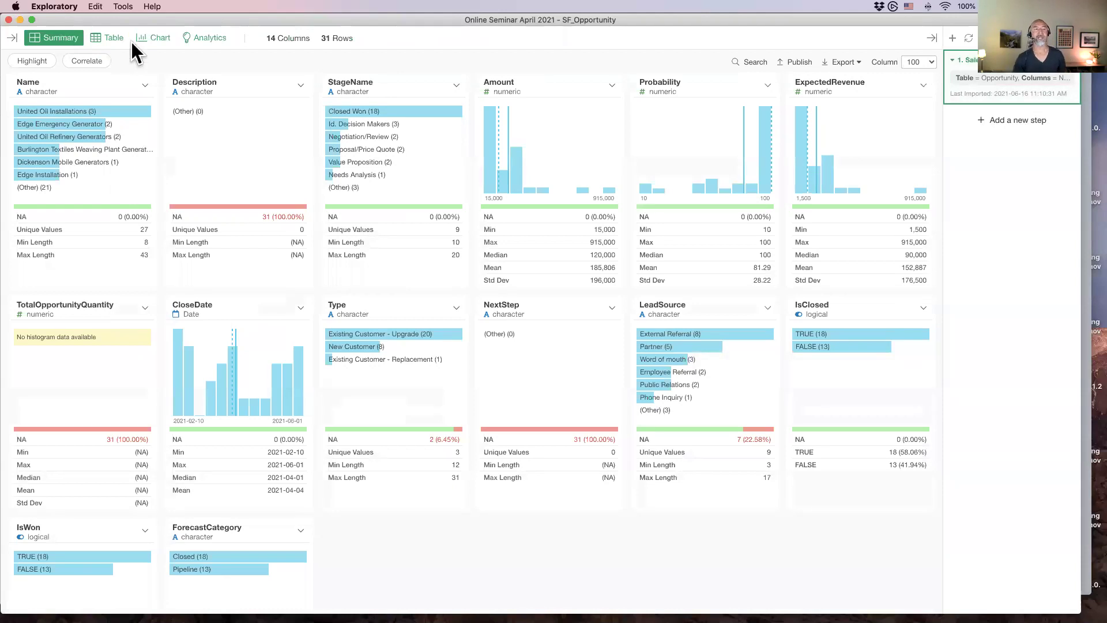
{"action": "left_click", "coordinate": [455, 85]}
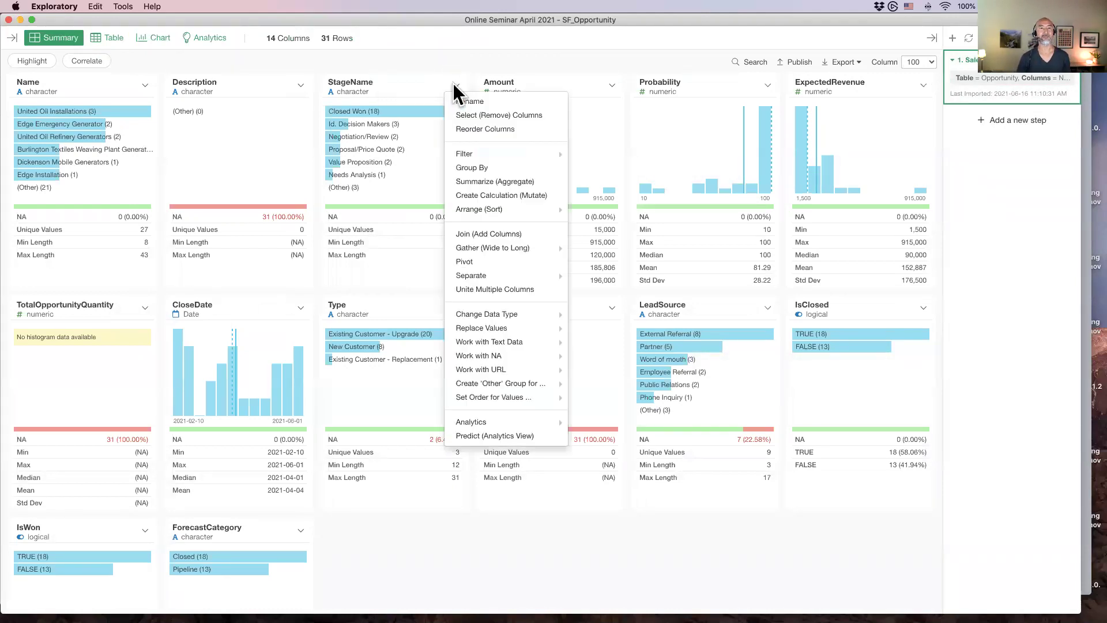
{"action": "mouse_move", "coordinate": [516, 400]}
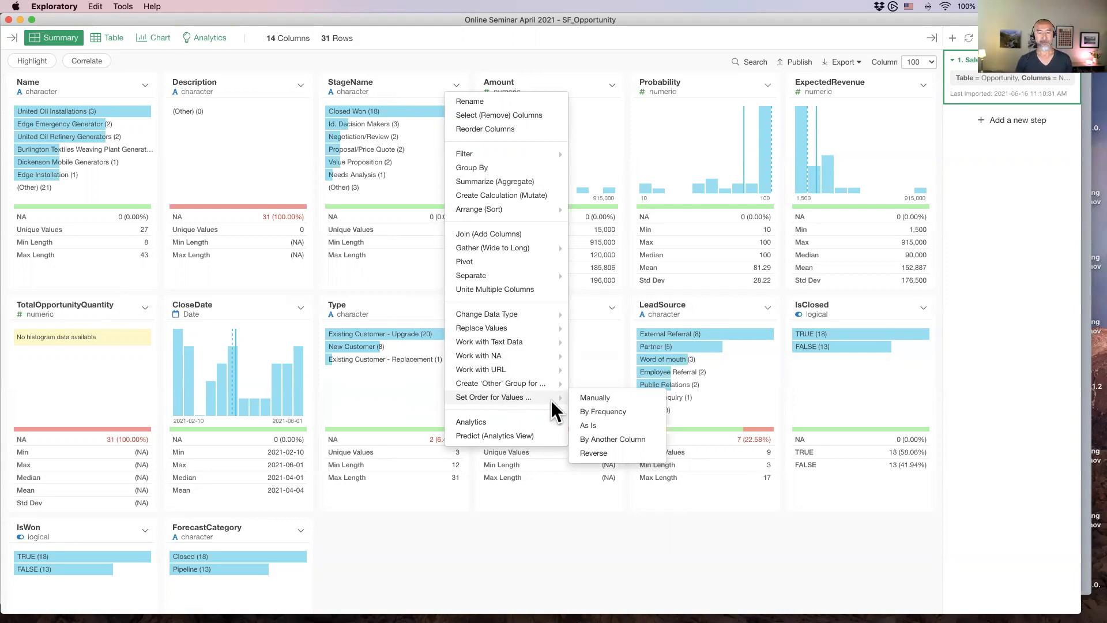
{"action": "left_click", "coordinate": [616, 397]}
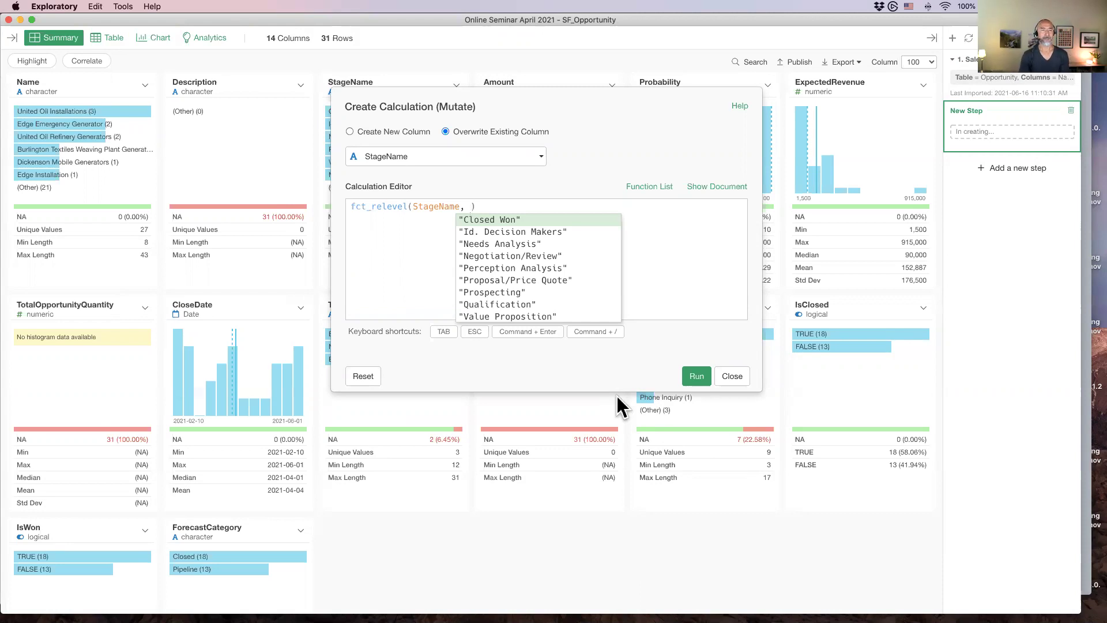
{"action": "type", "text": "pro"}
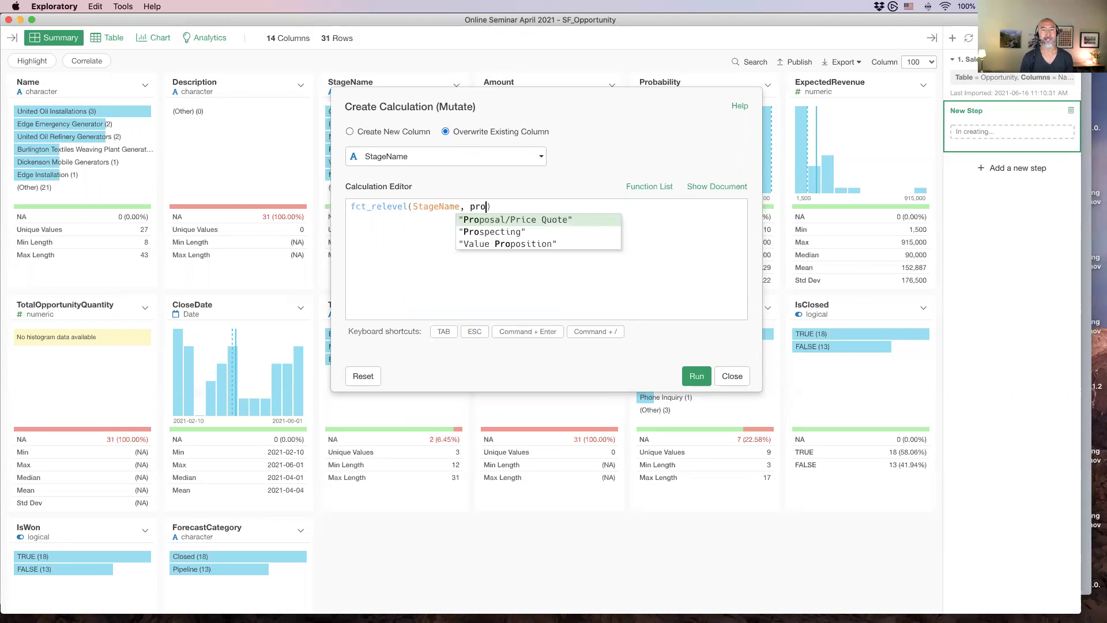
{"action": "key", "text": "Down"}
{"action": "key", "text": "Return"}
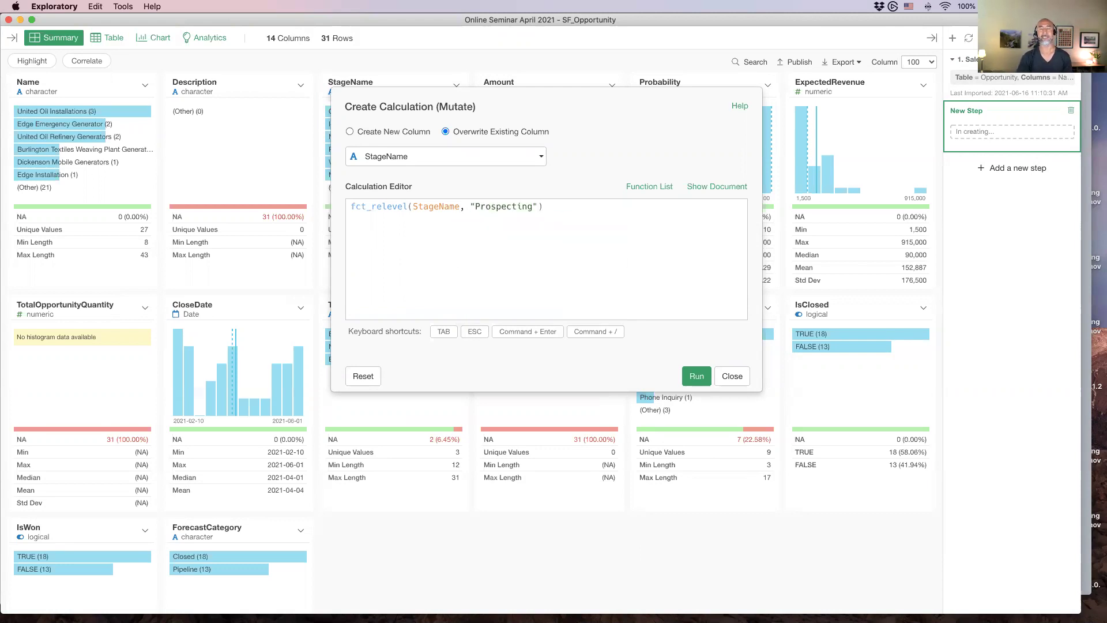
{"action": "type", "text": ","}
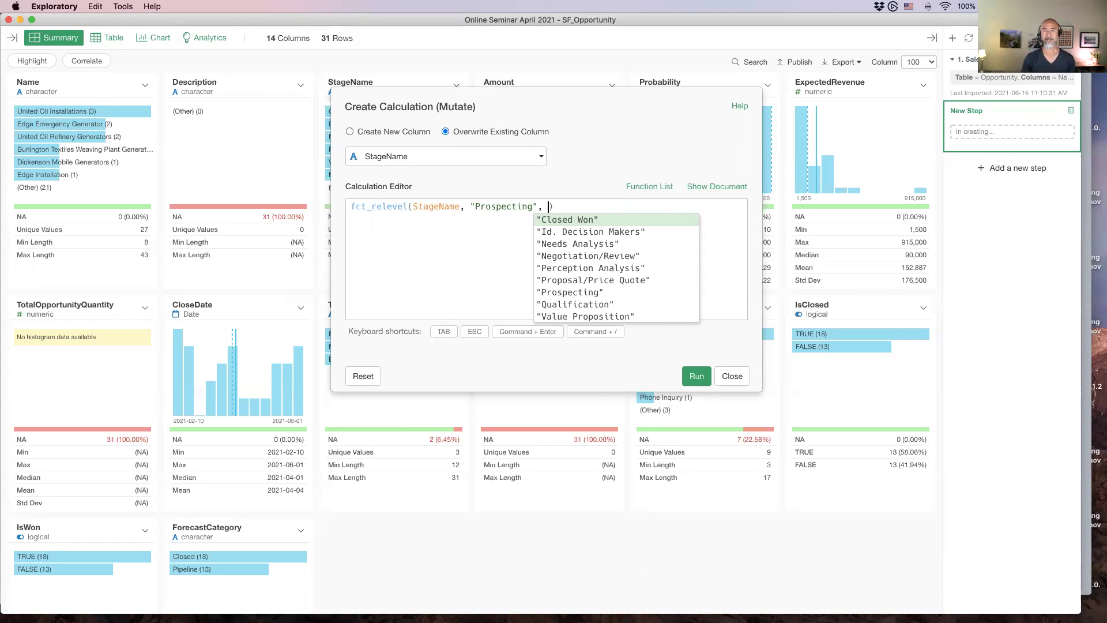
Copy the remaining stages from Atom after Prospecting: Qualification, Needs Analysis, Value Proposition, Id. Decision Makers, Perception Analysis, Proposal/Price Quote, Negotiation/Review, Closed Won
{"action": "key", "text": "super+Tab"}
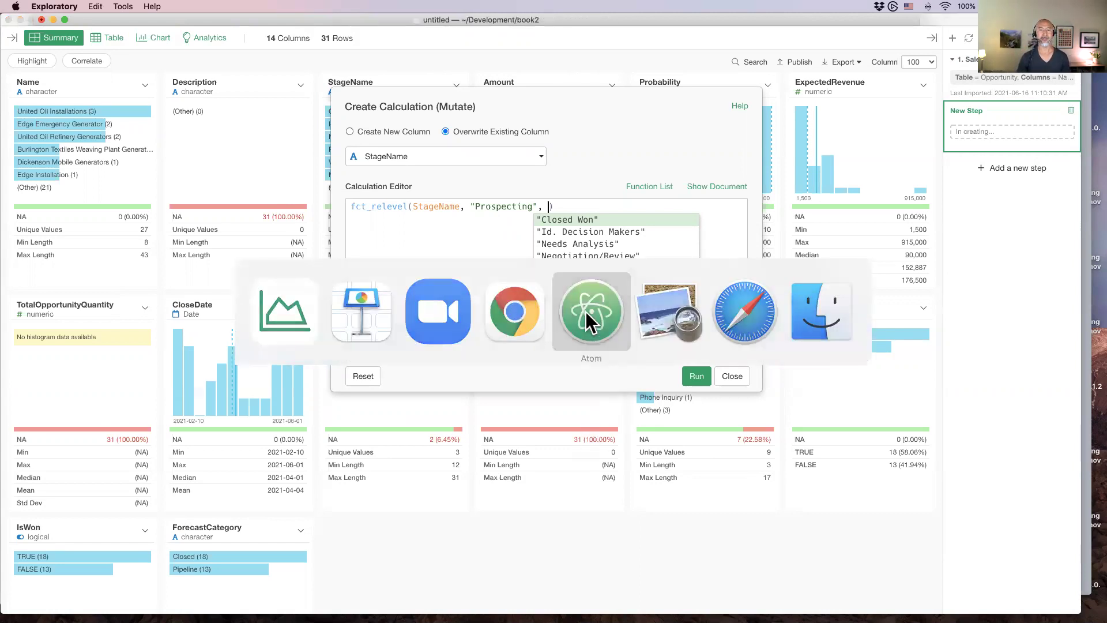
{"action": "left_click", "coordinate": [586, 311]}
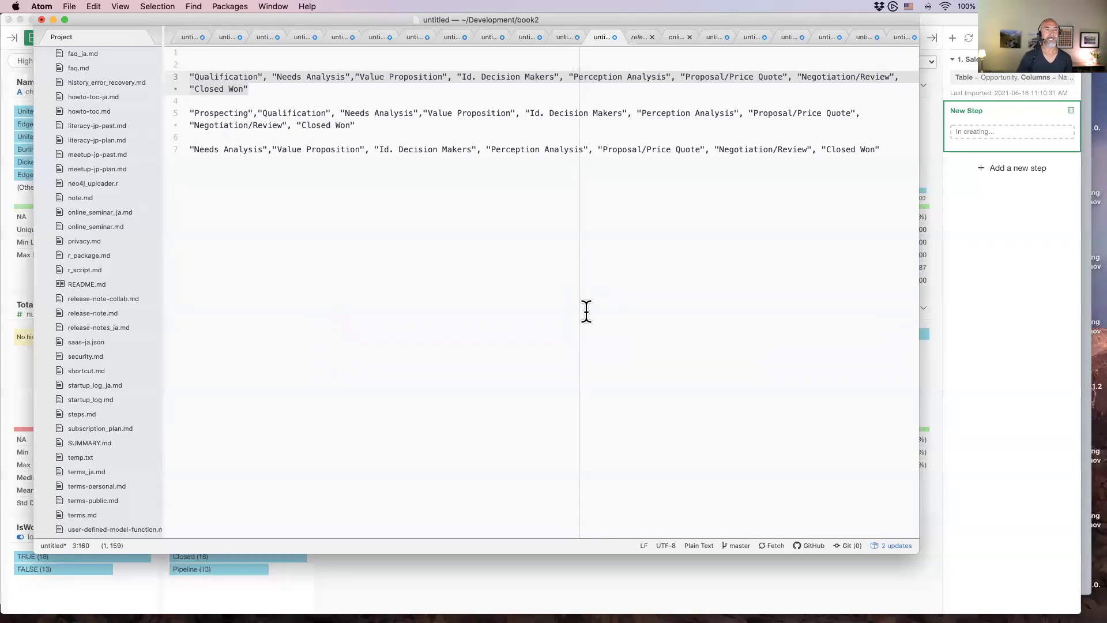
{"action": "key", "text": "super+Tab"}
{"action": "type", "text": "\"Qualification\", \"Needs Analysis\",\"Value Proposition\", \"Id. Decision Makers\", \"Perception Analysis\", \"Proposal/Price Quote\", \"Negotiation/Review\", \"Closed Won\""}
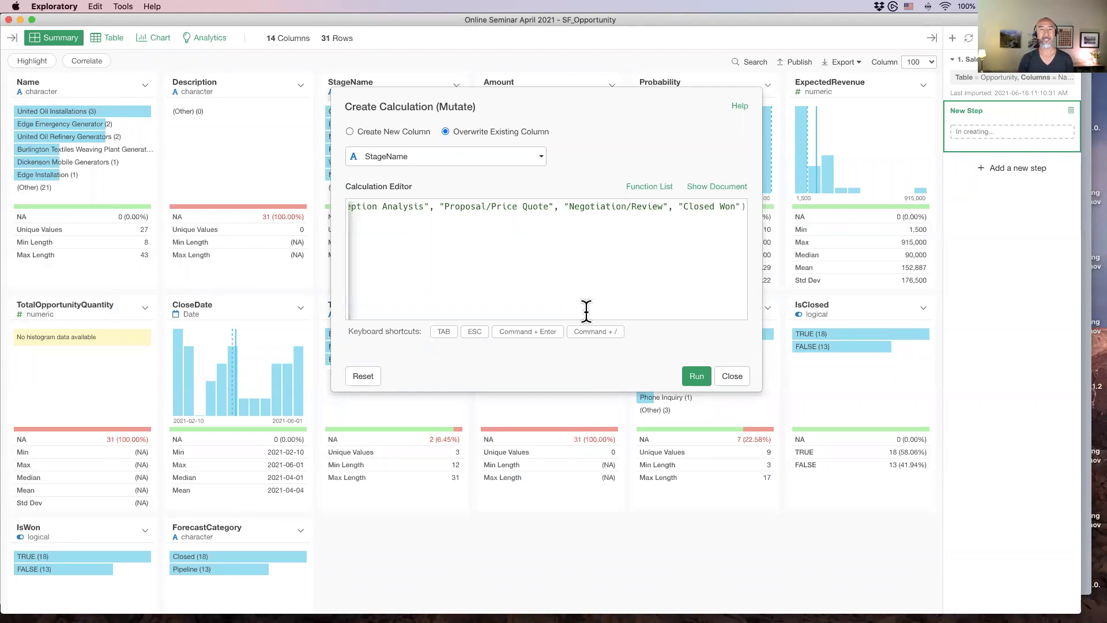
{"action": "key", "text": "super+Left"}
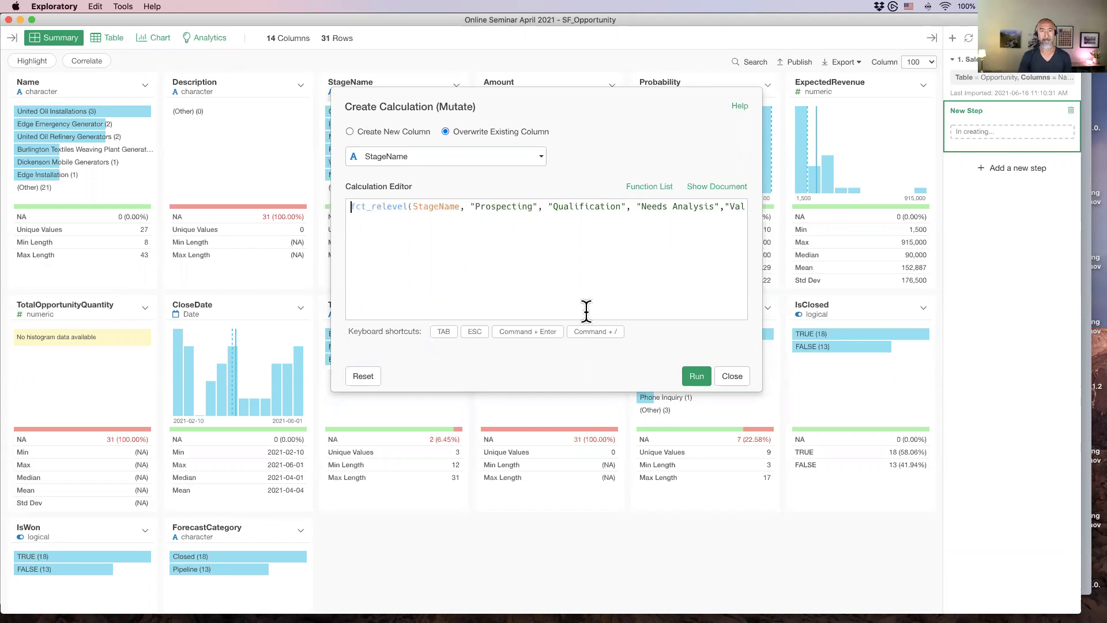
Run the StageName ordering calculation and pin the StageName bar chart to the Create Calculation (Mutate) step
{"action": "key", "text": "super+Return"}
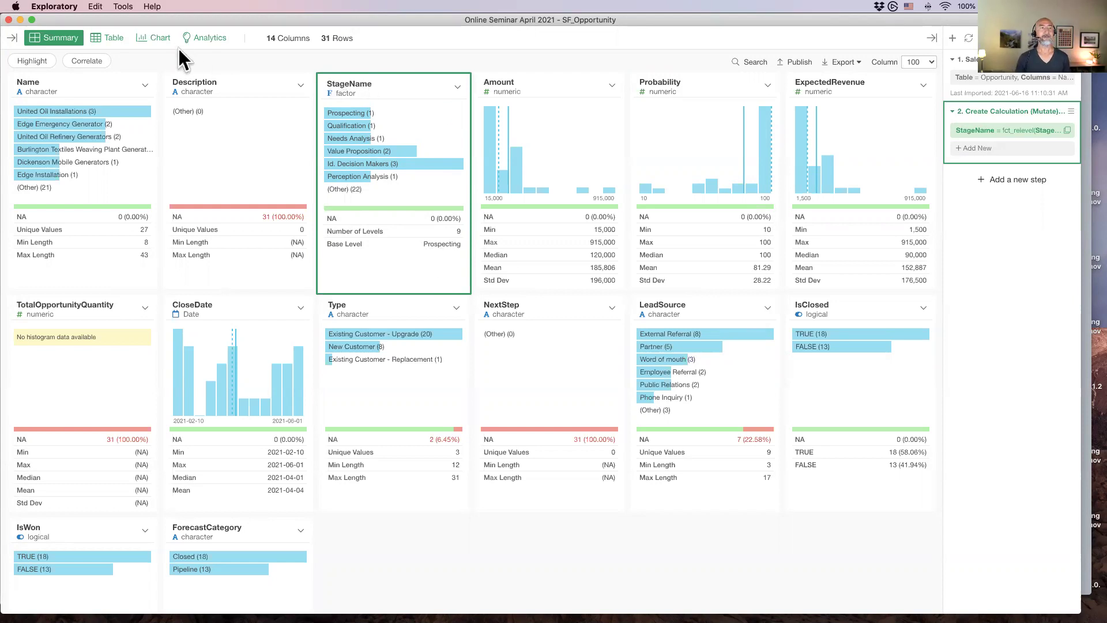
{"action": "left_click", "coordinate": [143, 38]}
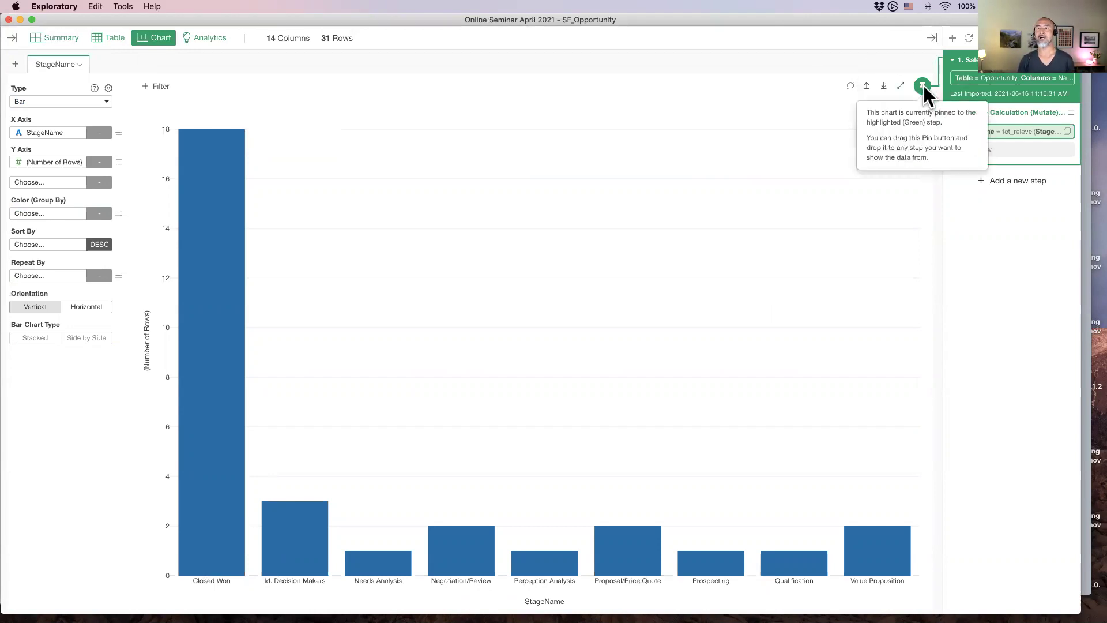
{"action": "left_click", "coordinate": [1008, 153]}
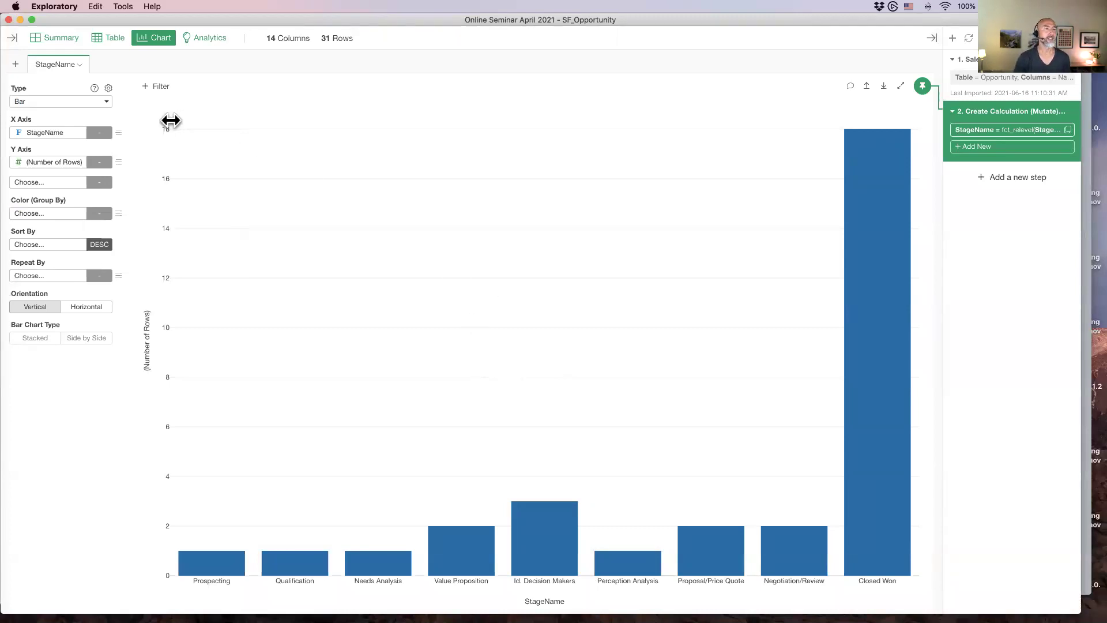
Set the bar chart's X axis to Name, its color grouping to StageName and its Y axis to ExpectedRevenue
{"action": "left_click", "coordinate": [41, 133]}
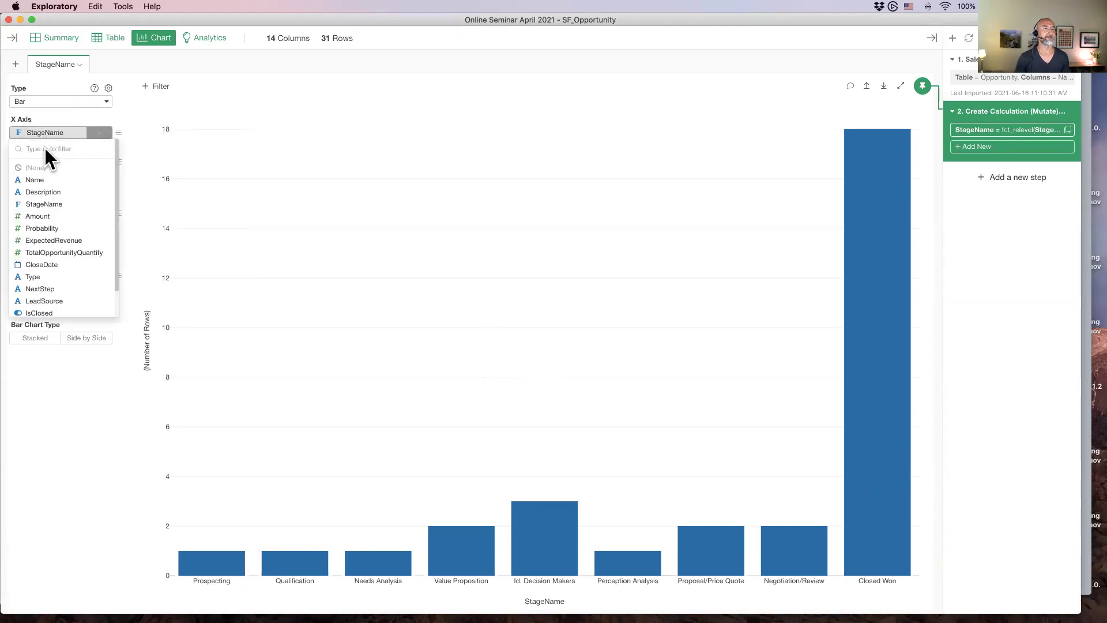
{"action": "left_click", "coordinate": [60, 178]}
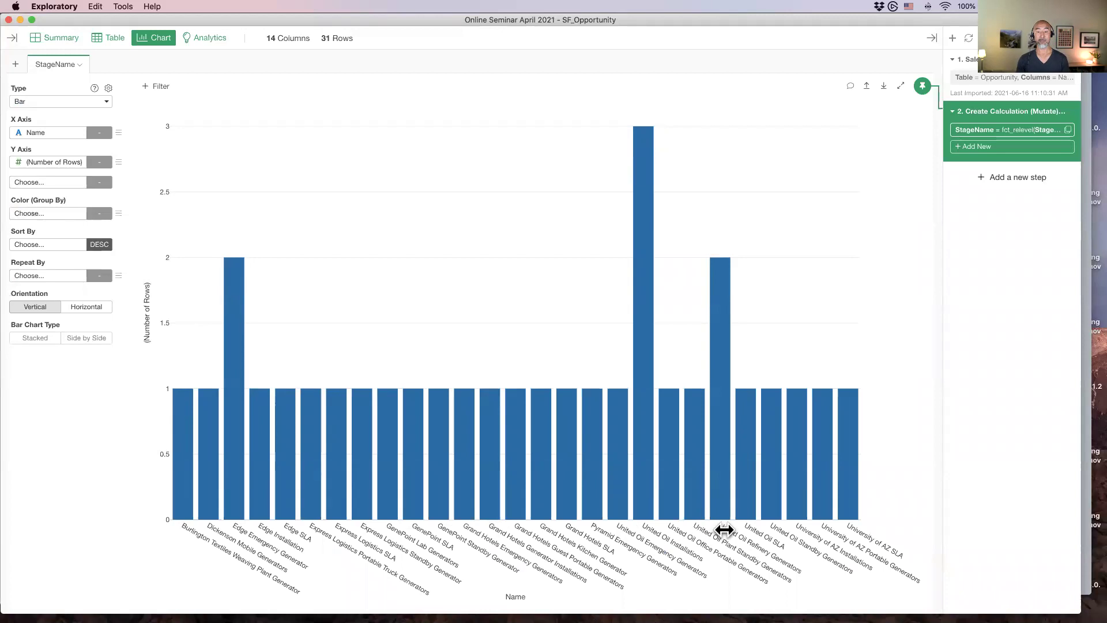
{"action": "left_click", "coordinate": [33, 212]}
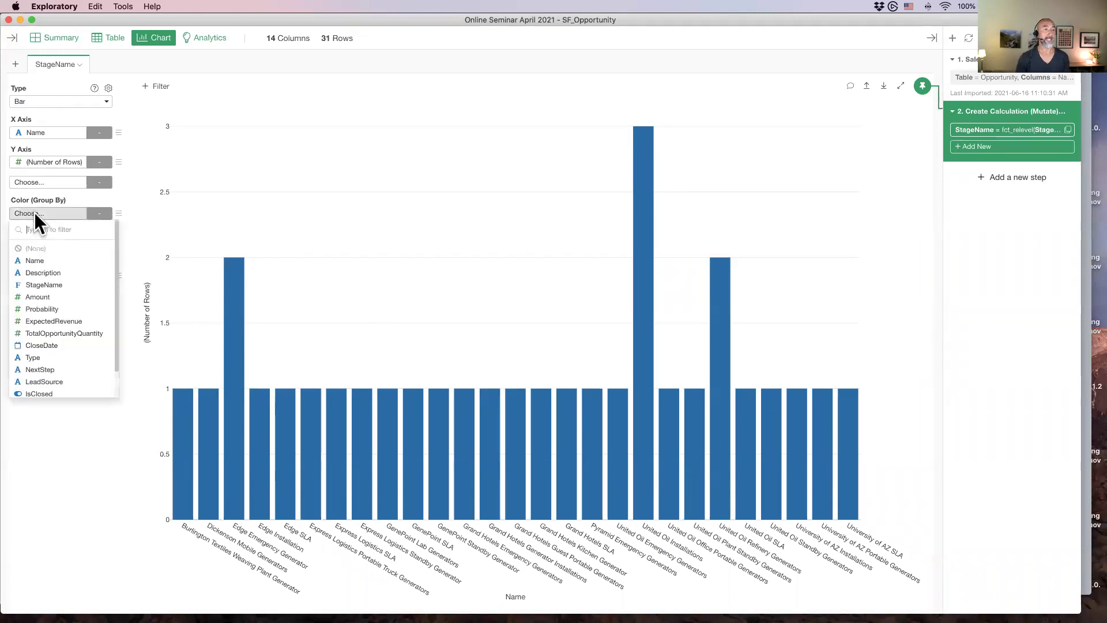
{"action": "left_click", "coordinate": [58, 284]}
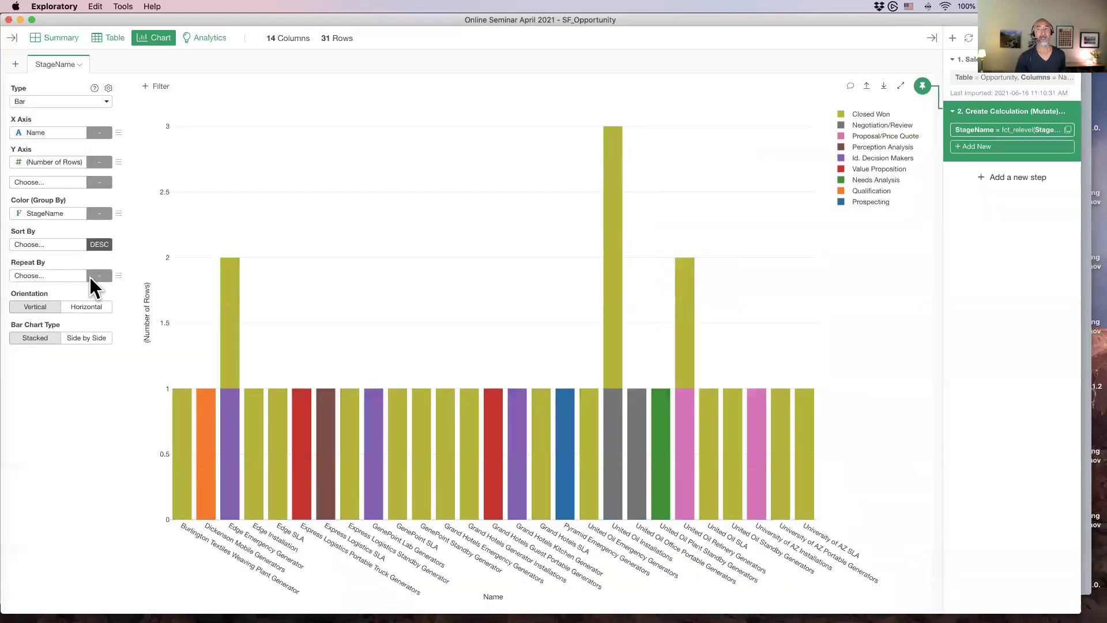
{"action": "left_click", "coordinate": [26, 161]}
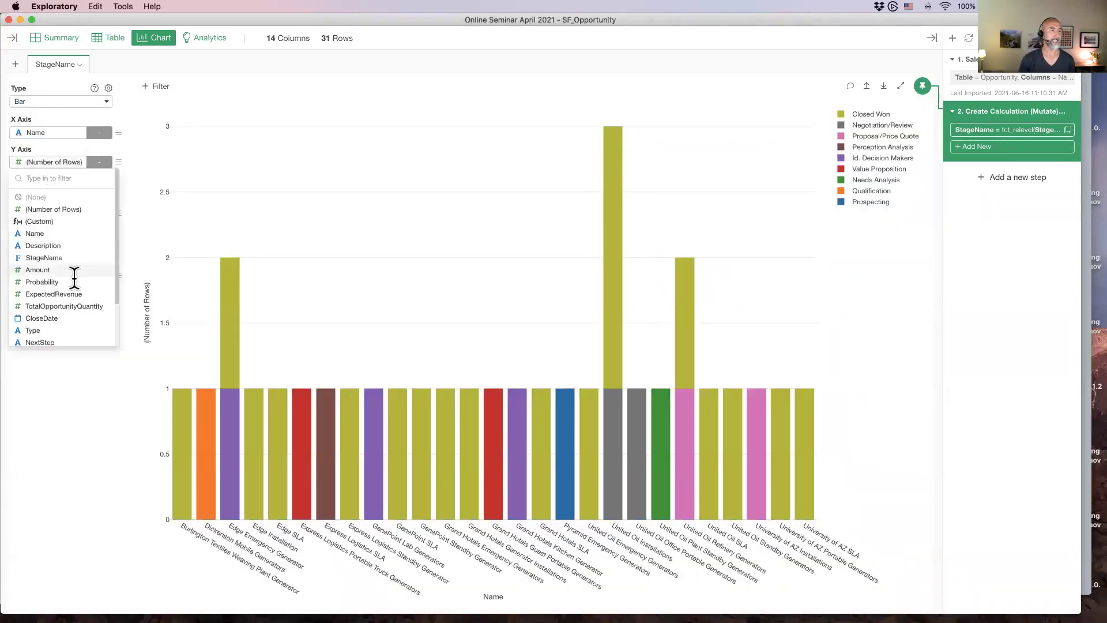
{"action": "left_click", "coordinate": [75, 294]}
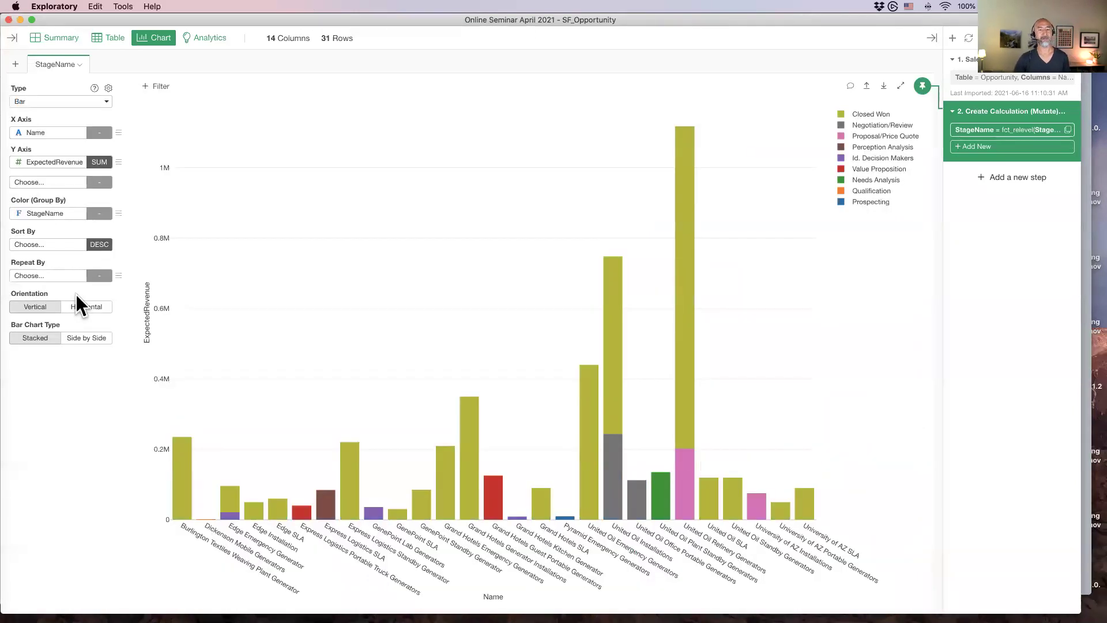
Sort the bars by Y1 Axis and switch the chart's orientation to horizontal
{"action": "left_click", "coordinate": [34, 243]}
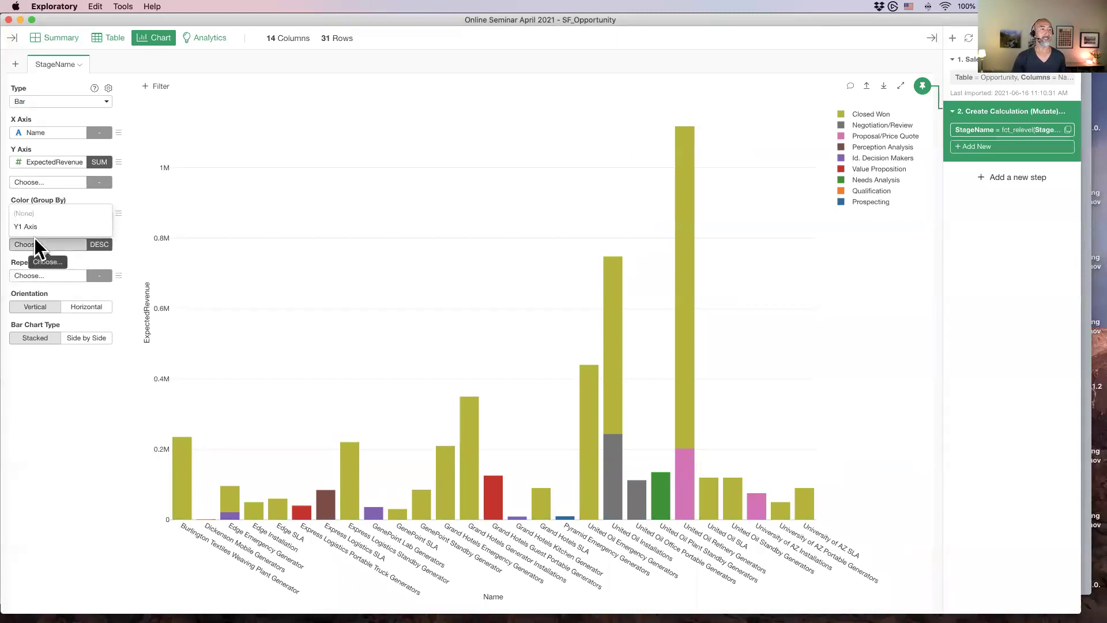
{"action": "left_click", "coordinate": [39, 227]}
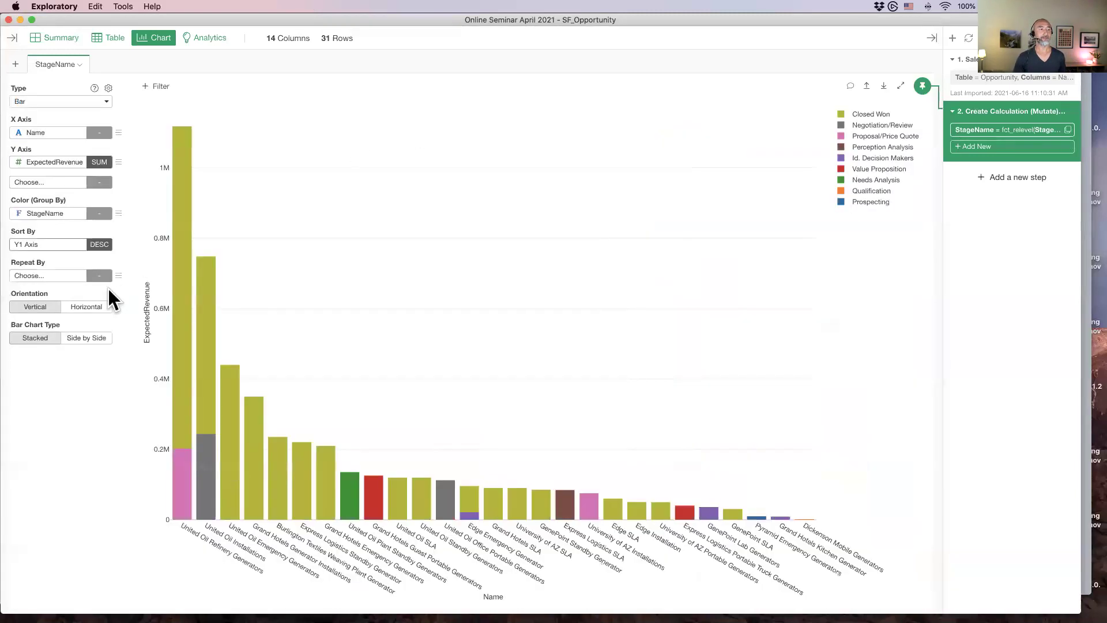
{"action": "left_click", "coordinate": [81, 306]}
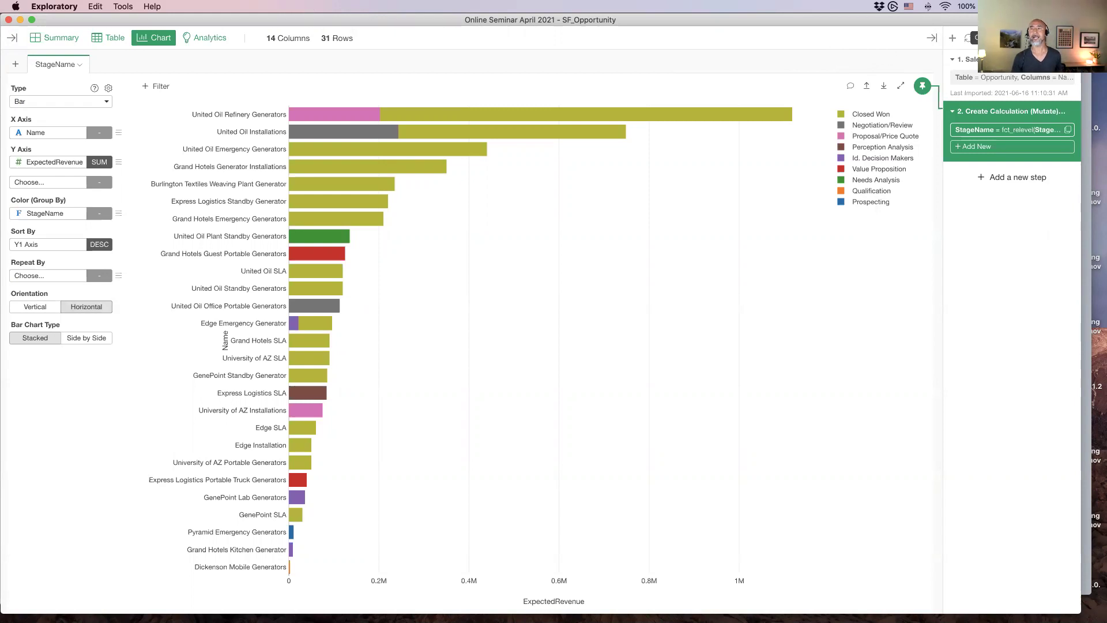
{"action": "left_click", "coordinate": [1050, 38]}
{"action": "left_click", "coordinate": [1063, 38]}
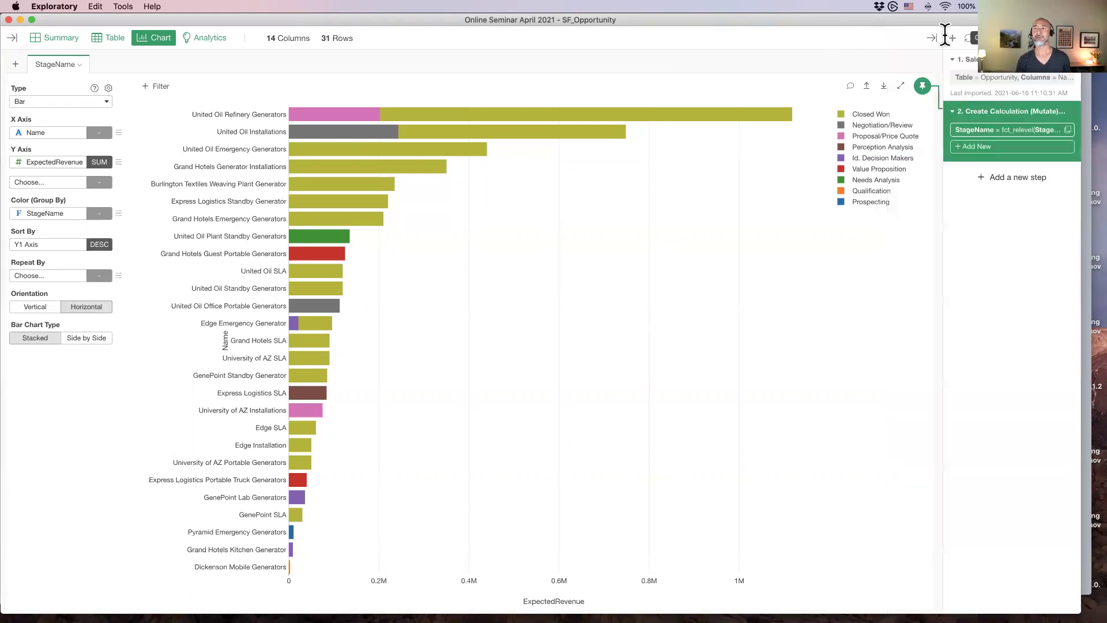
Add a chart filter on the StageName column with the operator Is In (Multiple Values)
{"action": "left_click", "coordinate": [154, 85]}
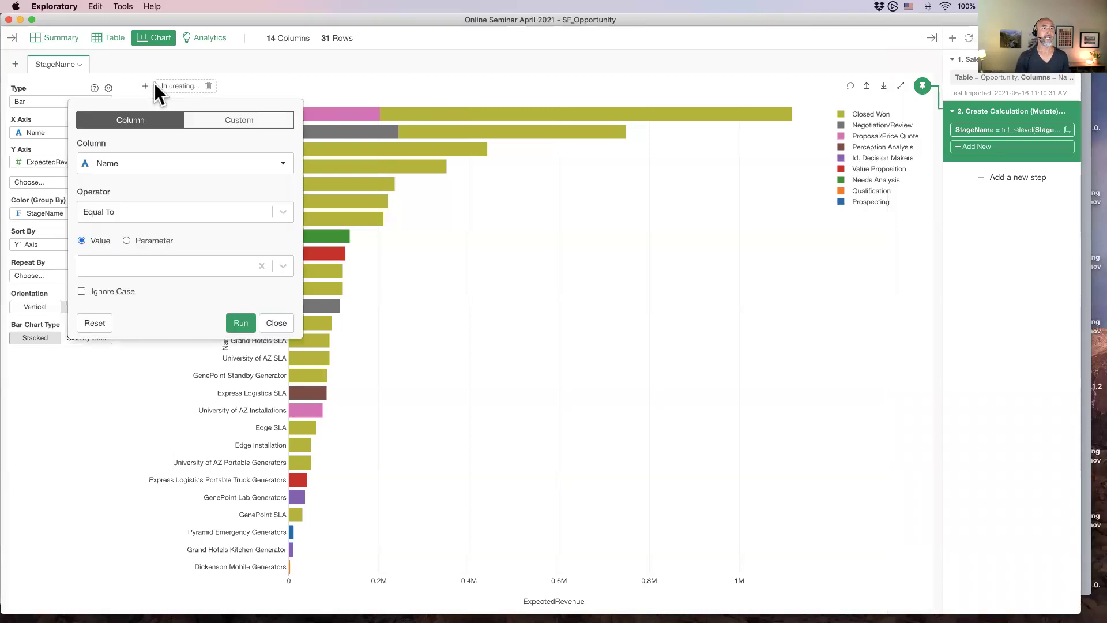
{"action": "left_click", "coordinate": [178, 163]}
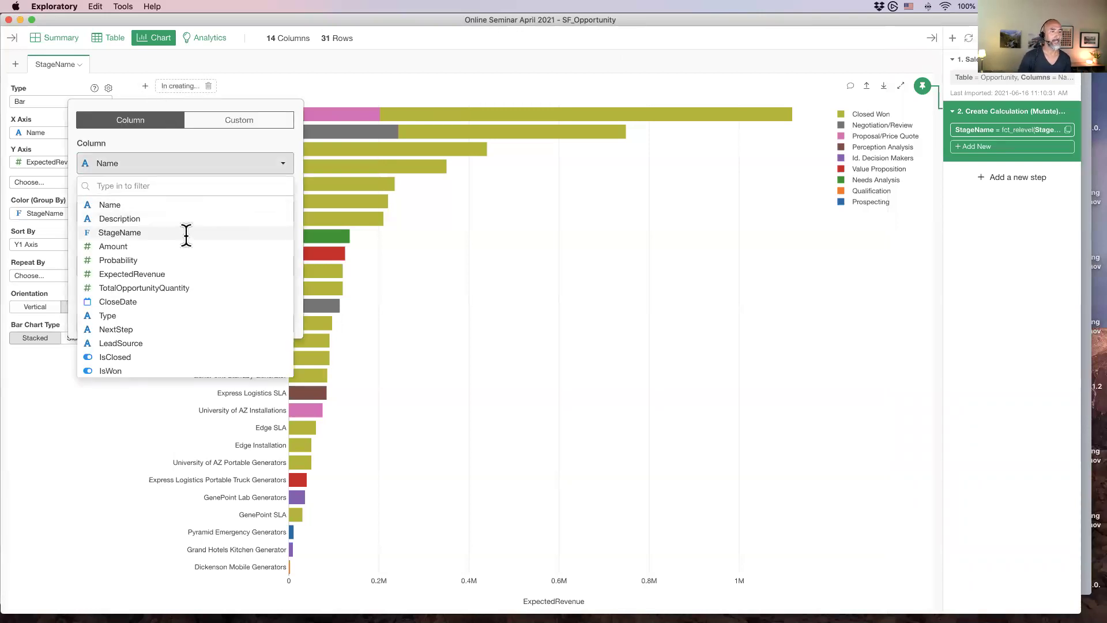
{"action": "left_click", "coordinate": [185, 233]}
{"action": "left_click", "coordinate": [164, 211]}
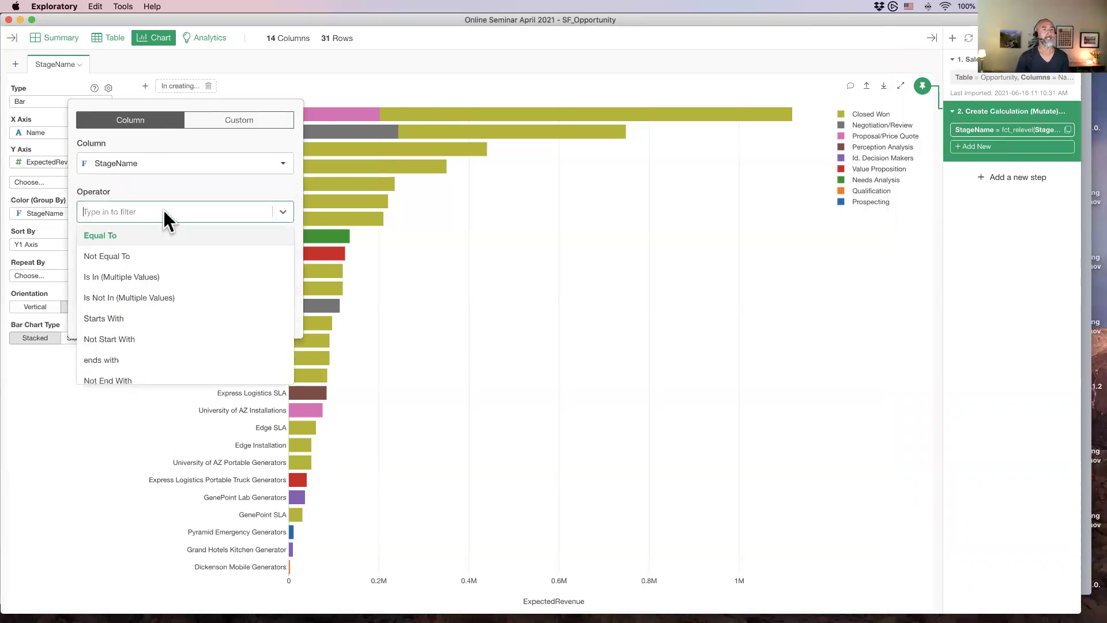
{"action": "left_click", "coordinate": [158, 276]}
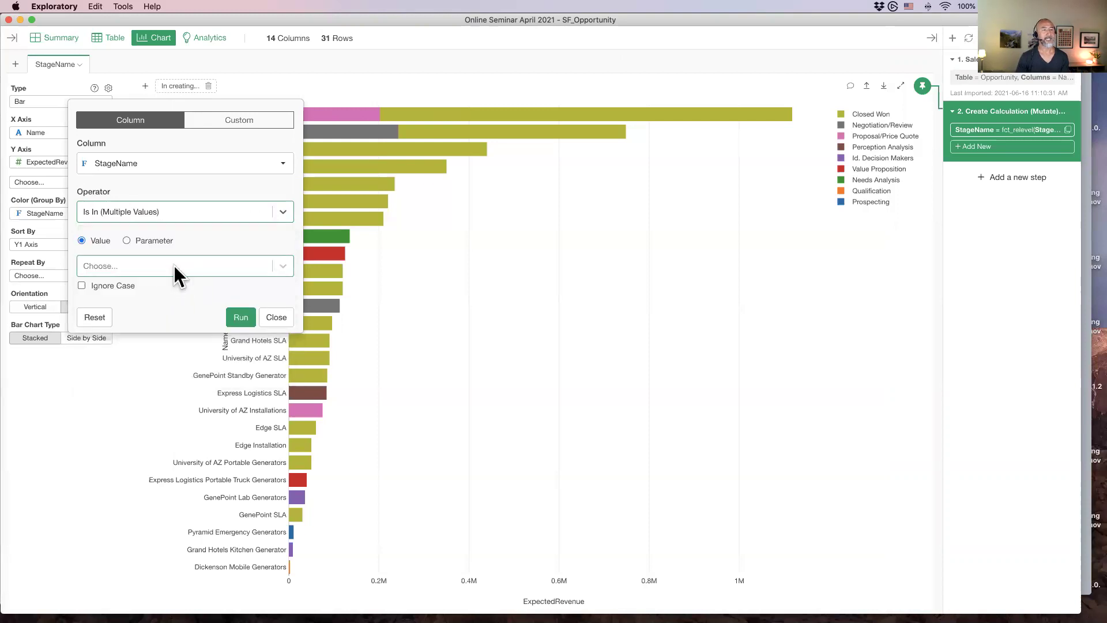
Set the filter's values to Prospecting and Closed Won, and apply it to the chart
{"action": "left_click", "coordinate": [174, 265]}
{"action": "type", "text": "j"}
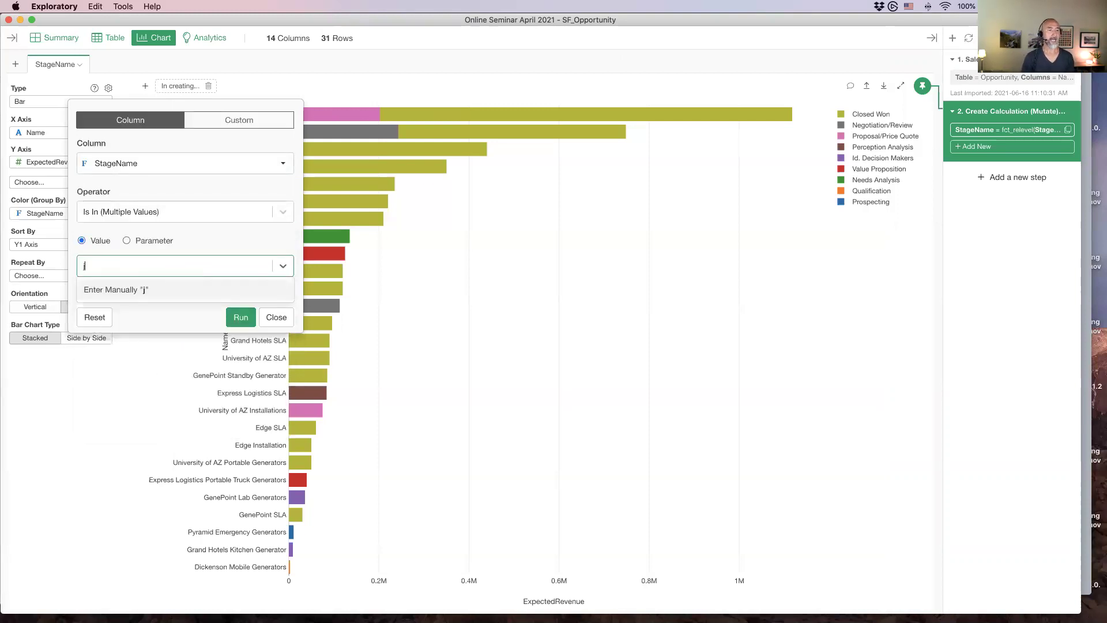
{"action": "key", "text": "BackSpace"}
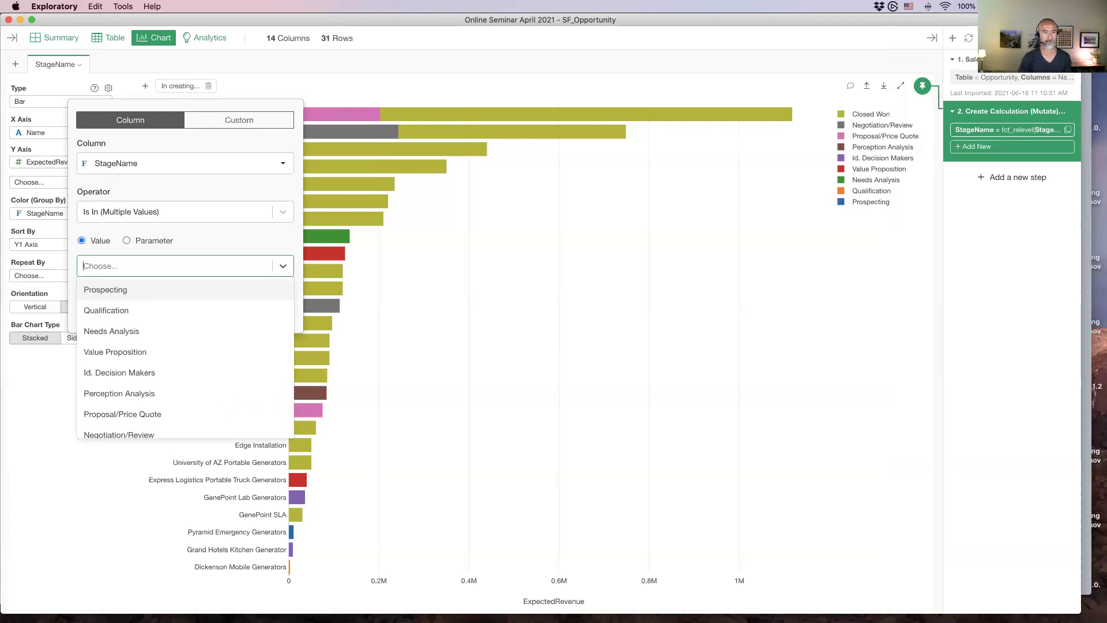
{"action": "key", "text": "Return"}
{"action": "left_click", "coordinate": [145, 265]}
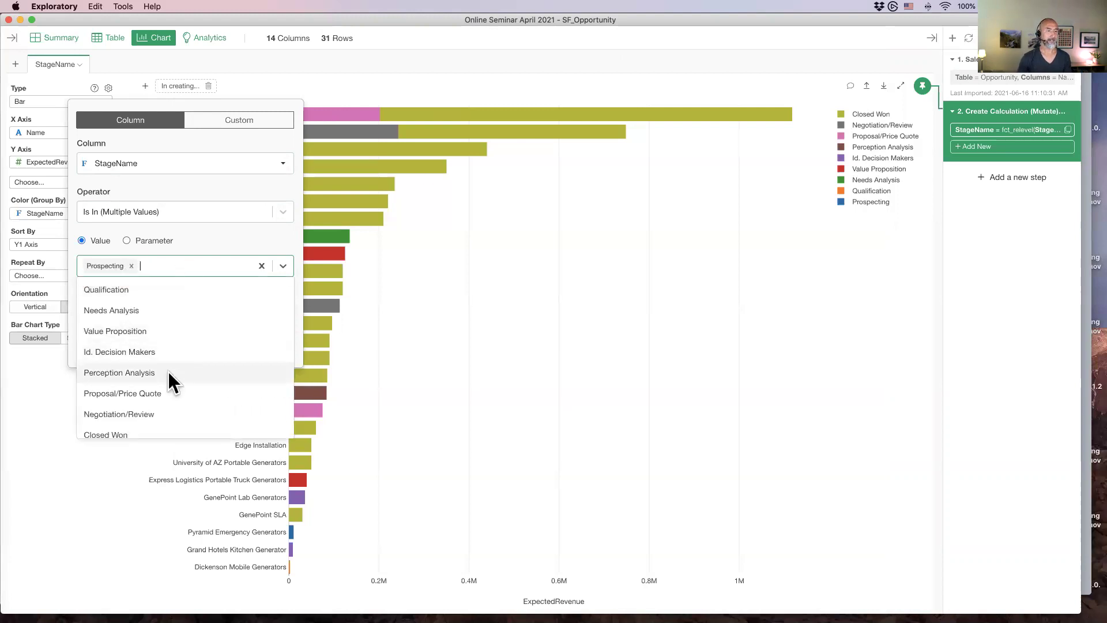
{"action": "scroll", "coordinate": [171, 403], "scroll_direction": "down", "scroll_amount": 1}
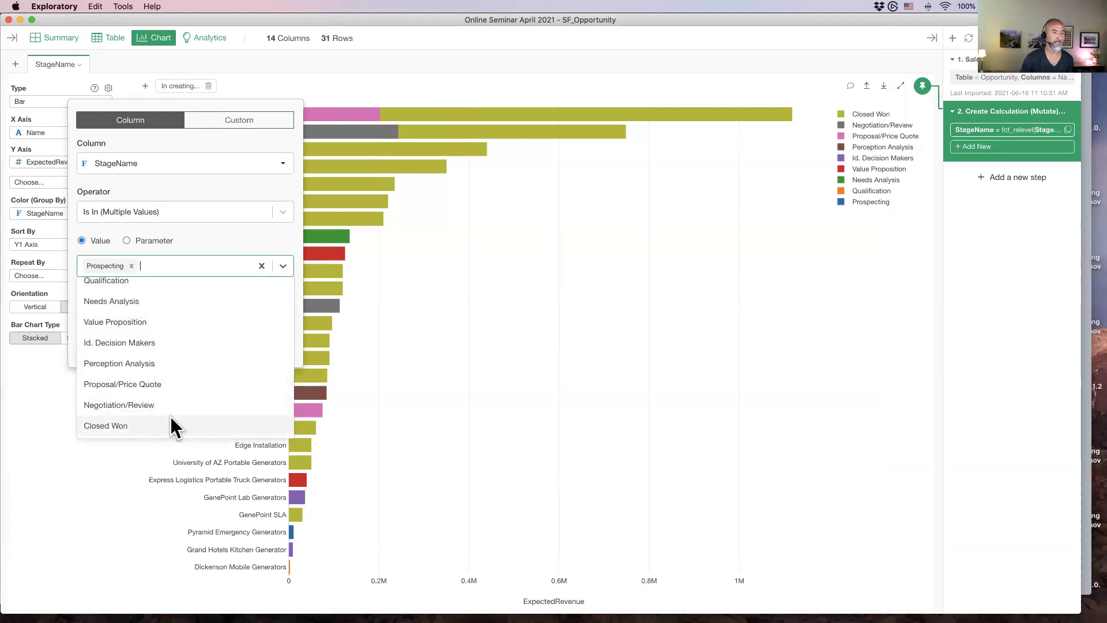
{"action": "left_click", "coordinate": [170, 419]}
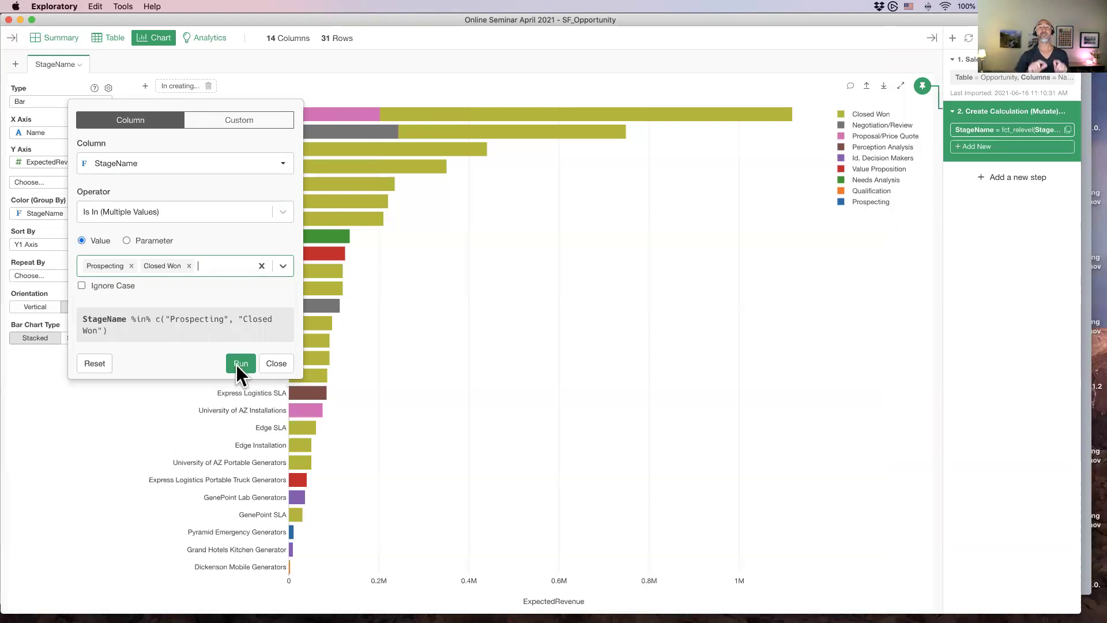
{"action": "left_click", "coordinate": [239, 364]}
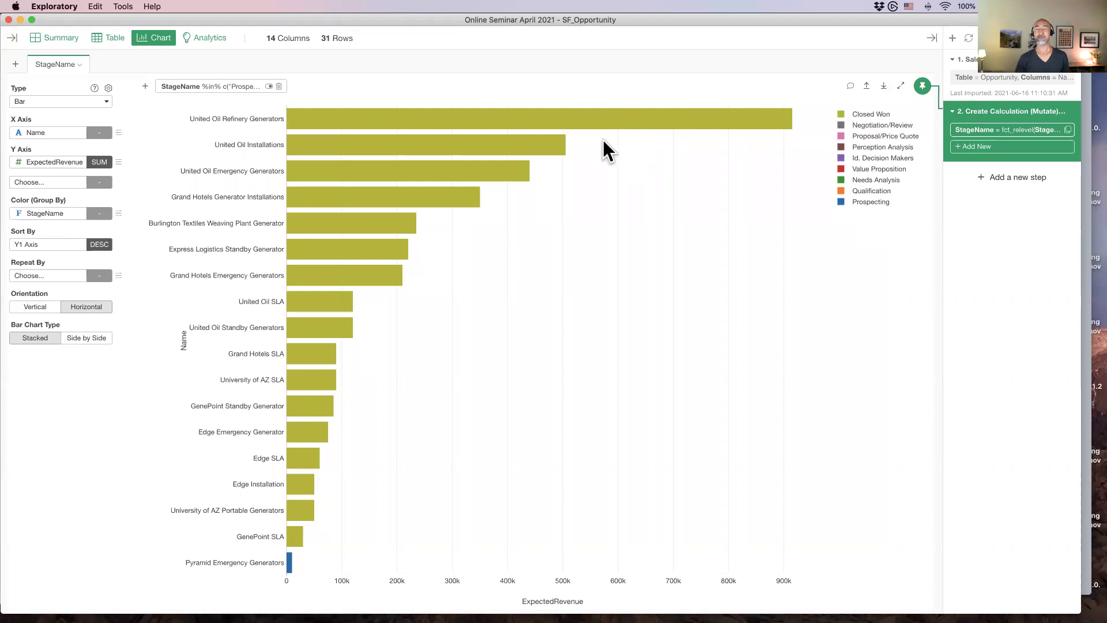
{"action": "mouse_move", "coordinate": [559, 116]}
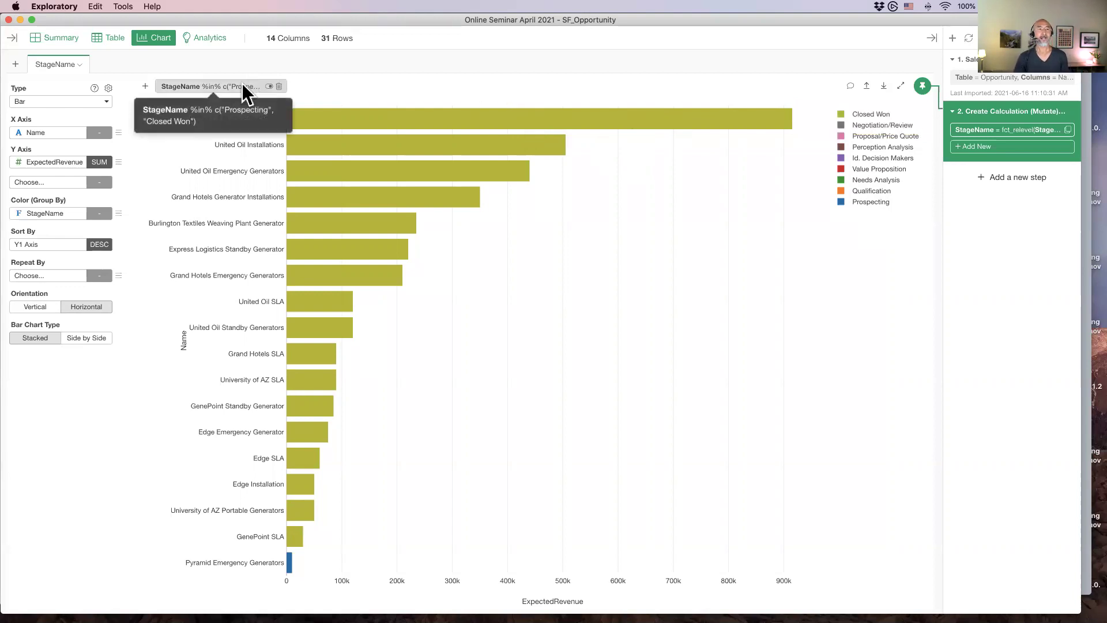
Disable the StageName chart filter to compare the bars across all stages, and re-enable it
{"action": "left_click", "coordinate": [268, 86]}
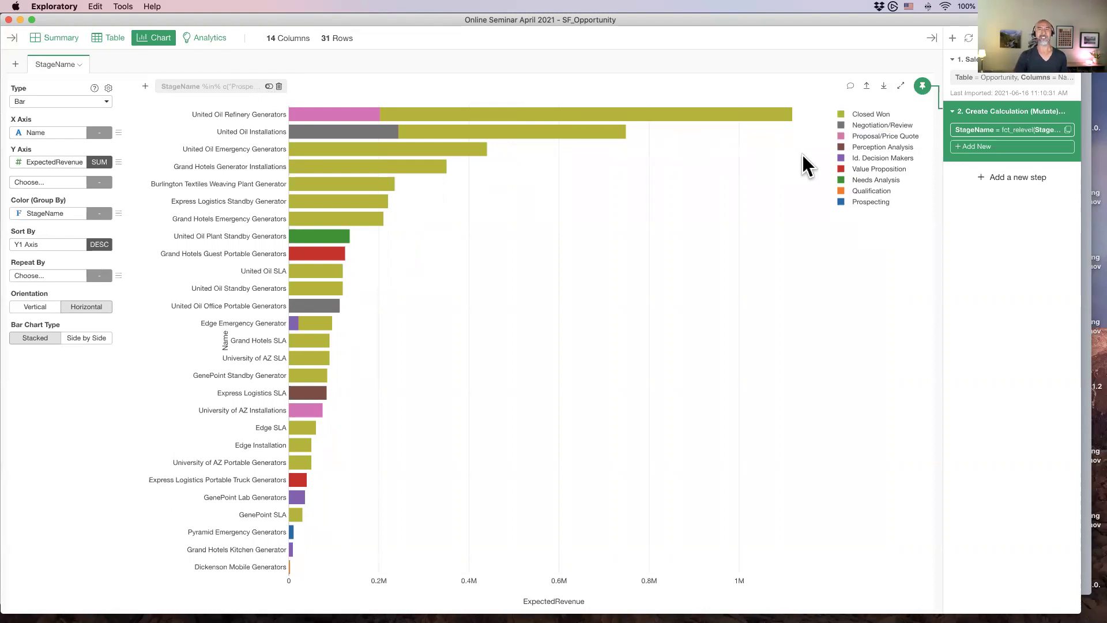
{"action": "mouse_move", "coordinate": [625, 113]}
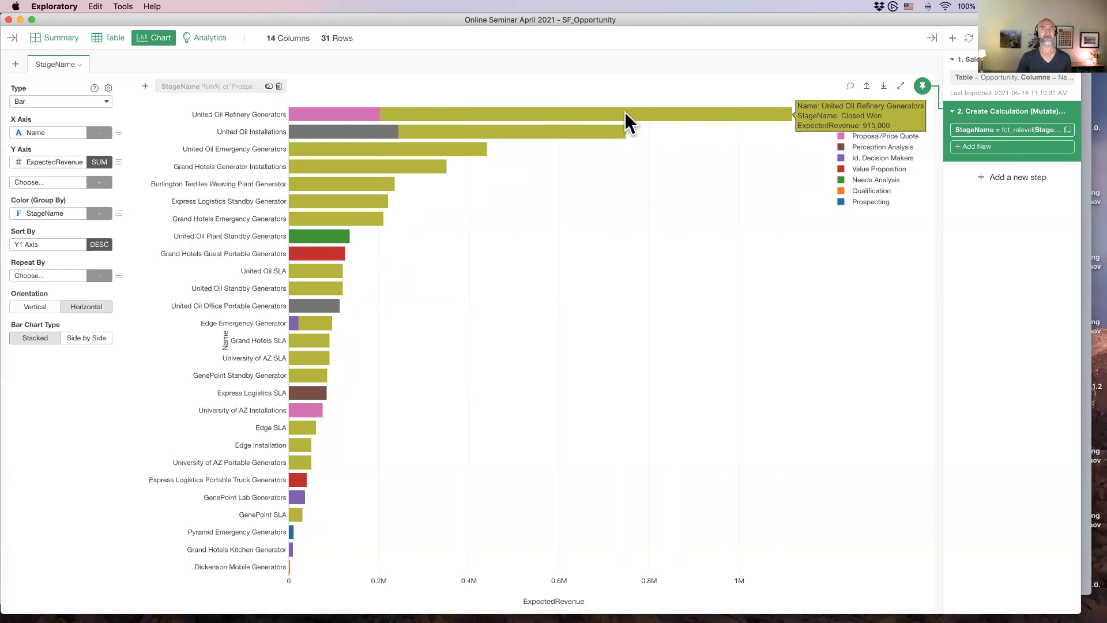
{"action": "left_click", "coordinate": [268, 86]}
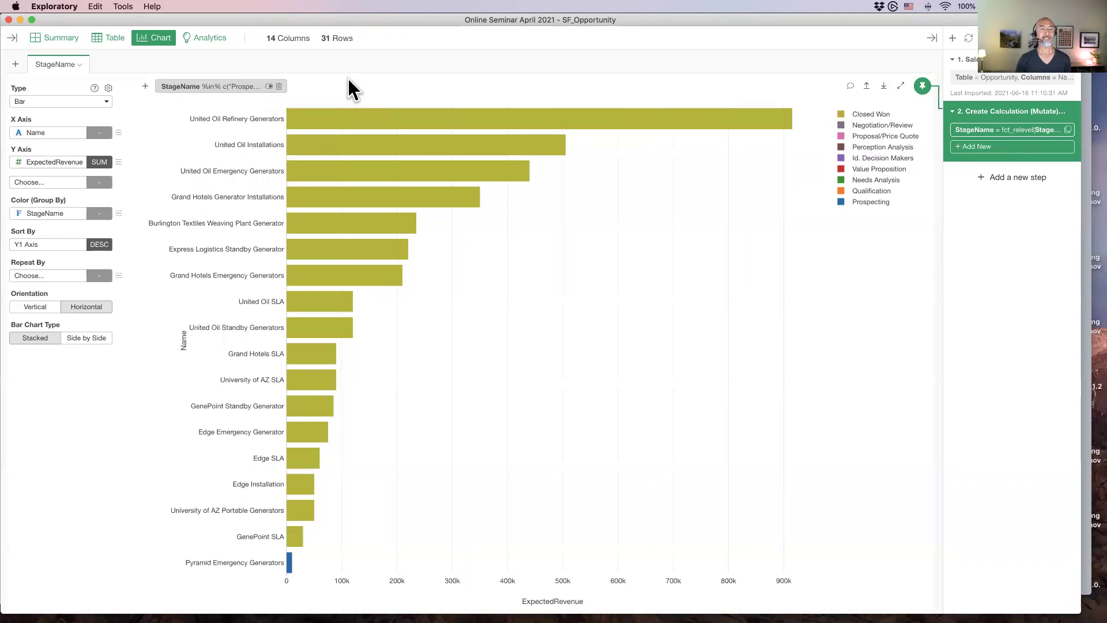
Switch the StageName filter from fixed values to the Stage (Multi Select) parameter and apply it to the chart
{"action": "left_click", "coordinate": [230, 85]}
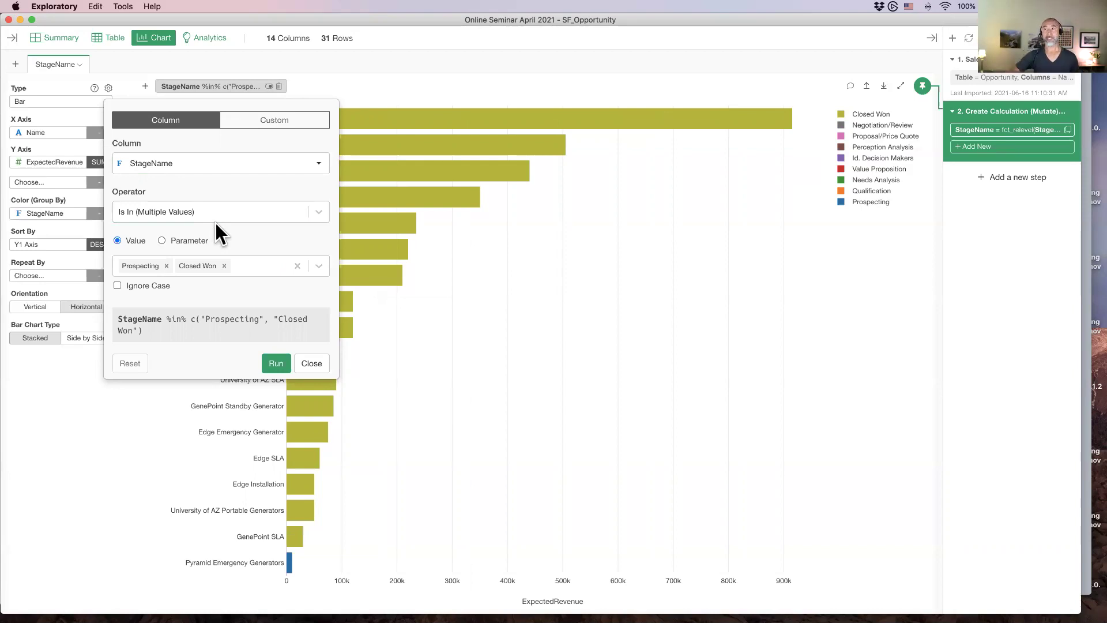
{"action": "left_click", "coordinate": [175, 242]}
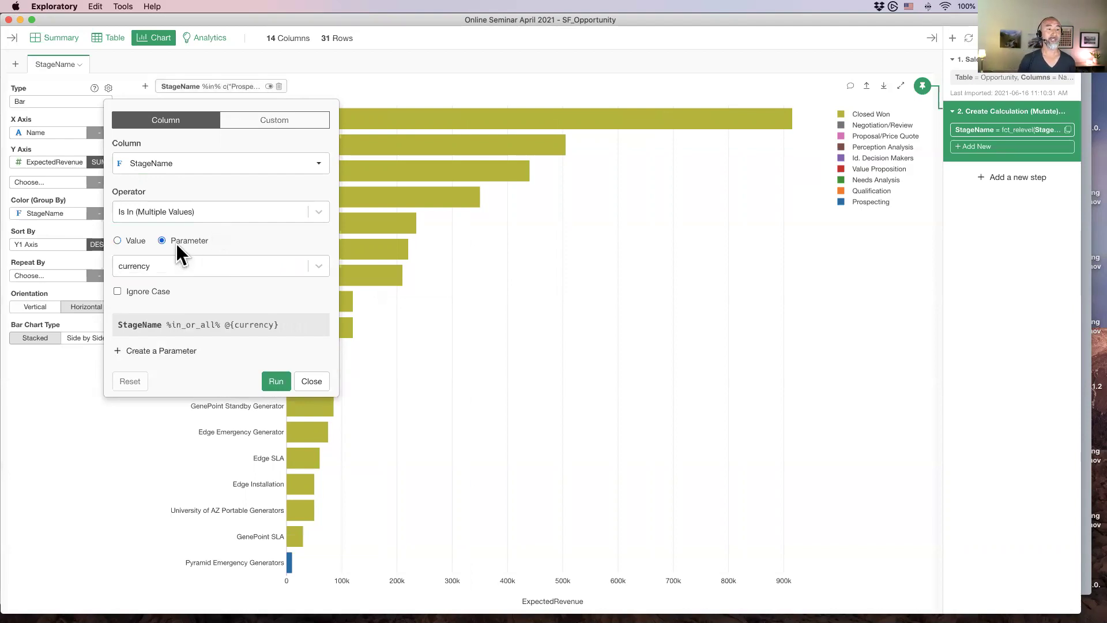
{"action": "left_click", "coordinate": [168, 266]}
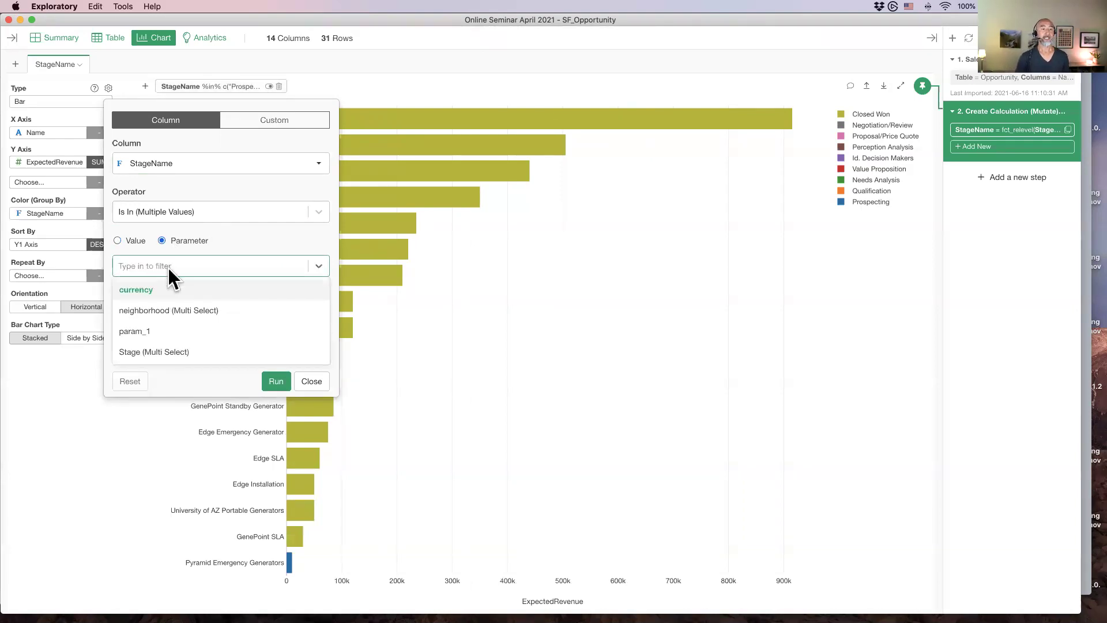
{"action": "left_click", "coordinate": [174, 353]}
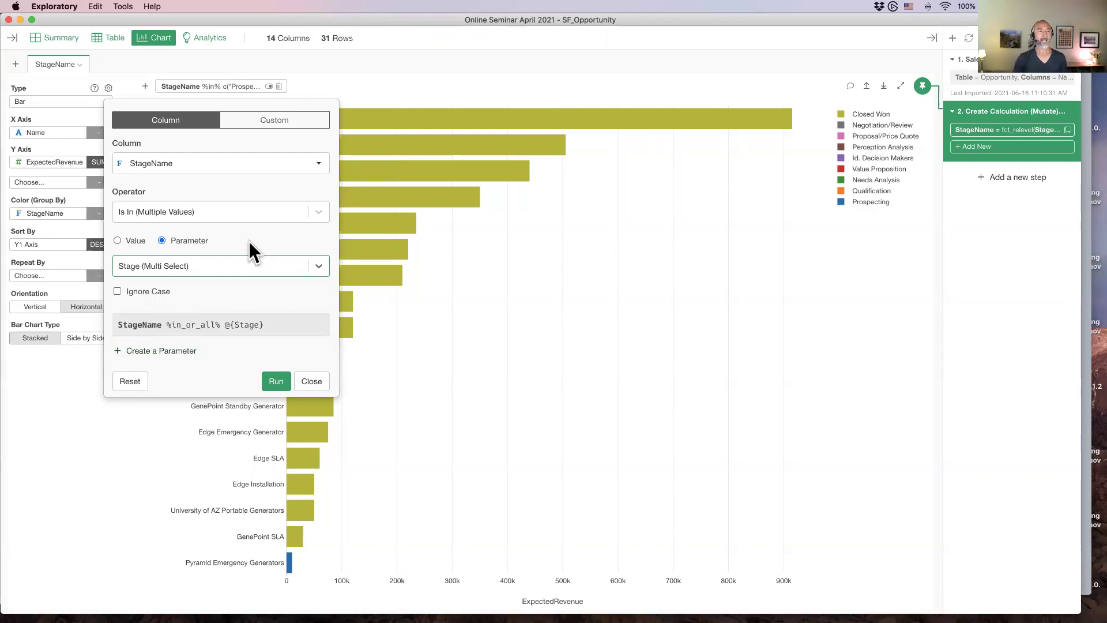
{"action": "left_click", "coordinate": [275, 381]}
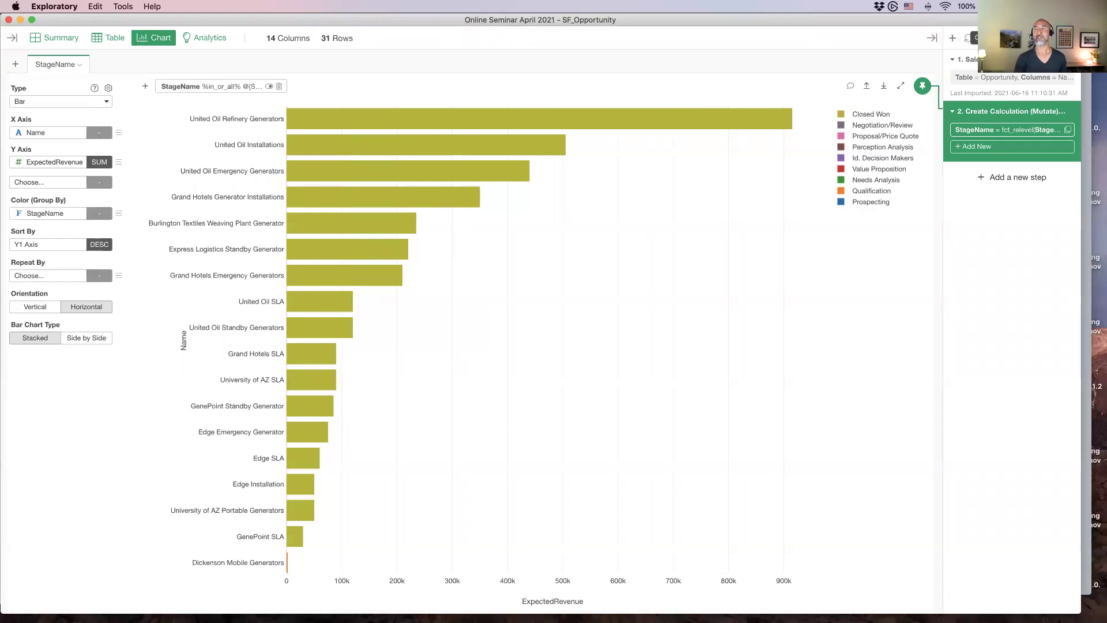
Add Needs Analysis and Prospecting to the Stage parameter's values and rerun the chart with them
{"action": "left_click", "coordinate": [1036, 38]}
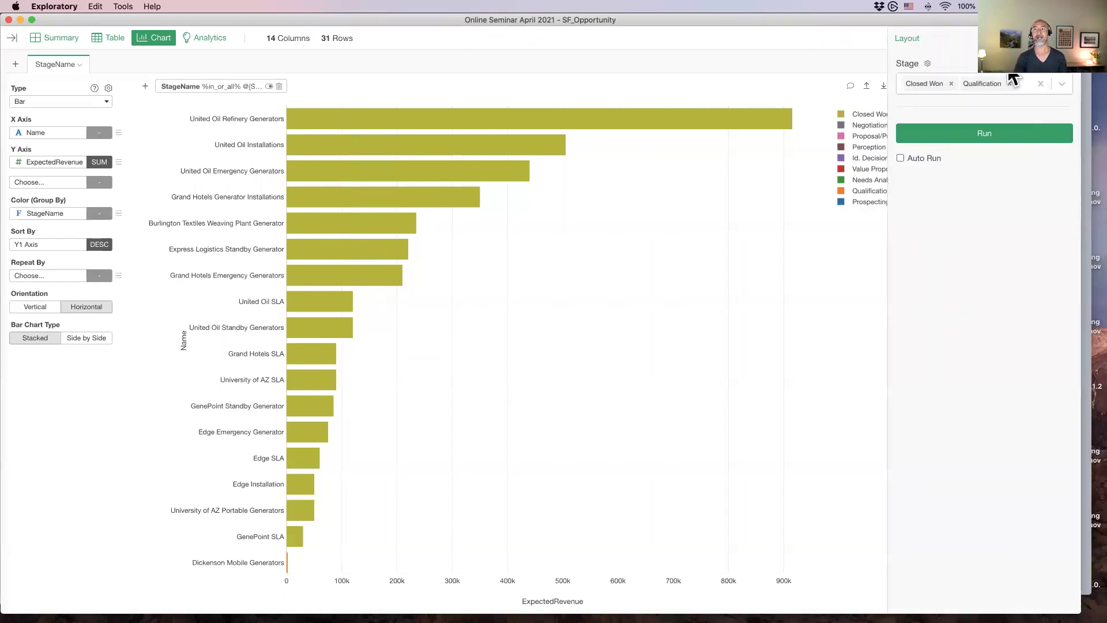
{"action": "left_click", "coordinate": [1019, 84]}
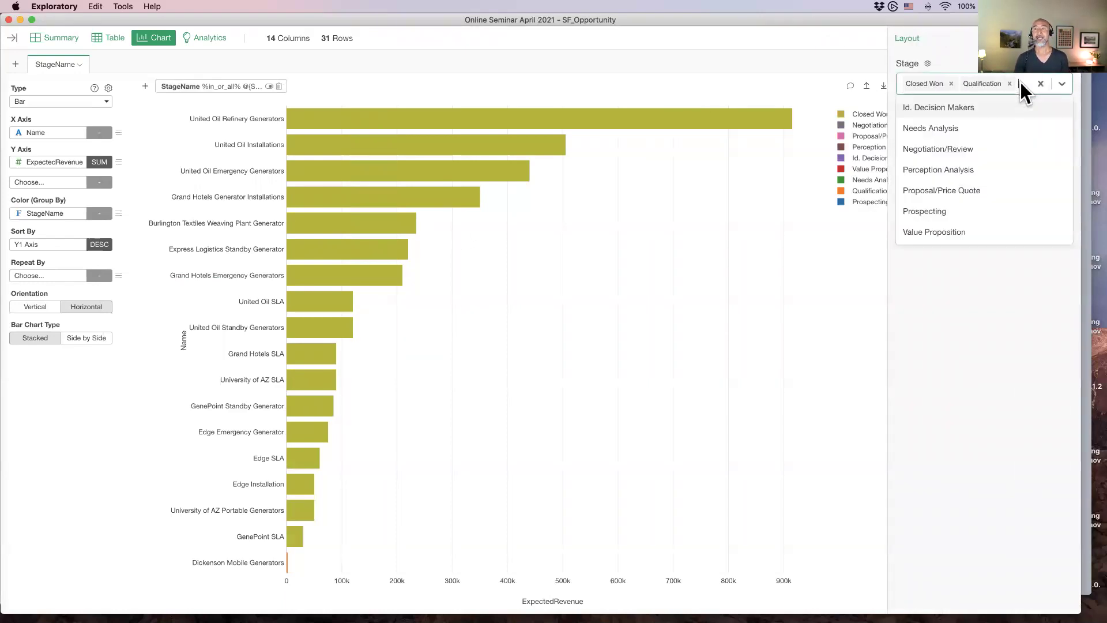
{"action": "left_click", "coordinate": [960, 130]}
{"action": "left_click", "coordinate": [1002, 101]}
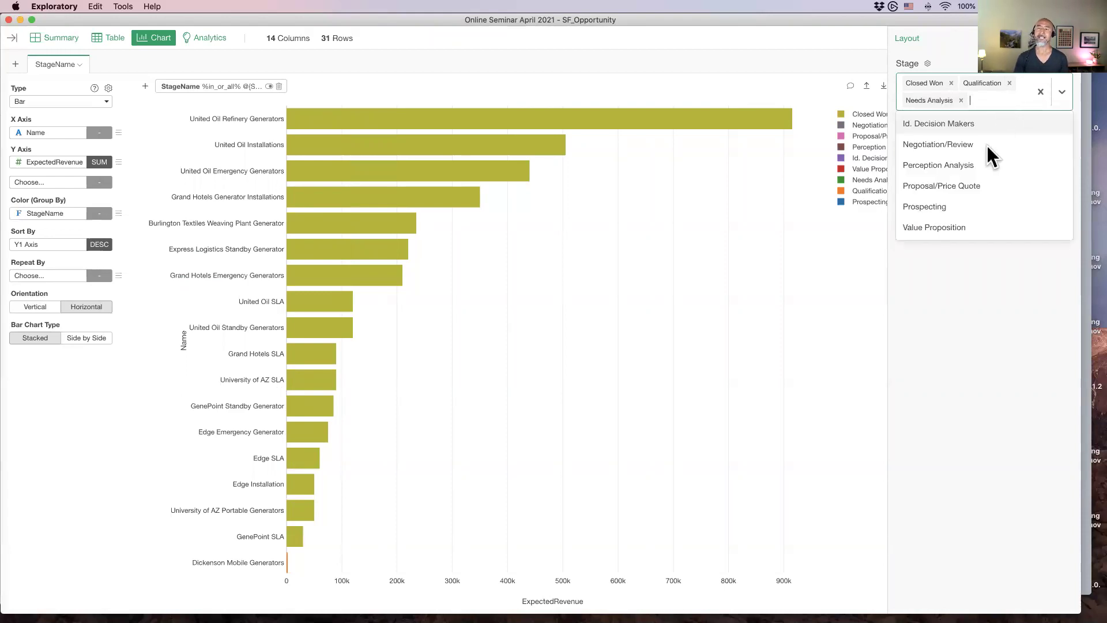
{"action": "left_click", "coordinate": [973, 206]}
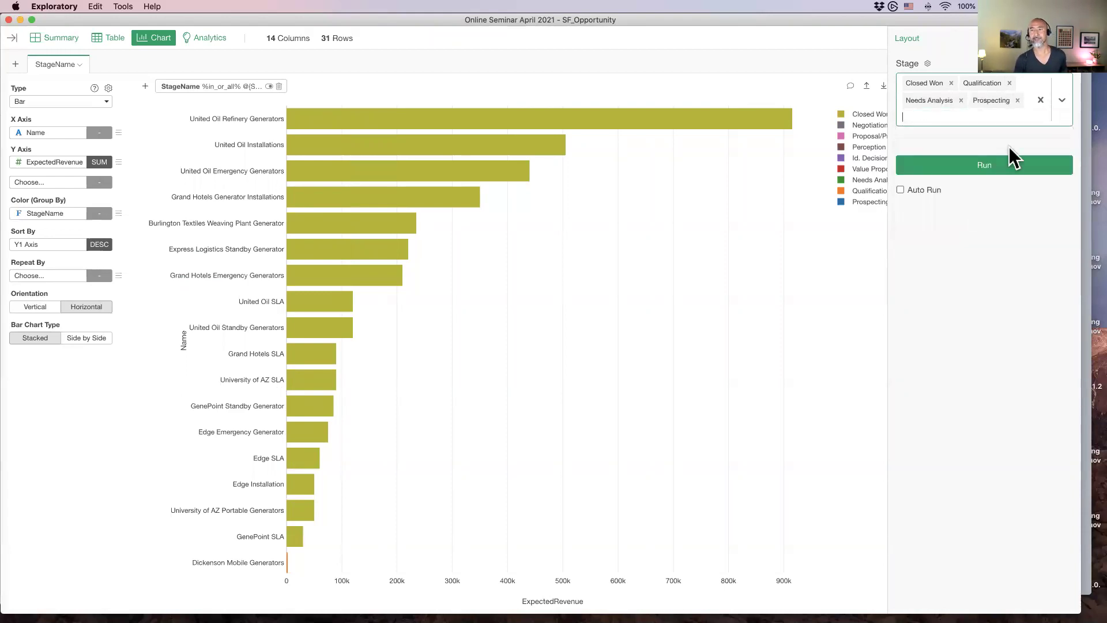
{"action": "left_click", "coordinate": [994, 166]}
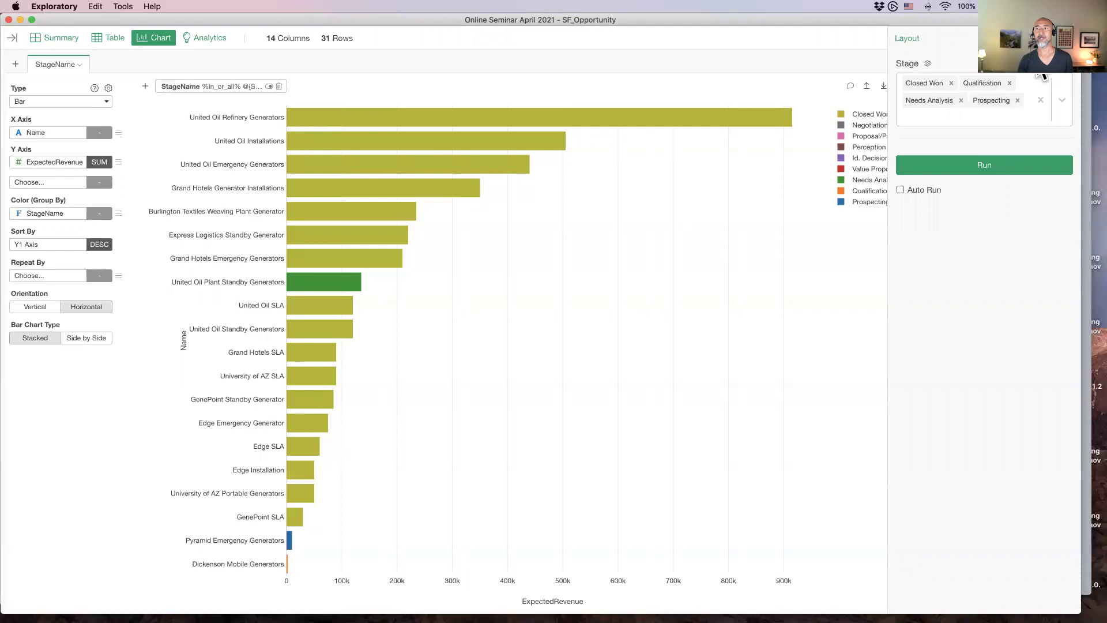
Find the report Dashboard_1_1 in the project and open it for editing
{"action": "left_click", "coordinate": [12, 38]}
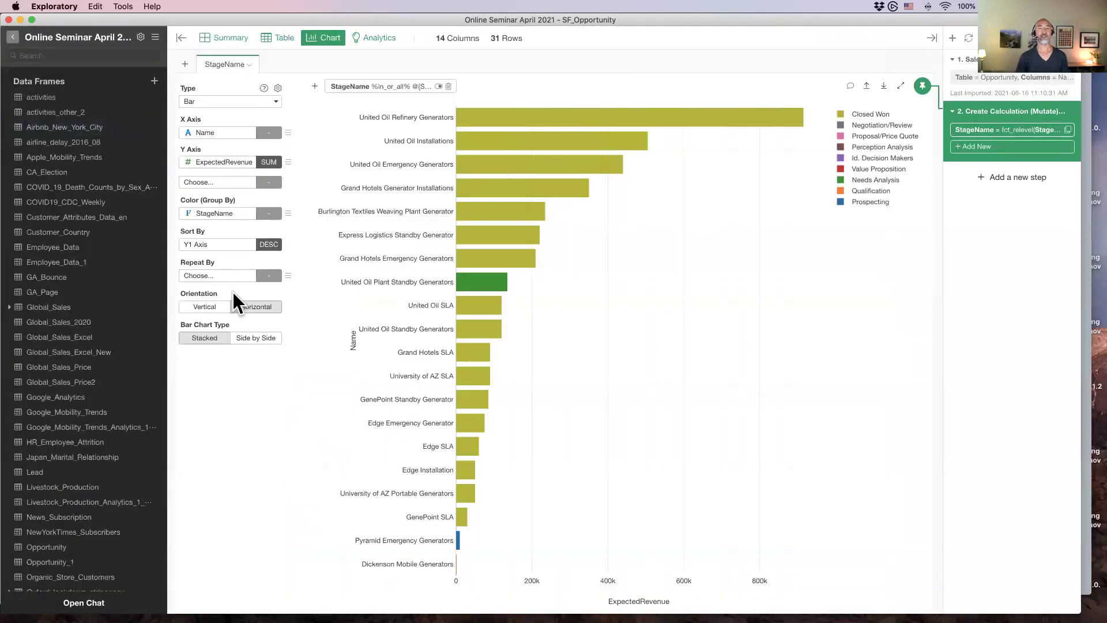
{"action": "scroll", "coordinate": [37, 426], "scroll_direction": "down", "scroll_amount": 10}
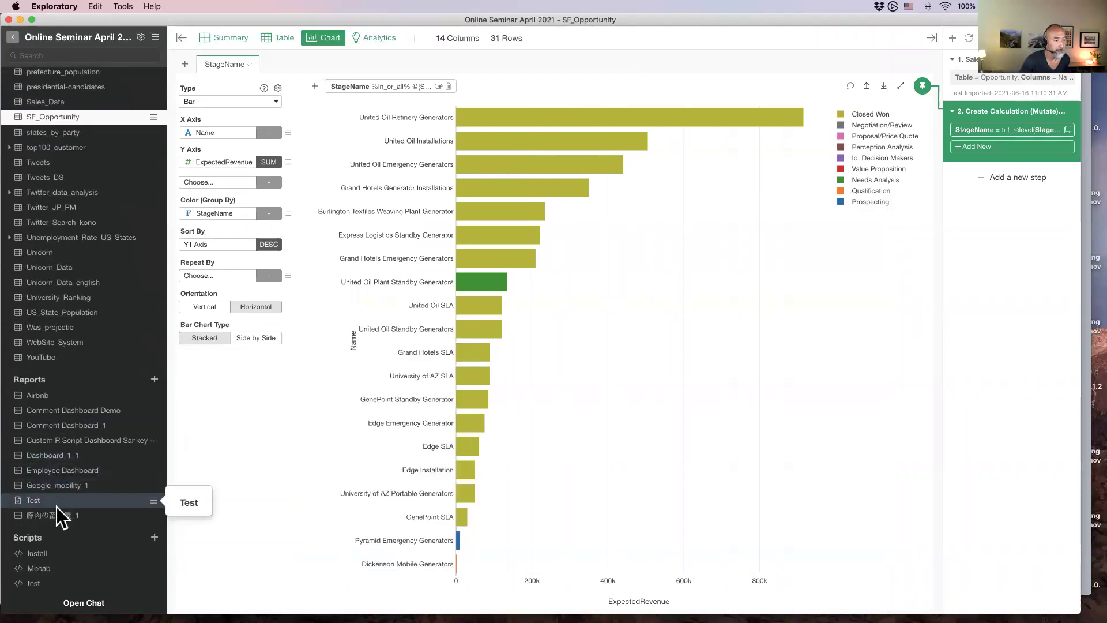
{"action": "mouse_move", "coordinate": [71, 458]}
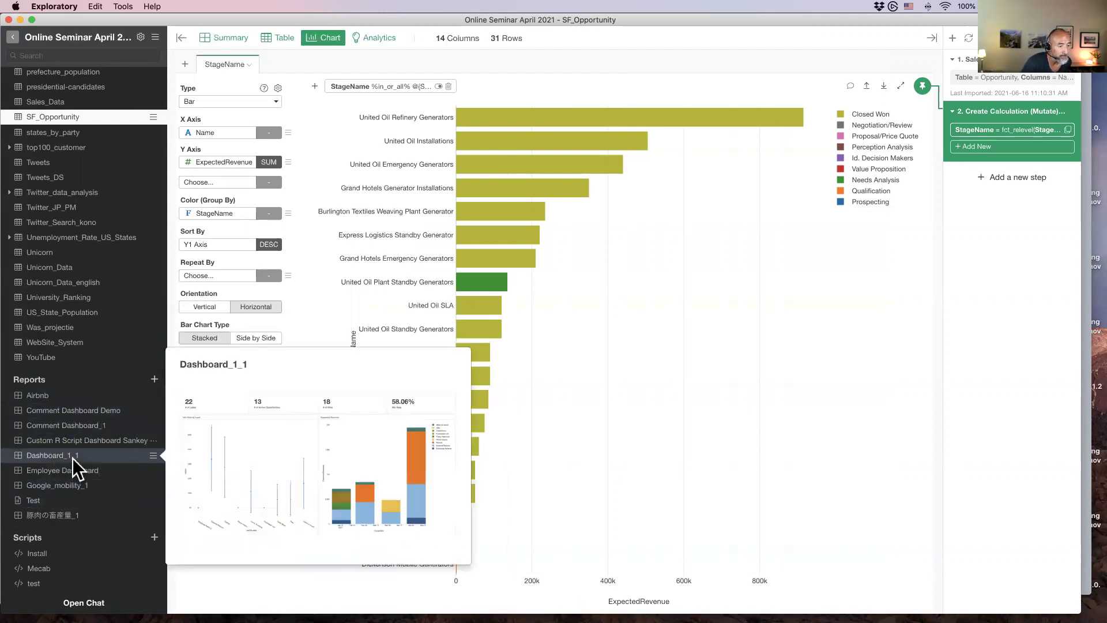
{"action": "left_click", "coordinate": [72, 457]}
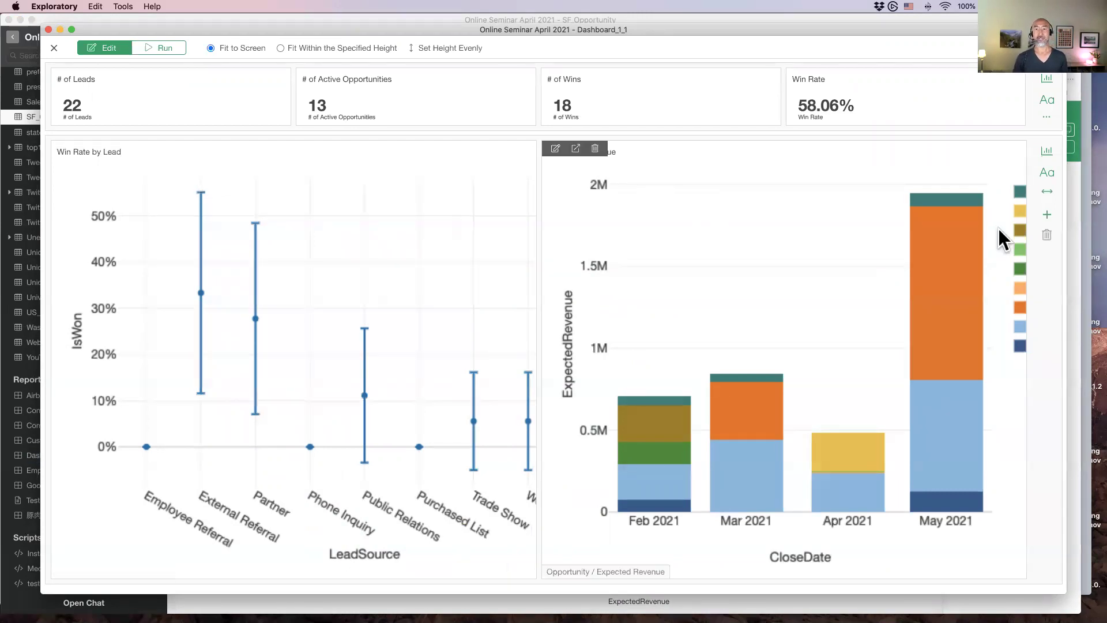
Add the StageName chart from the SF_Opportunity data frame to the dashboard row containing Expected Revenue
{"action": "left_click", "coordinate": [1046, 151]}
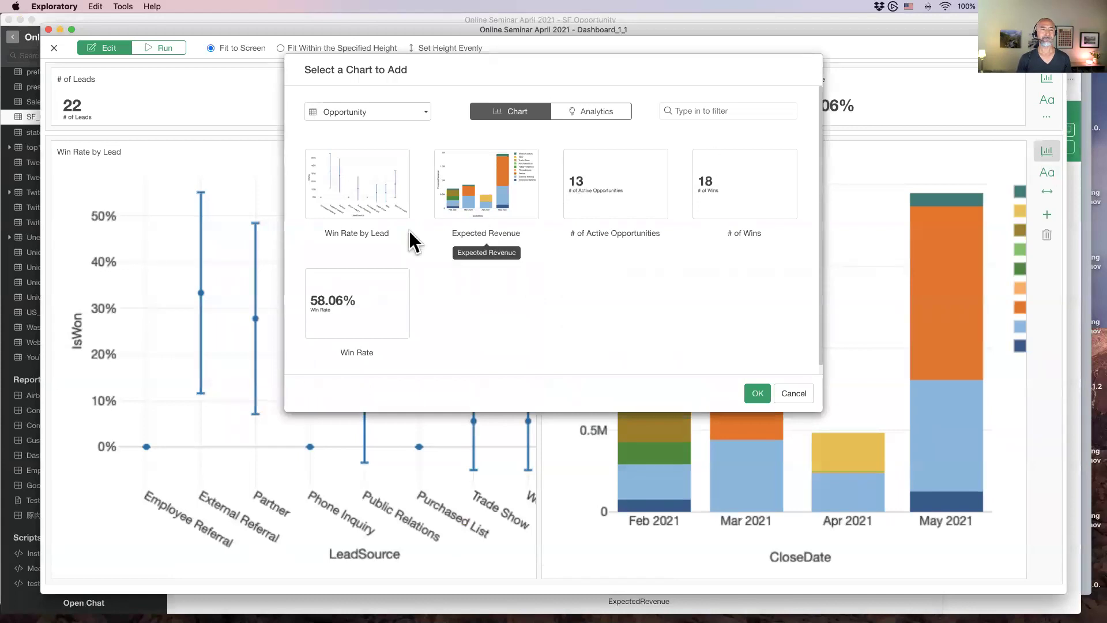
{"action": "left_click", "coordinate": [392, 107]}
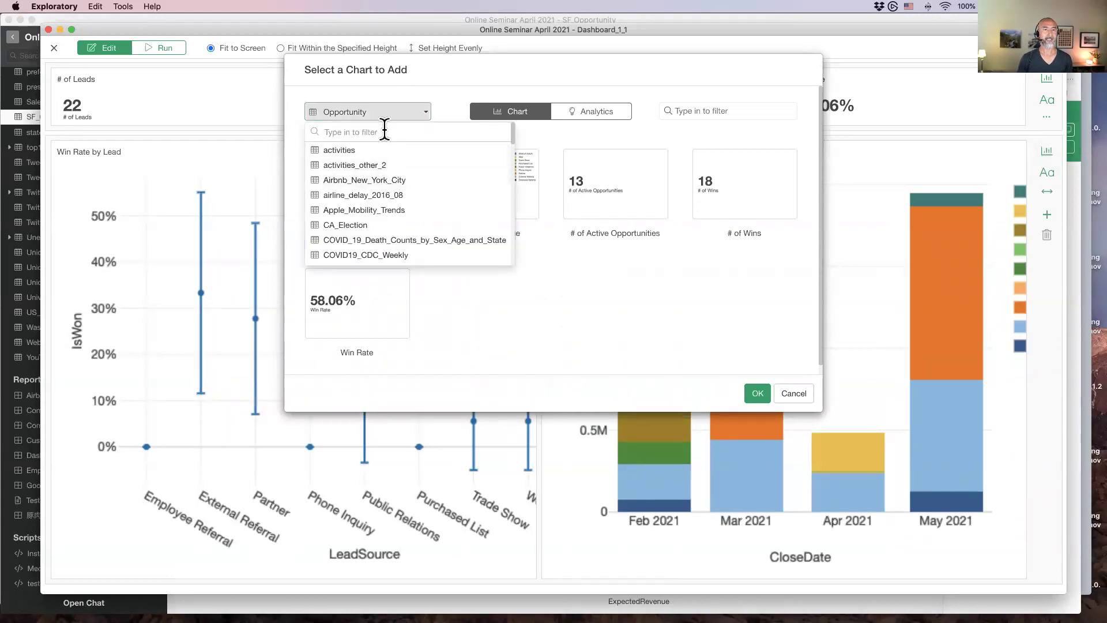
{"action": "type", "text": "sf"}
{"action": "left_click", "coordinate": [378, 150]}
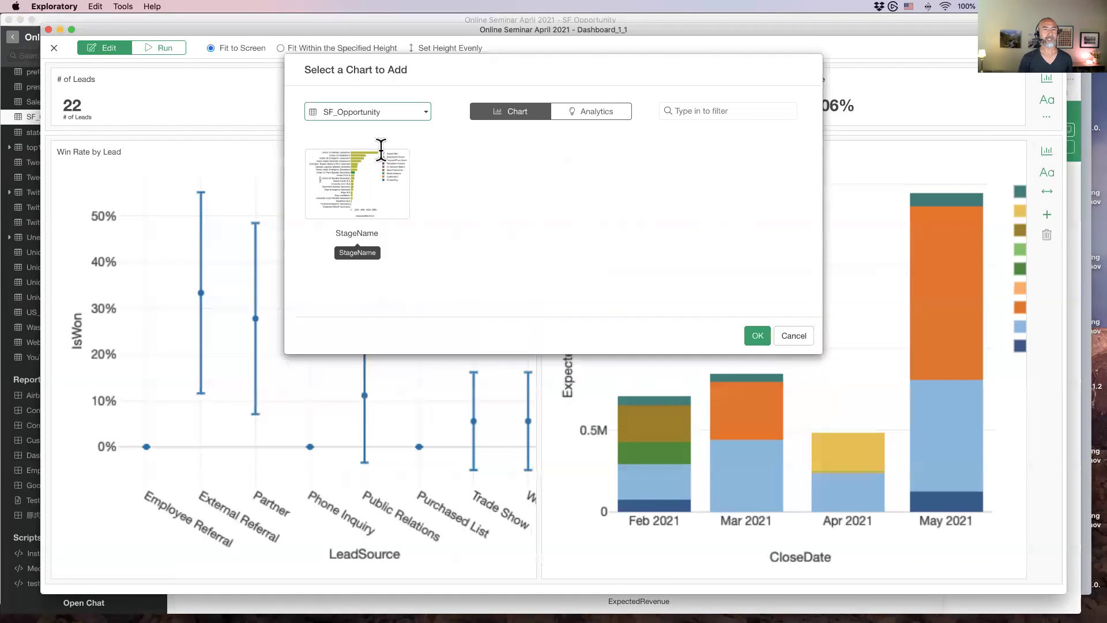
{"action": "left_click", "coordinate": [368, 178]}
{"action": "left_click", "coordinate": [755, 338]}
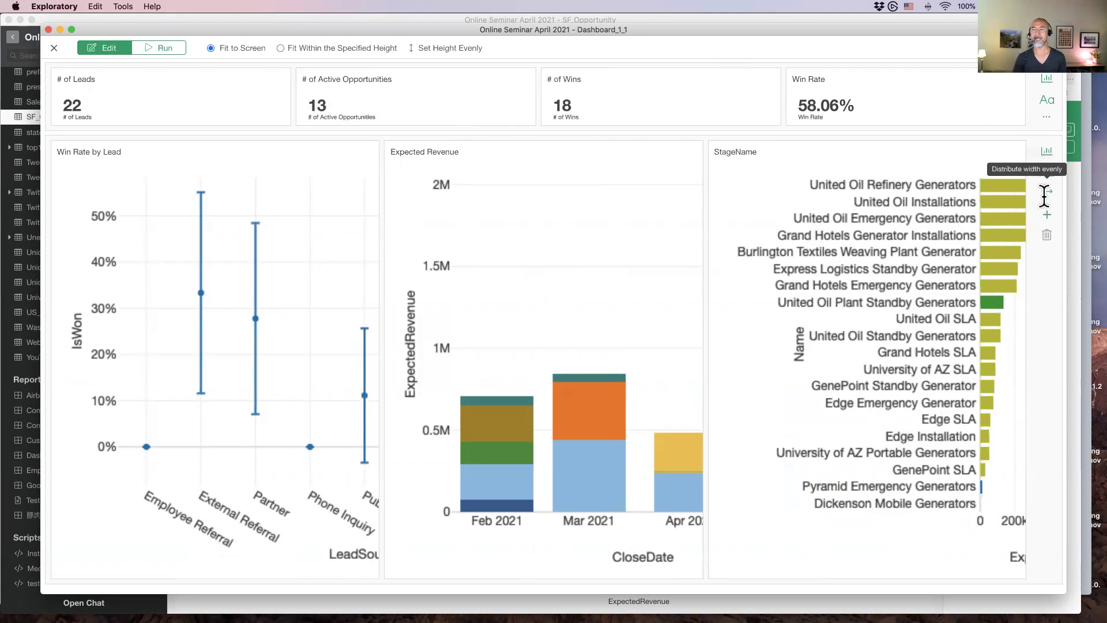
Add a new row below the dashboard's chart row and move the StageName chart into it
{"action": "left_click", "coordinate": [1045, 216]}
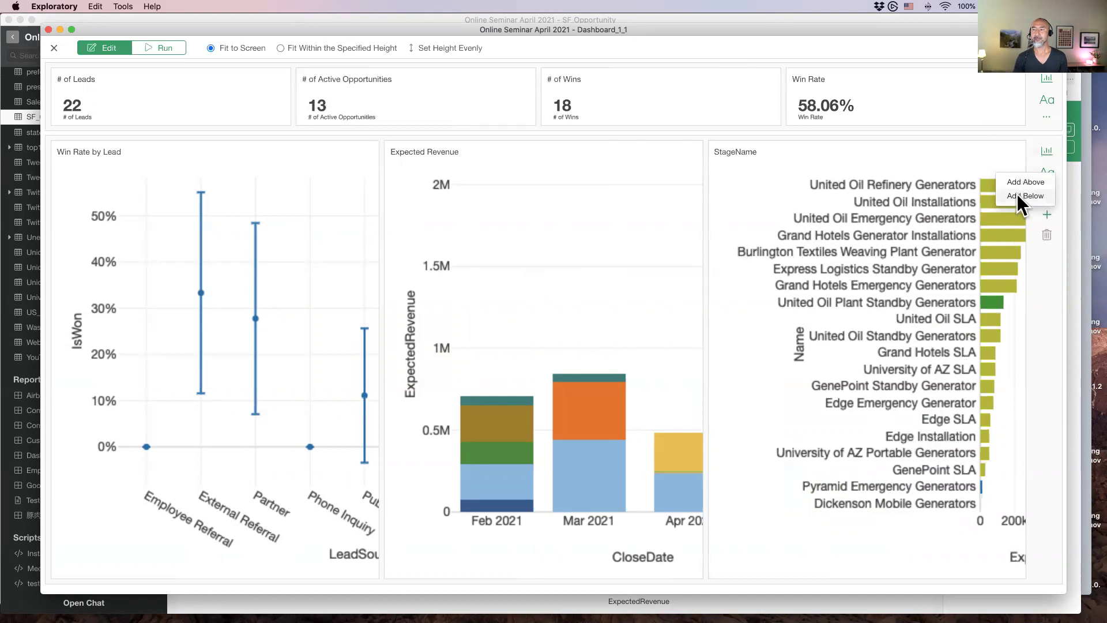
{"action": "left_click", "coordinate": [1018, 199]}
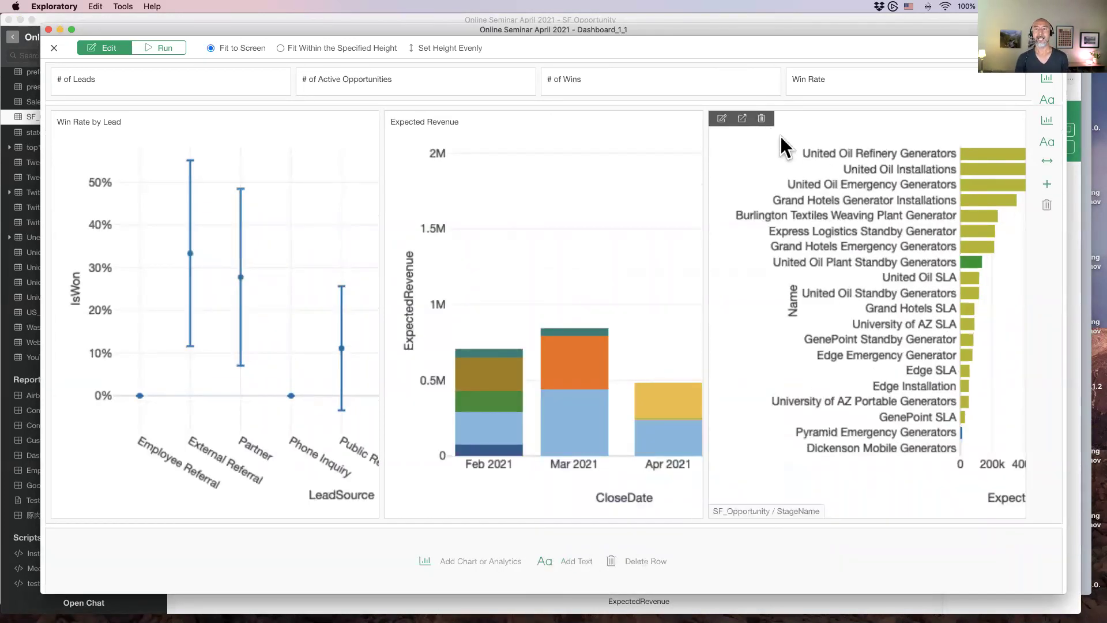
{"action": "left_click_drag", "start_coordinate": [783, 137], "coordinate": [727, 484]}
{"action": "left_click_drag", "start_coordinate": [720, 539], "coordinate": [714, 541]}
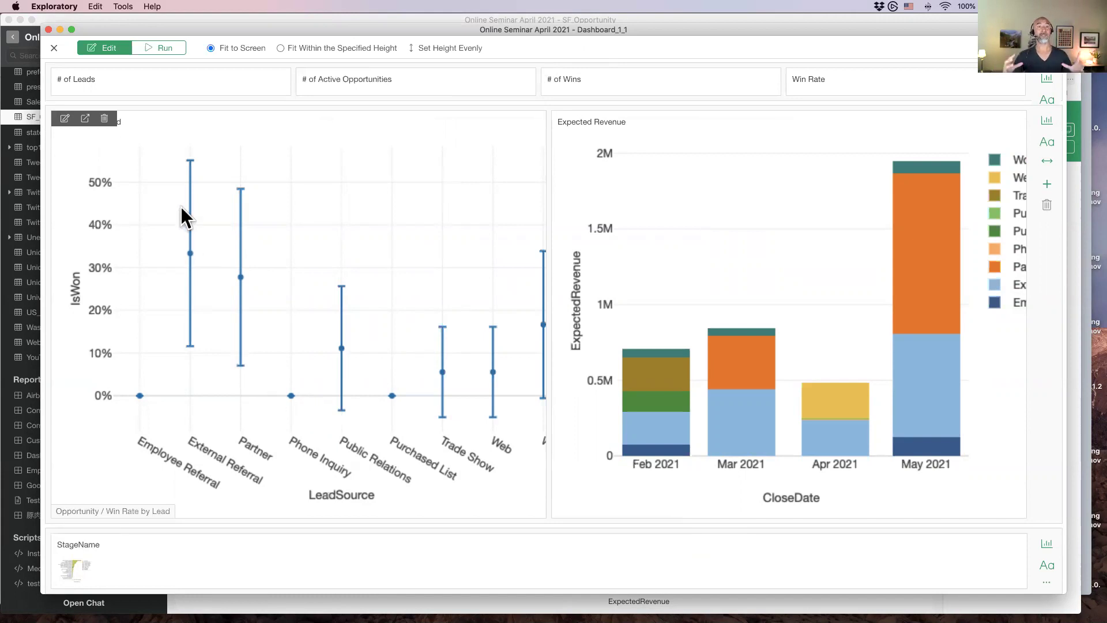
Even out the dashboard's row heights, then shrink the number row and give the StageName row more height
{"action": "left_click", "coordinate": [445, 47]}
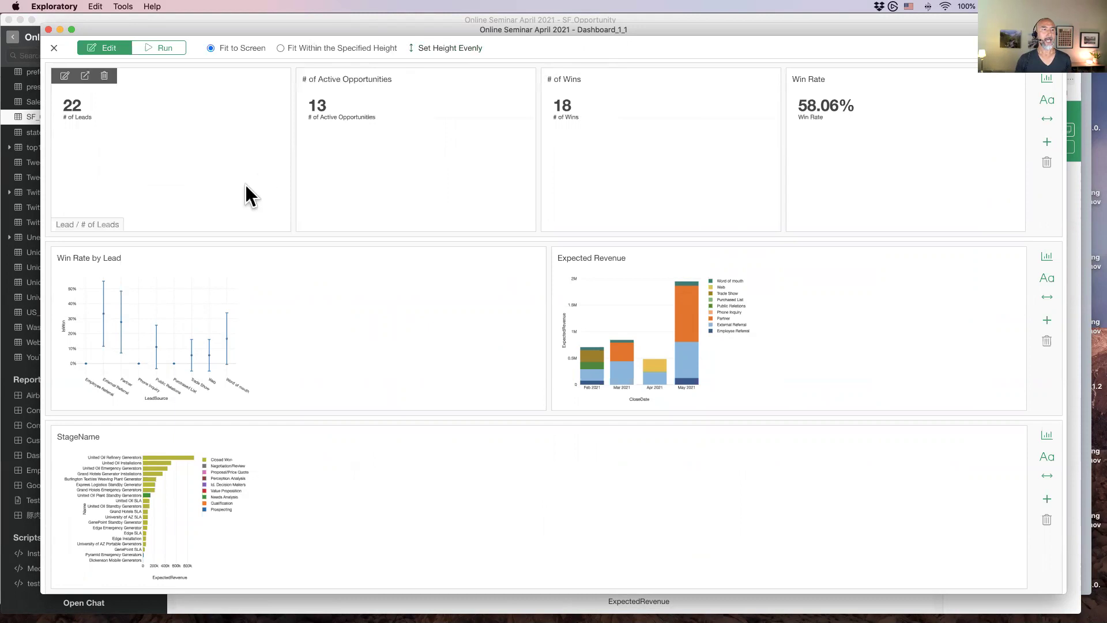
{"action": "left_click_drag", "start_coordinate": [268, 236], "coordinate": [289, 141]}
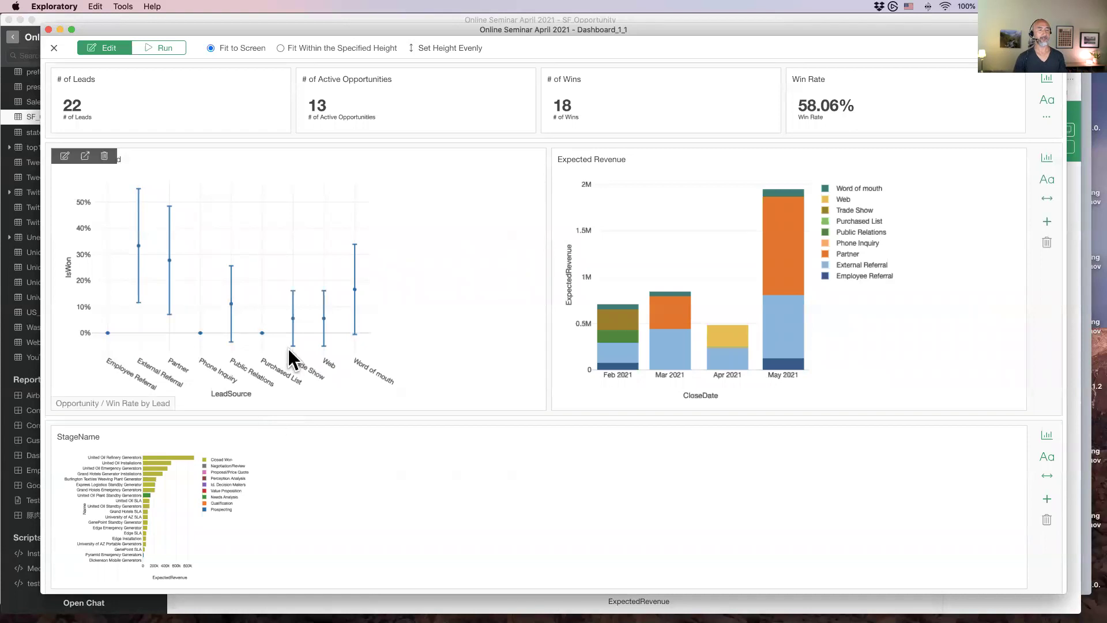
{"action": "left_click_drag", "start_coordinate": [288, 415], "coordinate": [291, 344]}
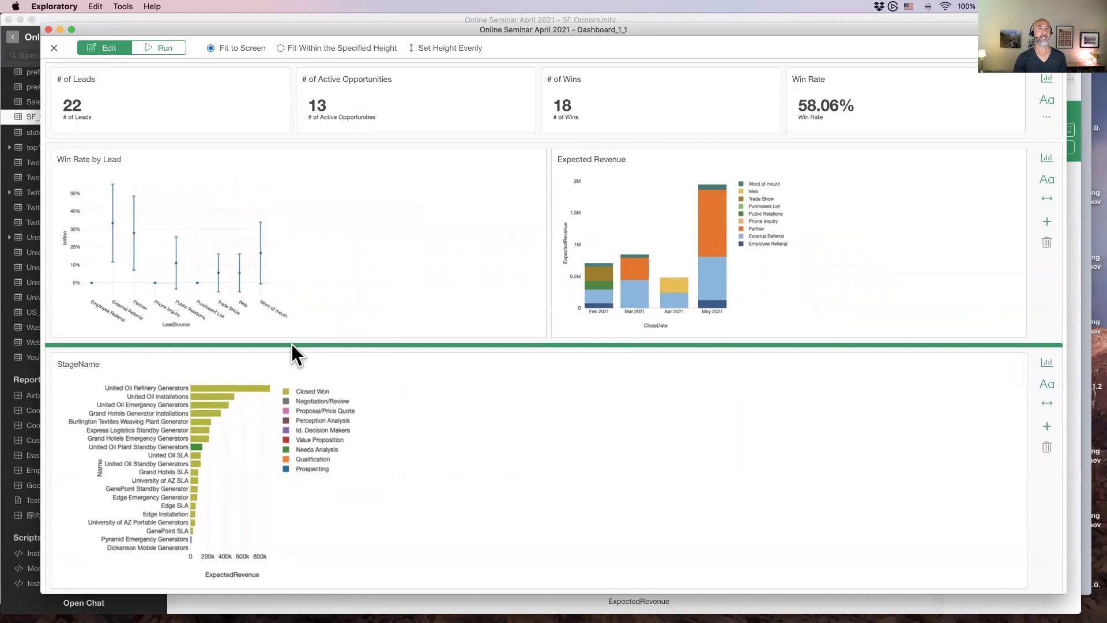
Run the dashboard and check its parameter settings
{"action": "left_click", "coordinate": [168, 47]}
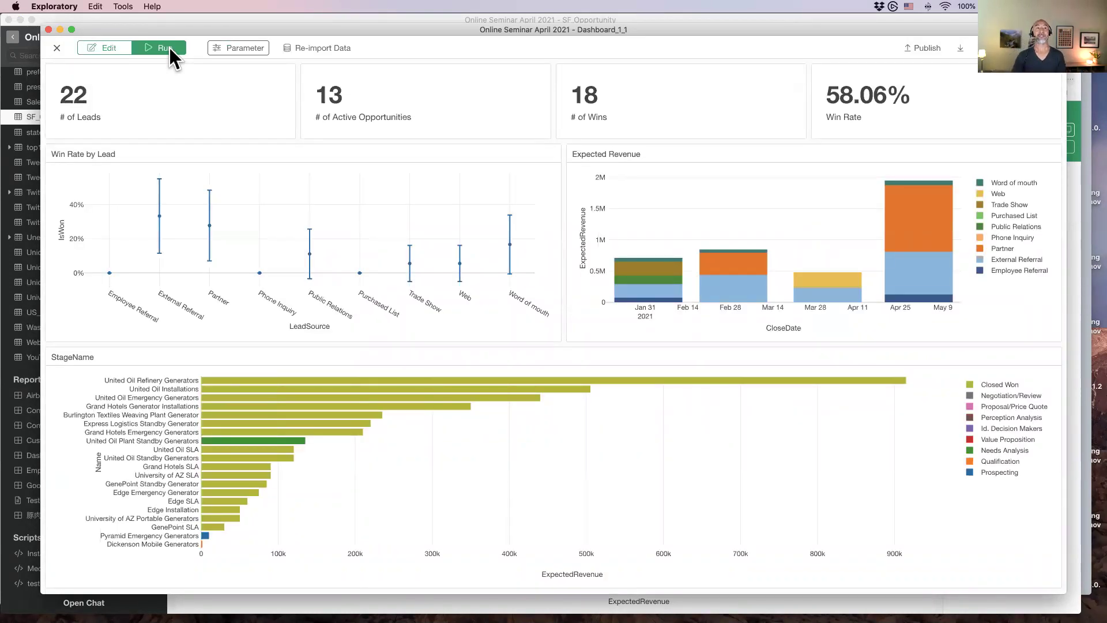
{"action": "left_click", "coordinate": [235, 47]}
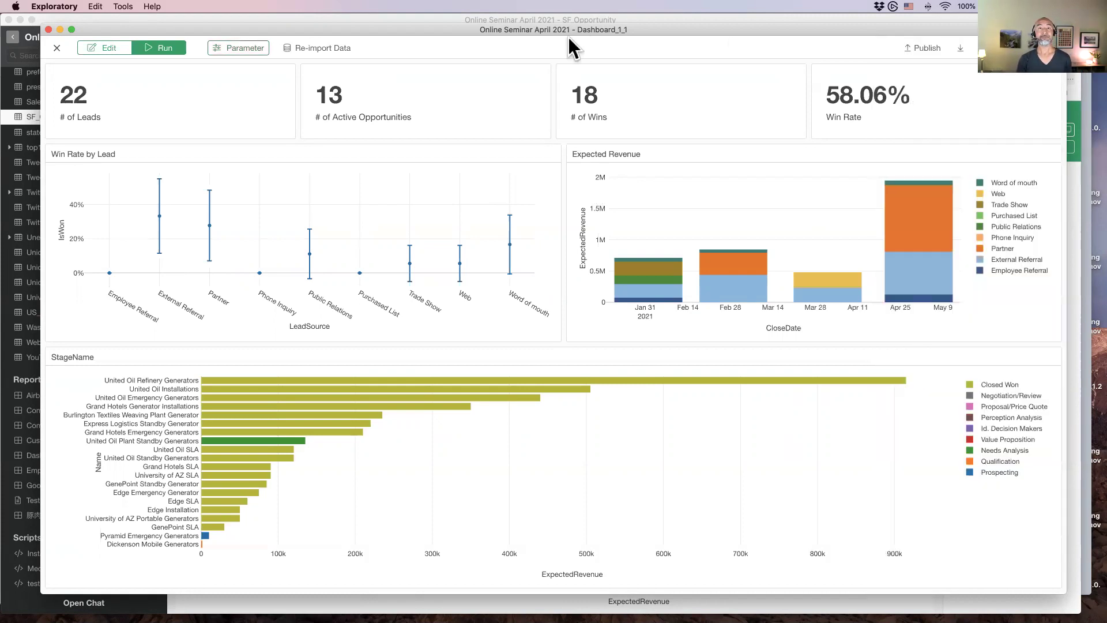
Start publishing the dashboard and set its title to SF Demo Dashboard
{"action": "left_click", "coordinate": [924, 48]}
{"action": "left_click", "coordinate": [464, 125]}
{"action": "type", "text": "SF "}
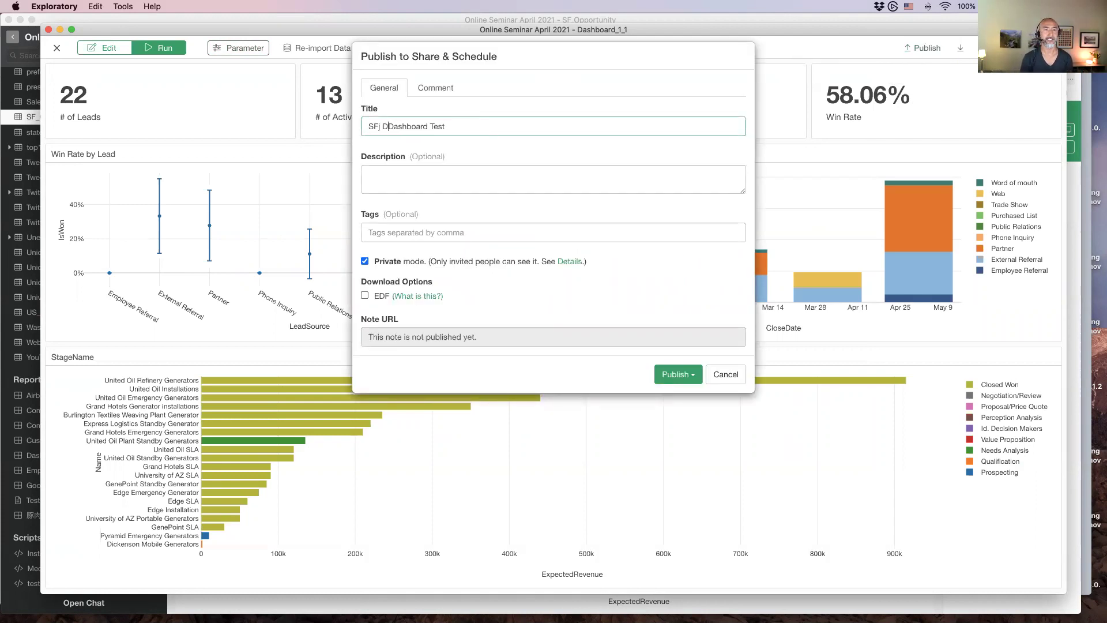
{"action": "type", "text": "Demo"}
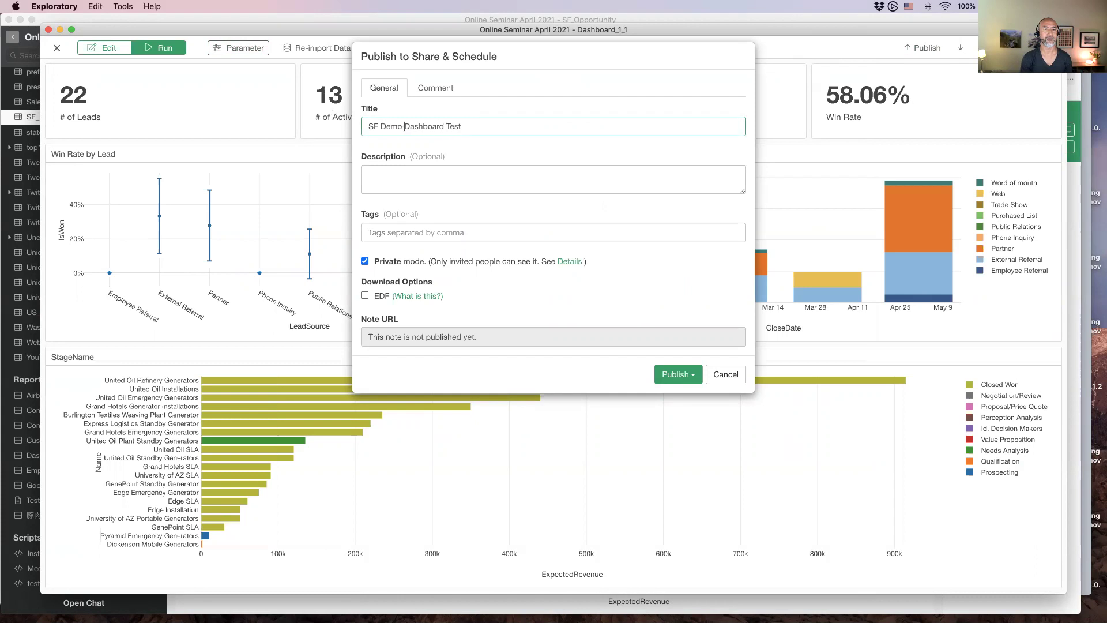
{"action": "key", "text": "BackSpace"}
{"action": "key", "text": "BackSpace"}
{"action": "key", "text": "BackSpace"}
Publish the dashboard under the personal account rather than the team, and open the published page in the browser
{"action": "left_click", "coordinate": [674, 372]}
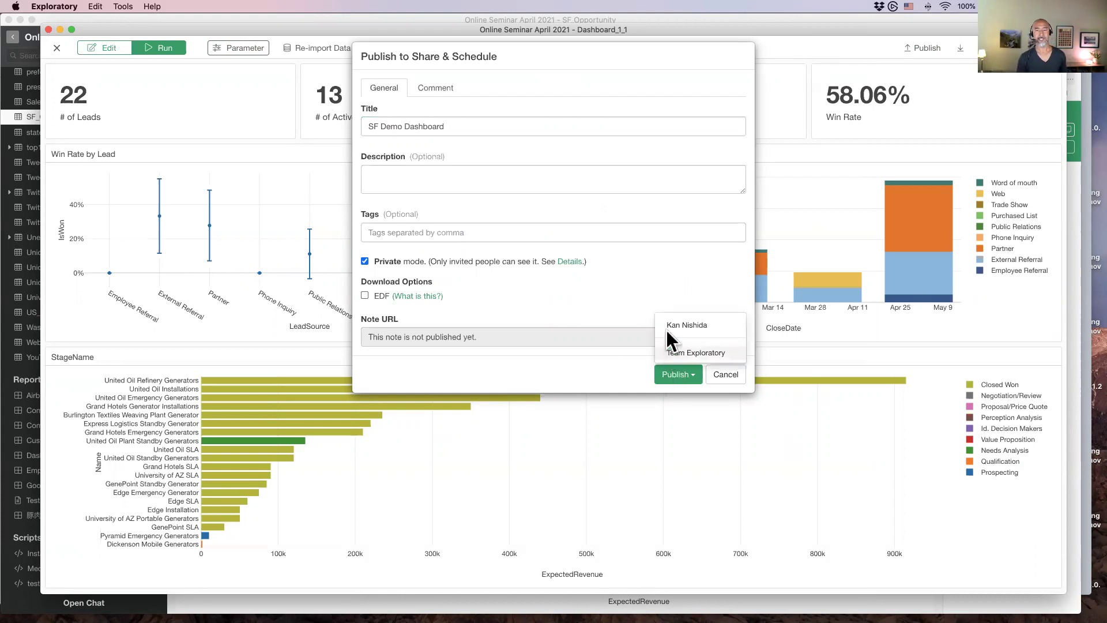
{"action": "left_click", "coordinate": [686, 325]}
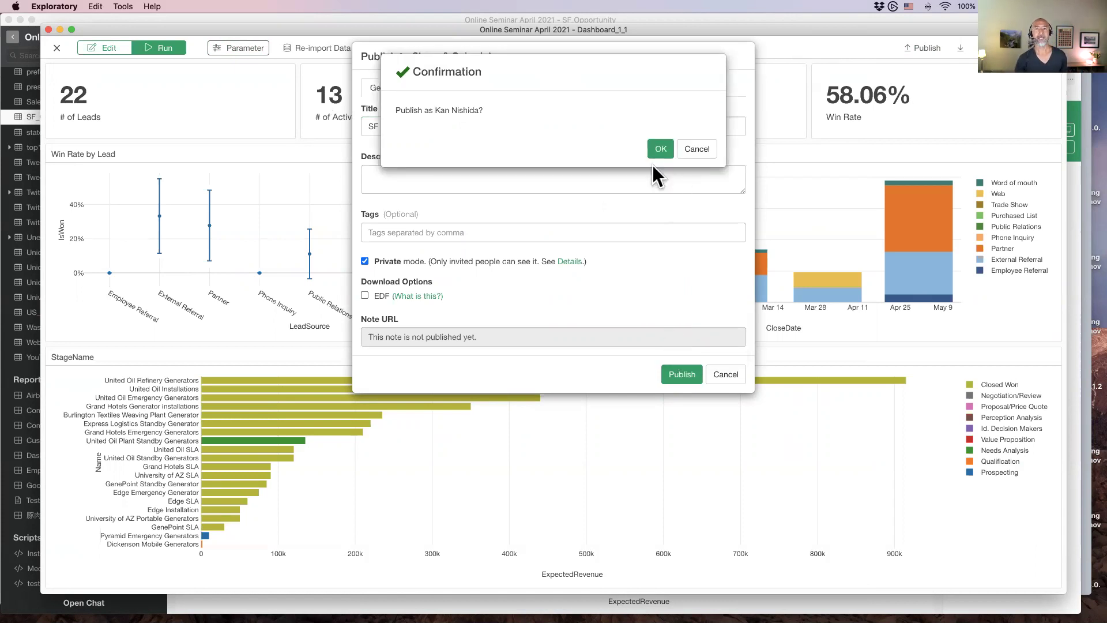
{"action": "left_click", "coordinate": [659, 149]}
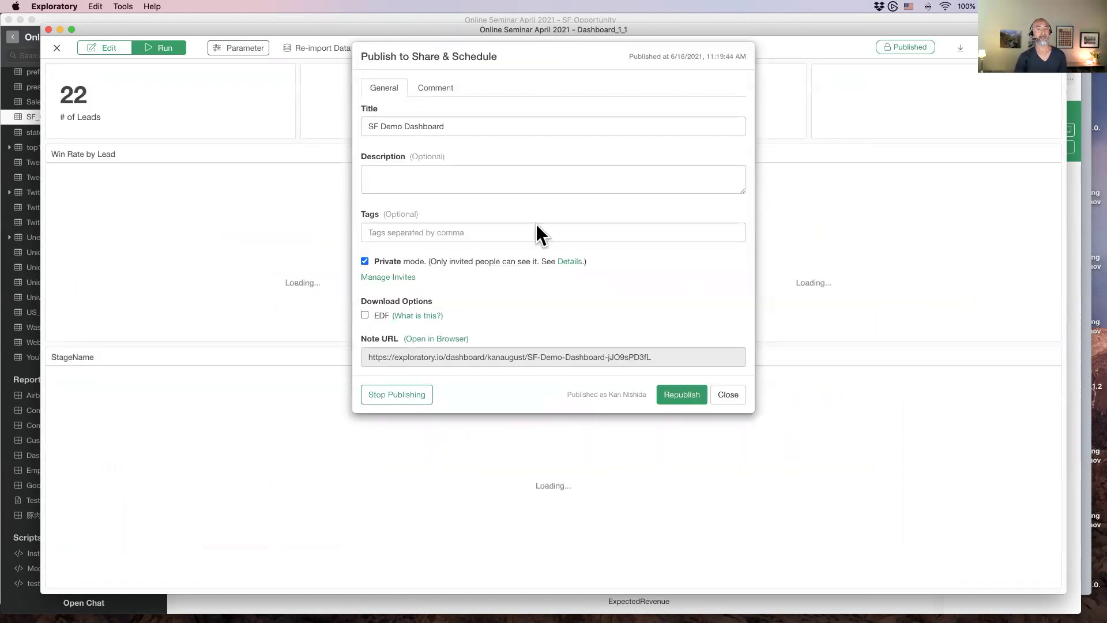
{"action": "left_click", "coordinate": [431, 336]}
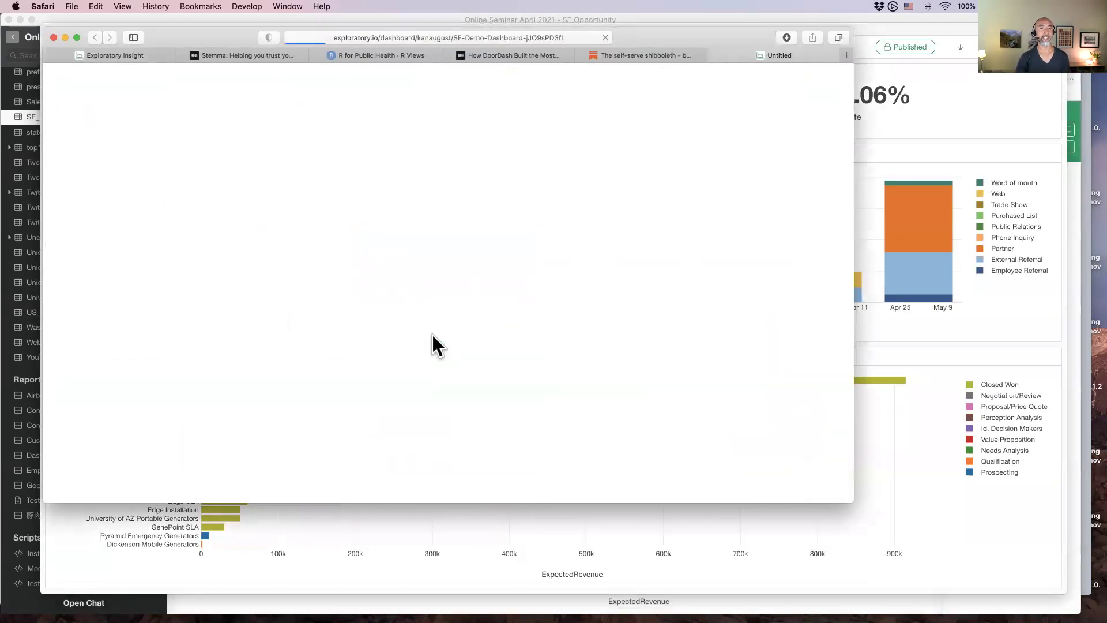
Detach the published SF Demo Dashboard page into its own browser window and enlarge the window to fit the whole dashboard
{"action": "left_click_drag", "start_coordinate": [763, 48], "coordinate": [724, 98]}
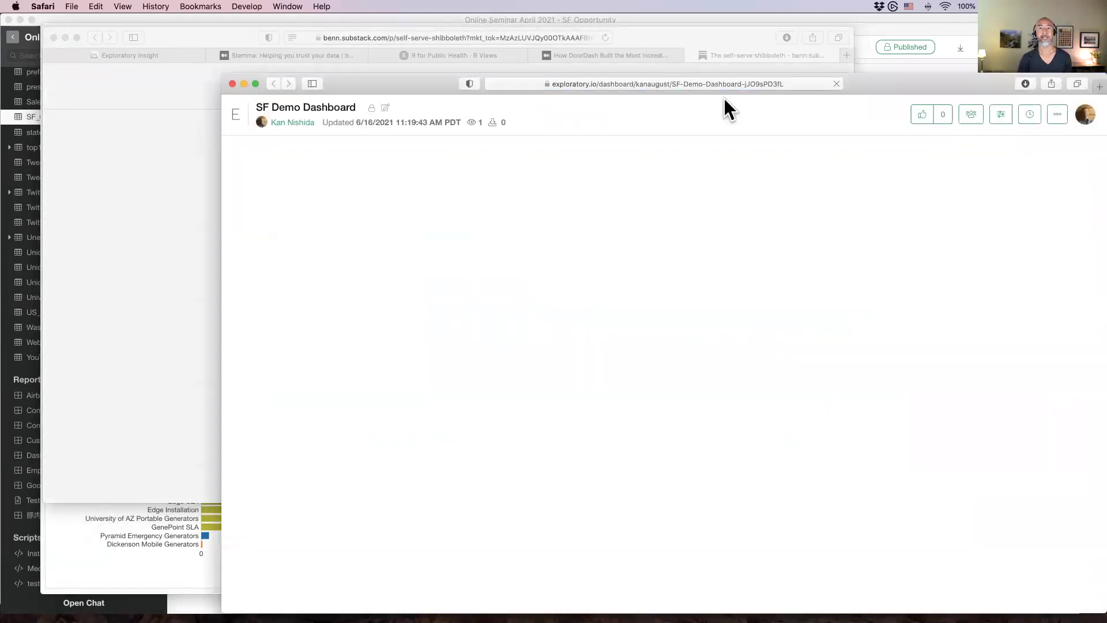
{"action": "left_click_drag", "start_coordinate": [888, 83], "coordinate": [694, 24]}
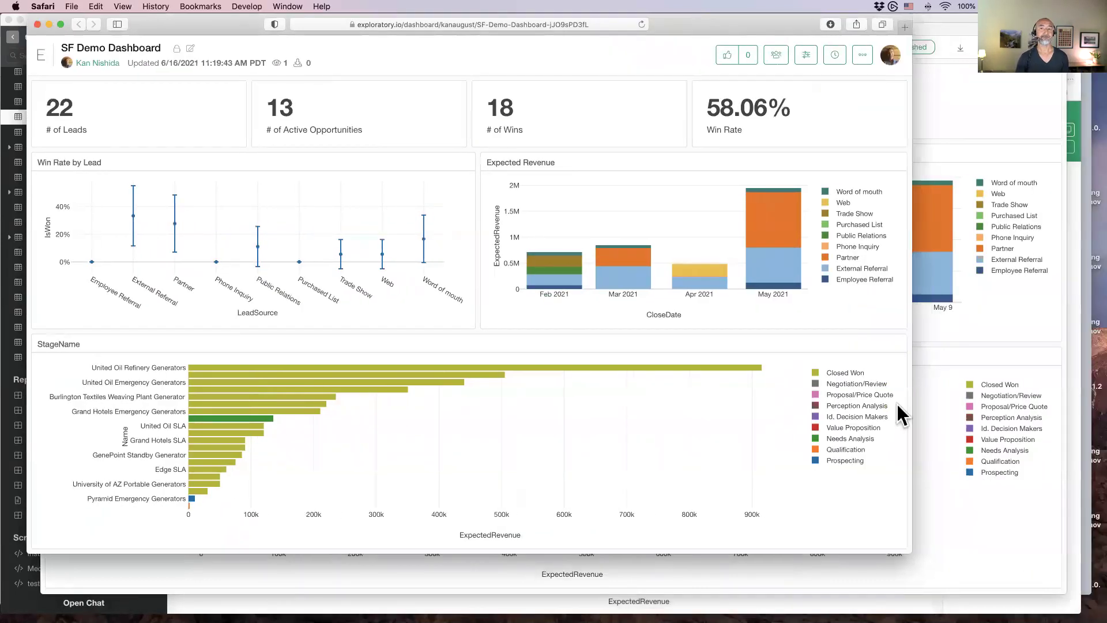
{"action": "left_click_drag", "start_coordinate": [911, 537], "coordinate": [1026, 590]}
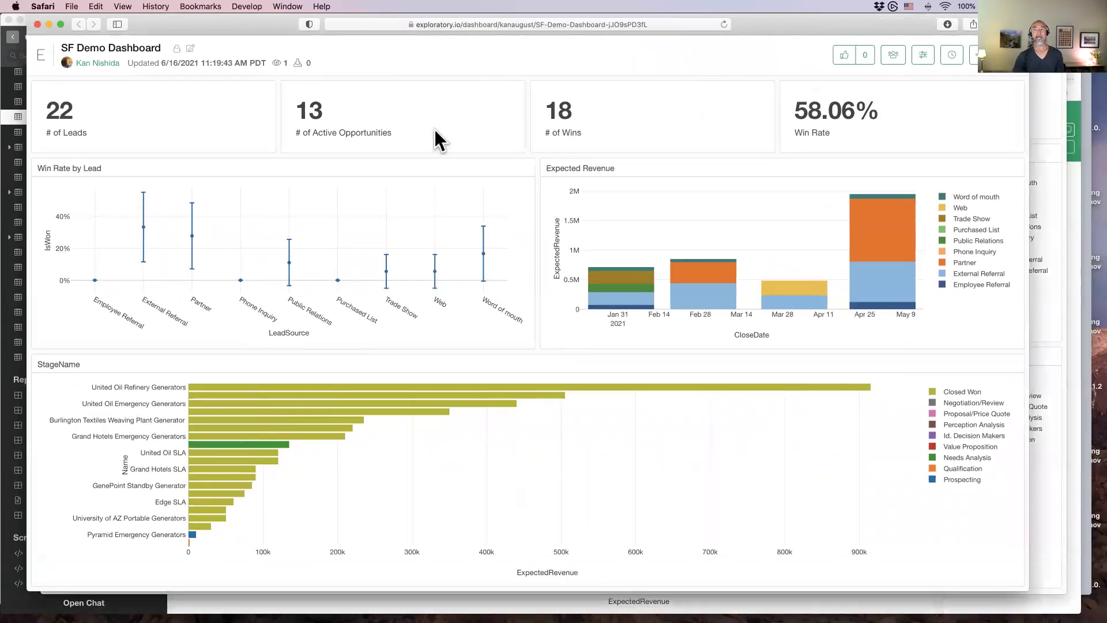
Check the published dashboard's sharing options, then switch Use Parameters on and back off
{"action": "left_click", "coordinate": [895, 54]}
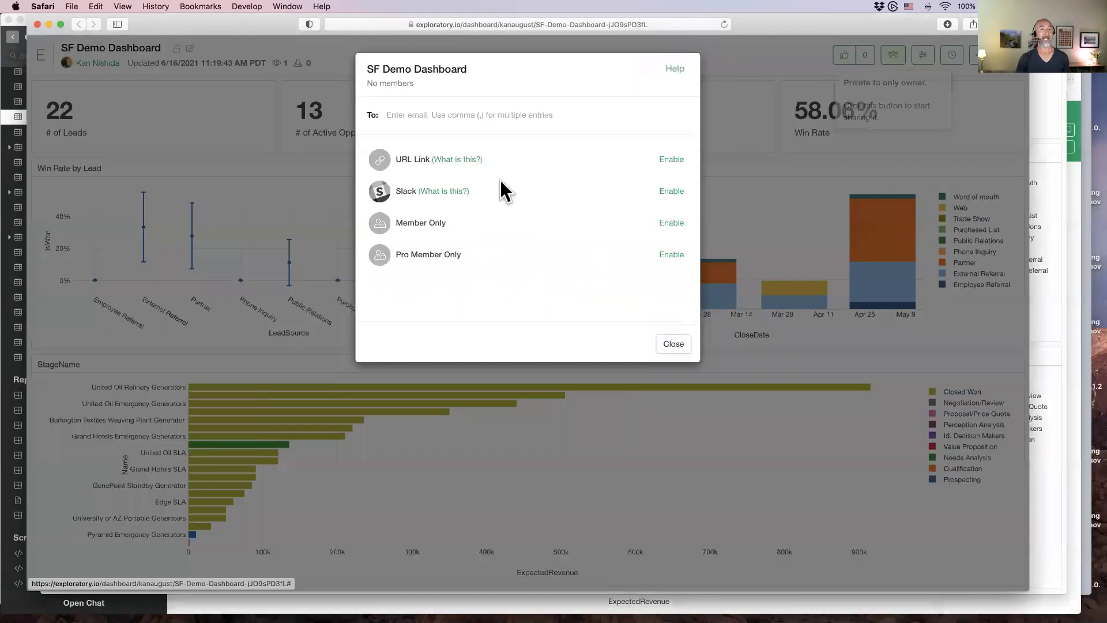
{"action": "left_click", "coordinate": [673, 343]}
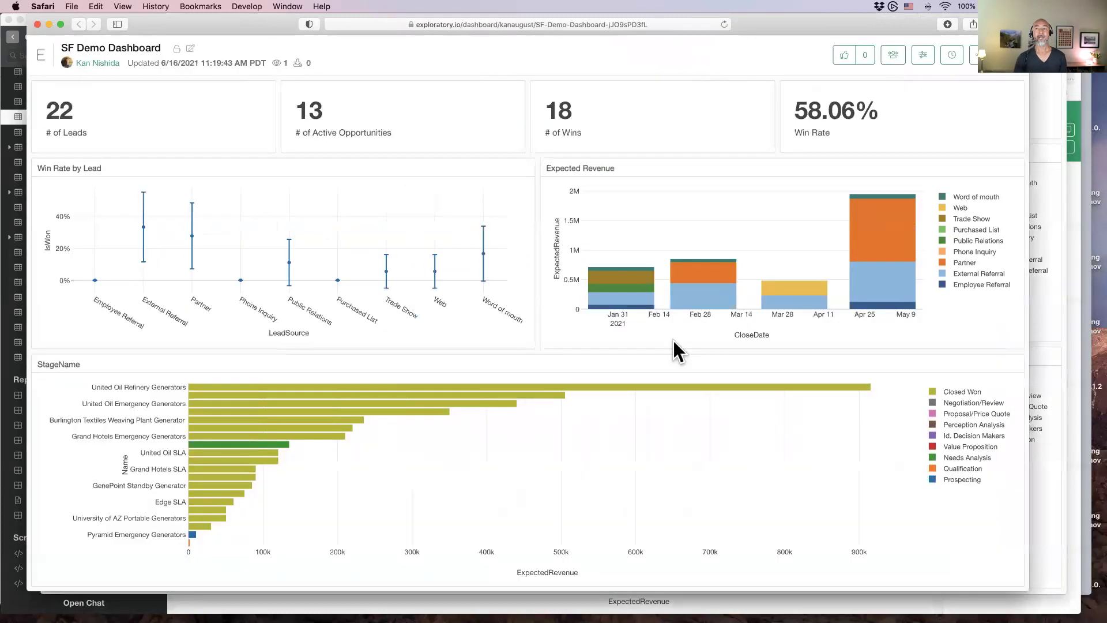
{"action": "left_click", "coordinate": [924, 57]}
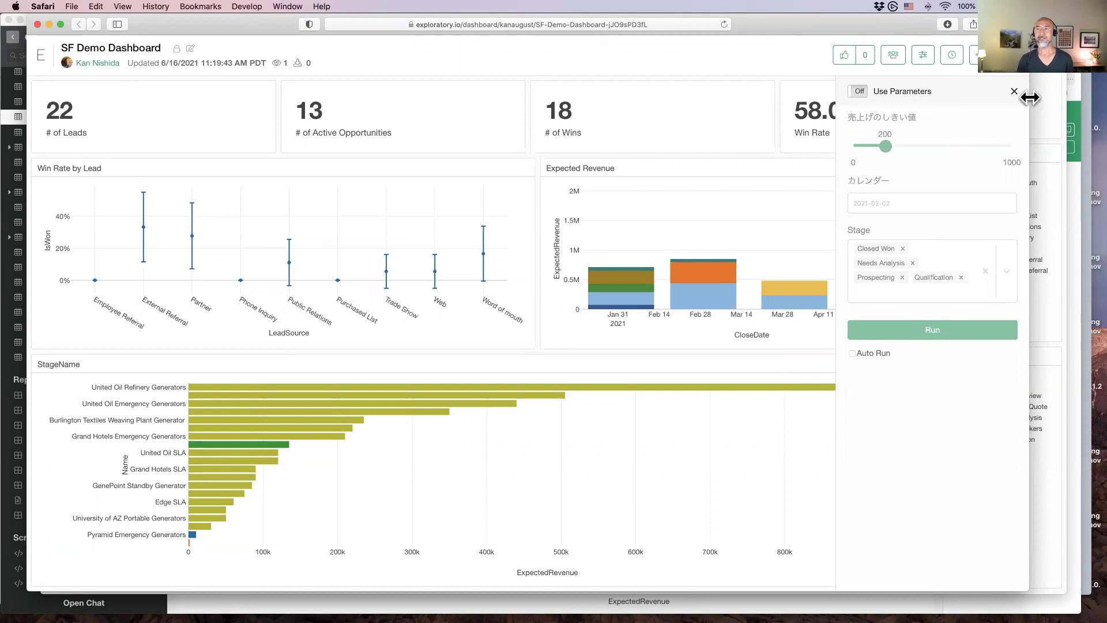
{"action": "left_click", "coordinate": [858, 91]}
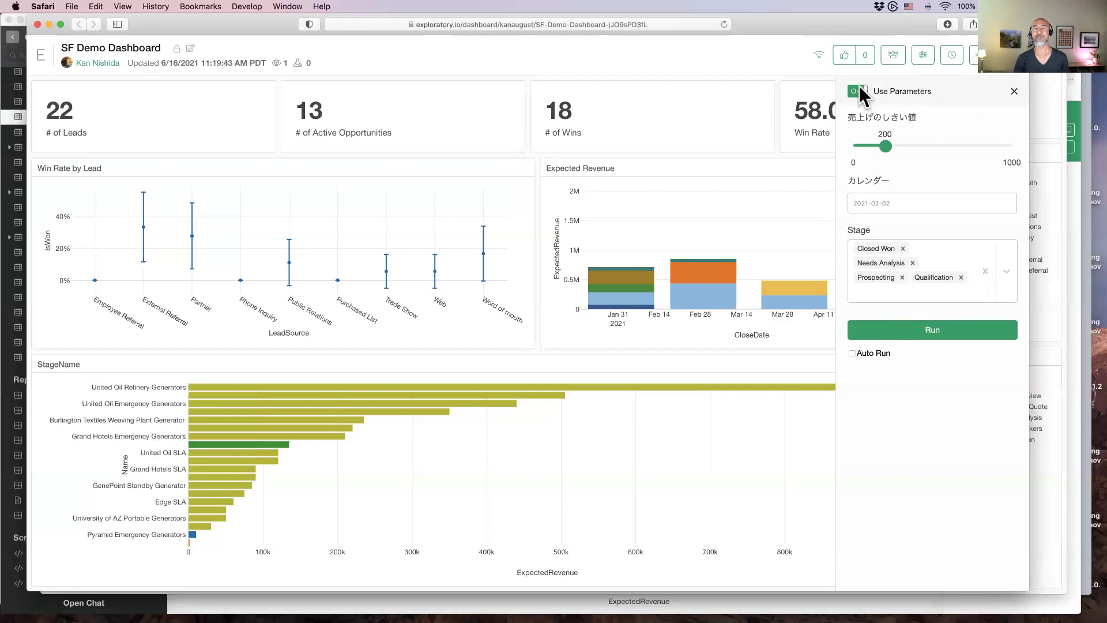
{"action": "left_click", "coordinate": [859, 85]}
Switch to the Exploratory-v66-en presentation in Keynote and start the slideshow at the Salesforce UI slide
{"action": "key", "text": "super+Tab"}
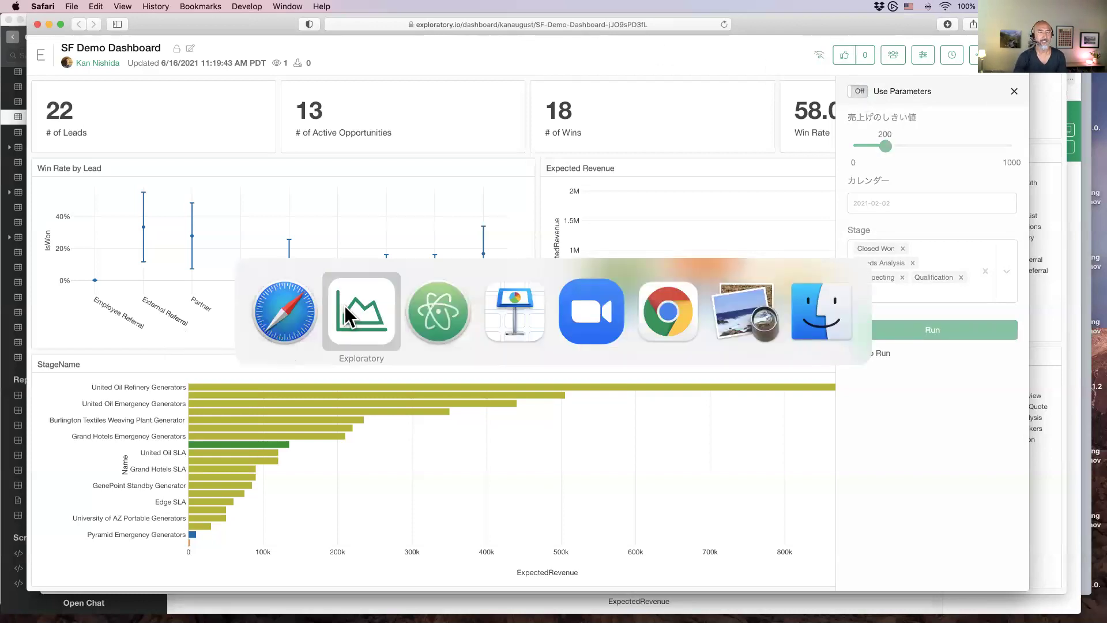
{"action": "left_click", "coordinate": [727, 395]}
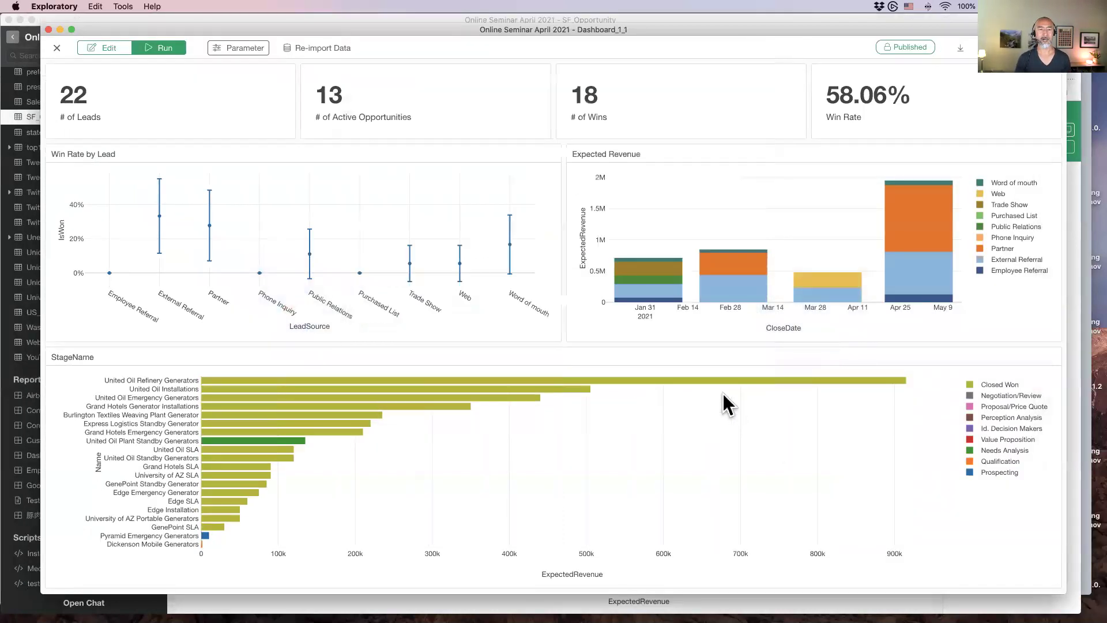
{"action": "key", "text": "super+Tab"}
{"action": "key", "text": "super+Tab"}
{"action": "key", "text": "super+Tab"}
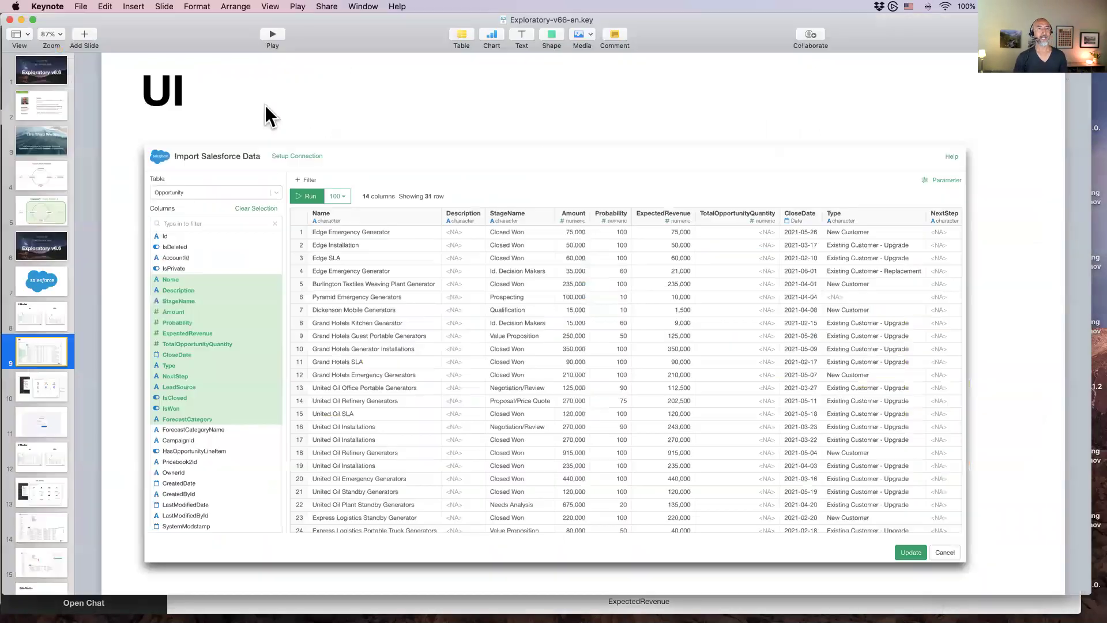
{"action": "left_click", "coordinate": [272, 36]}
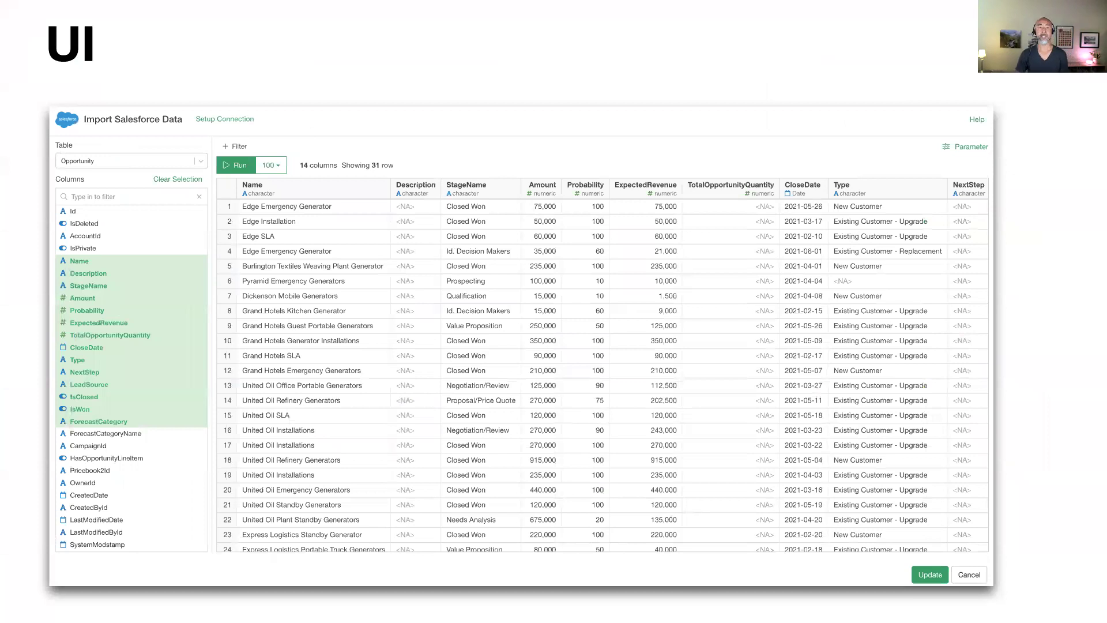
Advance the slideshow through the Salesforce import slides to the Summary View slide
{"action": "key", "text": "Right"}
{"action": "key", "text": "Right"}
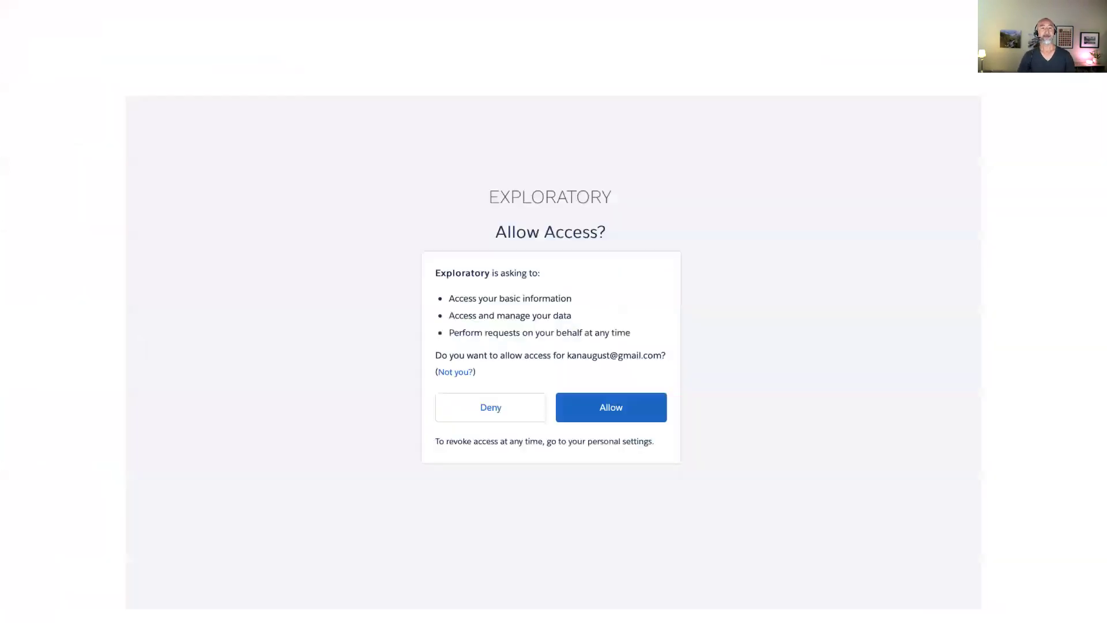
{"action": "key", "text": "Right"}
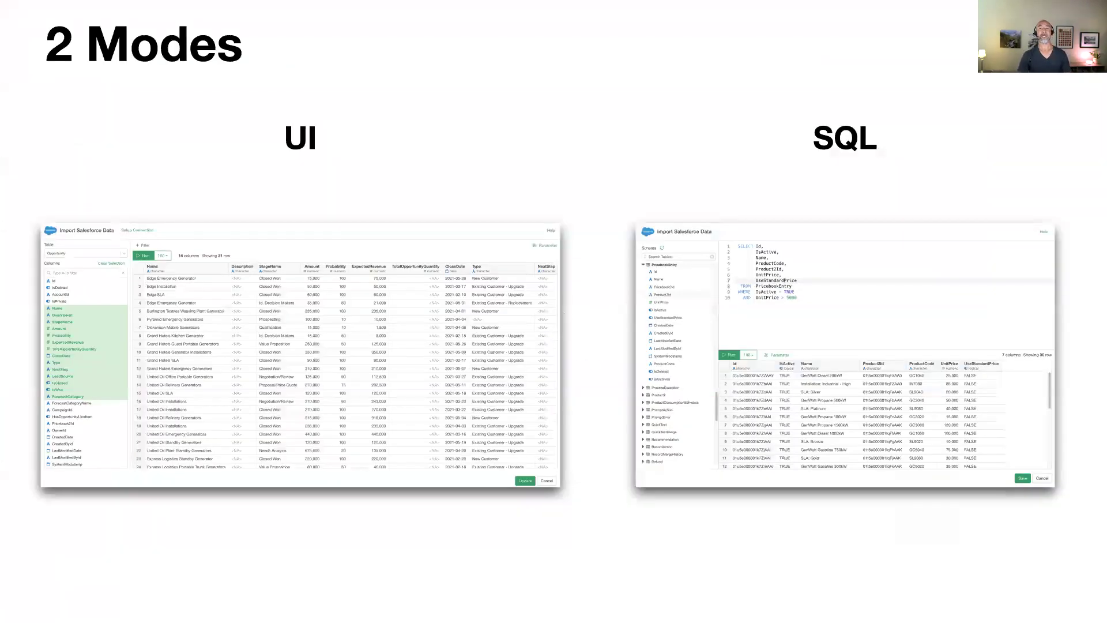
{"action": "key", "text": "Right"}
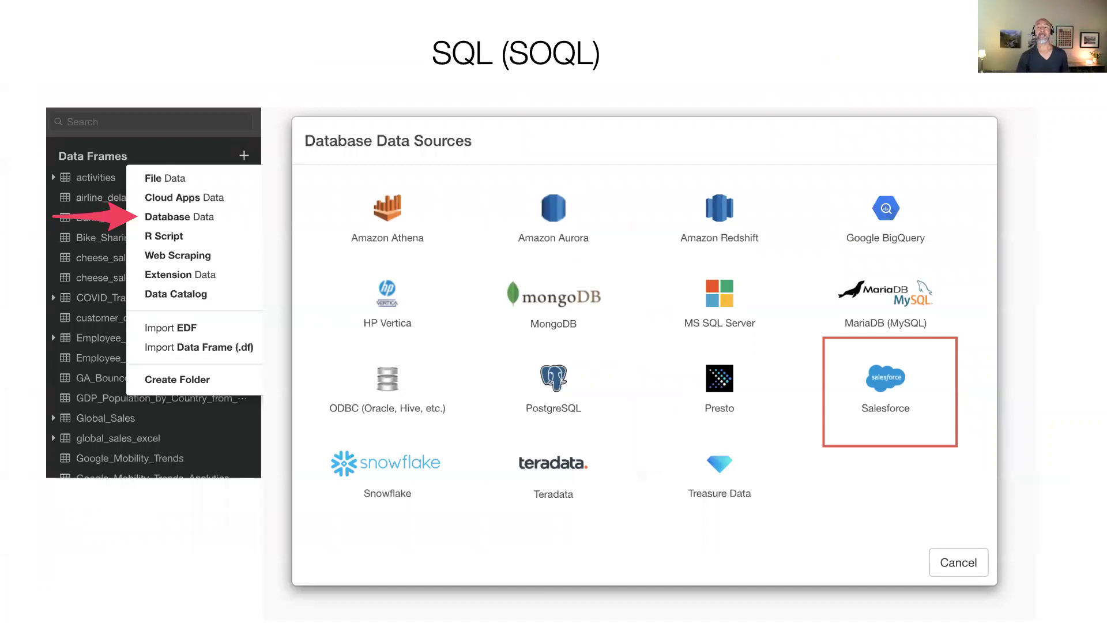
{"action": "key", "text": "Right"}
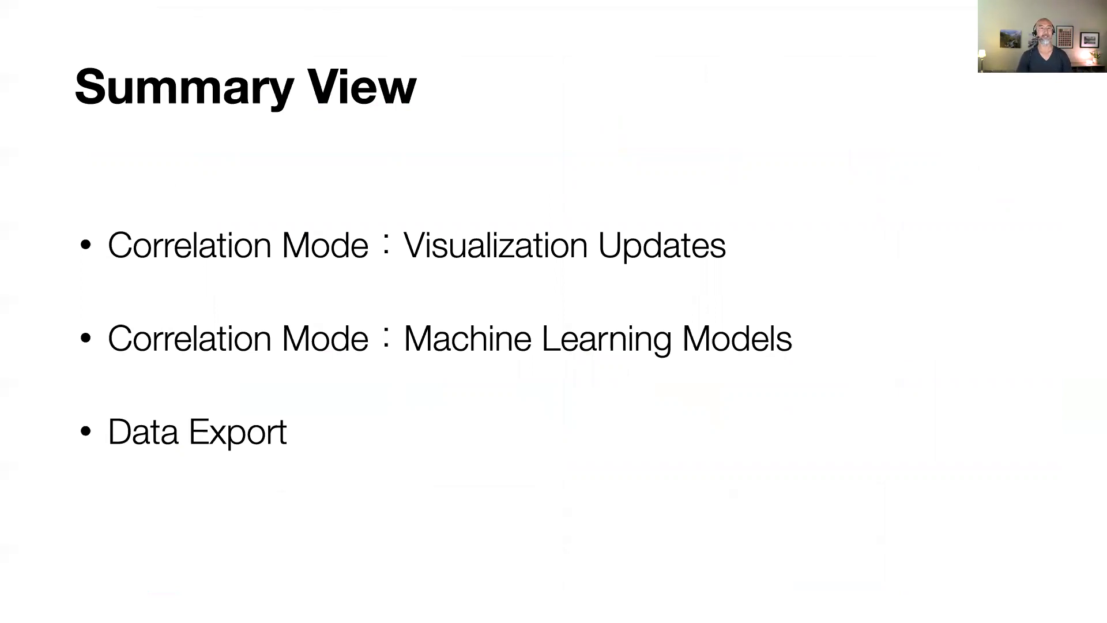
End the slideshow, return to Exploratory, close the dashboard window and open the HR_Employee_Attrition data frame
{"action": "key", "text": "Escape"}
{"action": "key", "text": "super+Tab"}
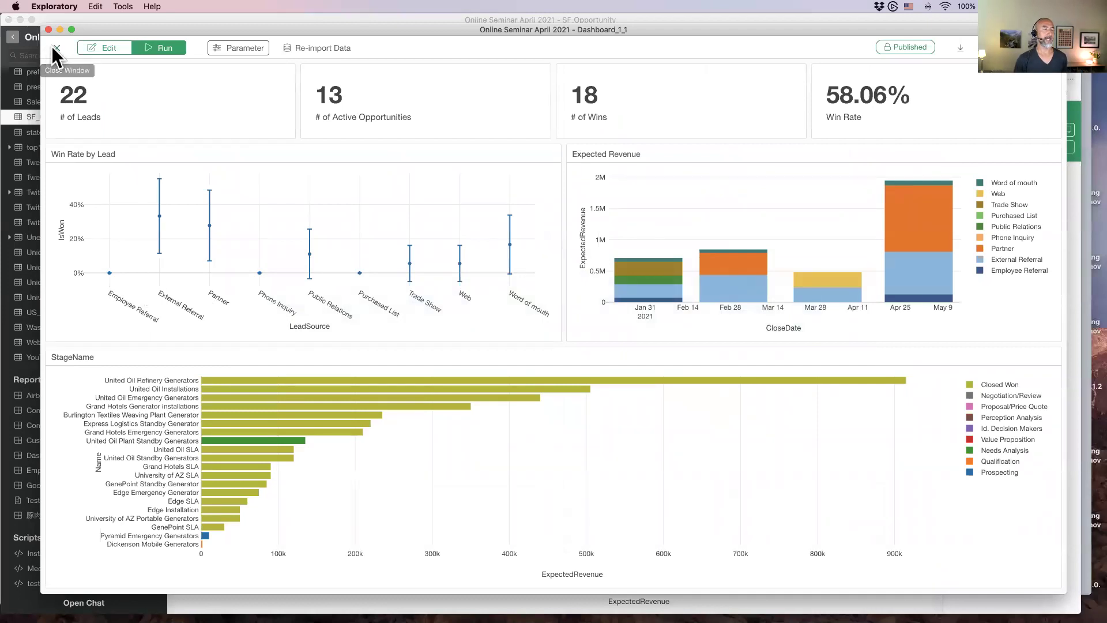
{"action": "left_click", "coordinate": [56, 50]}
{"action": "scroll", "coordinate": [56, 198], "scroll_direction": "up", "scroll_amount": 10}
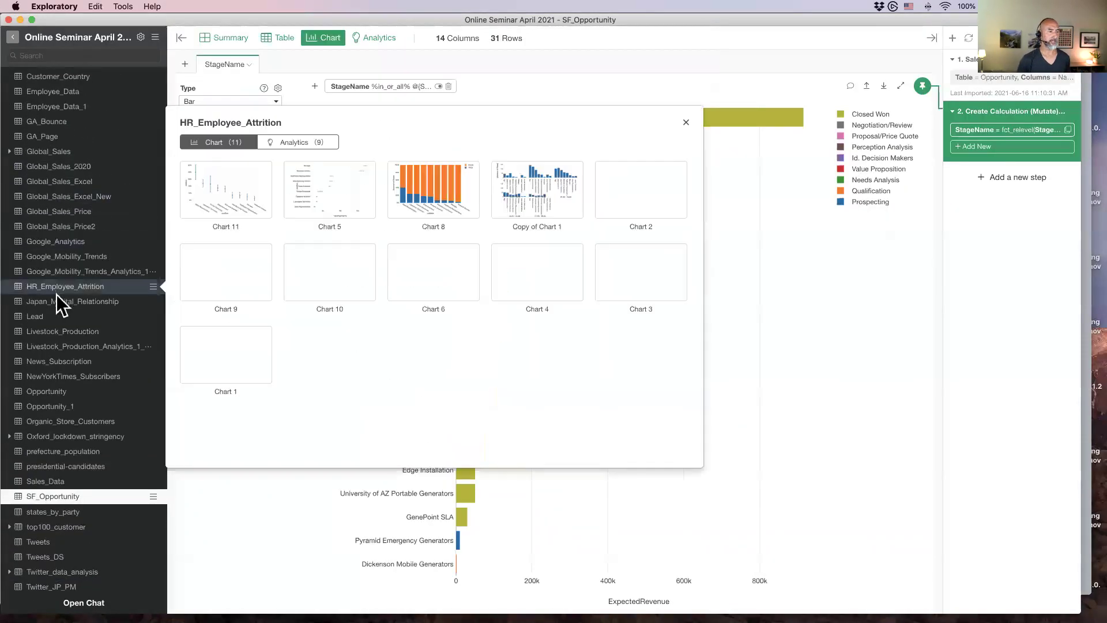
{"action": "left_click", "coordinate": [56, 285]}
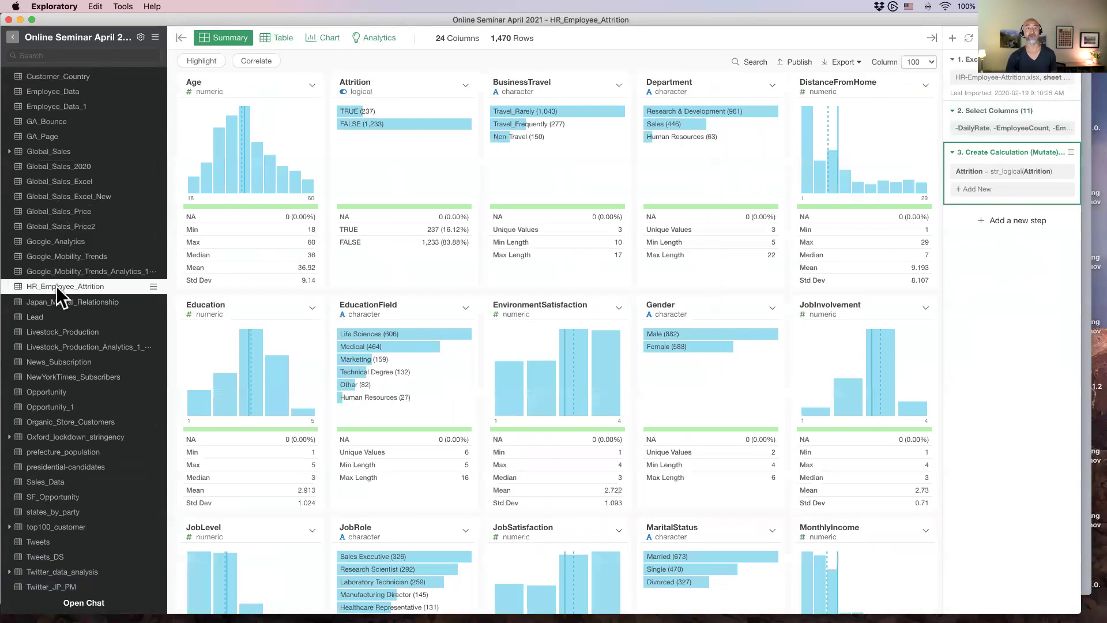
View the employee data as a table with the data frame list collapsed, then return to the column summary
{"action": "left_click", "coordinate": [285, 38]}
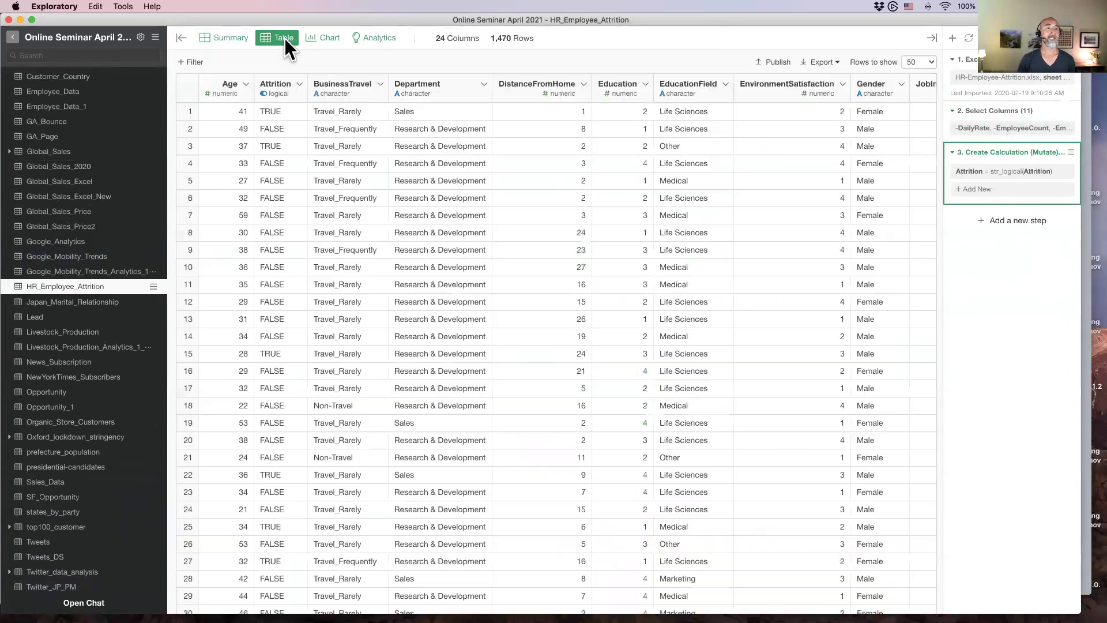
{"action": "left_click", "coordinate": [176, 38]}
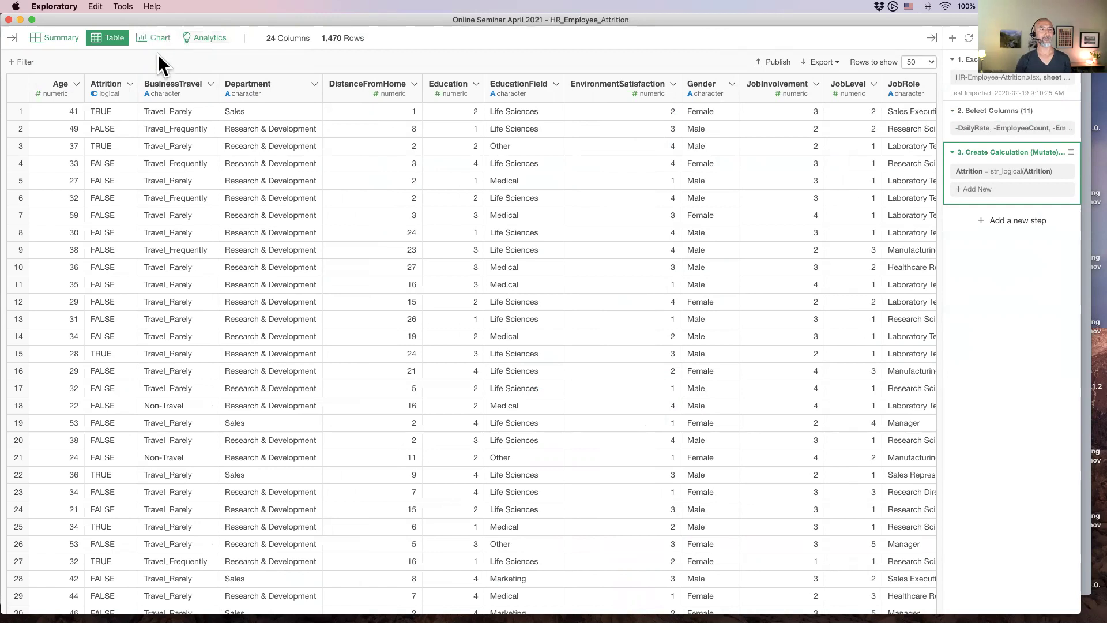
{"action": "left_click", "coordinate": [57, 34]}
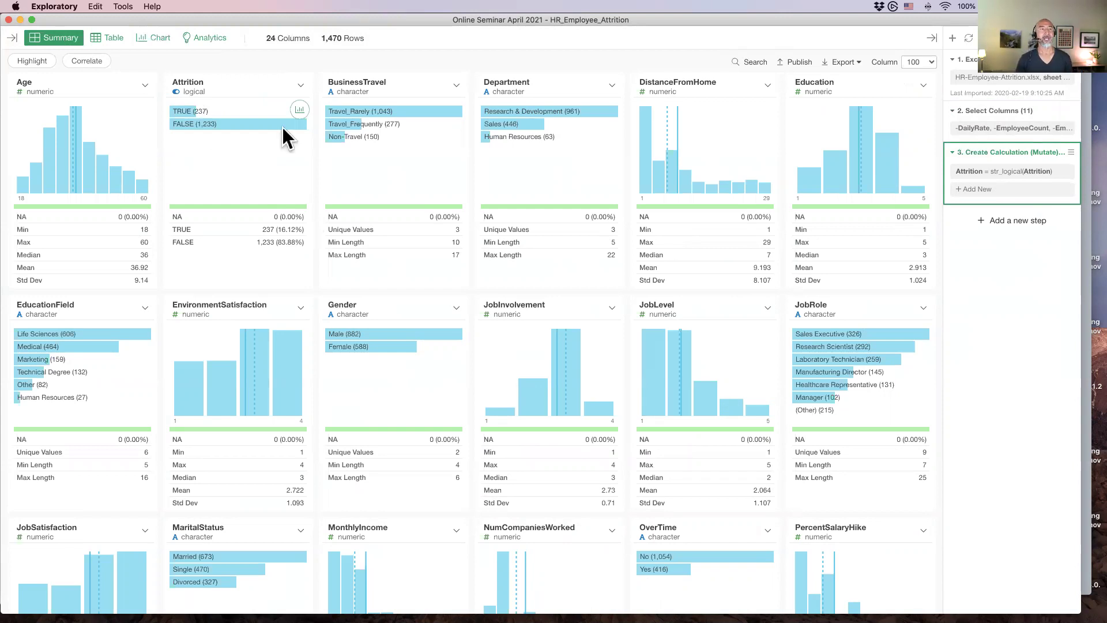
Enter correlation mode with MonthlyIncome as the target column and set Prediction to OFF
{"action": "left_click", "coordinate": [97, 60]}
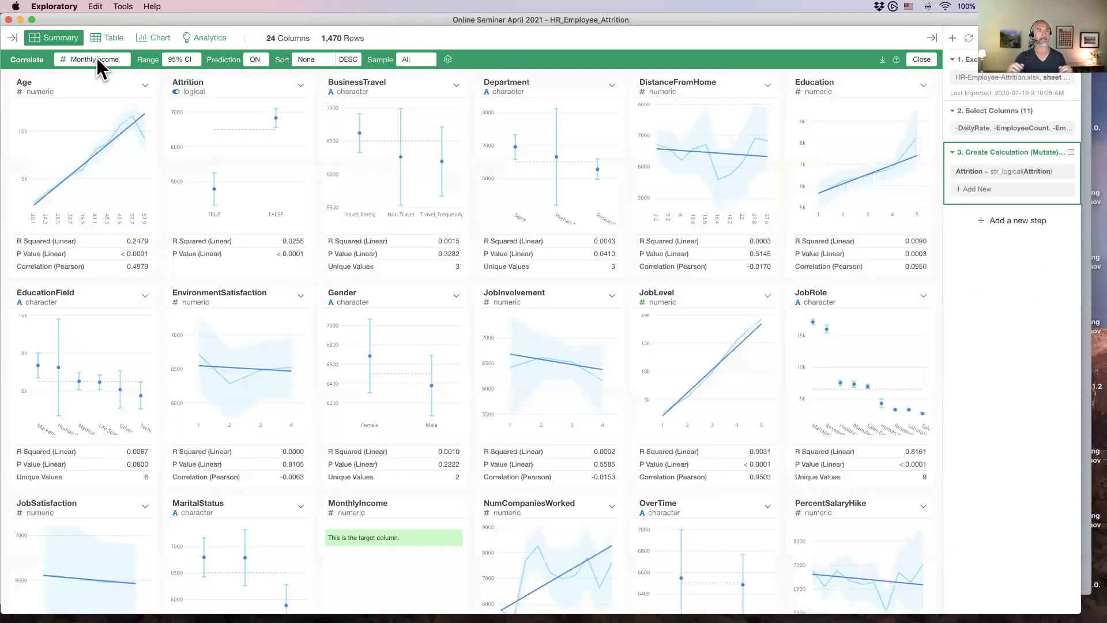
{"action": "left_click", "coordinate": [255, 61]}
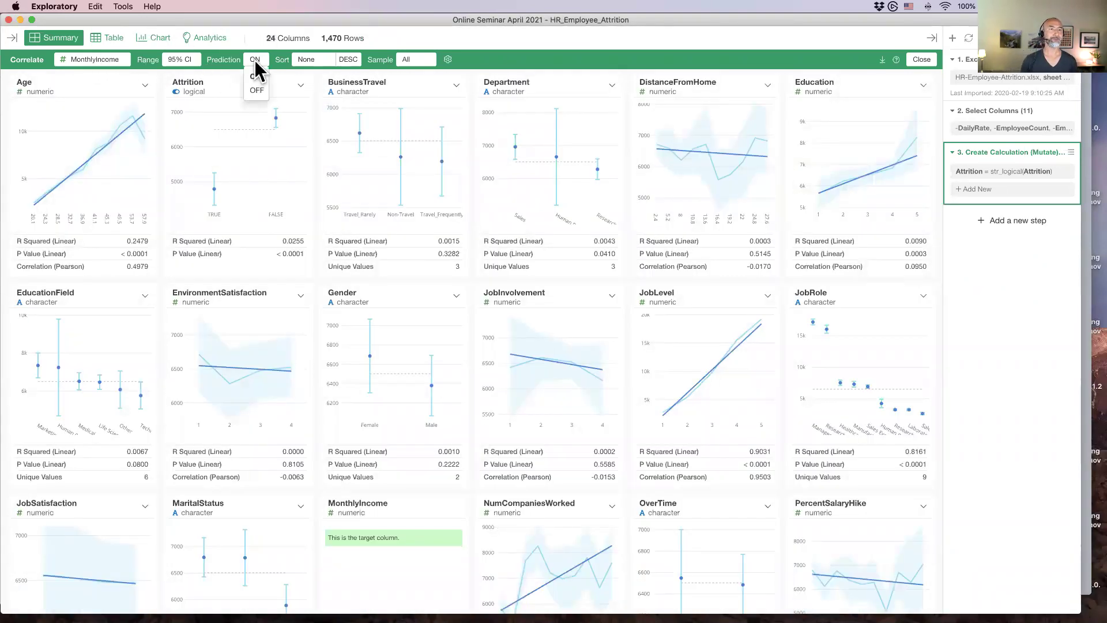
{"action": "left_click", "coordinate": [254, 89]}
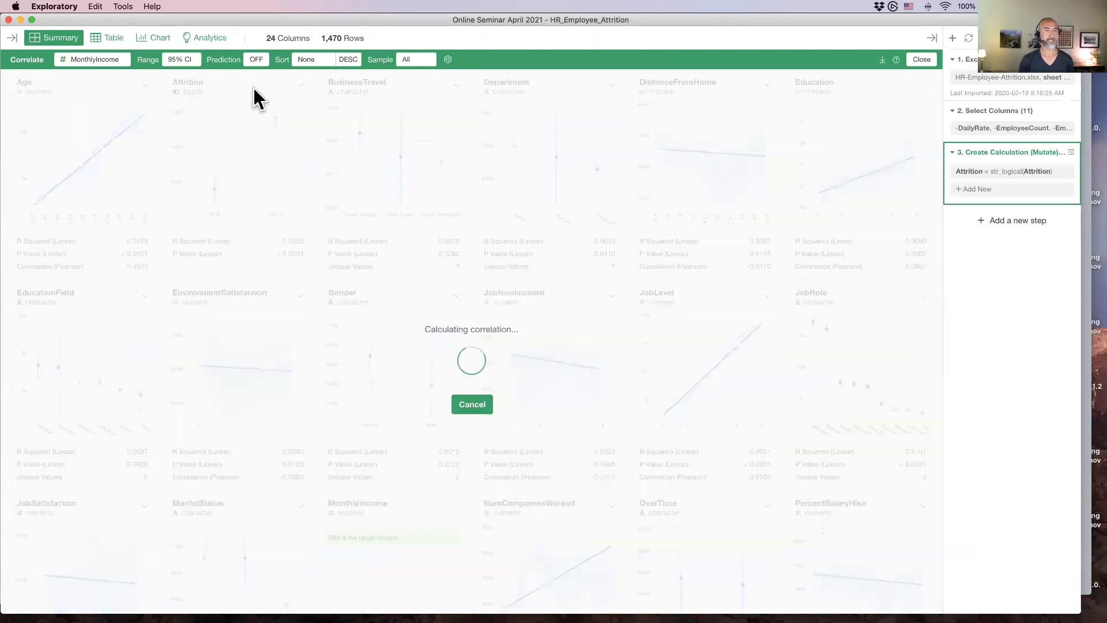
{"action": "left_click", "coordinate": [112, 59]}
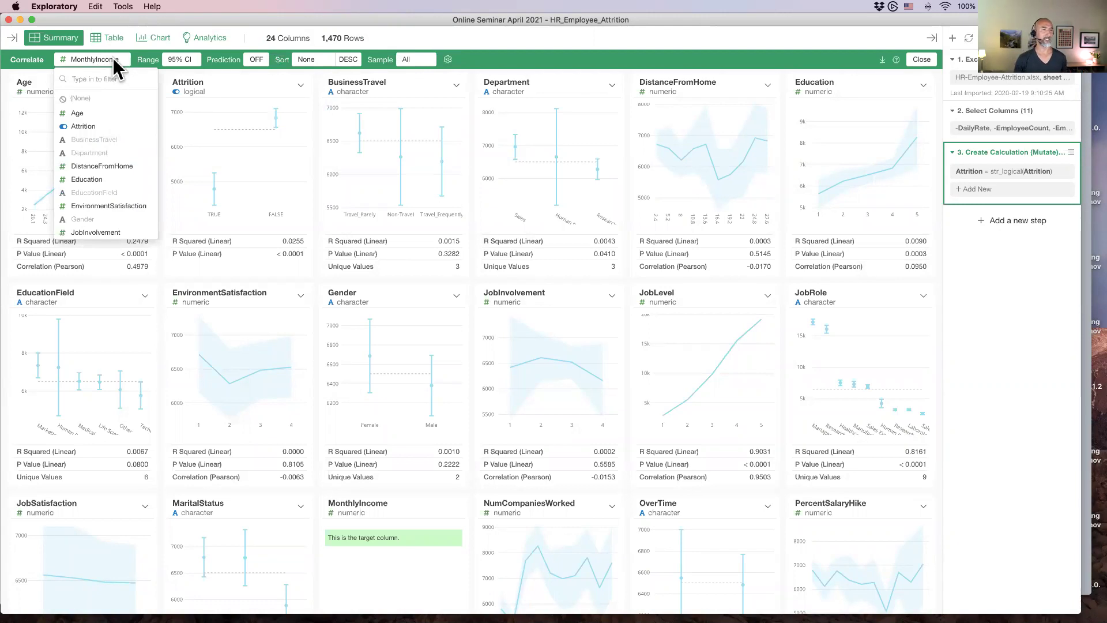
{"action": "left_click", "coordinate": [112, 59]}
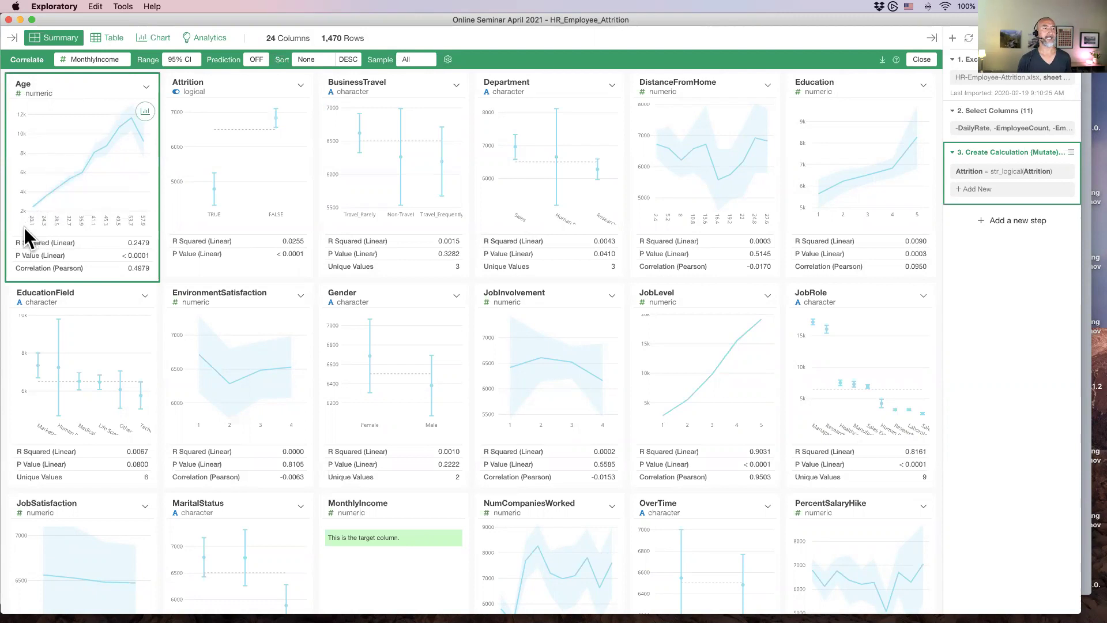
Examine how MonthlyIncome relates to Age, Attrition and BusinessTravel in their correlation charts
{"action": "mouse_move", "coordinate": [52, 195]}
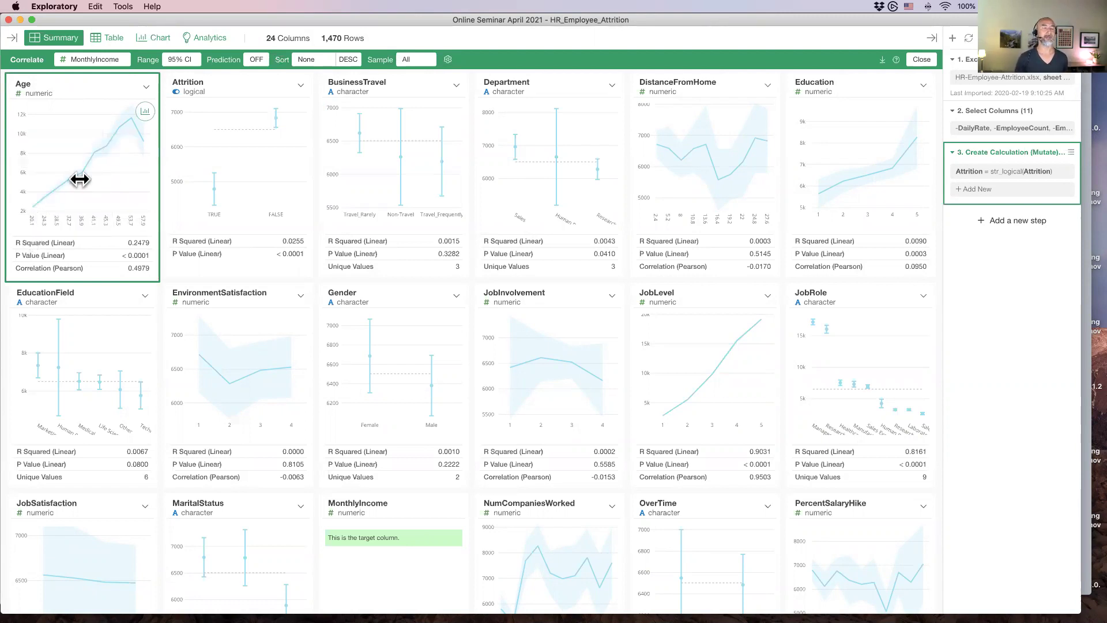
{"action": "mouse_move", "coordinate": [130, 126]}
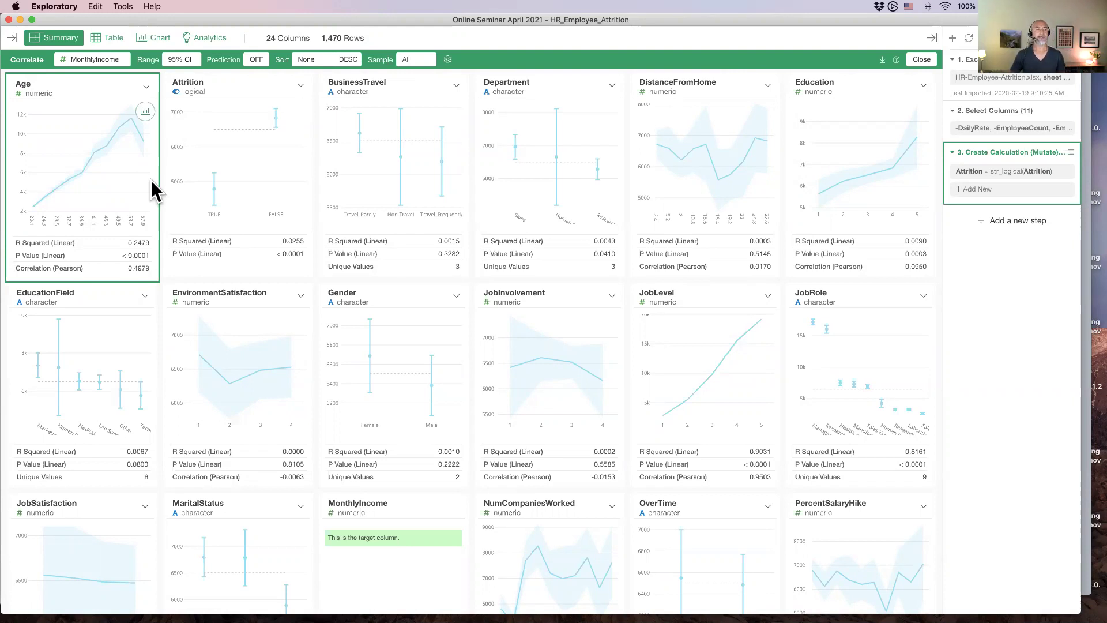
{"action": "left_click", "coordinate": [68, 94]}
{"action": "left_click", "coordinate": [68, 94]}
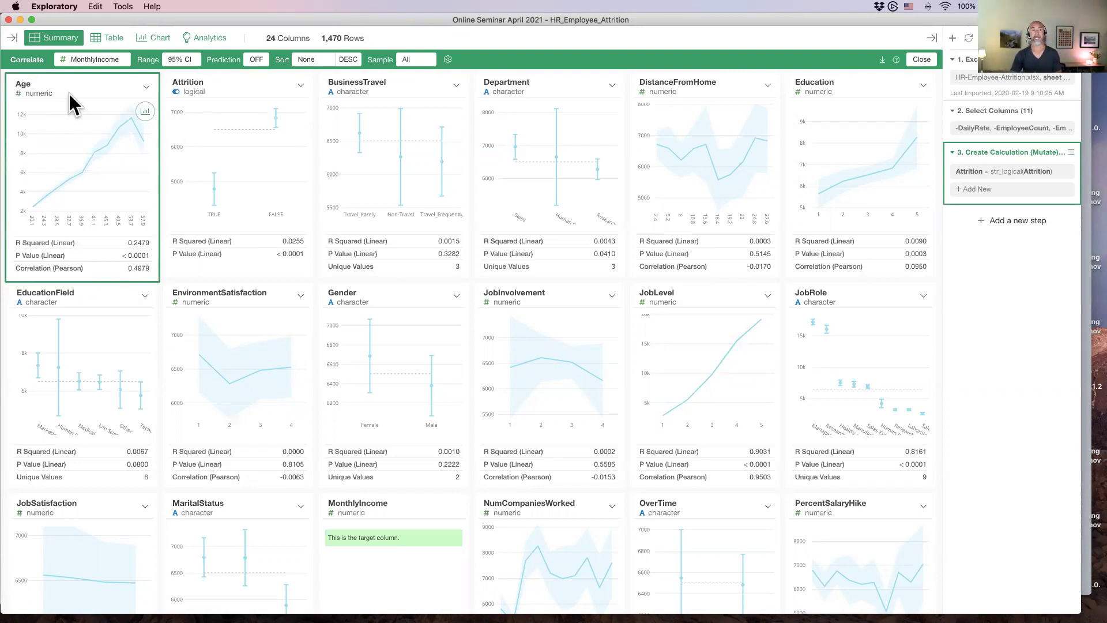
{"action": "left_click", "coordinate": [216, 105]}
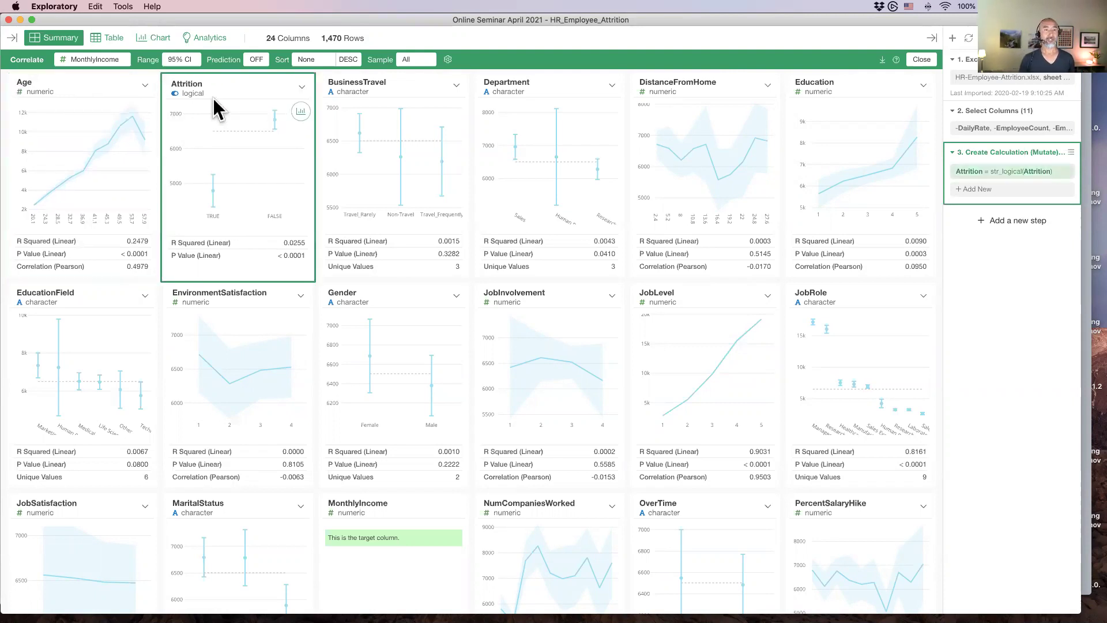
{"action": "left_click", "coordinate": [391, 99]}
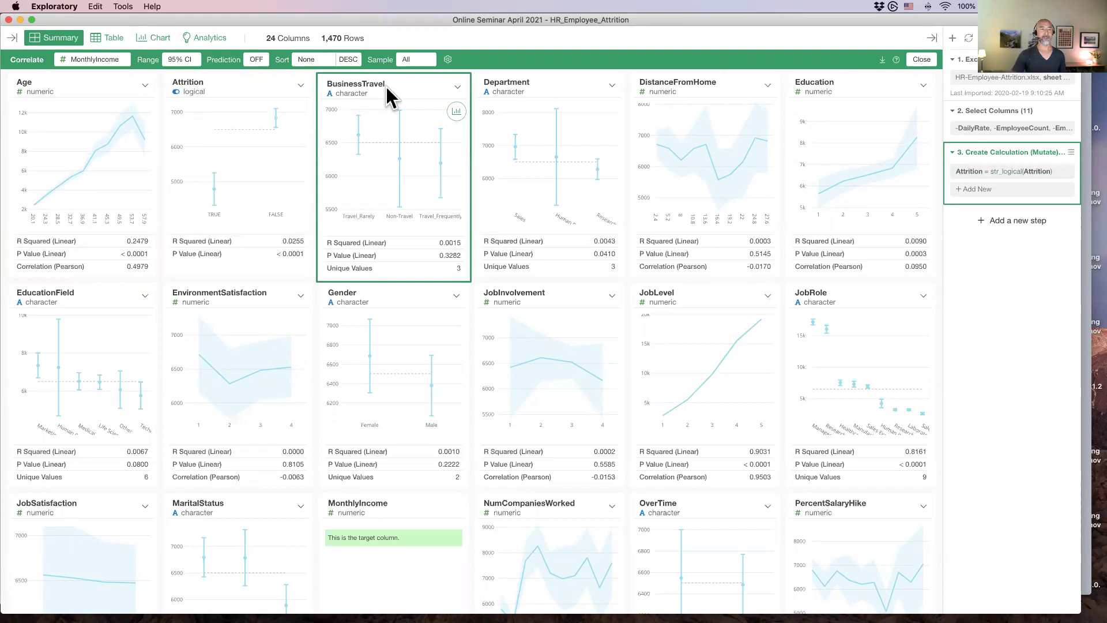
{"action": "mouse_move", "coordinate": [362, 142]}
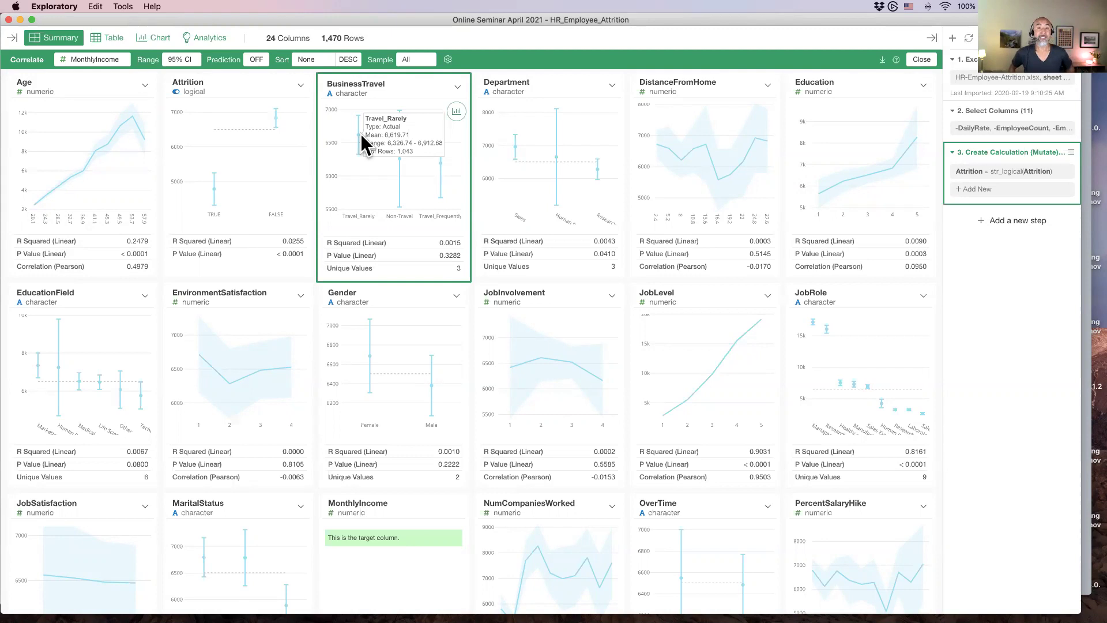
Set the correlation chart type to Distribution and apply it to all column charts
{"action": "left_click", "coordinate": [448, 60]}
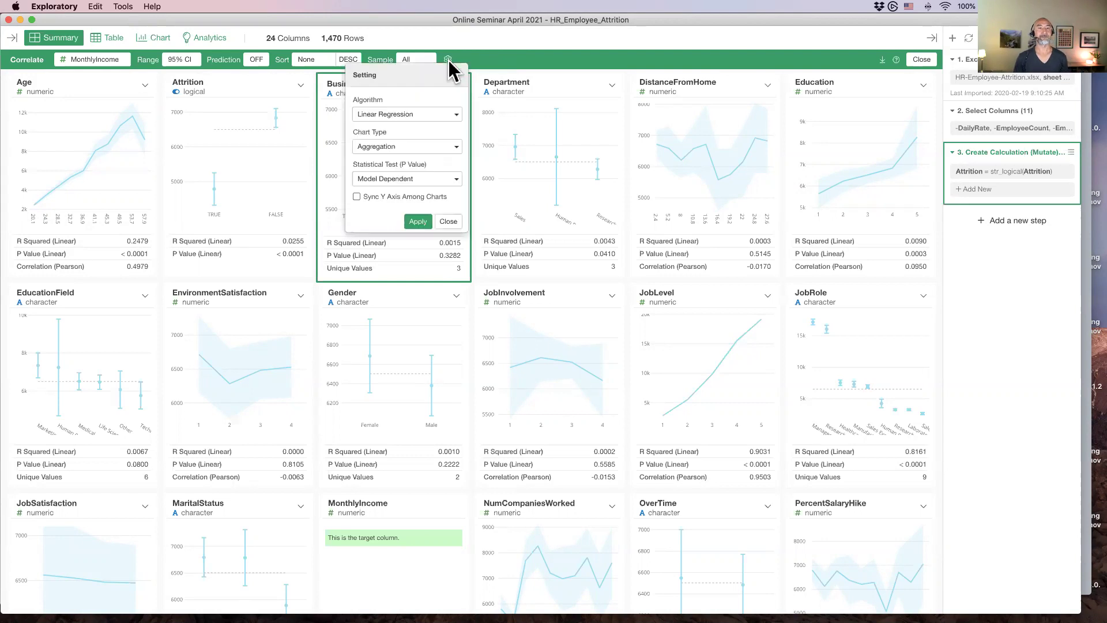
{"action": "left_click", "coordinate": [417, 148]}
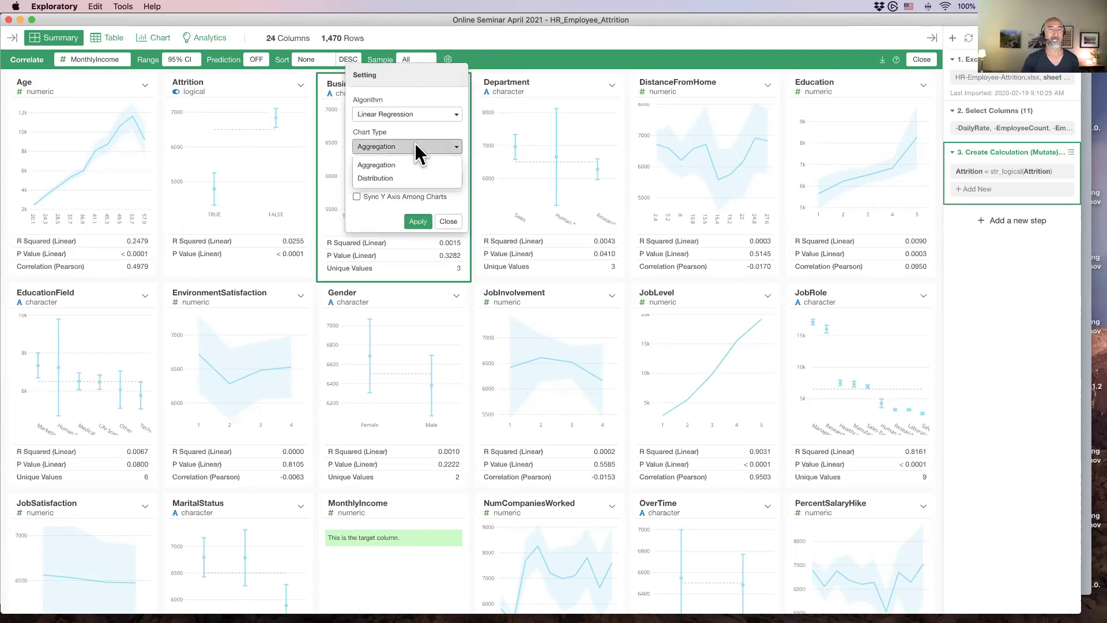
{"action": "left_click", "coordinate": [414, 177]}
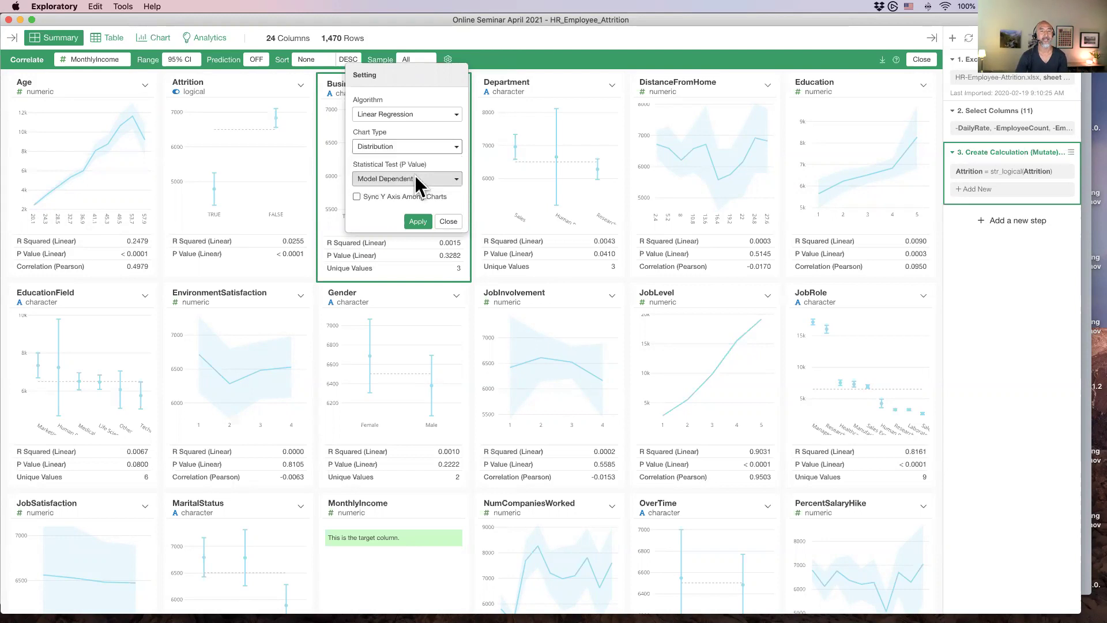
{"action": "left_click", "coordinate": [418, 222]}
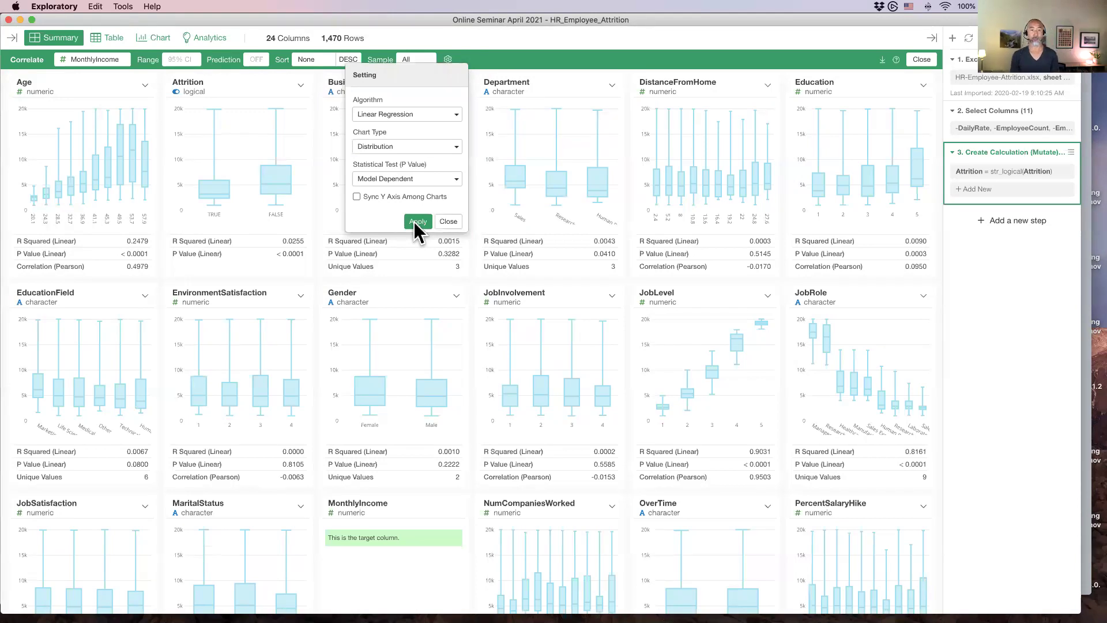
Switch the correlation chart type back to Aggregation and apply it
{"action": "left_click", "coordinate": [407, 148]}
{"action": "left_click", "coordinate": [407, 165]}
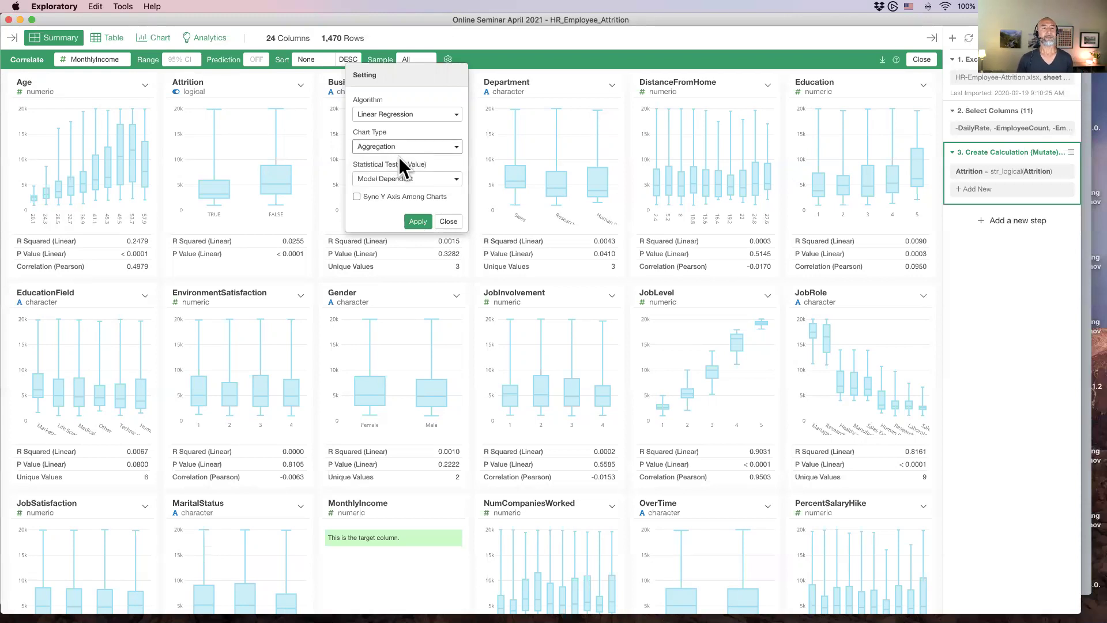
{"action": "left_click", "coordinate": [416, 223]}
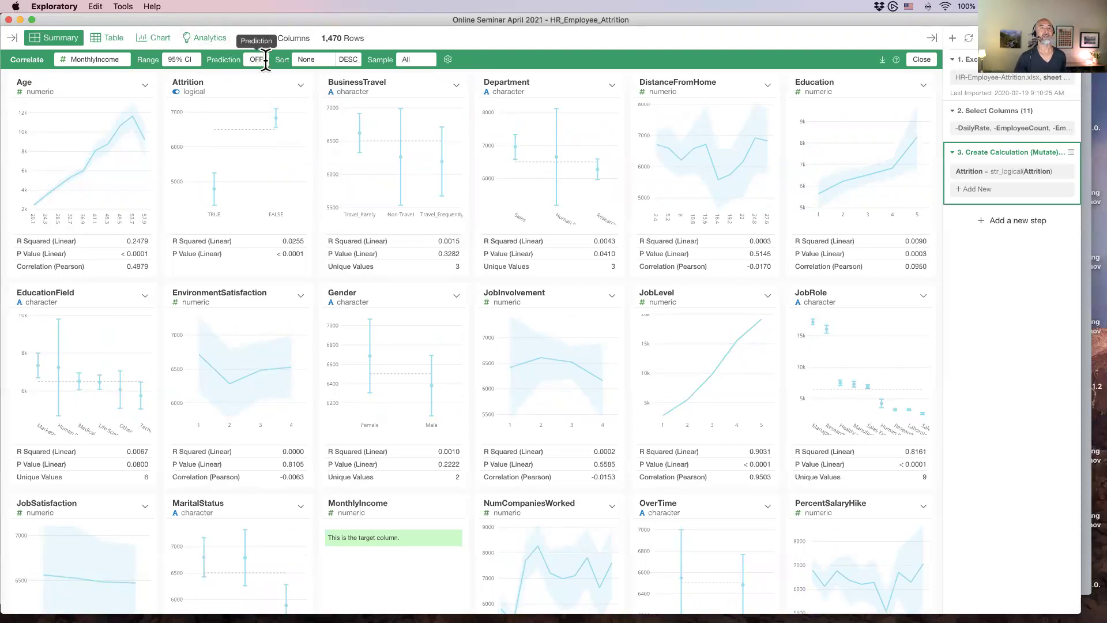
Set Prediction to ON and compare predicted with actual MonthlyIncome in the Age, BusinessTravel and DistanceFromHome charts
{"action": "left_click", "coordinate": [260, 60]}
{"action": "left_click", "coordinate": [259, 75]}
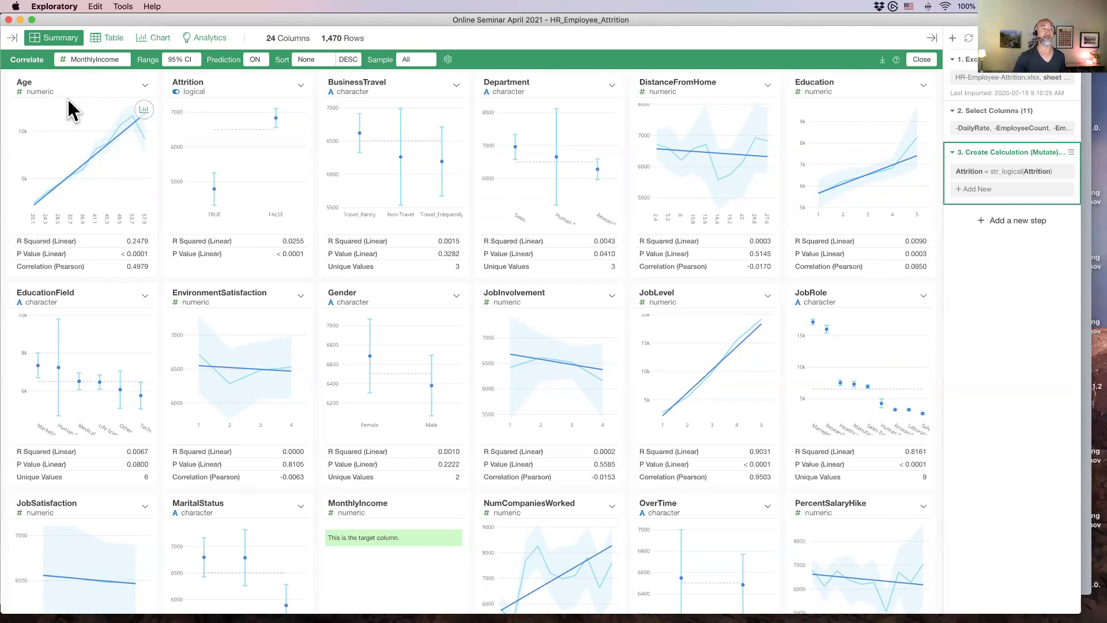
{"action": "left_click", "coordinate": [236, 92]}
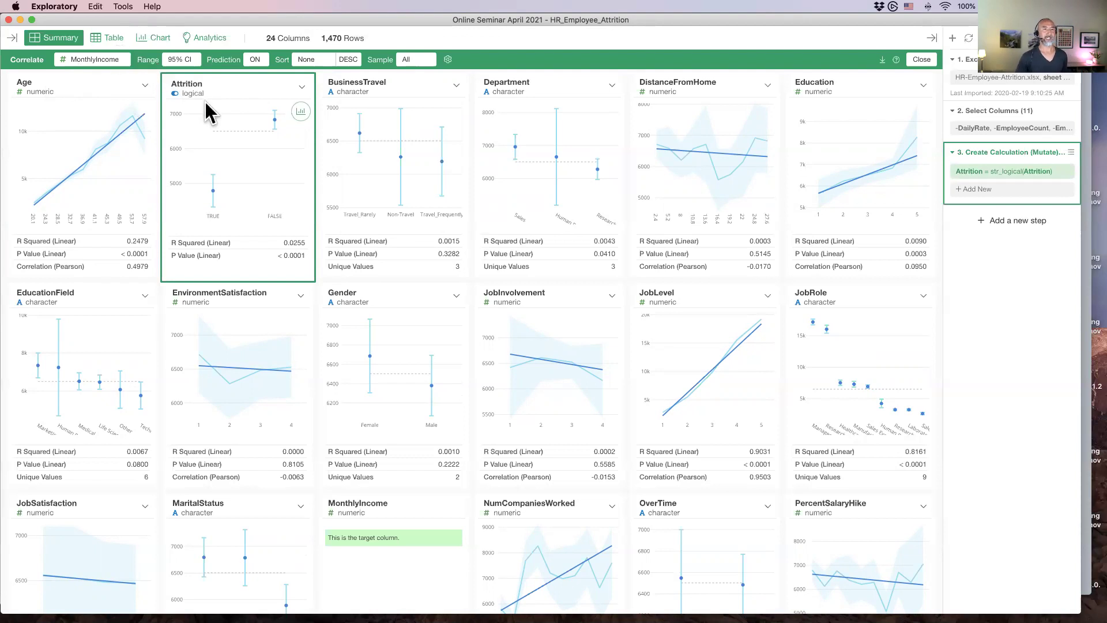
{"action": "left_click", "coordinate": [113, 89]}
{"action": "mouse_move", "coordinate": [39, 211]}
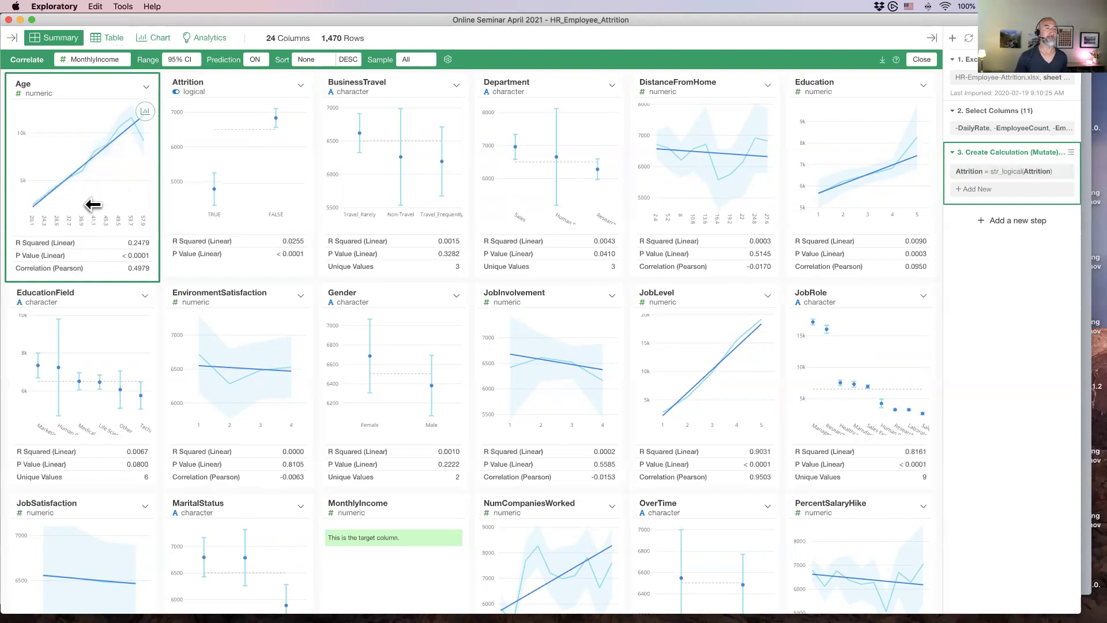
{"action": "mouse_move", "coordinate": [97, 158]}
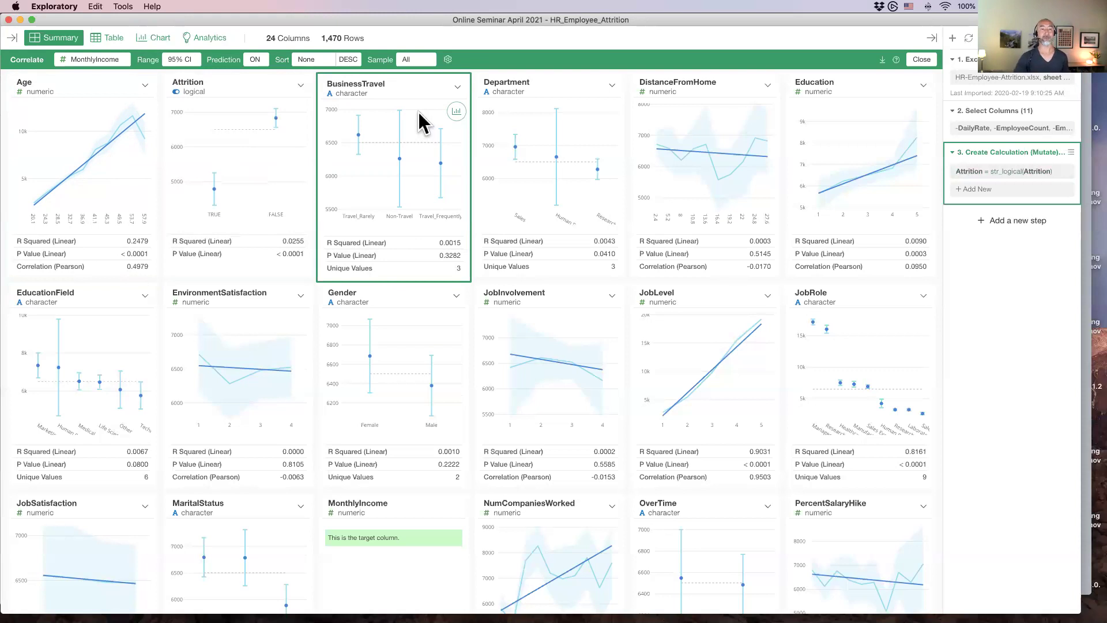
{"action": "mouse_move", "coordinate": [397, 162]}
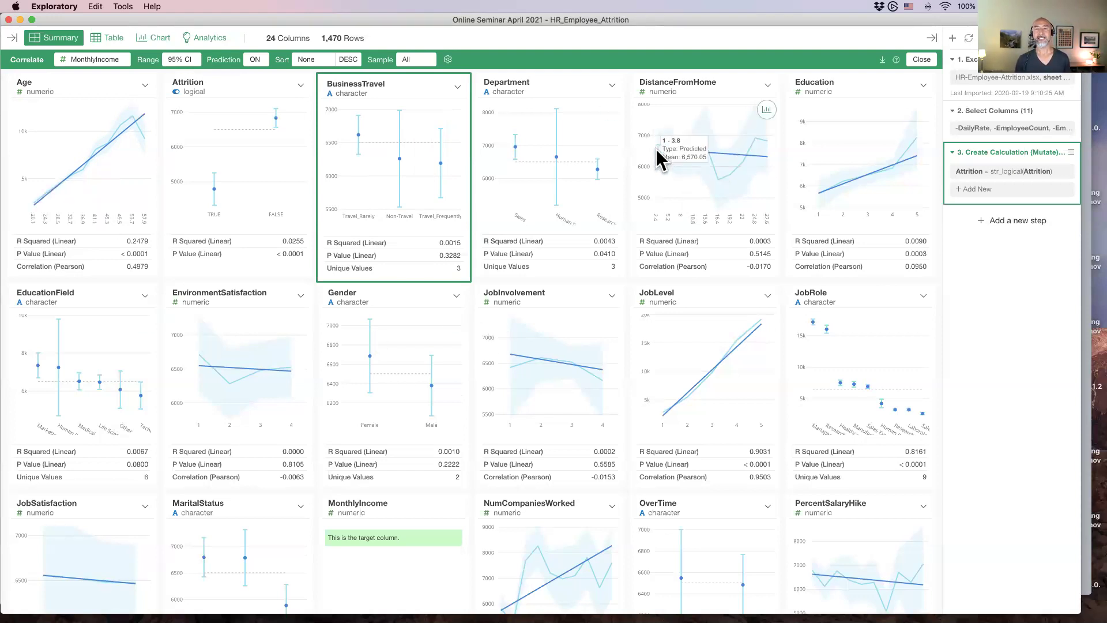
{"action": "mouse_move", "coordinate": [761, 162]}
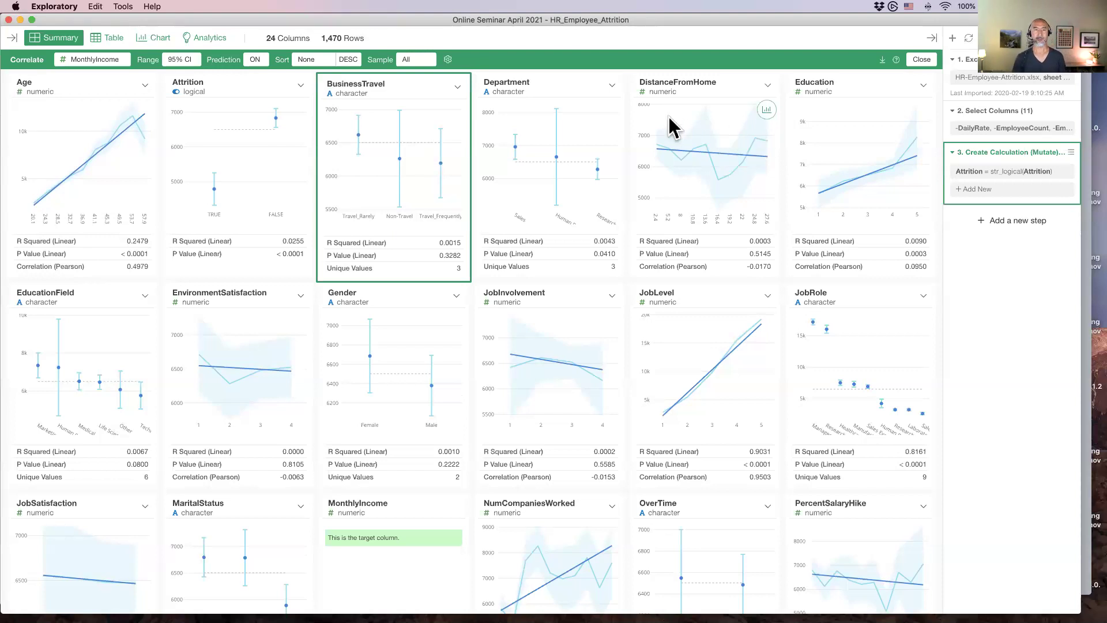
Enable Sync Y Axis Among Charts in the correlation settings, apply it and close the settings
{"action": "left_click", "coordinate": [448, 60]}
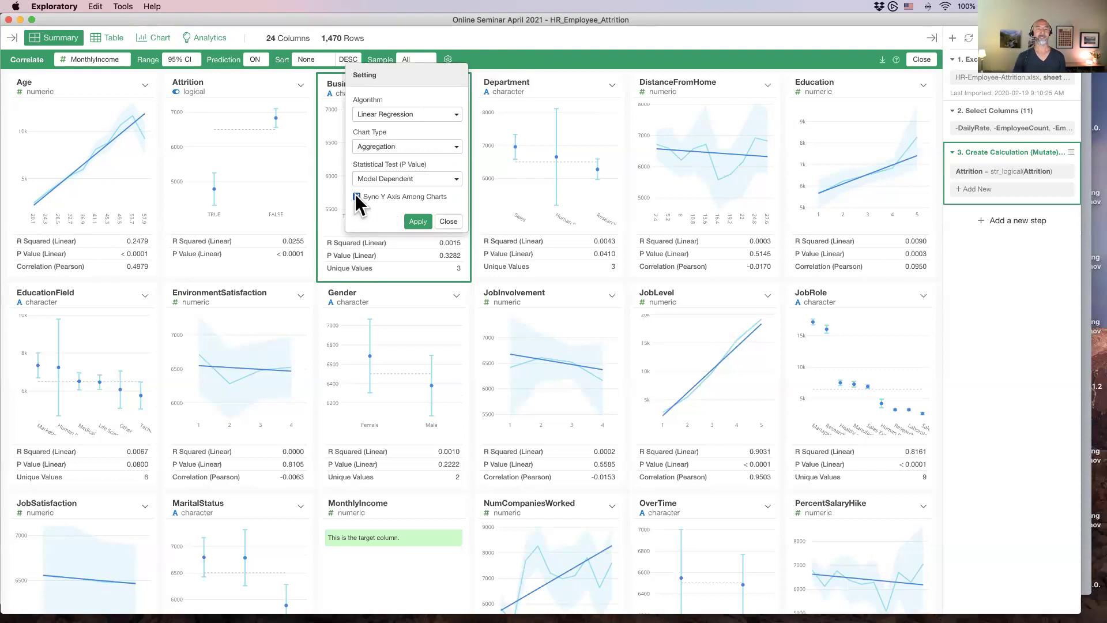
{"action": "left_click", "coordinate": [418, 222]}
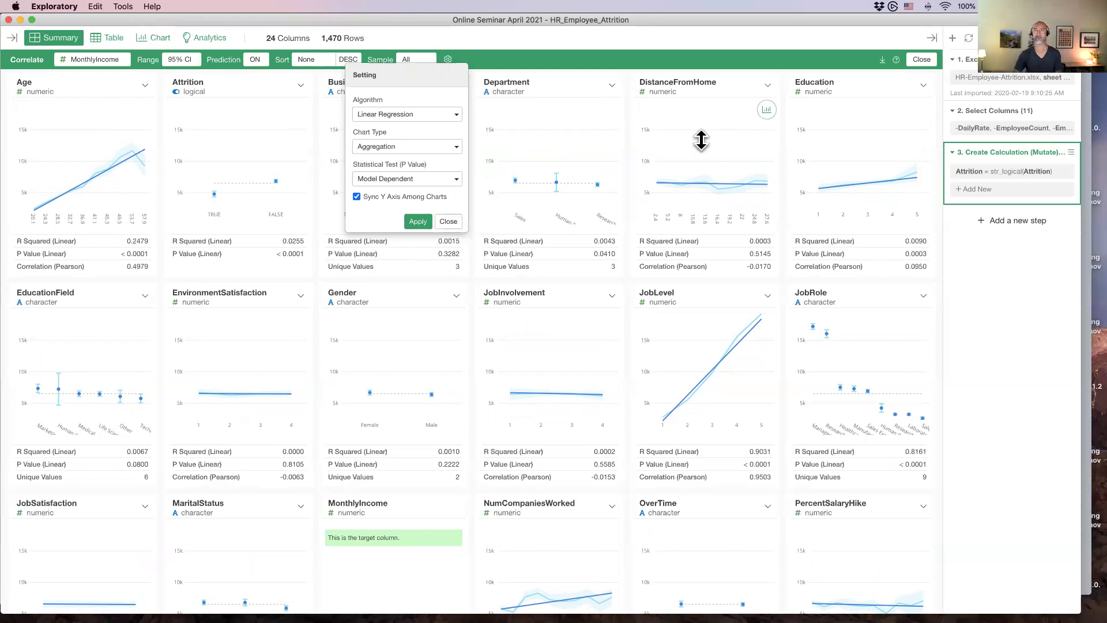
{"action": "left_click", "coordinate": [448, 222]}
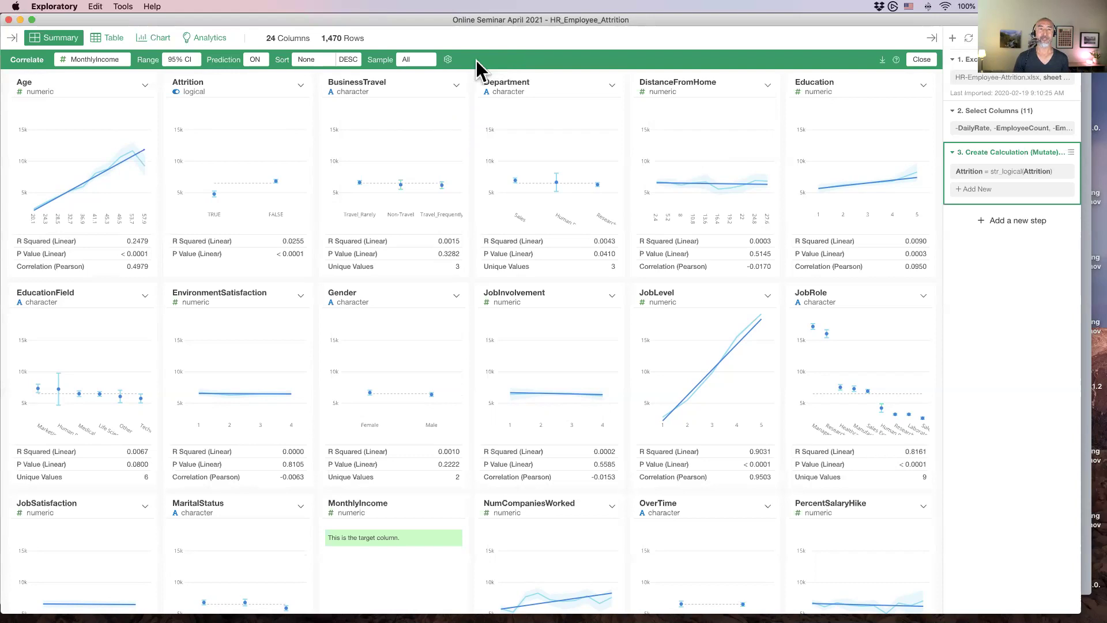
Change the prediction algorithm to Random Forest, apply it and close the settings
{"action": "left_click", "coordinate": [448, 60]}
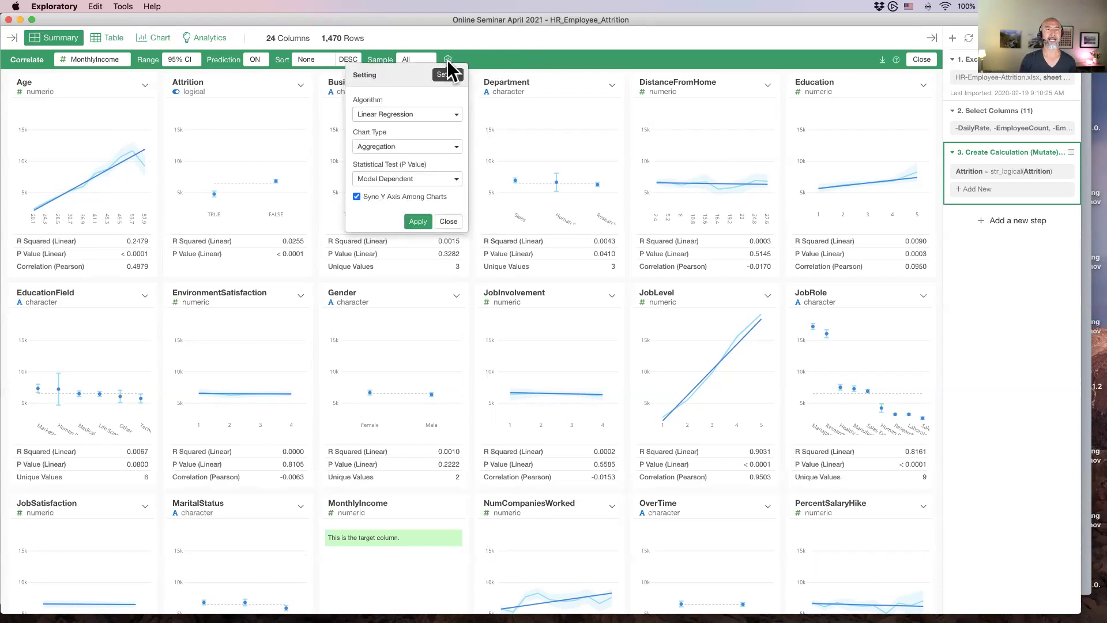
{"action": "left_click", "coordinate": [429, 111]}
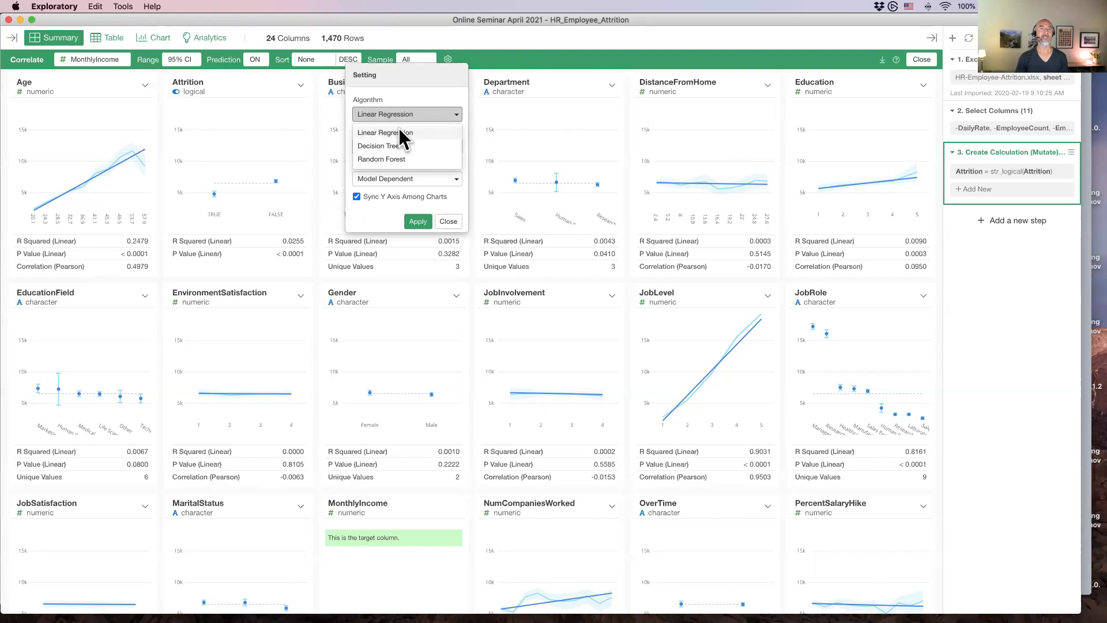
{"action": "left_click", "coordinate": [419, 159]}
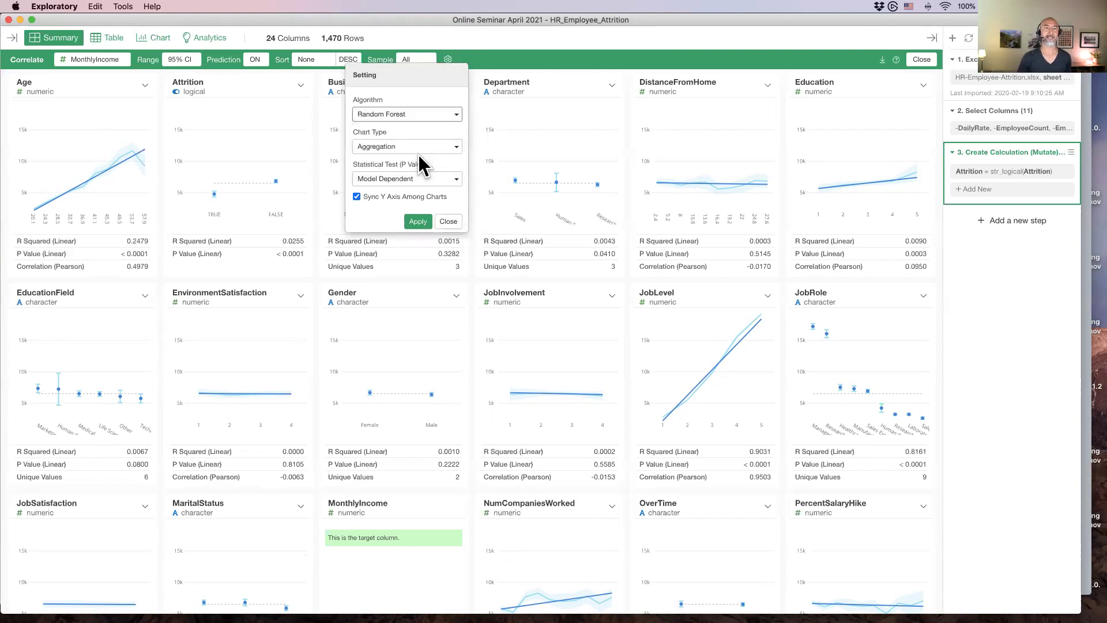
{"action": "left_click", "coordinate": [416, 220]}
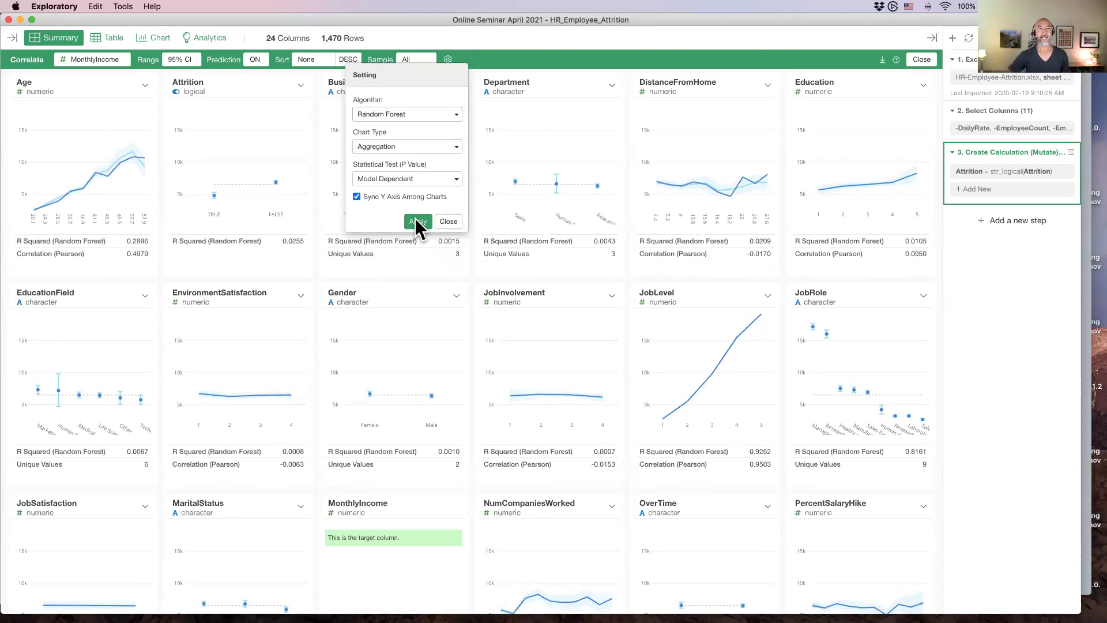
{"action": "left_click", "coordinate": [440, 222]}
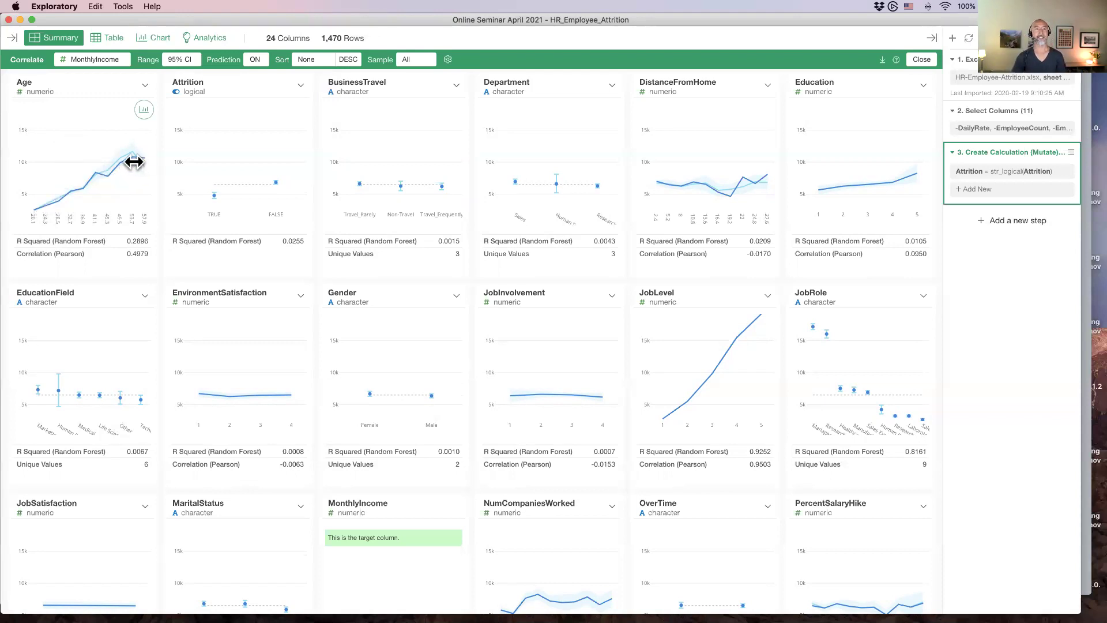
Sort the columns by R Squared and inspect the TotalWorkingYears chart
{"action": "left_click", "coordinate": [308, 59]}
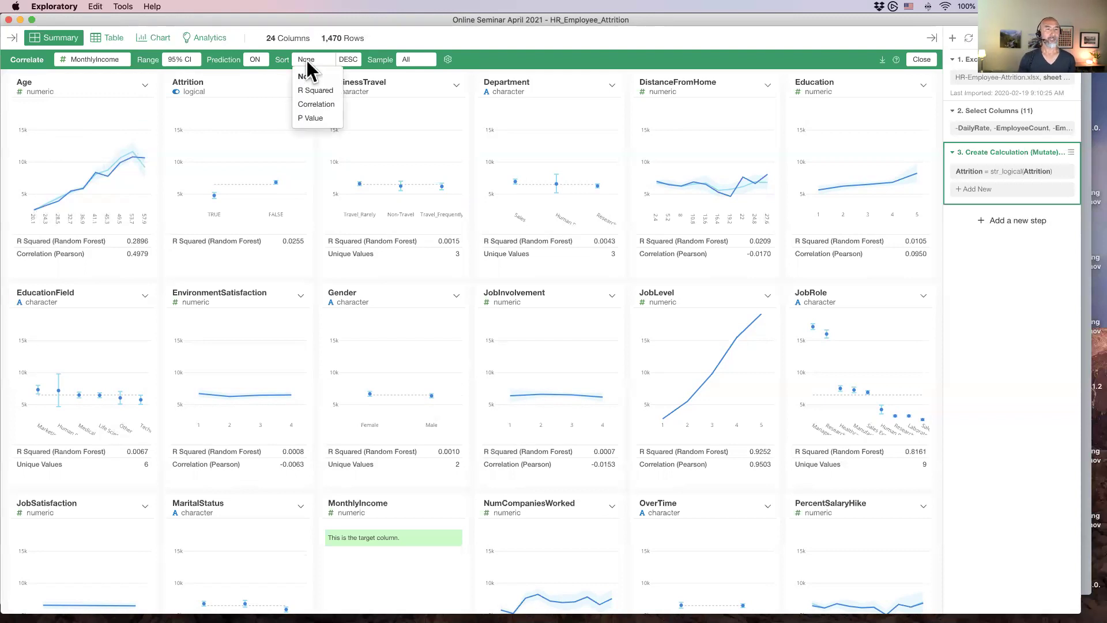
{"action": "left_click", "coordinate": [318, 91]}
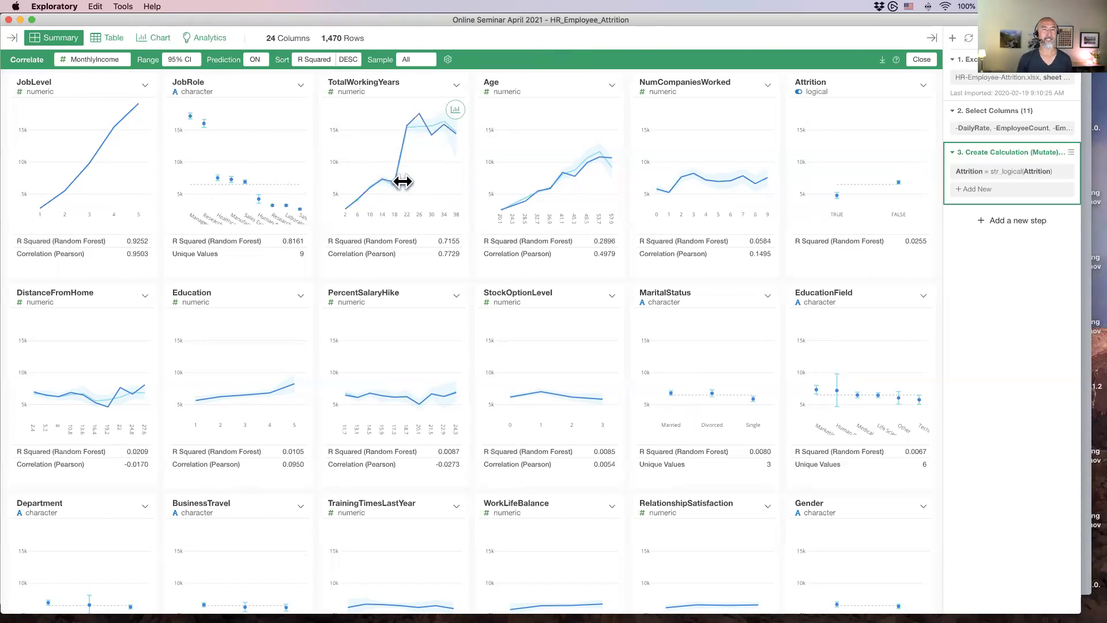
{"action": "mouse_move", "coordinate": [391, 183]}
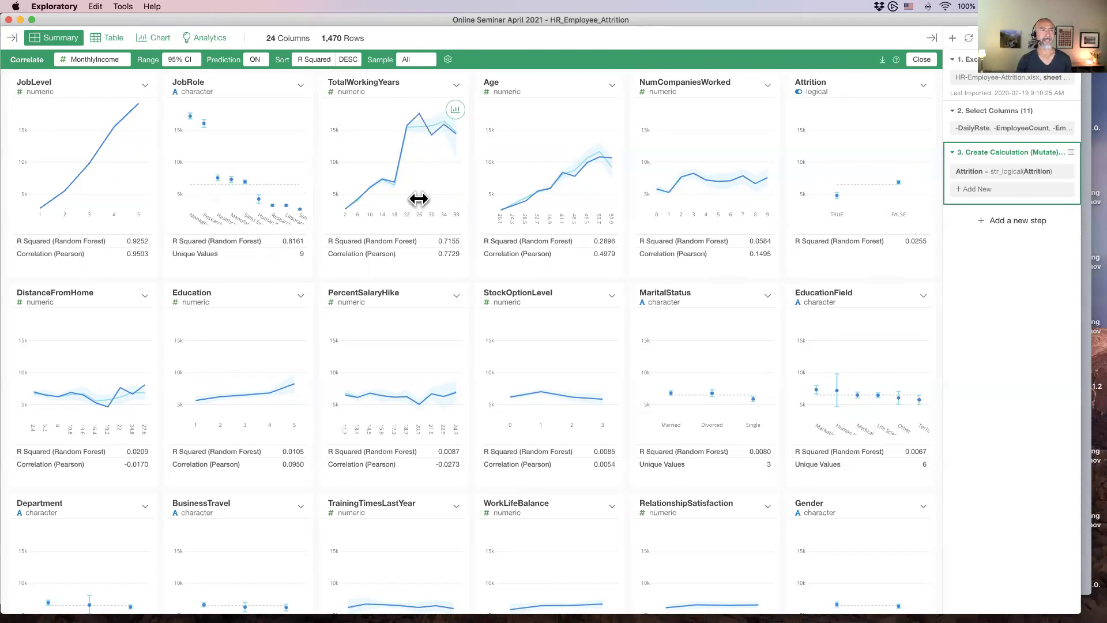
Change the correlation target column to Attrition and sort the columns by AUC
{"action": "left_click", "coordinate": [96, 58]}
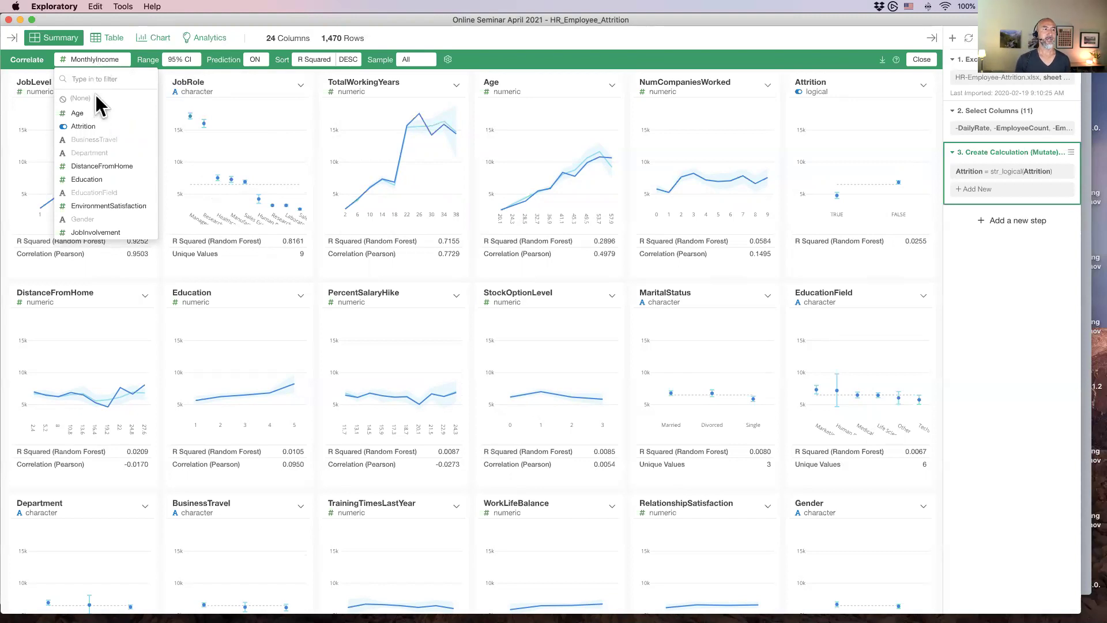
{"action": "left_click", "coordinate": [84, 126]}
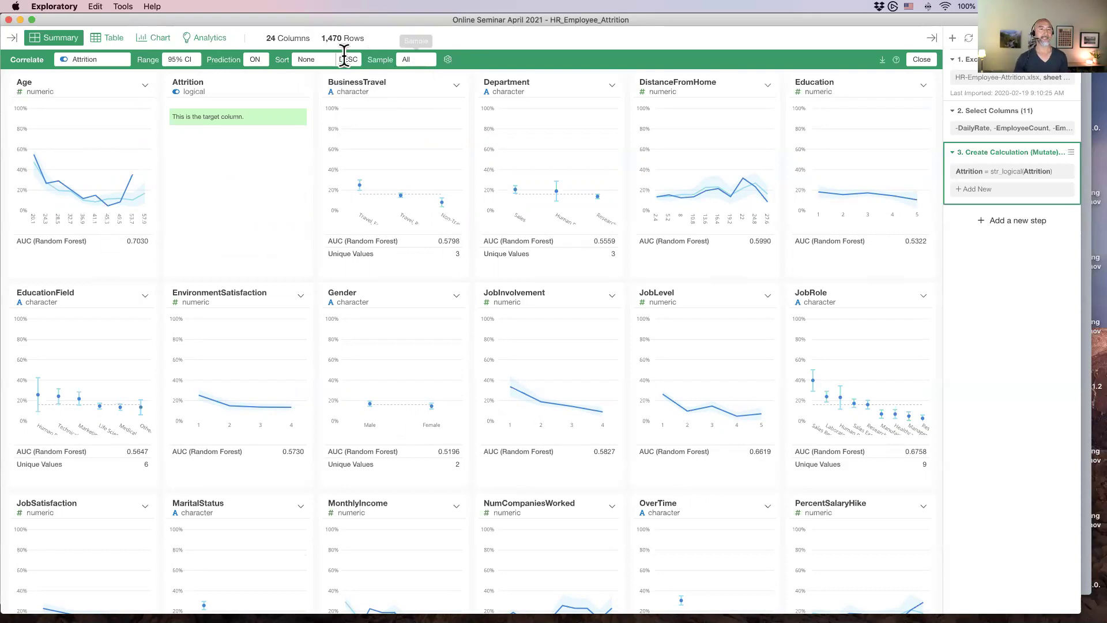
{"action": "left_click", "coordinate": [313, 60]}
{"action": "left_click", "coordinate": [322, 90]}
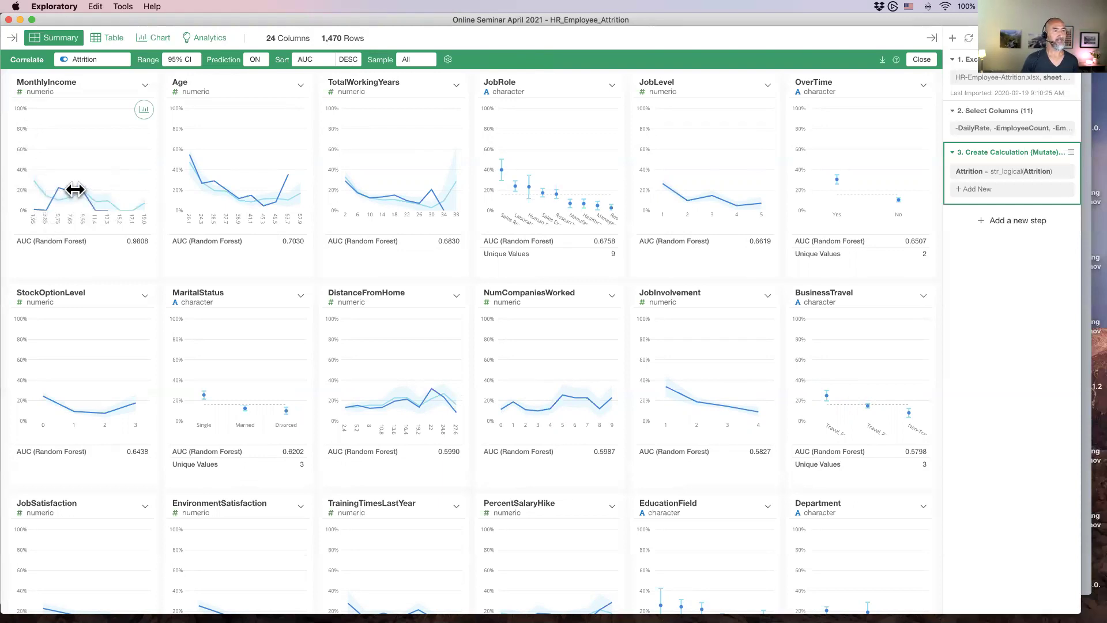
Examine the actual and predicted attrition ratios across the MonthlyIncome and Age ranges
{"action": "mouse_move", "coordinate": [46, 211]}
{"action": "mouse_move", "coordinate": [56, 186]}
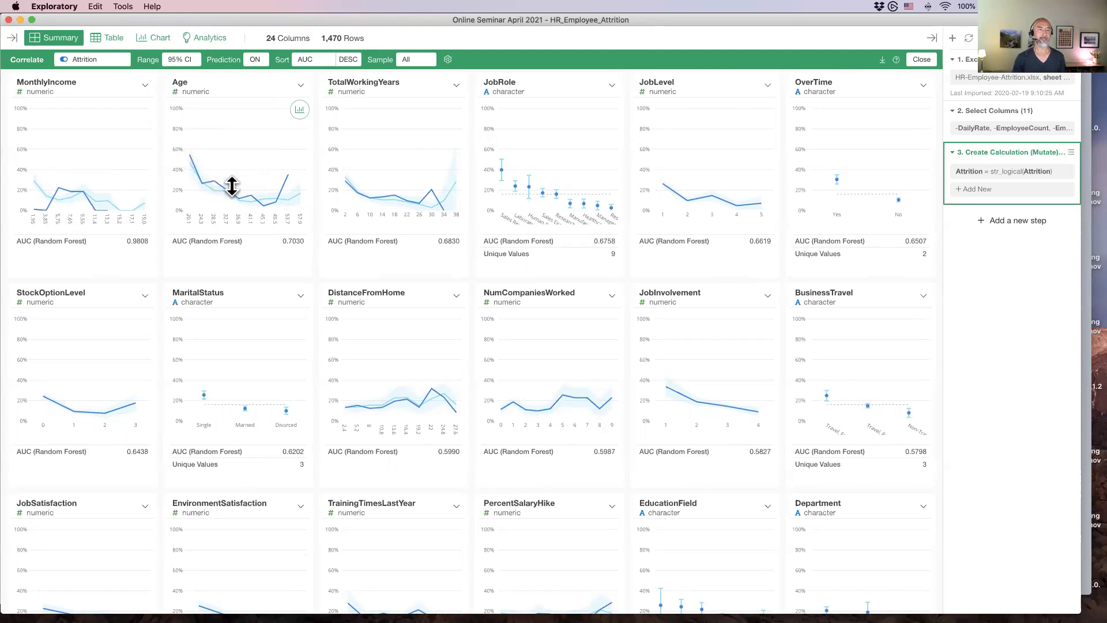
{"action": "mouse_move", "coordinate": [267, 201]}
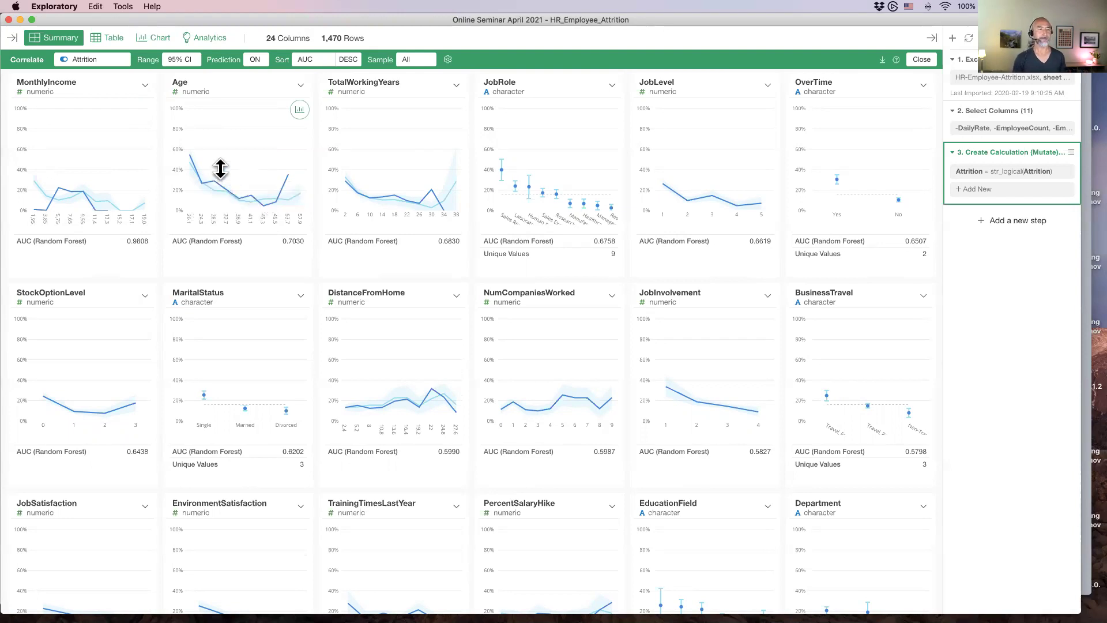
{"action": "mouse_move", "coordinate": [194, 157]}
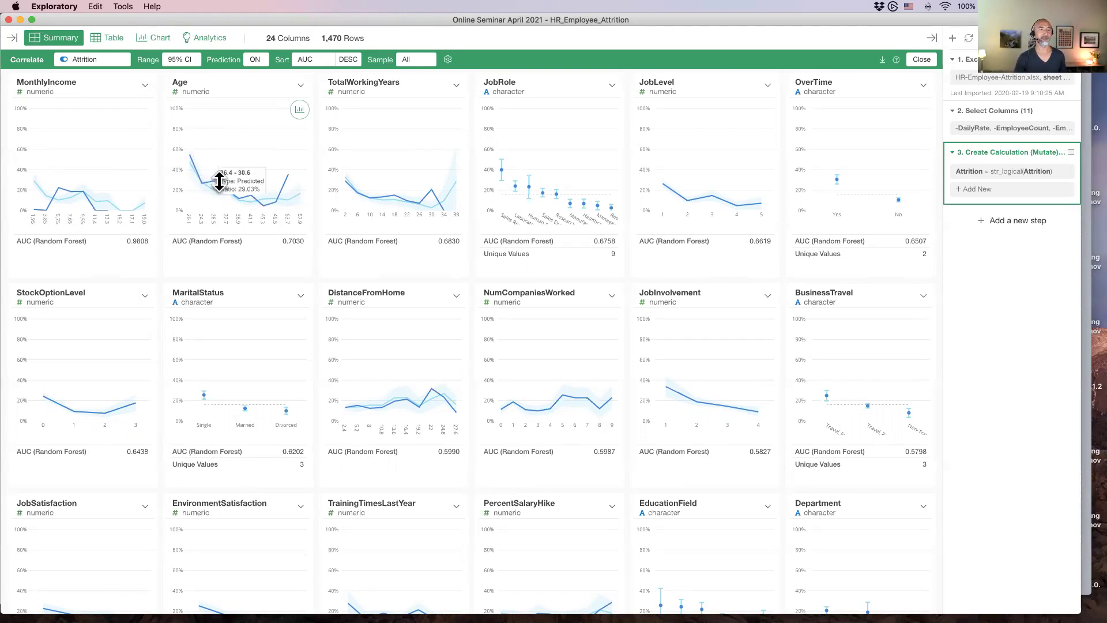
{"action": "mouse_move", "coordinate": [271, 202]}
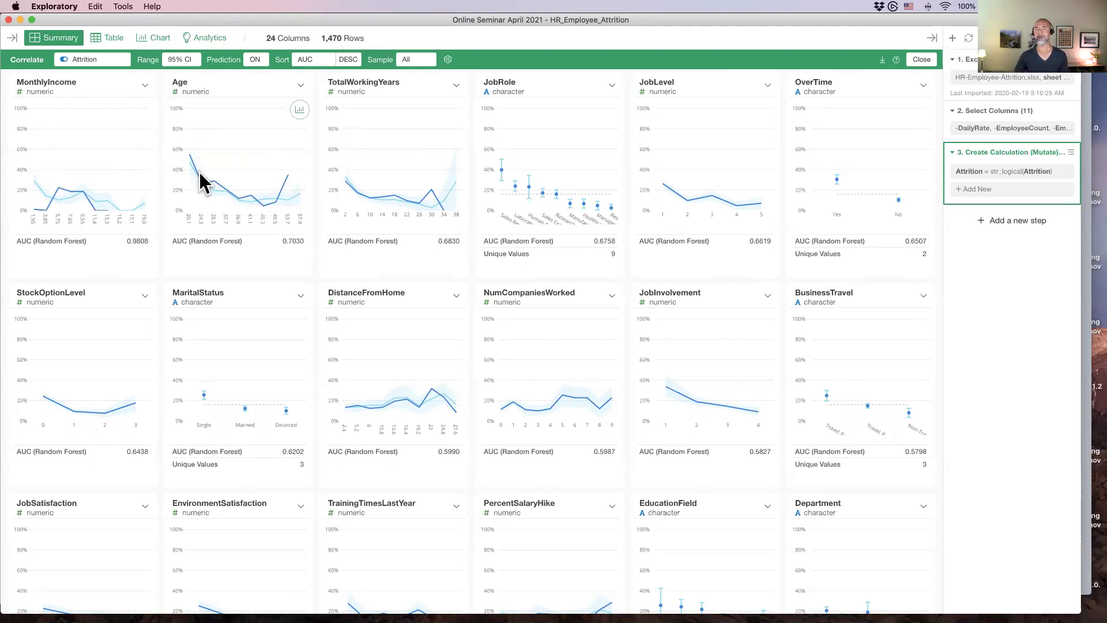
Change the prediction algorithm to Logistic Regression, then review the TotalWorkingYears and JobRole charts with the settings closed
{"action": "left_click", "coordinate": [448, 60]}
{"action": "left_click", "coordinate": [424, 115]}
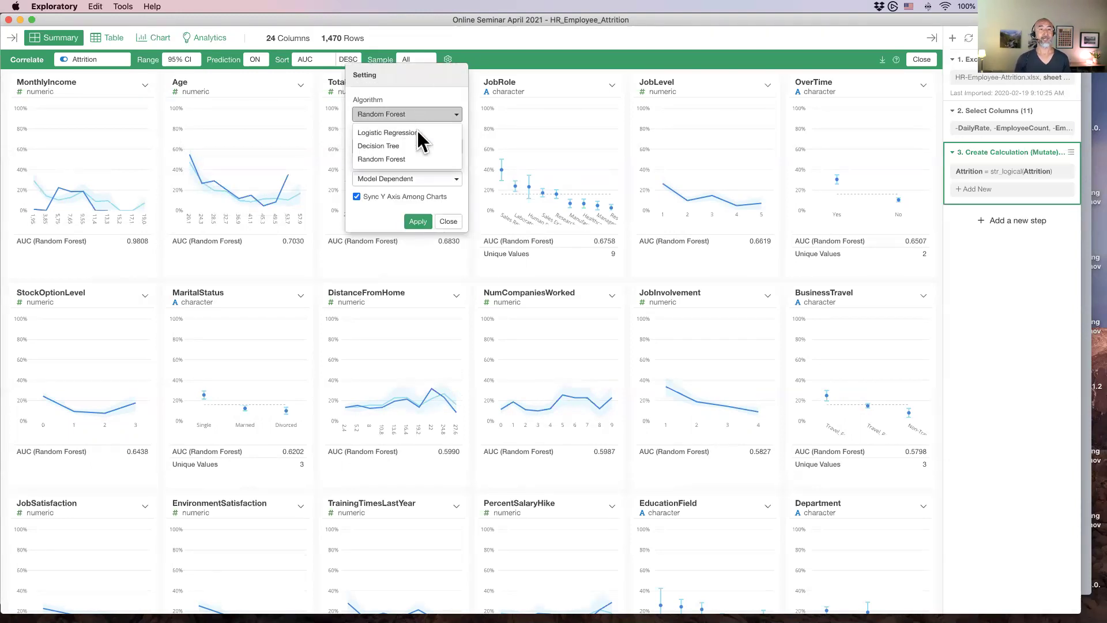
{"action": "left_click", "coordinate": [421, 139]}
{"action": "left_click", "coordinate": [420, 219]}
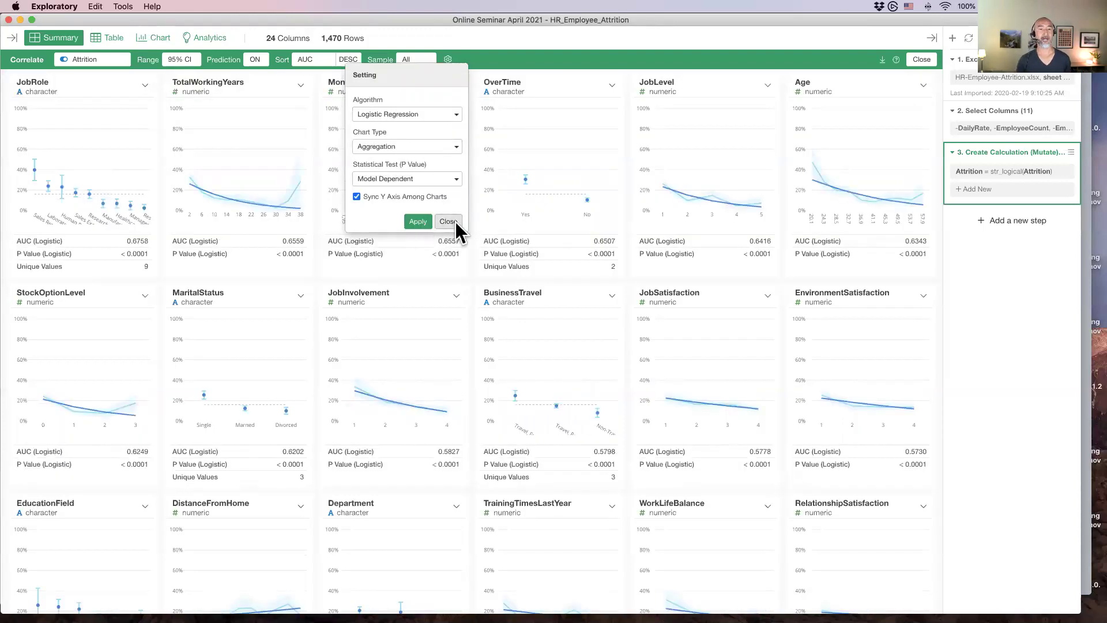
{"action": "left_click", "coordinate": [448, 222]}
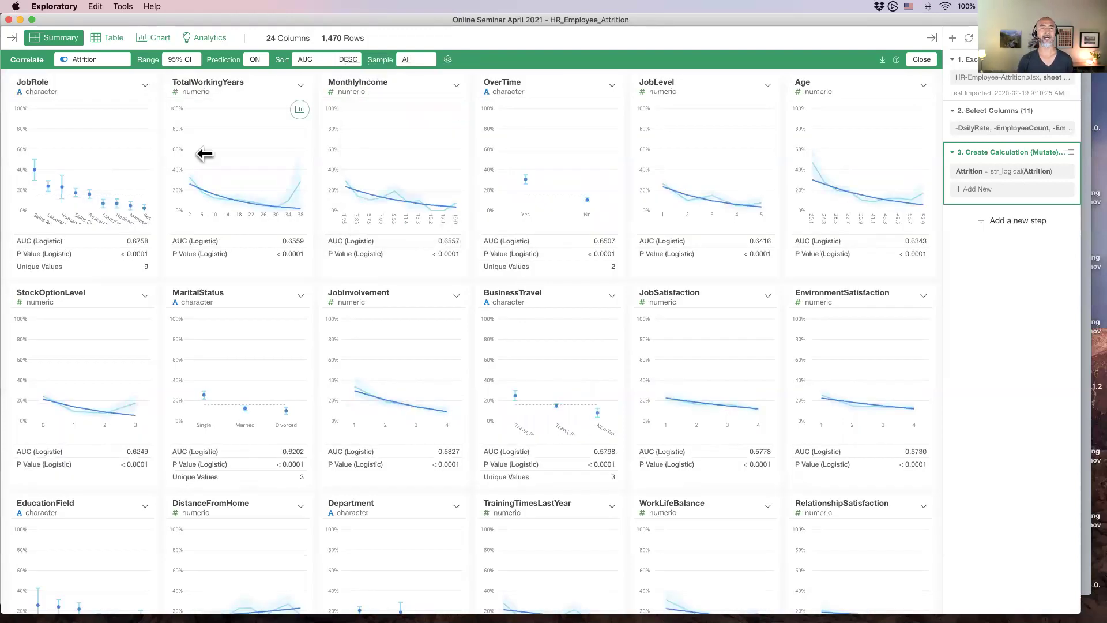
{"action": "left_click", "coordinate": [253, 88]}
{"action": "left_click", "coordinate": [64, 90]}
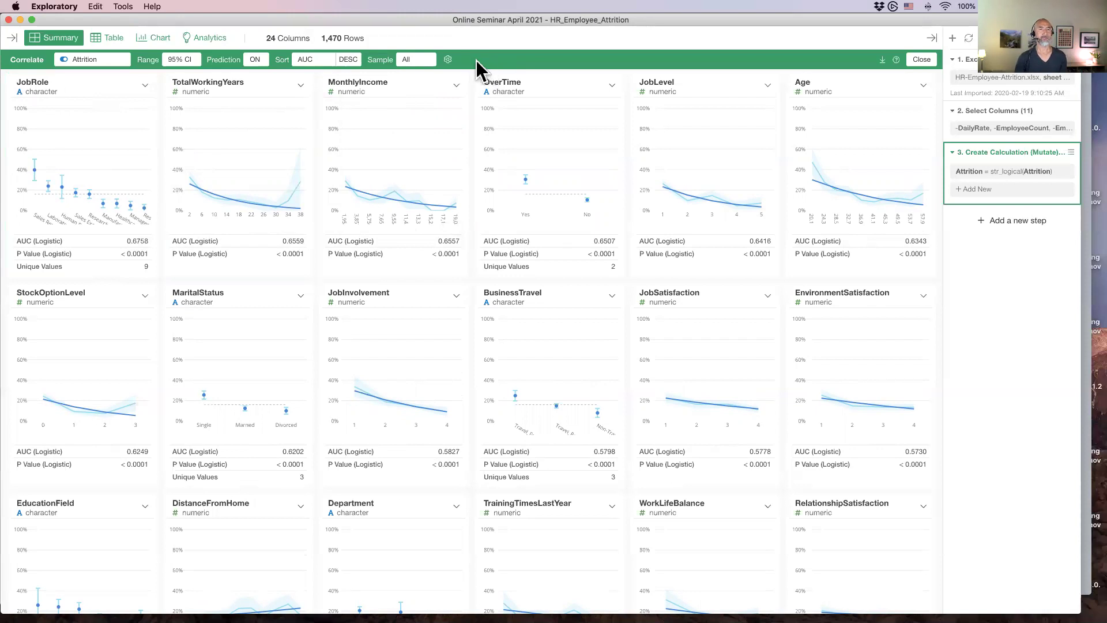
Review the available P value statistical test options in the correlation settings, keep Model Dependent, and close the settings
{"action": "left_click", "coordinate": [448, 60]}
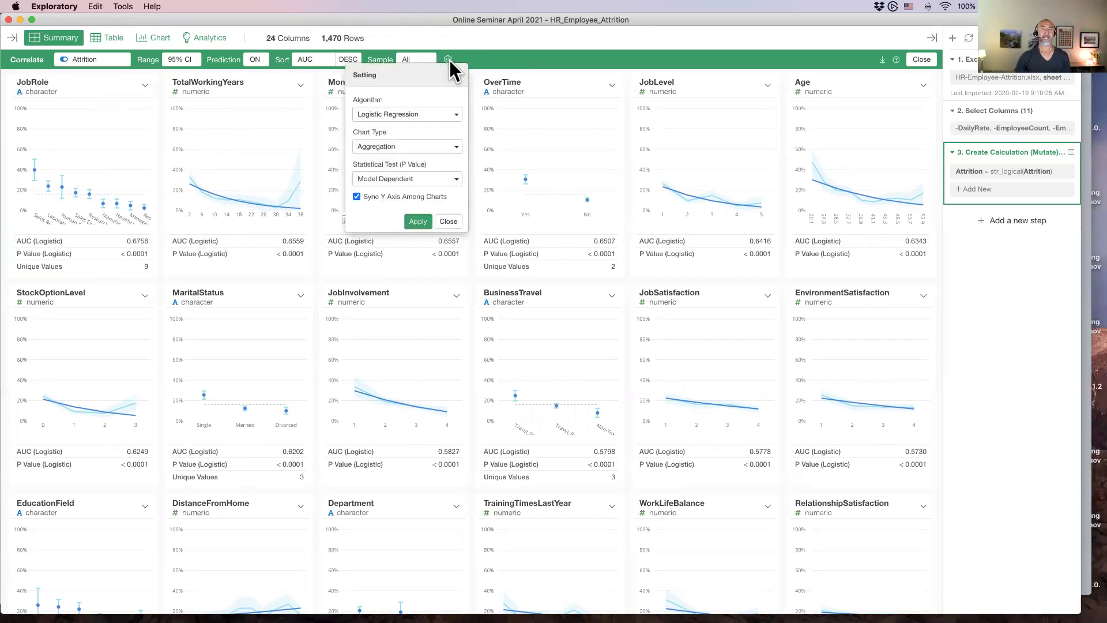
{"action": "left_click", "coordinate": [403, 177]}
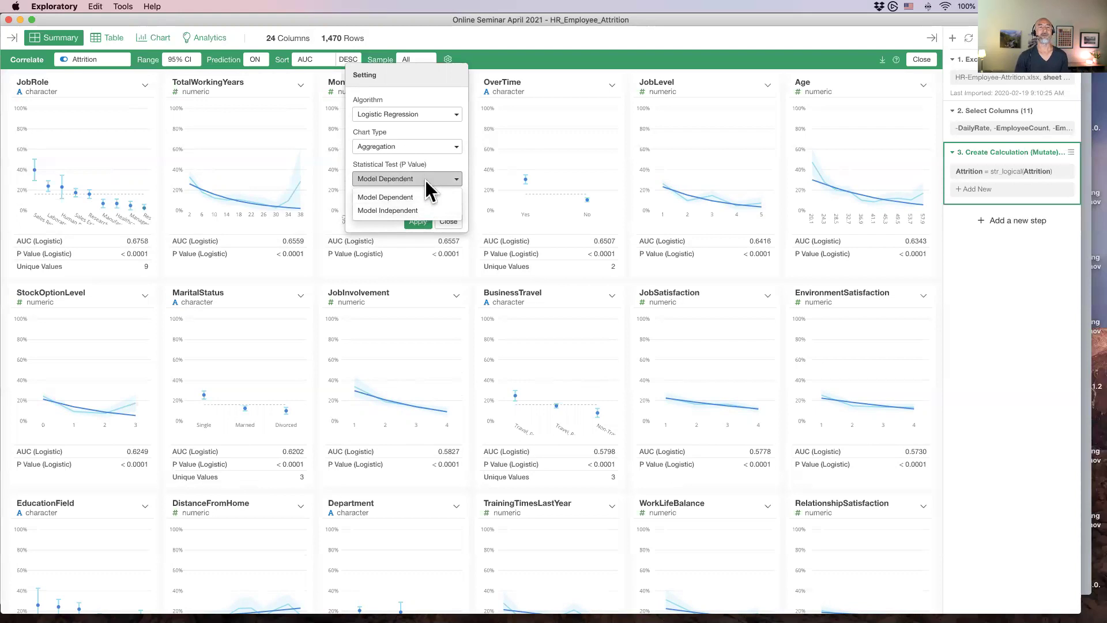
{"action": "left_click", "coordinate": [425, 180]}
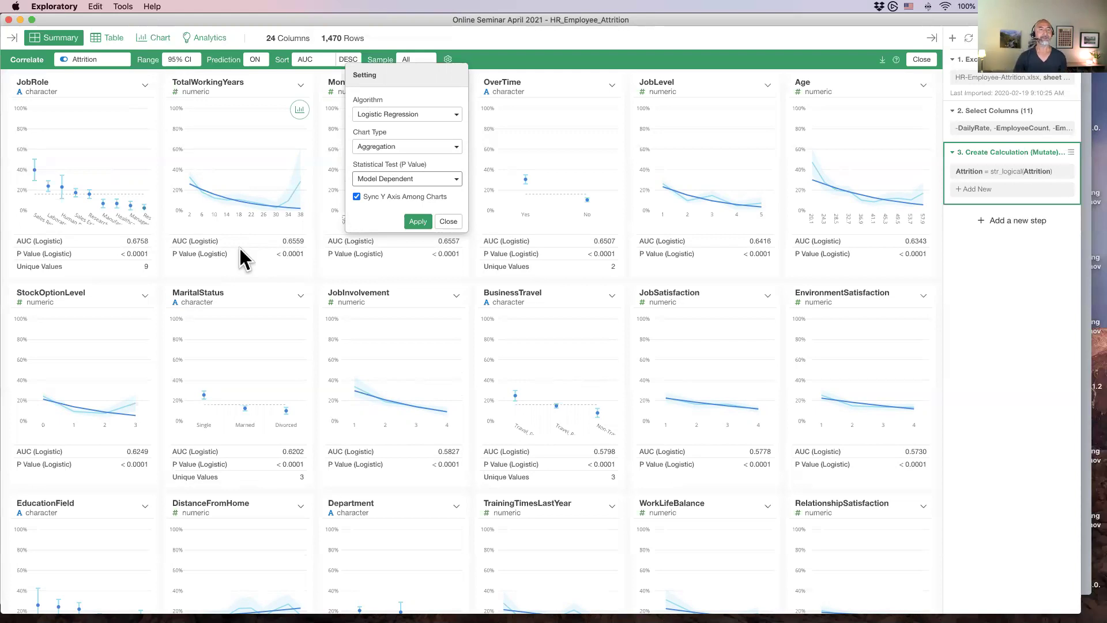
{"action": "left_click", "coordinate": [448, 221]}
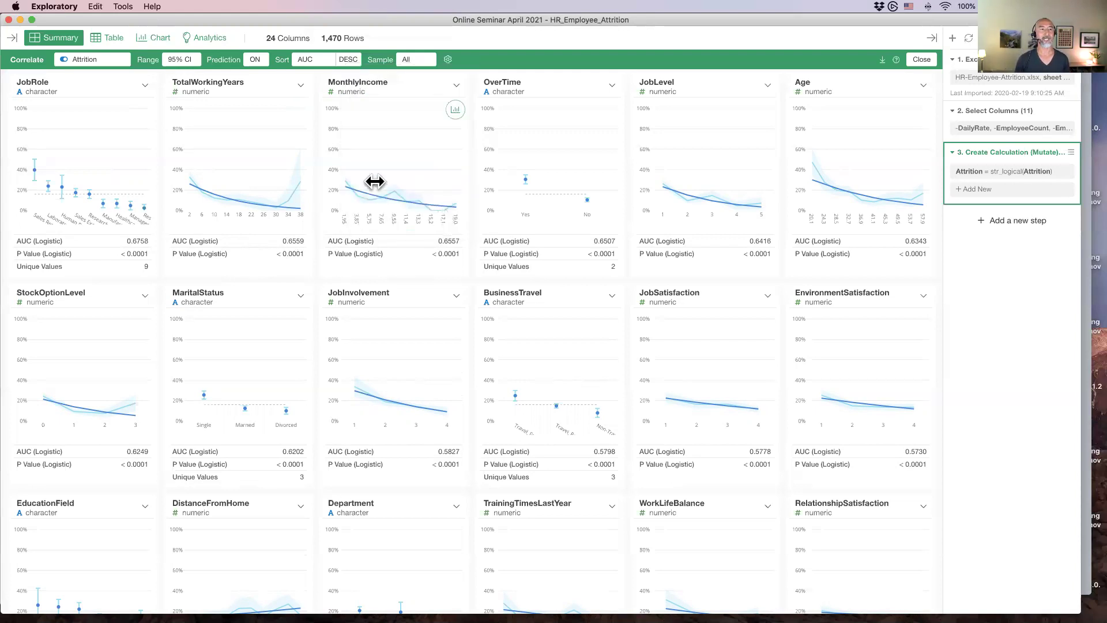
Change the correlation target column to MonthlyIncome
{"action": "left_click", "coordinate": [112, 59]}
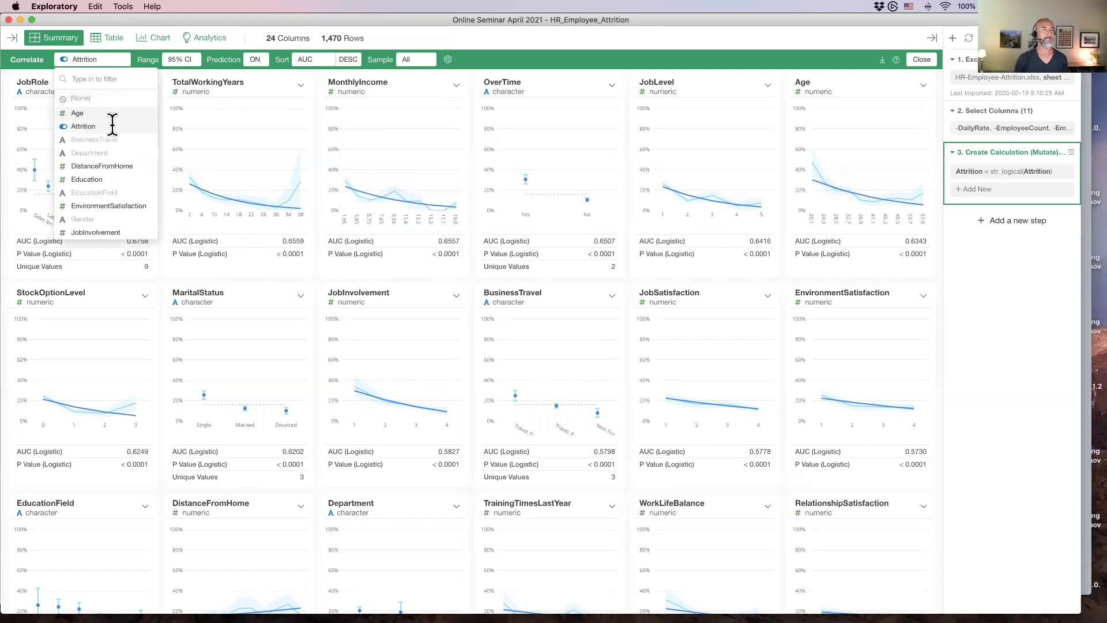
{"action": "scroll", "coordinate": [113, 185], "scroll_direction": "down", "scroll_amount": 4}
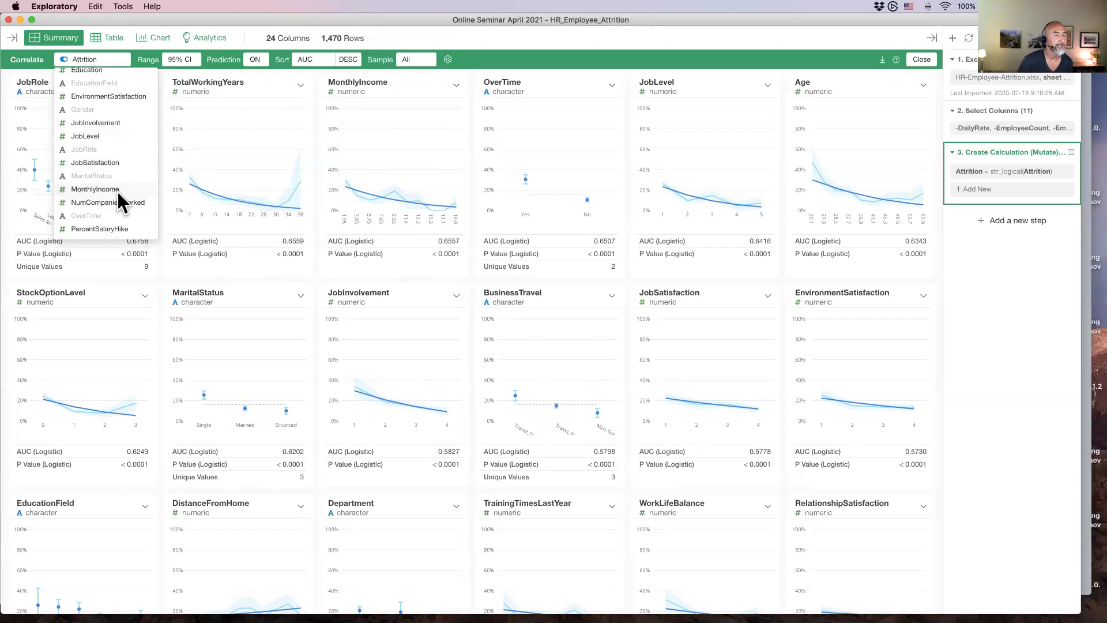
{"action": "left_click", "coordinate": [117, 190]}
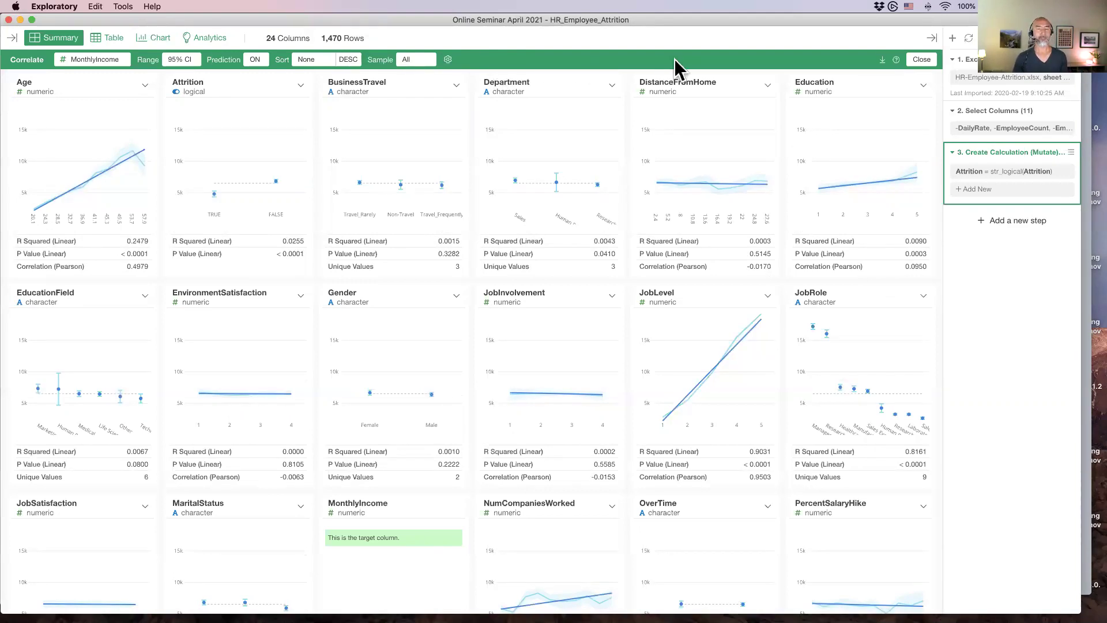
Review the formats offered for exporting the correlation mode's summary data, then dismiss them without exporting
{"action": "left_click", "coordinate": [881, 60]}
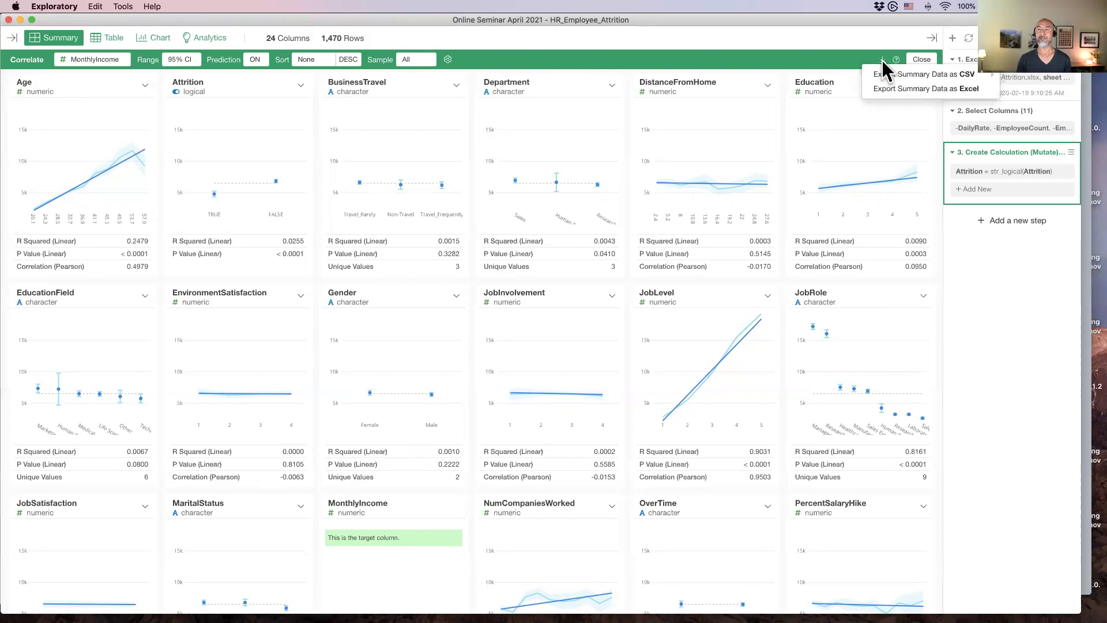
{"action": "mouse_move", "coordinate": [884, 77]}
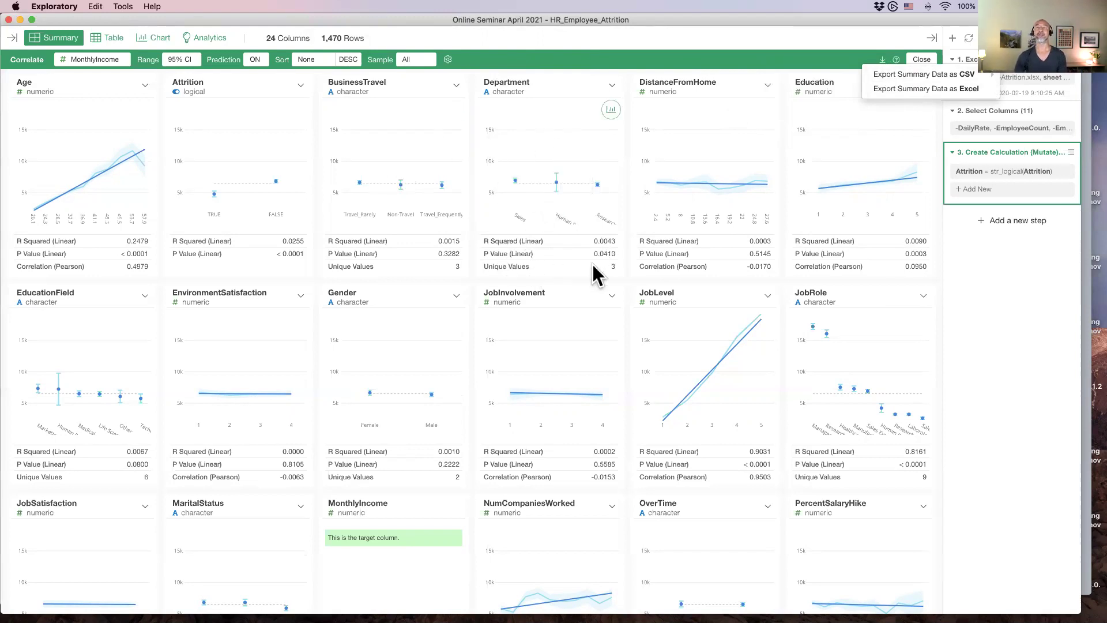
{"action": "left_click", "coordinate": [654, 48]}
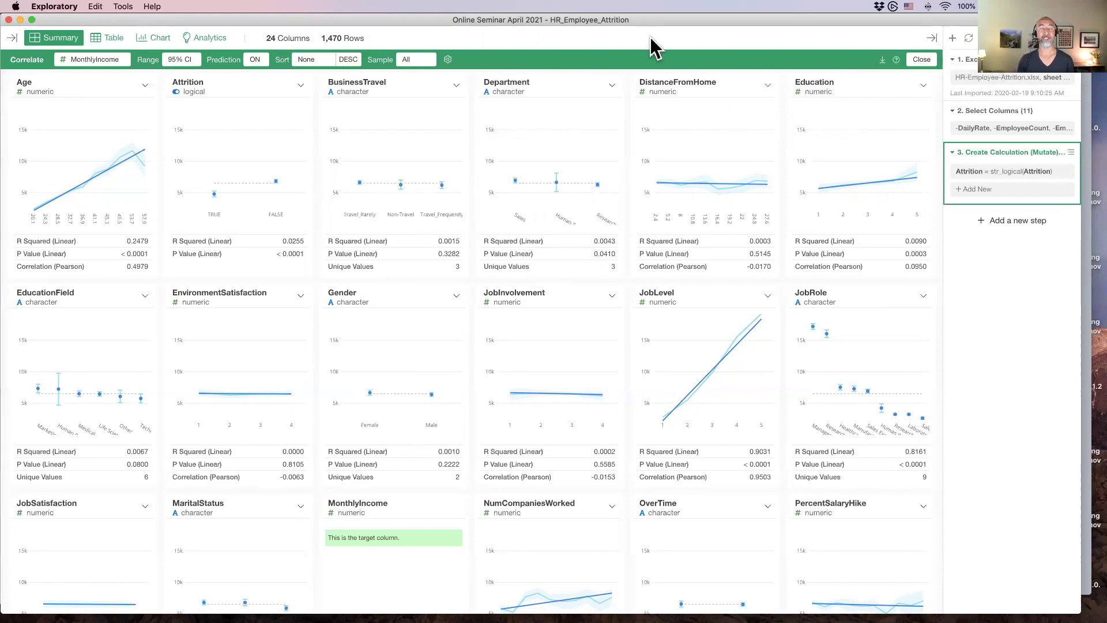
Exit correlation mode and check the summary data export options, including the CSV separators
{"action": "left_click", "coordinate": [922, 60]}
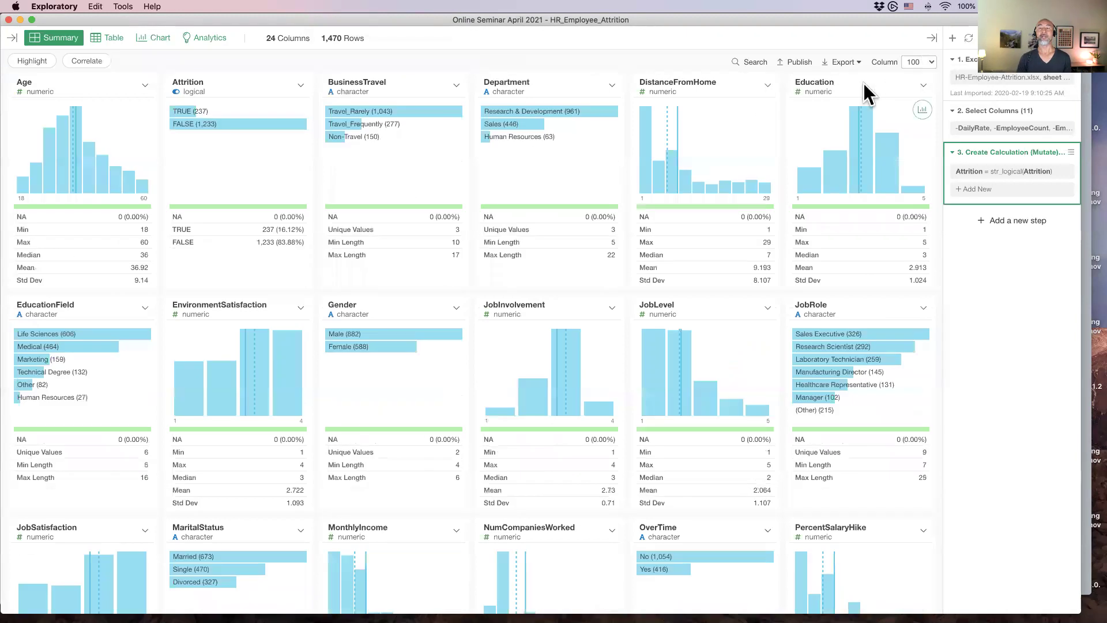
{"action": "left_click", "coordinate": [849, 62]}
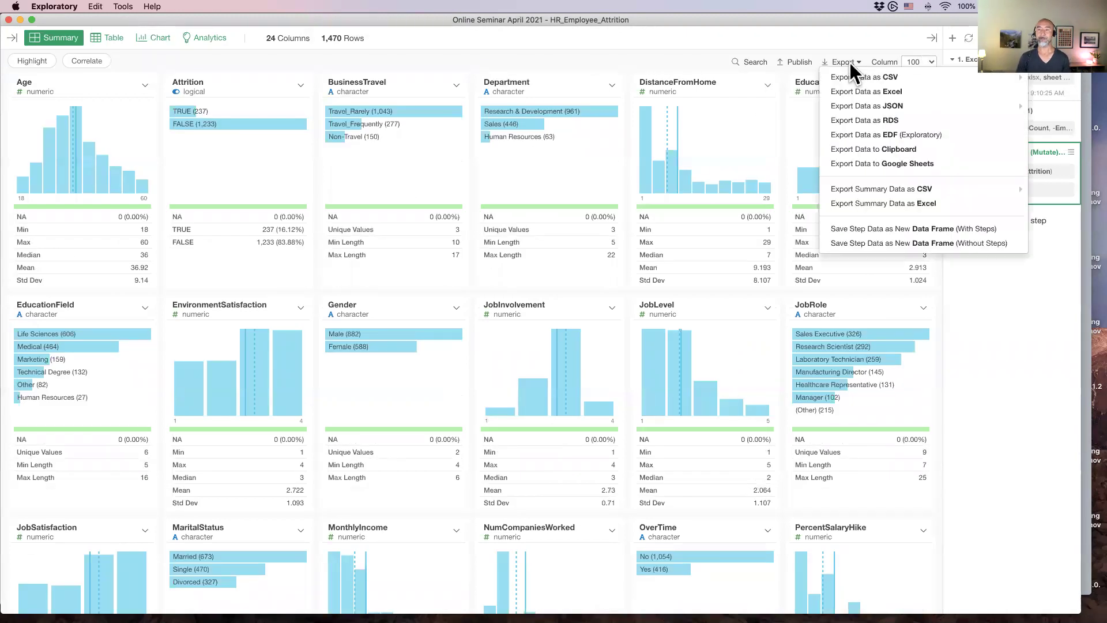
{"action": "mouse_move", "coordinate": [868, 190]}
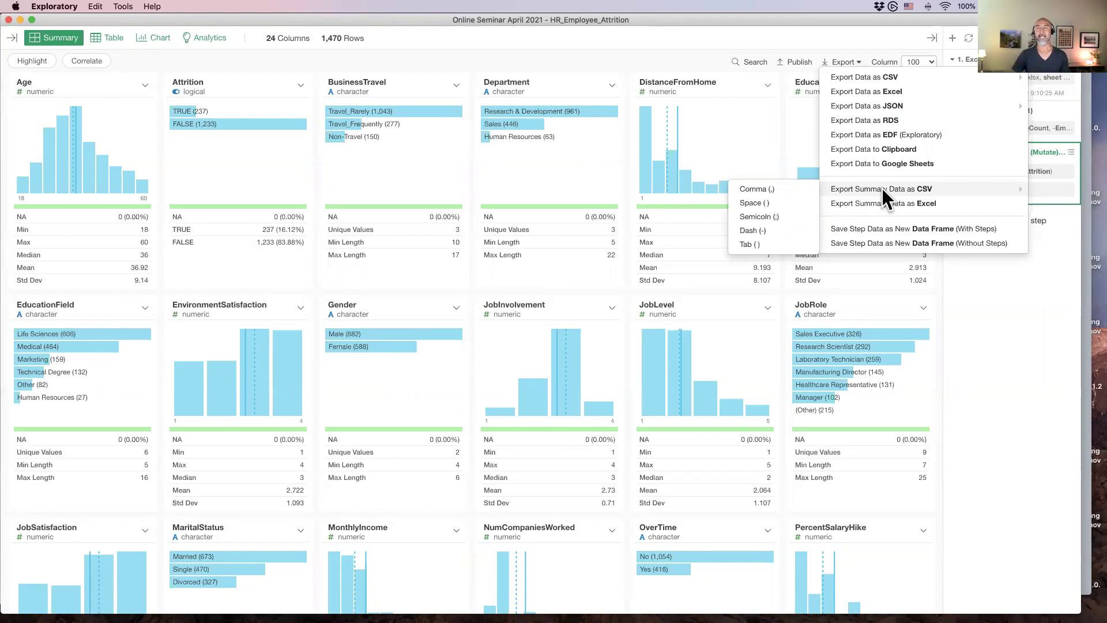
Switch to Keynote and start the slideshow from slide 26, which shows the exported HR_Employee_Attrition_Summary sheet
{"action": "key", "text": "super+Tab"}
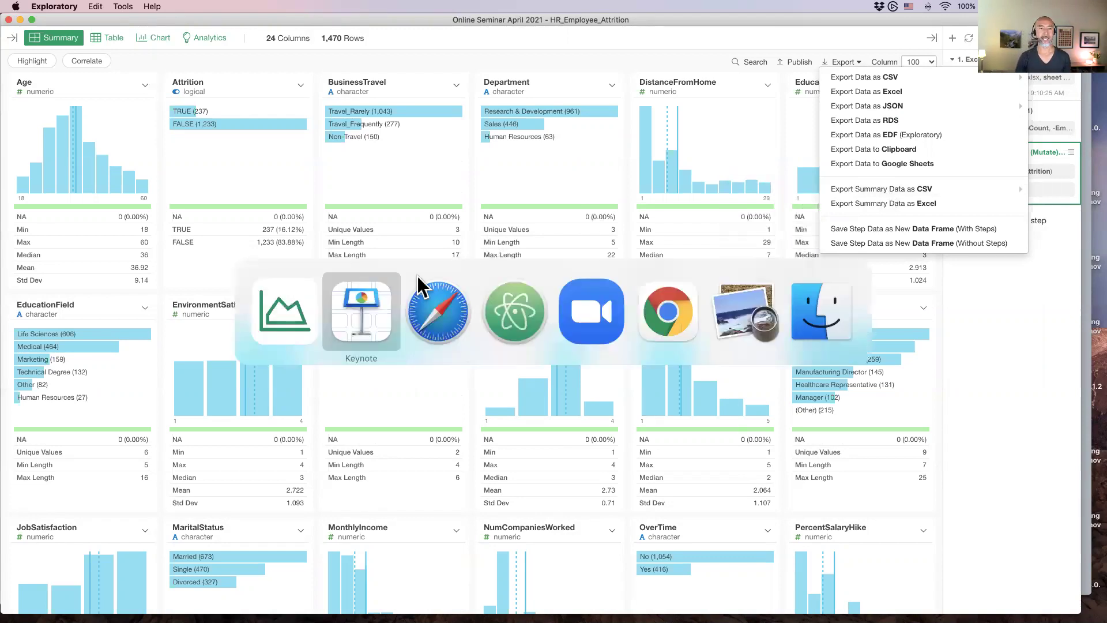
{"action": "scroll", "coordinate": [61, 313], "scroll_direction": "down", "scroll_amount": 10}
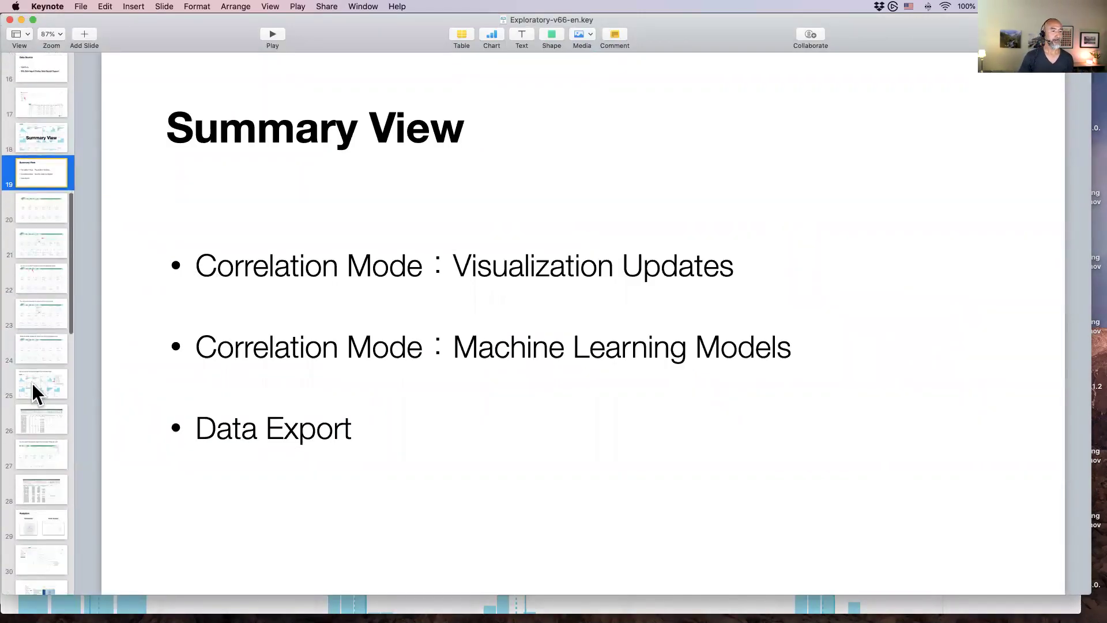
{"action": "left_click", "coordinate": [32, 383]}
{"action": "left_click", "coordinate": [32, 416]}
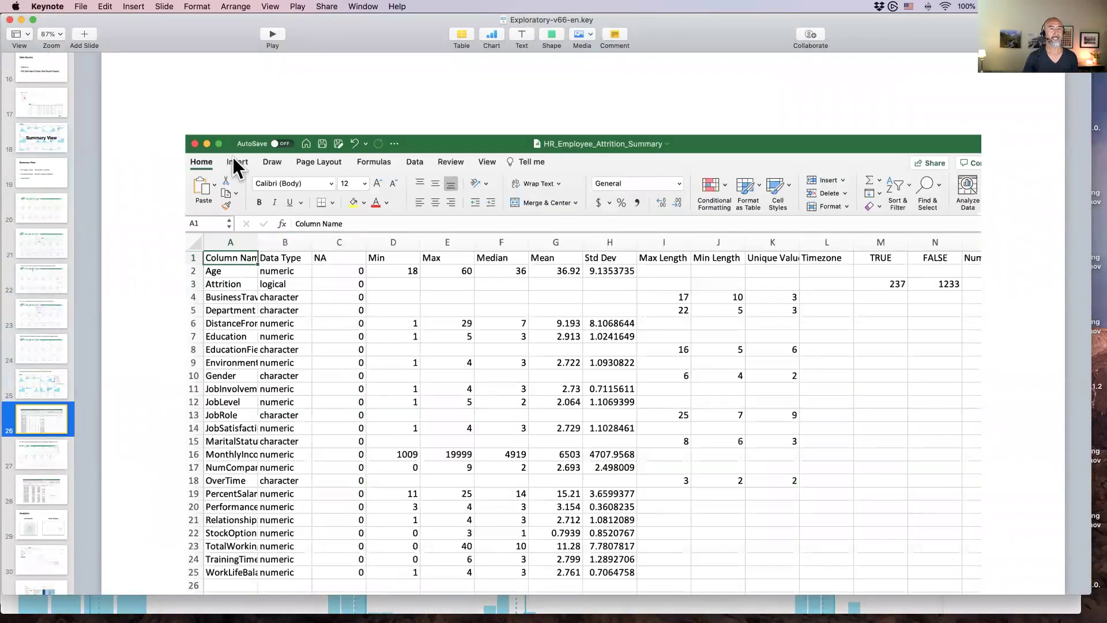
{"action": "left_click", "coordinate": [272, 36]}
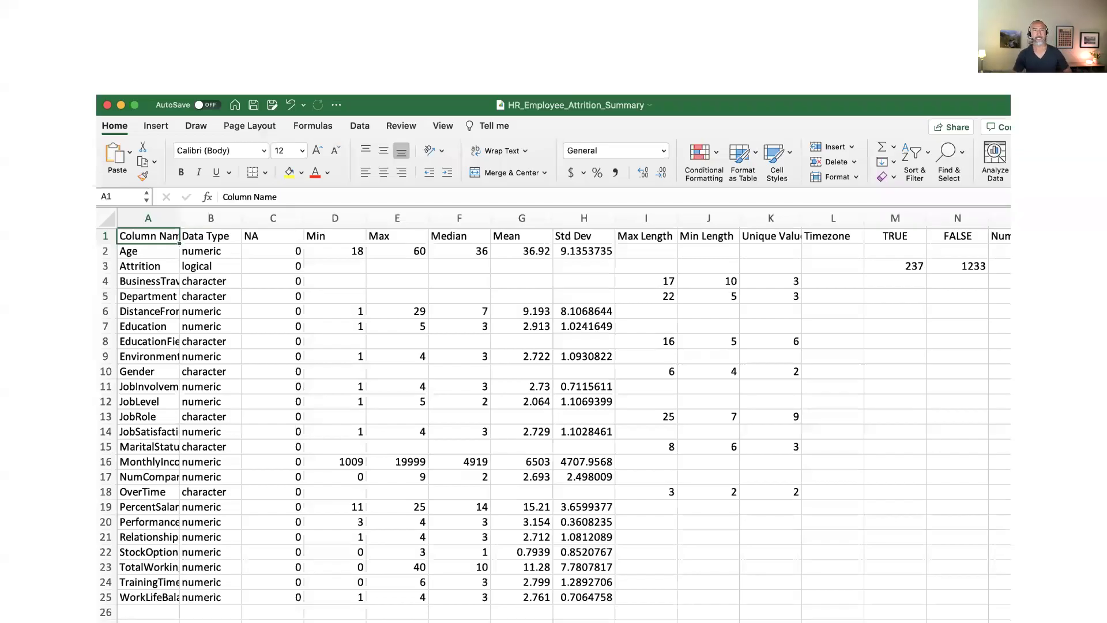
Advance the slideshow past the correlation mode export slides to the Analytics slide on Text Analysis and Factor Analysis
{"action": "key", "text": "Right"}
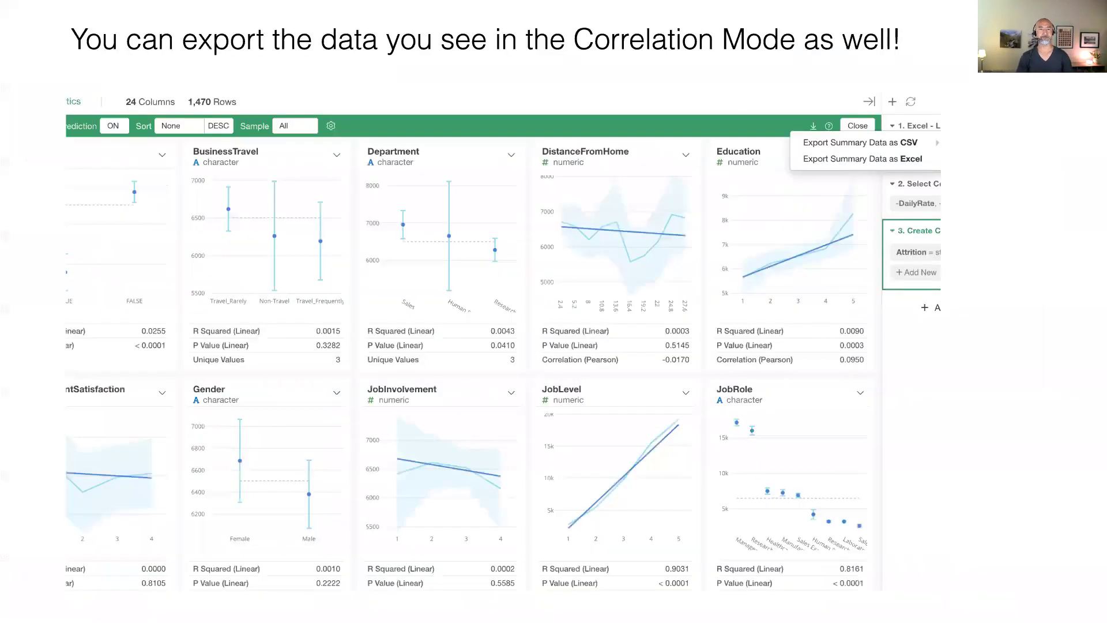
{"action": "key", "text": "Right"}
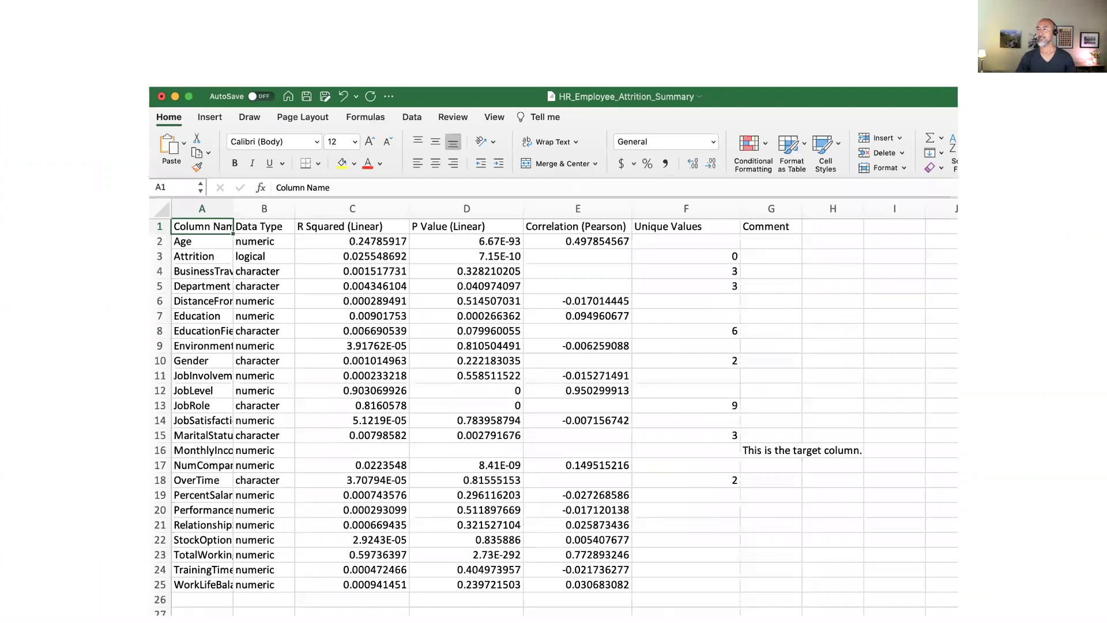
{"action": "key", "text": "Right"}
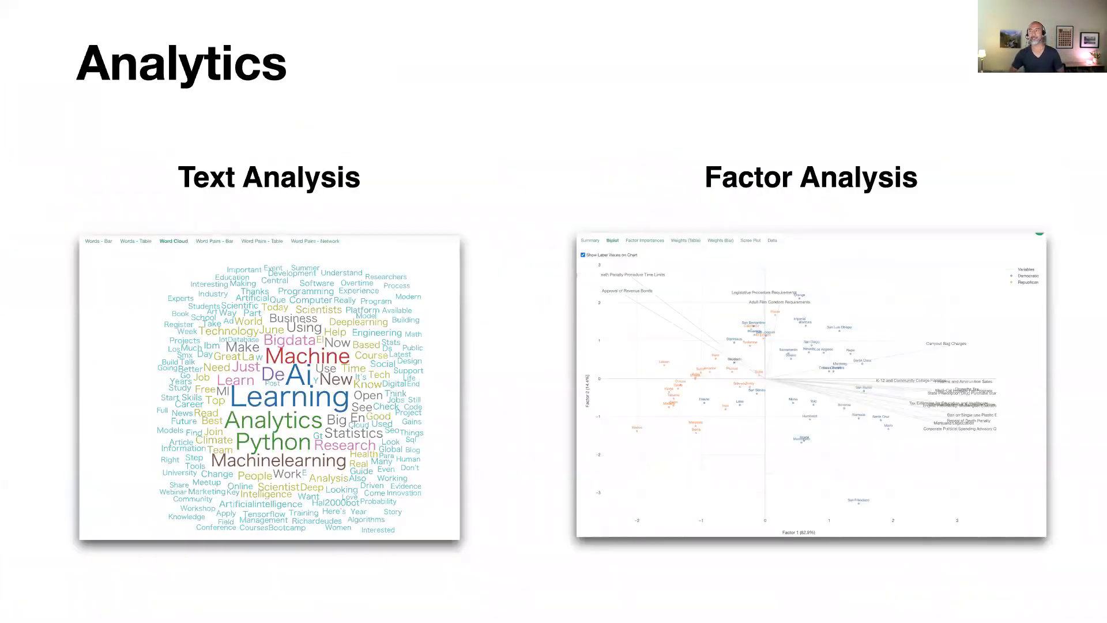
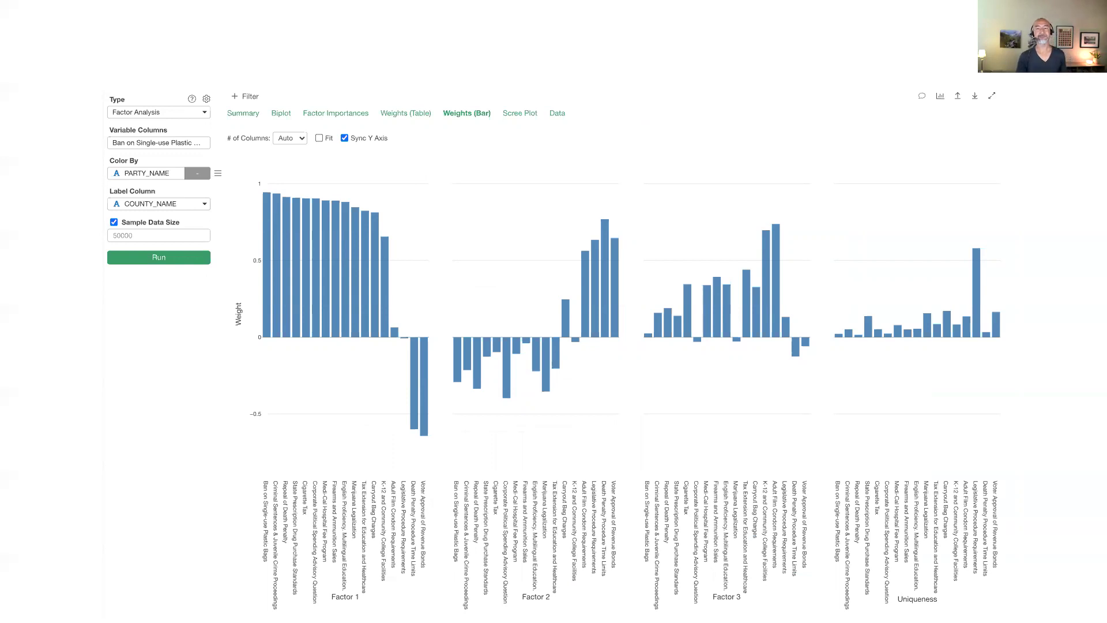
Leave the slideshow and switch back to Exploratory
{"action": "left_click", "coordinate": [519, 113]}
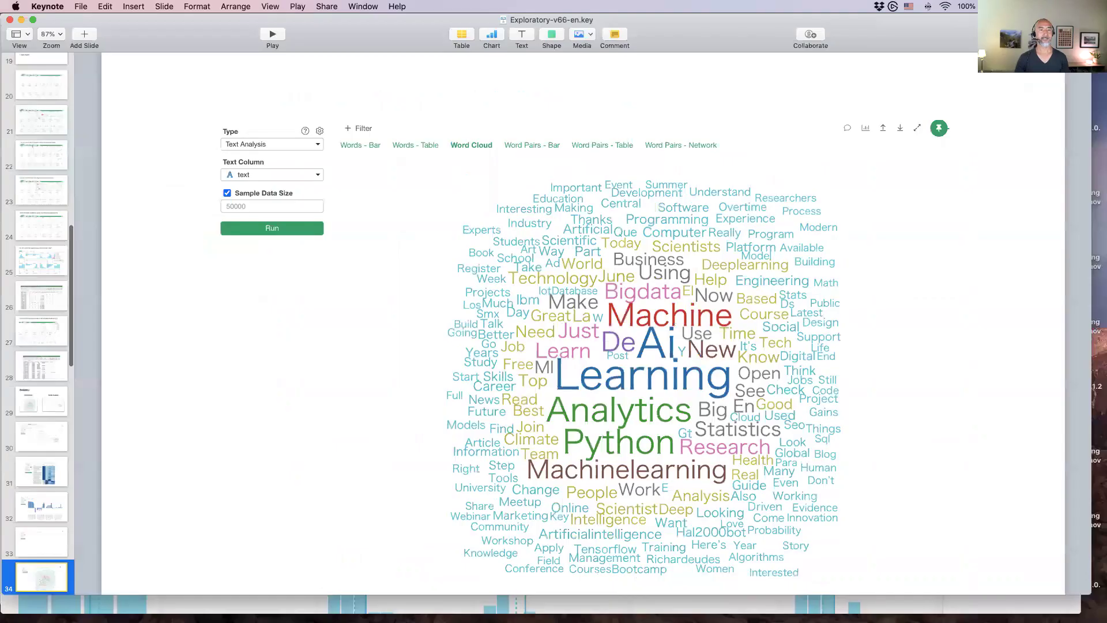
{"action": "key", "text": "super+Tab"}
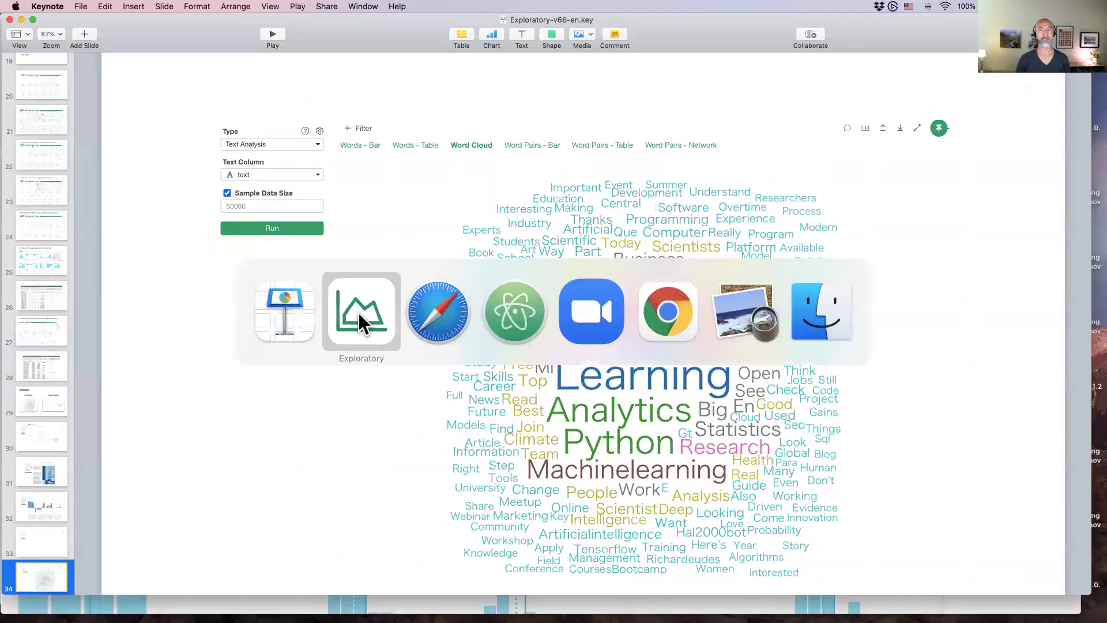
{"action": "left_click", "coordinate": [359, 322]}
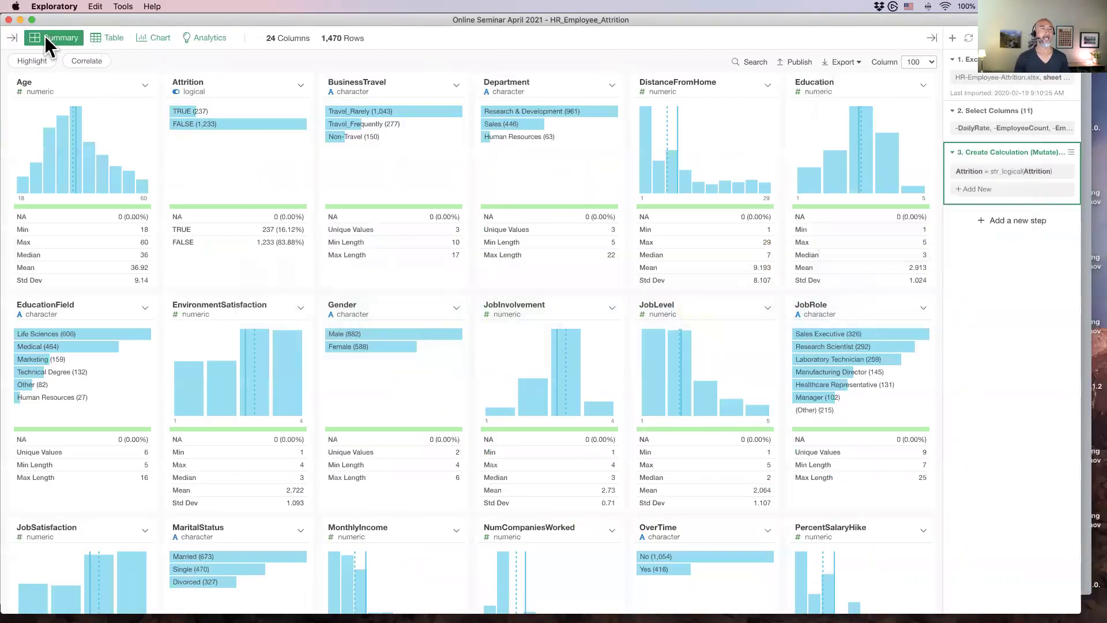
Open the Tweets_DS data frame from the project list and limit the word cloud's token values to the top 500
{"action": "left_click", "coordinate": [12, 38]}
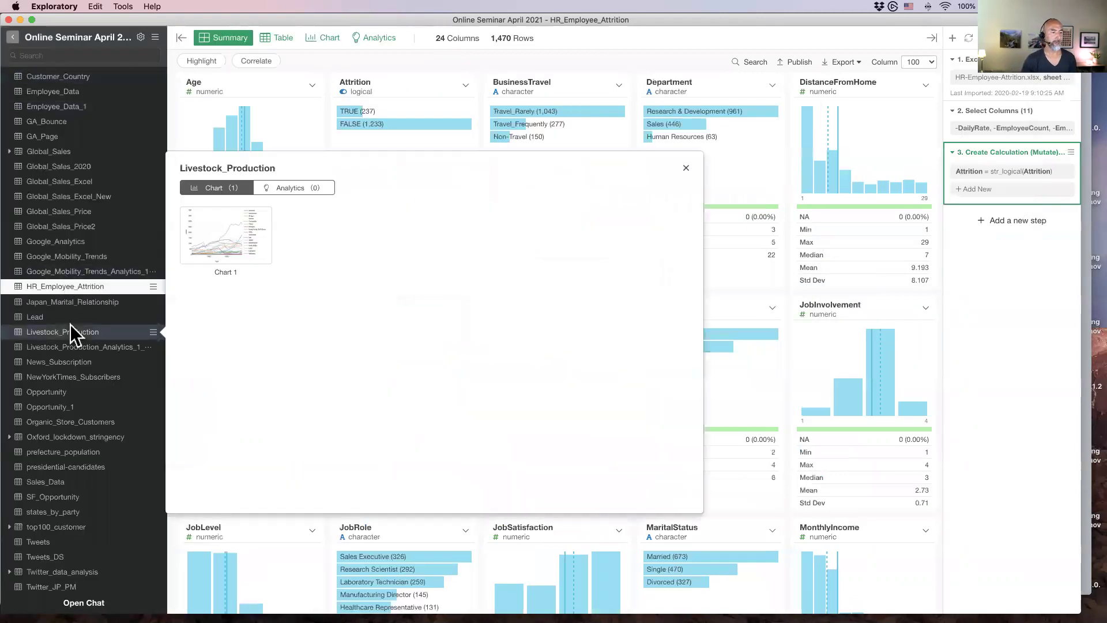
{"action": "scroll", "coordinate": [70, 311], "scroll_direction": "down", "scroll_amount": 10}
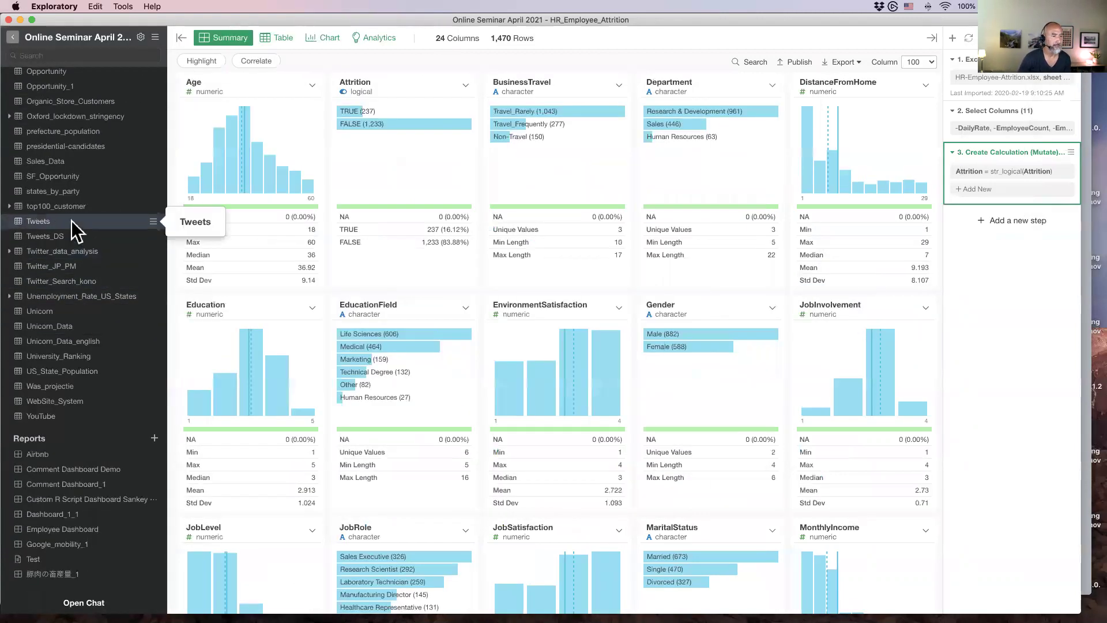
{"action": "left_click", "coordinate": [71, 240]}
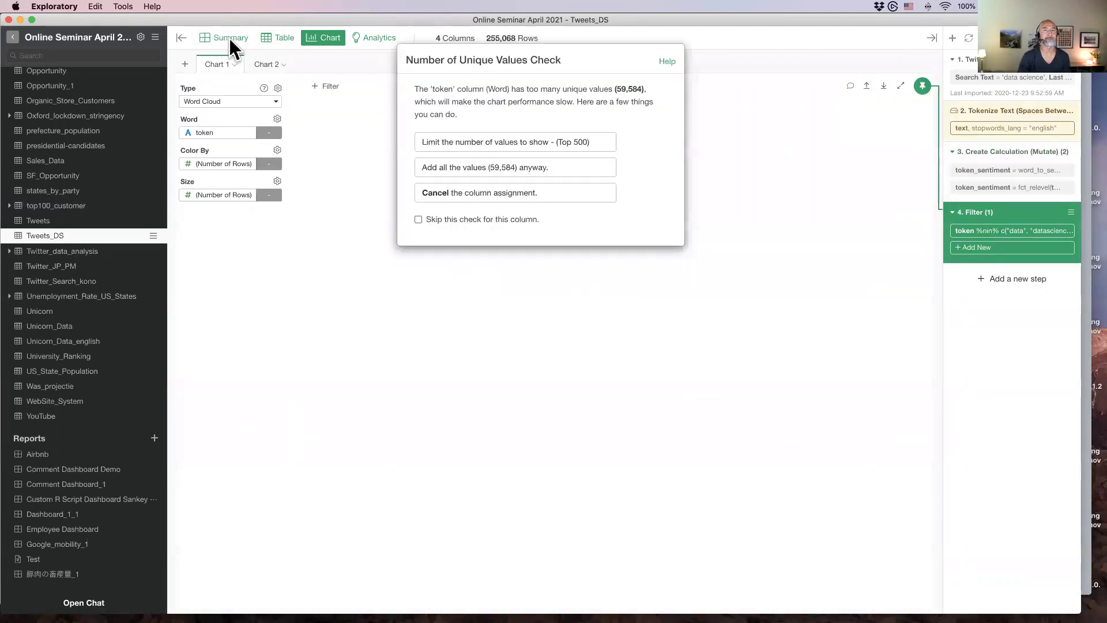
{"action": "left_click", "coordinate": [458, 142]}
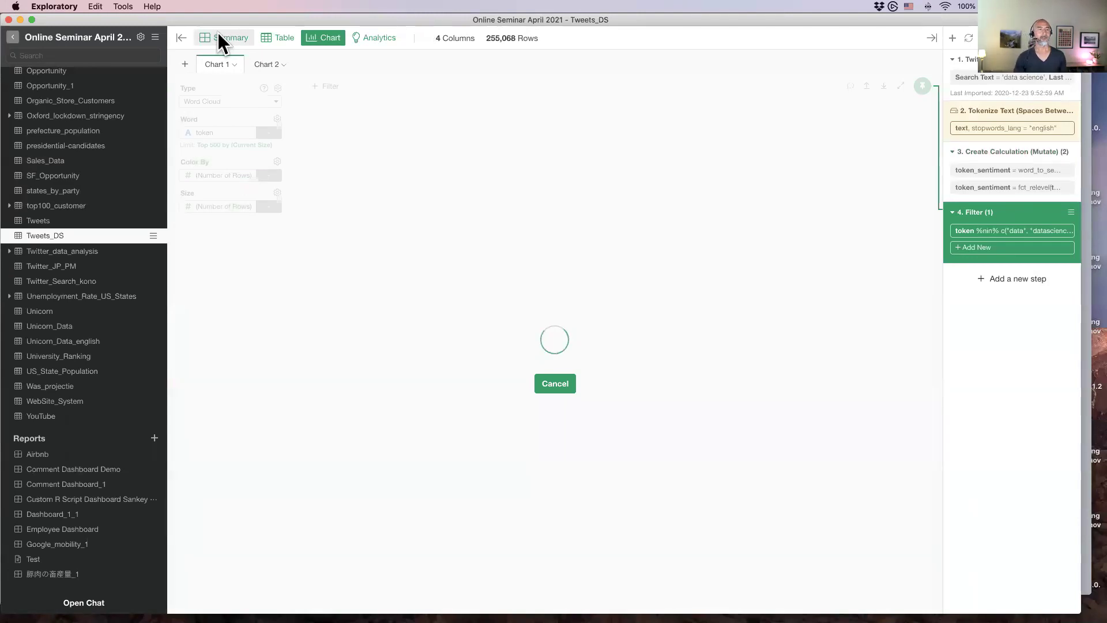
{"action": "mouse_move", "coordinate": [70, 237]}
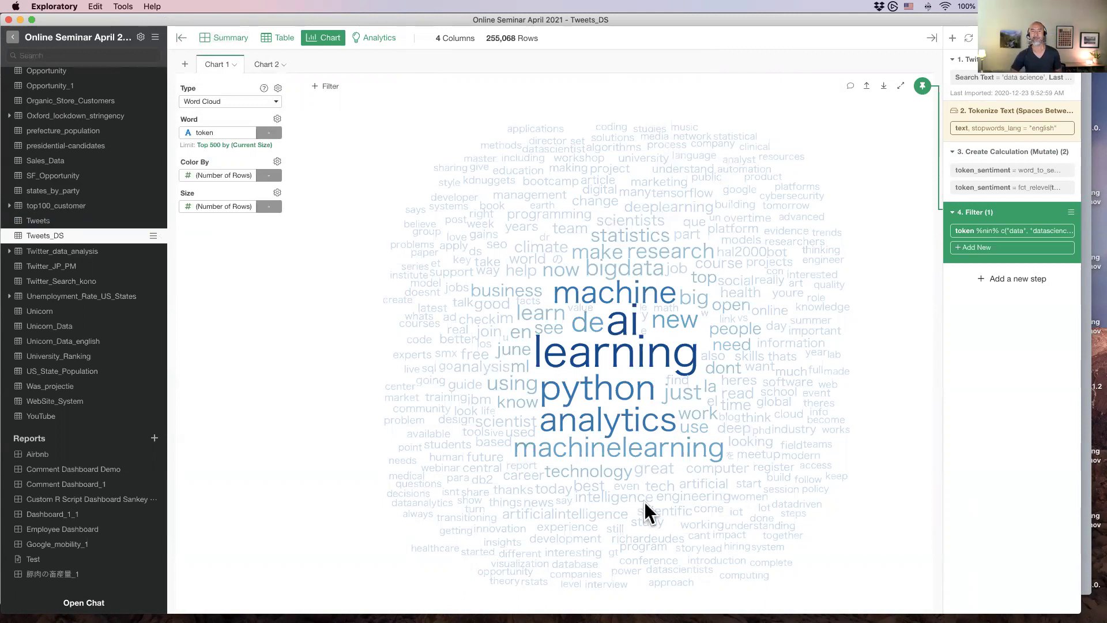
View the Tweets_DS table and its original tweets at the Twitter source step, with the data frame list collapsed
{"action": "left_click", "coordinate": [272, 37]}
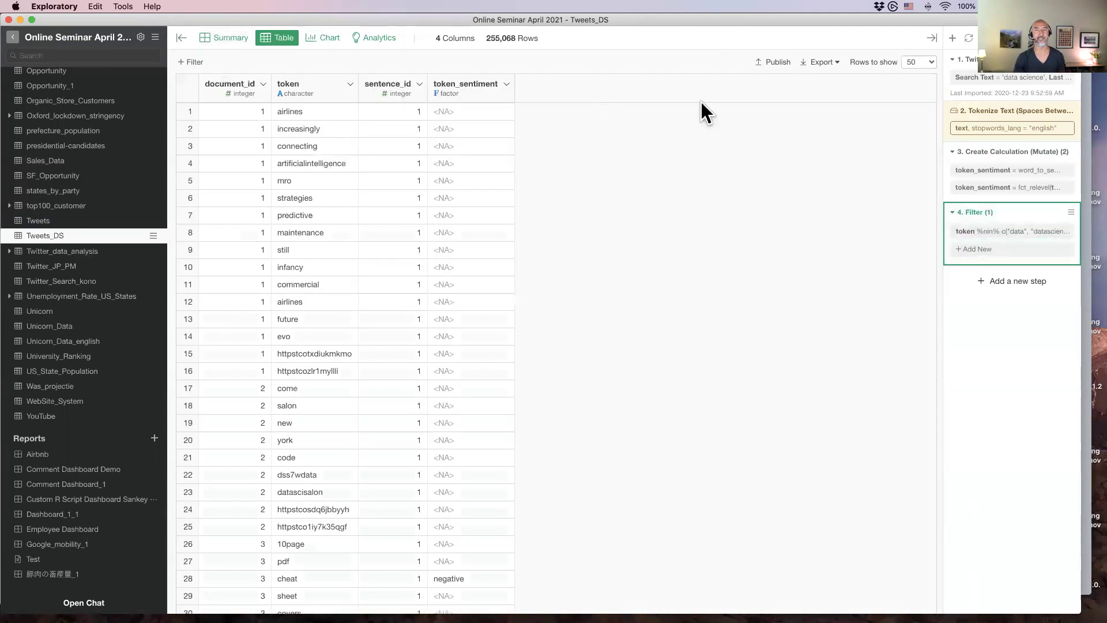
{"action": "left_click", "coordinate": [979, 66]}
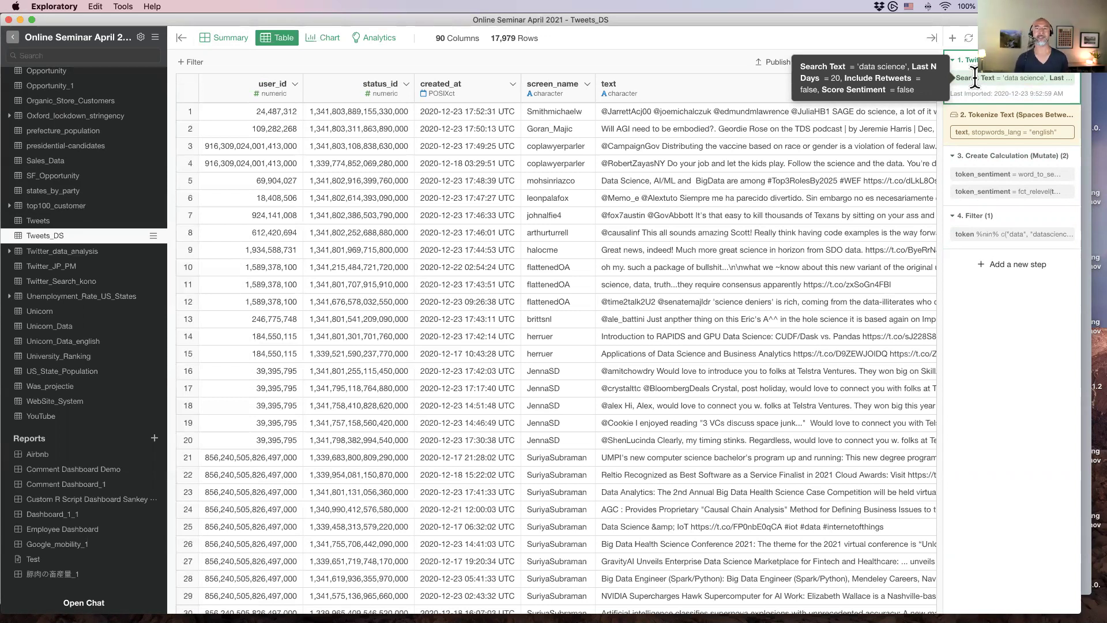
{"action": "left_click", "coordinate": [177, 36]}
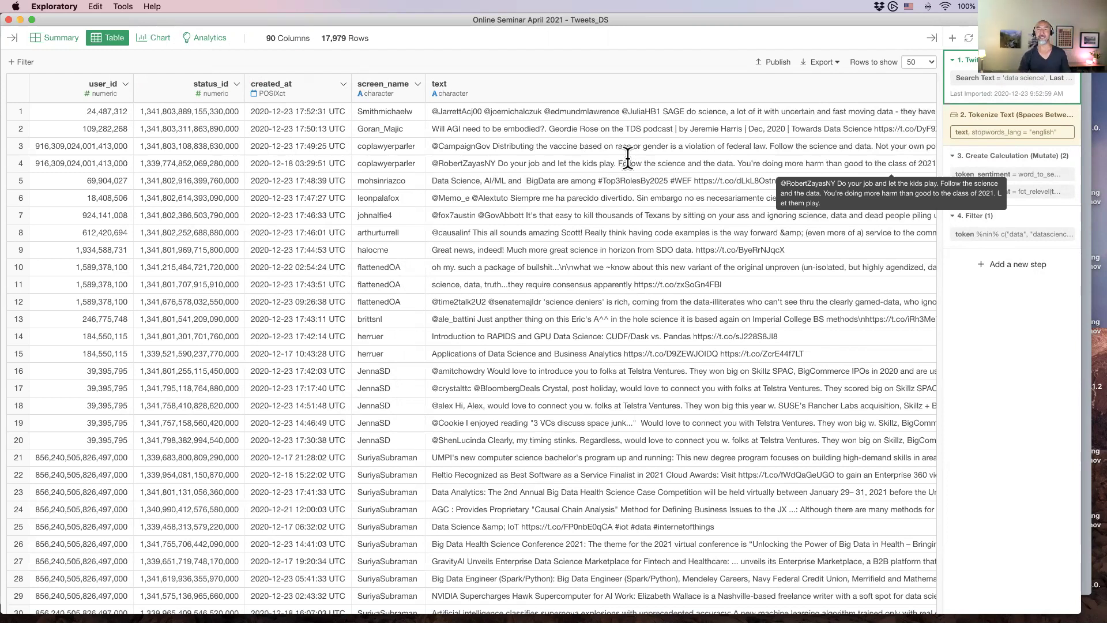
Inspect the table at the Tokenize Text and Filter steps, then return to the word cloud chart
{"action": "left_click", "coordinate": [973, 113]}
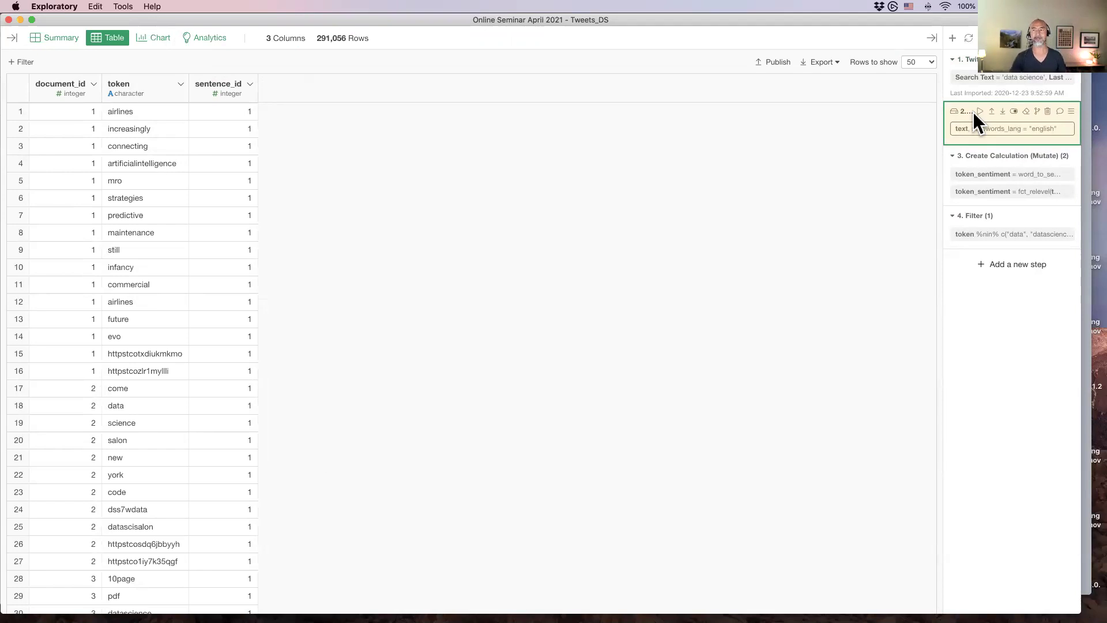
{"action": "left_click", "coordinate": [977, 216]}
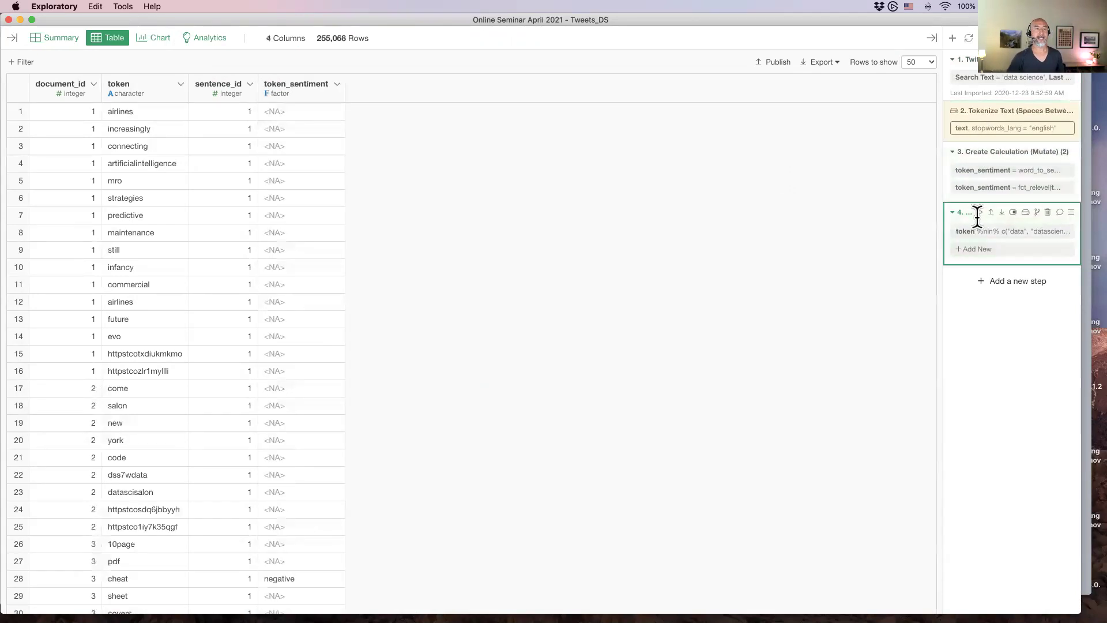
{"action": "left_click", "coordinate": [157, 37]}
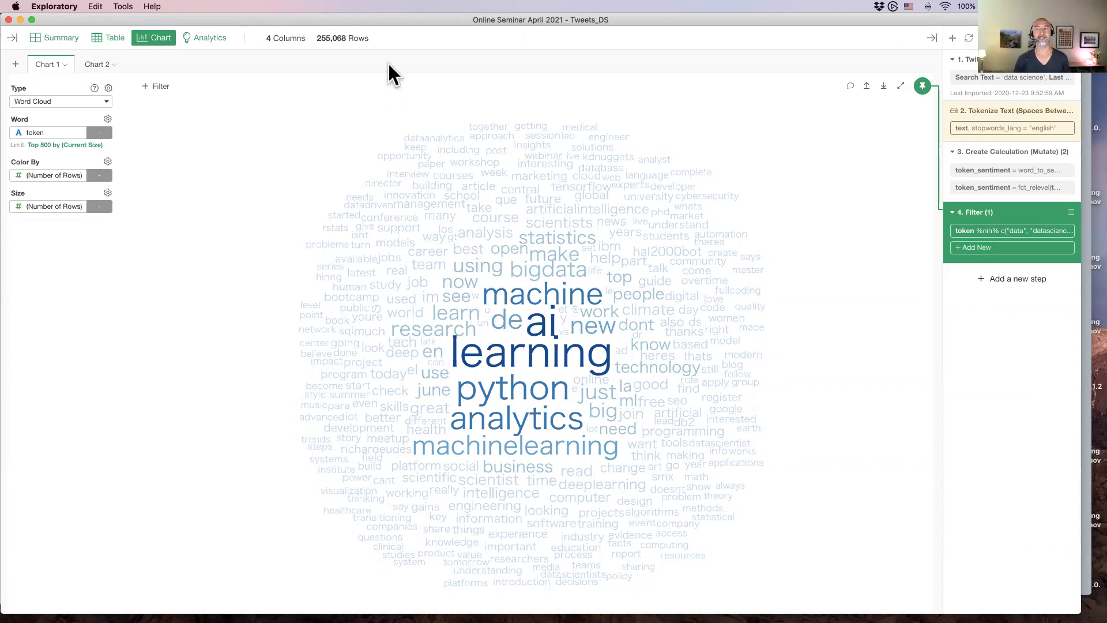
Switch the analytics to the Twitter source step and view the table of original tweets at that step
{"action": "left_click", "coordinate": [206, 37]}
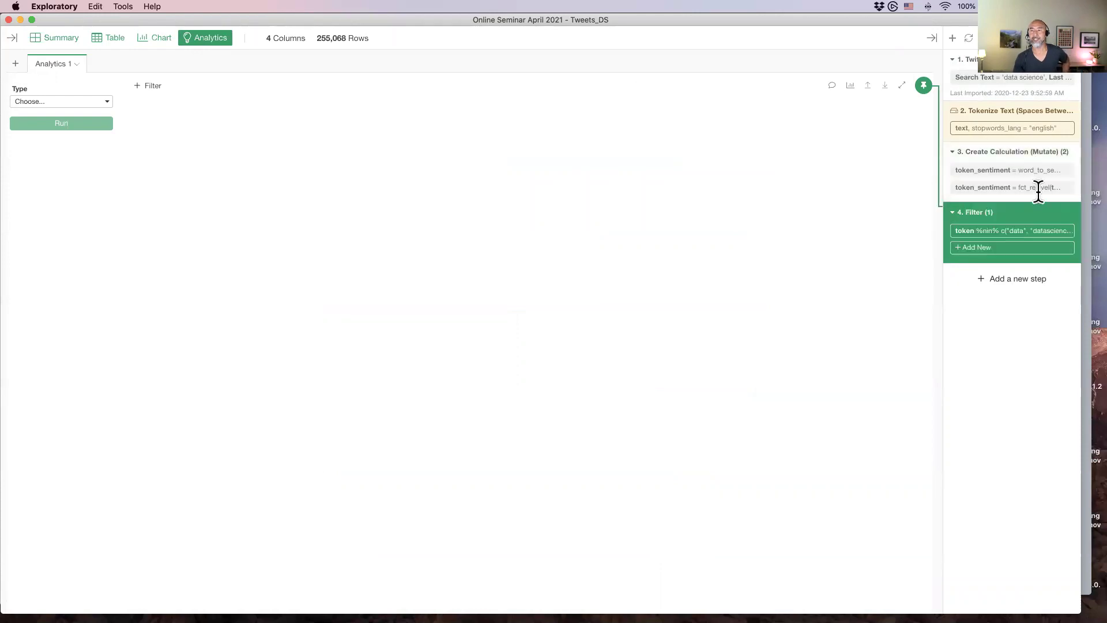
{"action": "left_click", "coordinate": [981, 76]}
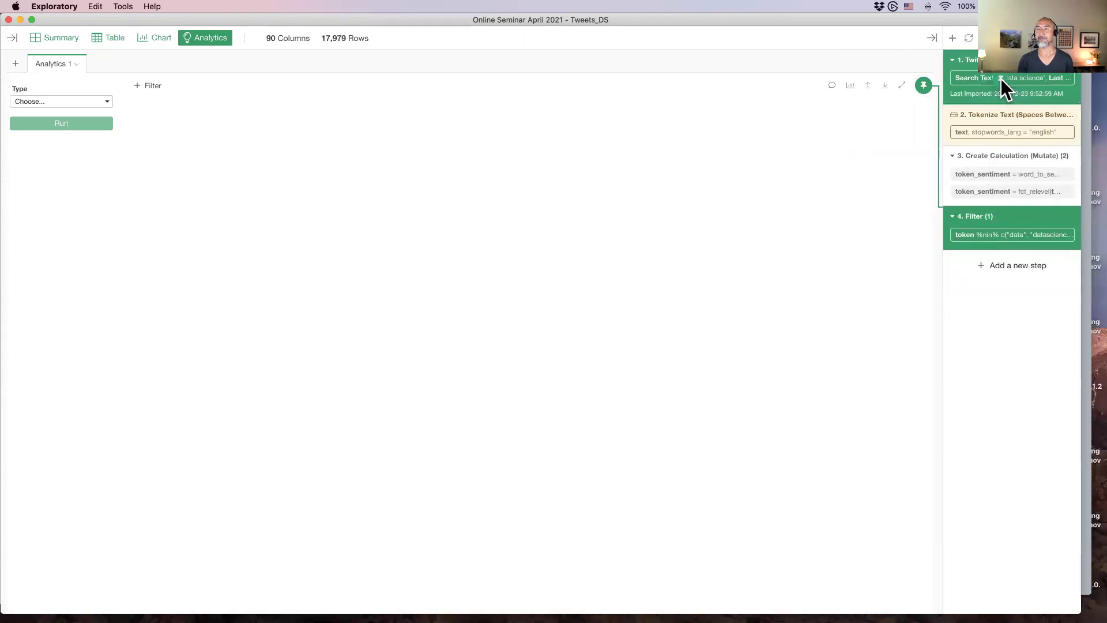
{"action": "mouse_move", "coordinate": [1000, 79]}
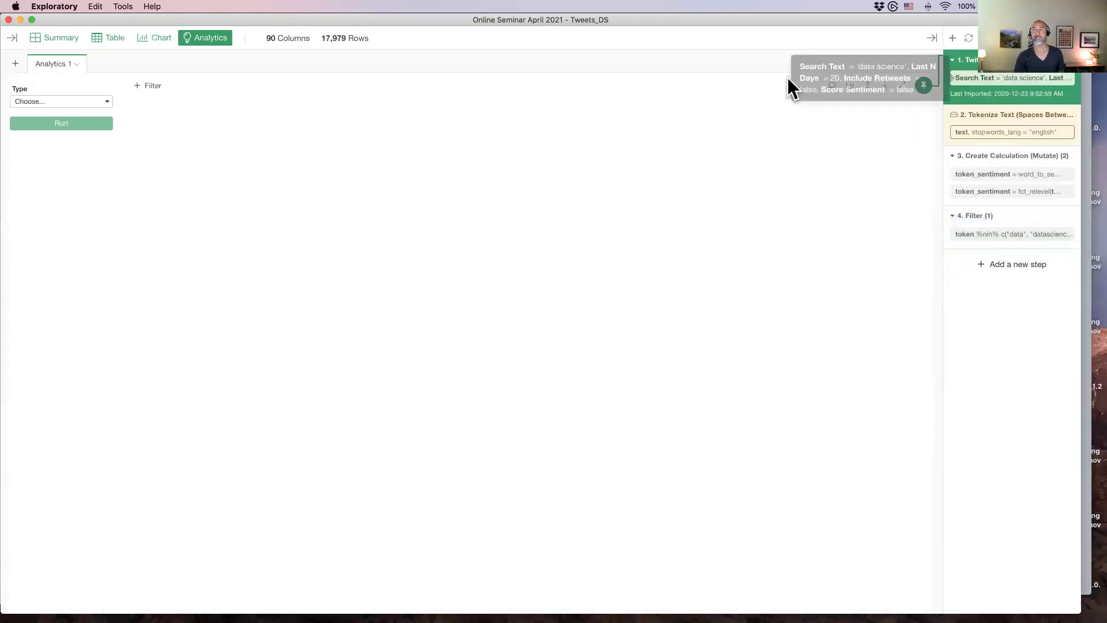
{"action": "left_click", "coordinate": [110, 39]}
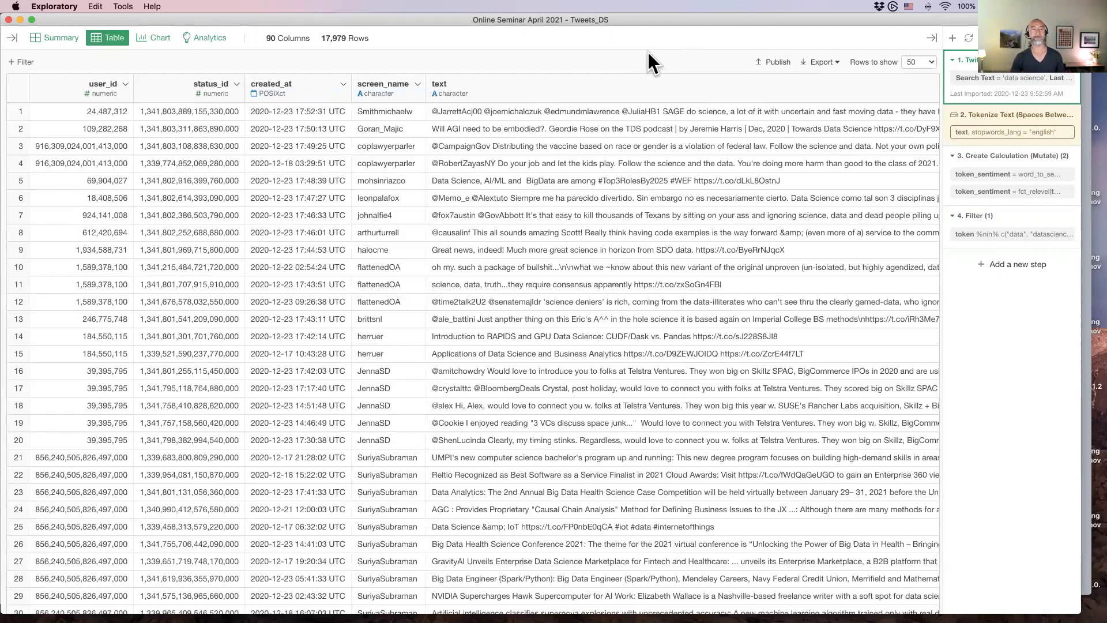
Create a Text Analysis on the text column at the Twitter source step and run it
{"action": "left_click", "coordinate": [200, 36]}
{"action": "left_click", "coordinate": [67, 102]}
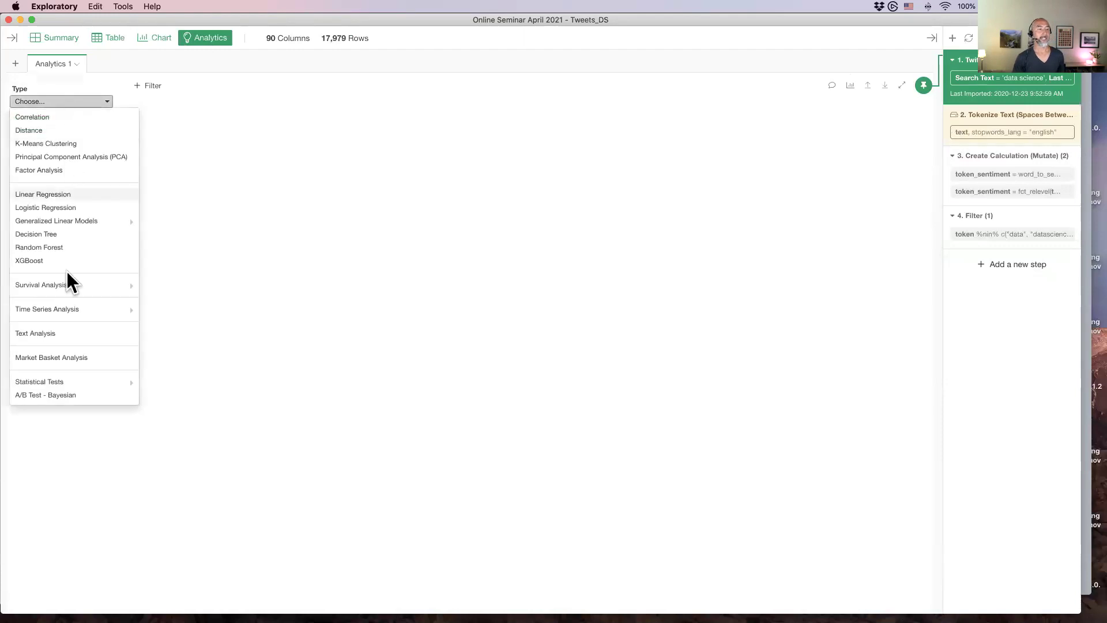
{"action": "left_click", "coordinate": [66, 333]}
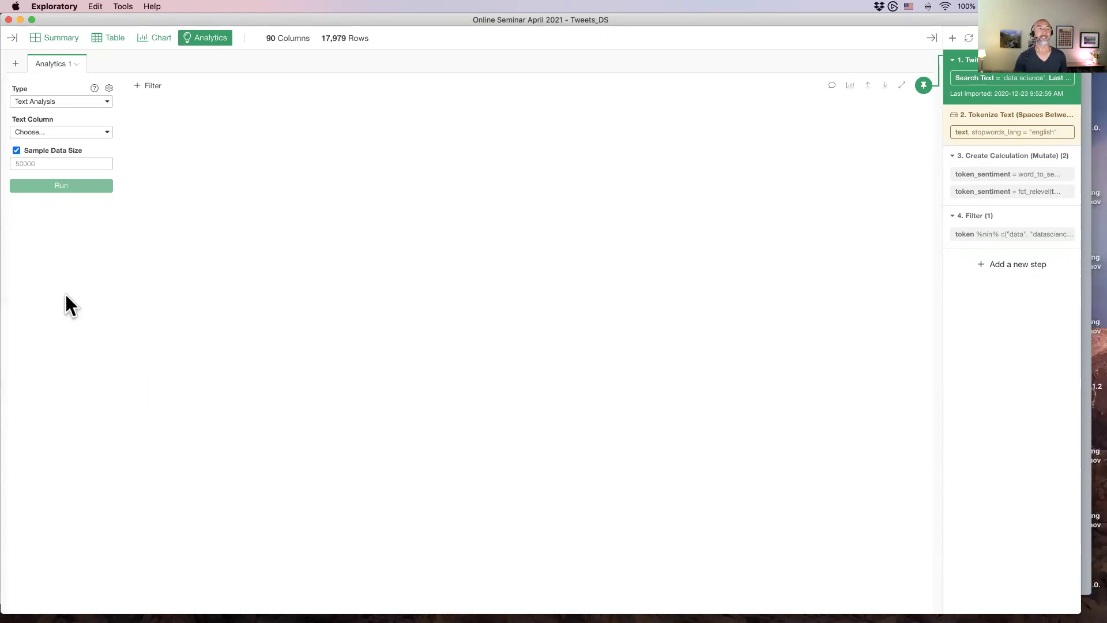
{"action": "left_click", "coordinate": [64, 132]}
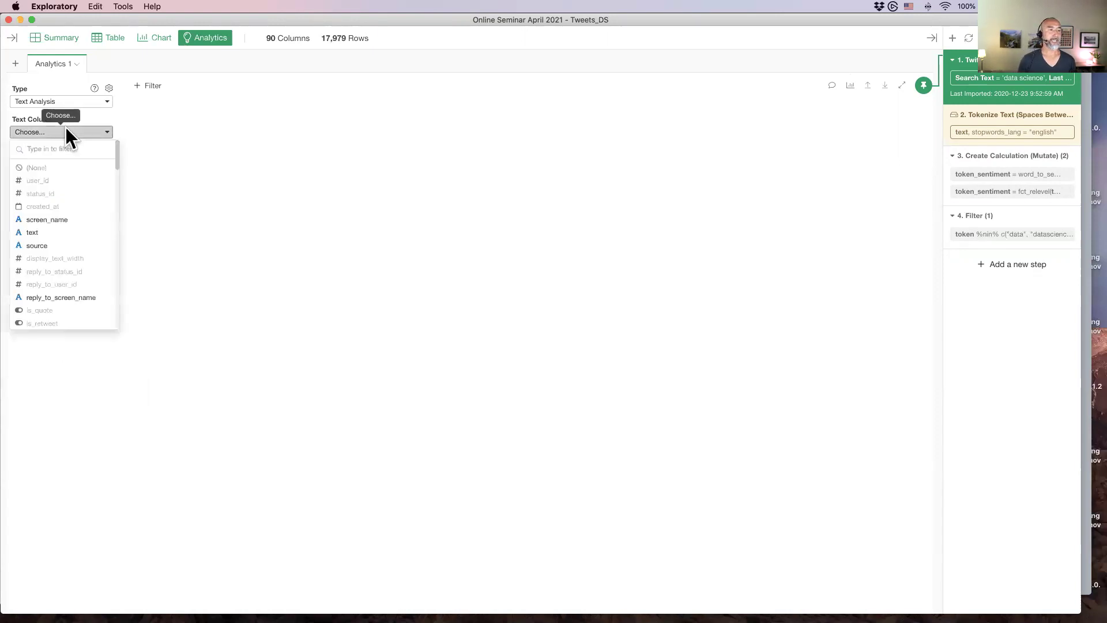
{"action": "left_click", "coordinate": [60, 234]}
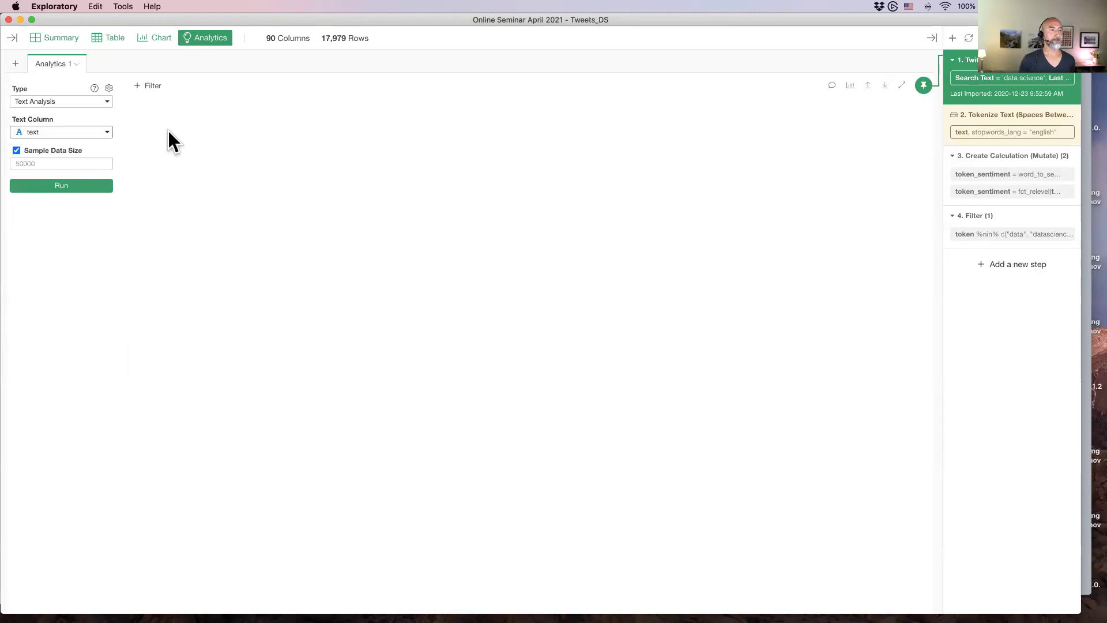
{"action": "left_click", "coordinate": [68, 185]}
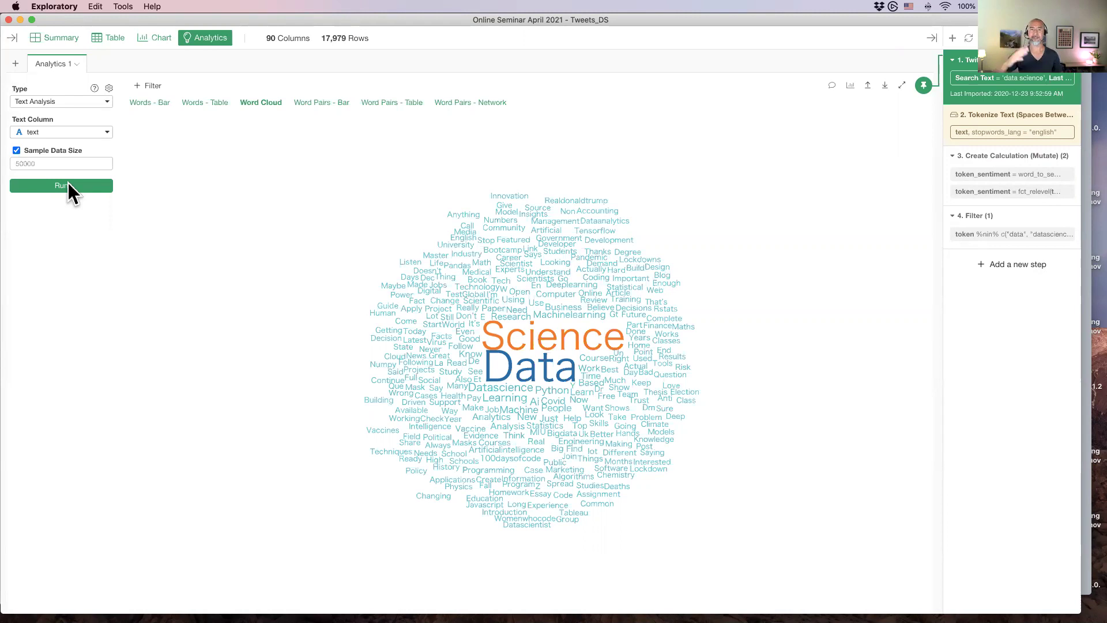
{"action": "left_click", "coordinate": [68, 183]}
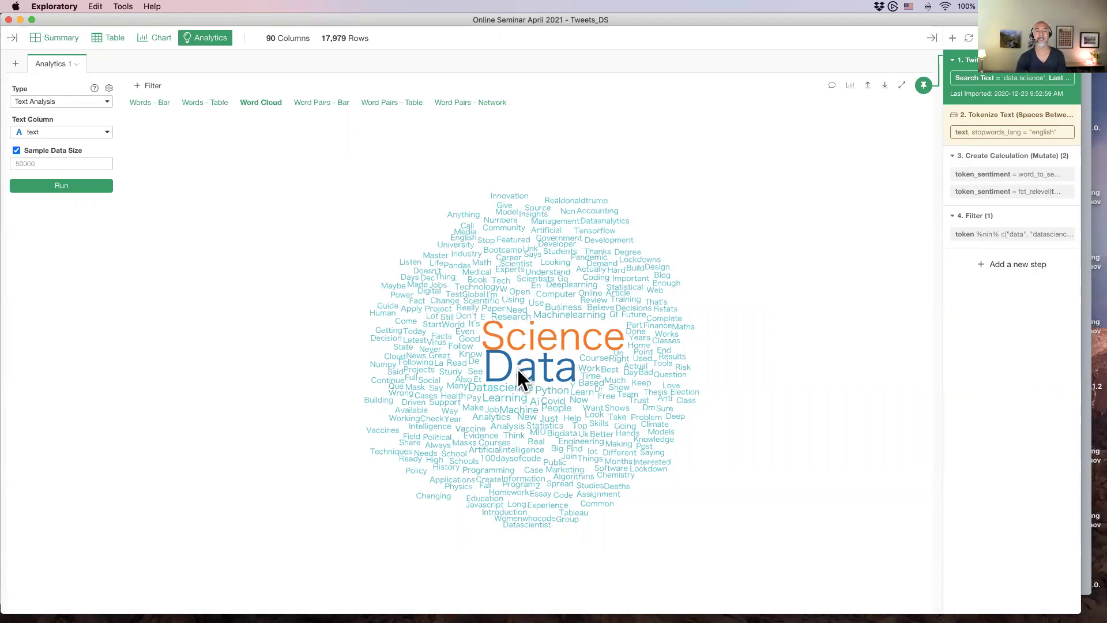
Show the word counts as a bar chart and apply Data and Science as additional stopwords
{"action": "left_click", "coordinate": [154, 104]}
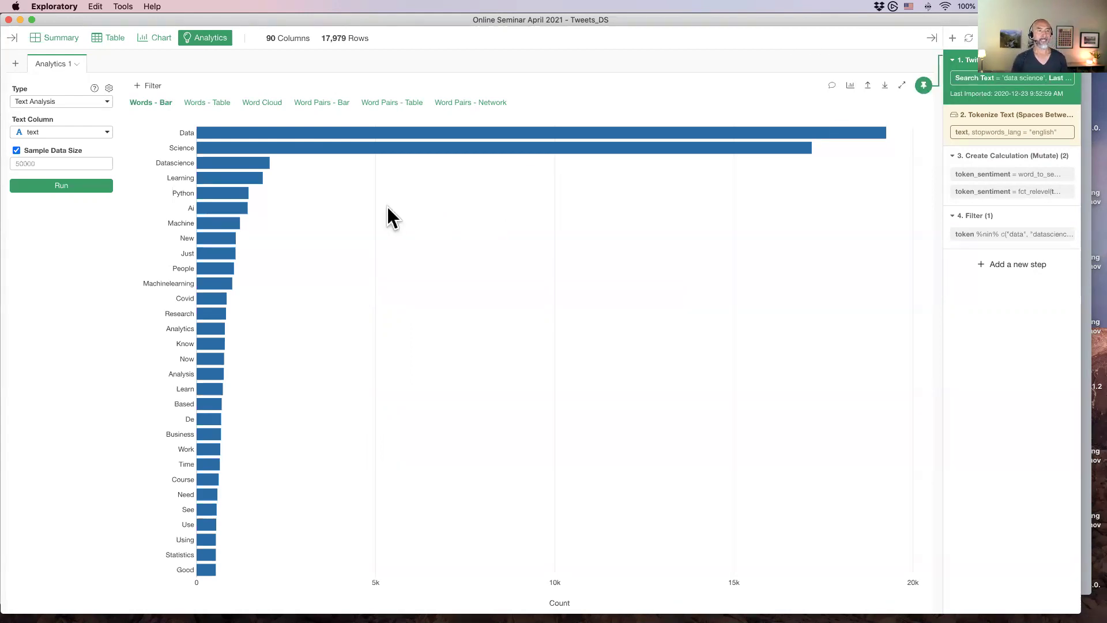
{"action": "left_click", "coordinate": [108, 88]}
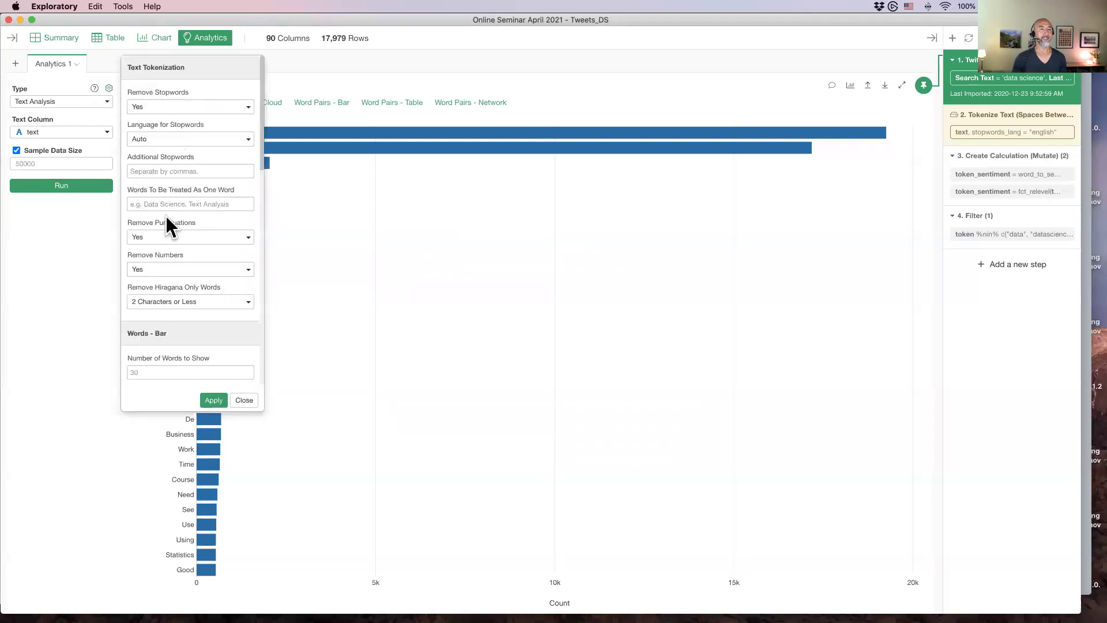
{"action": "scroll", "coordinate": [165, 216], "scroll_direction": "down", "scroll_amount": 10}
{"action": "scroll", "coordinate": [165, 215], "scroll_direction": "up", "scroll_amount": 10}
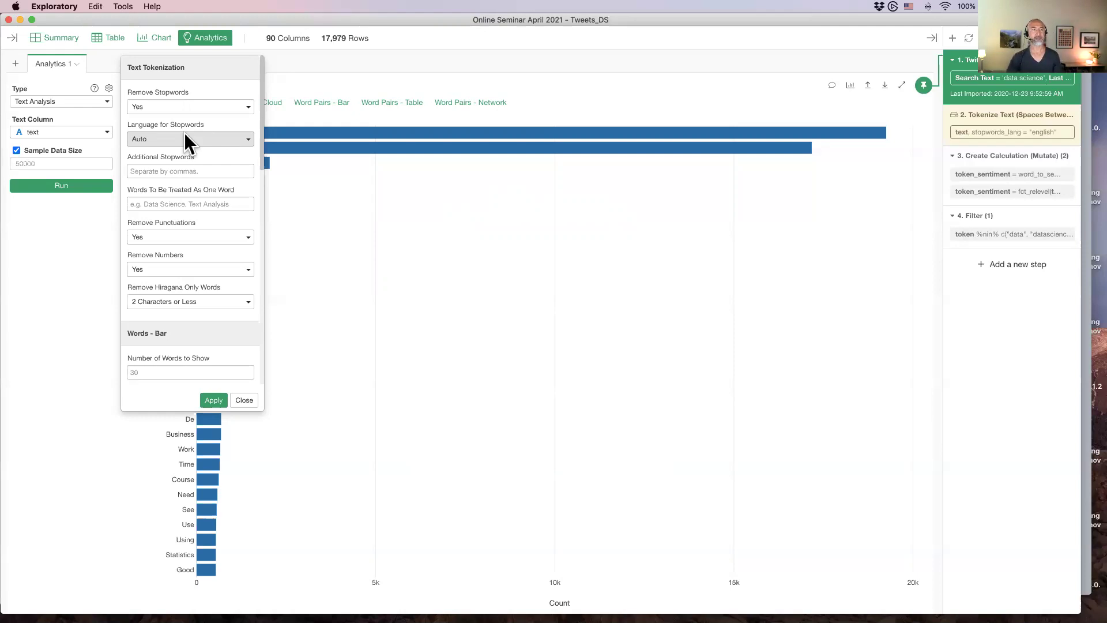
{"action": "left_click", "coordinate": [174, 170]}
{"action": "type", "text": "Data"}
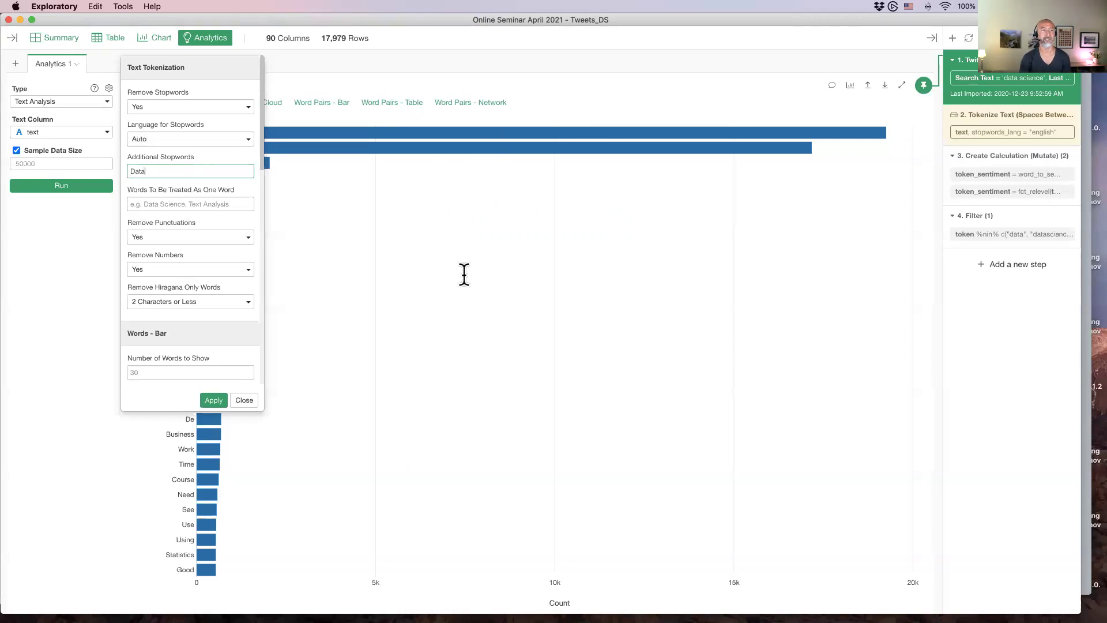
{"action": "type", "text": "Science"}
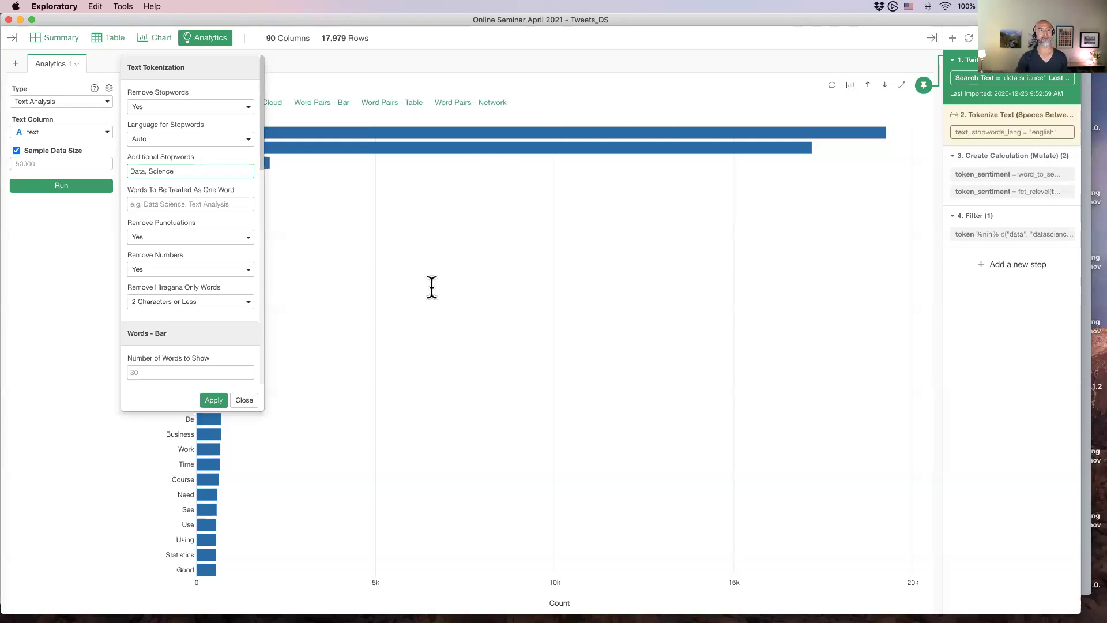
{"action": "left_click", "coordinate": [213, 400]}
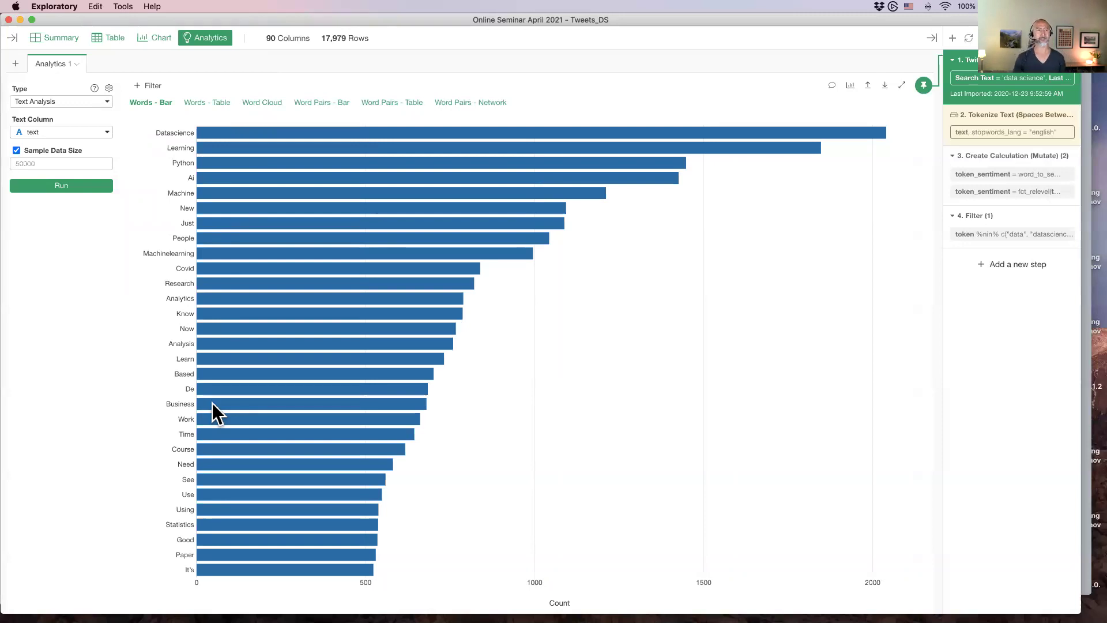
Add Datascience to the additional stopwords and apply the change to the text analysis
{"action": "mouse_move", "coordinate": [219, 133]}
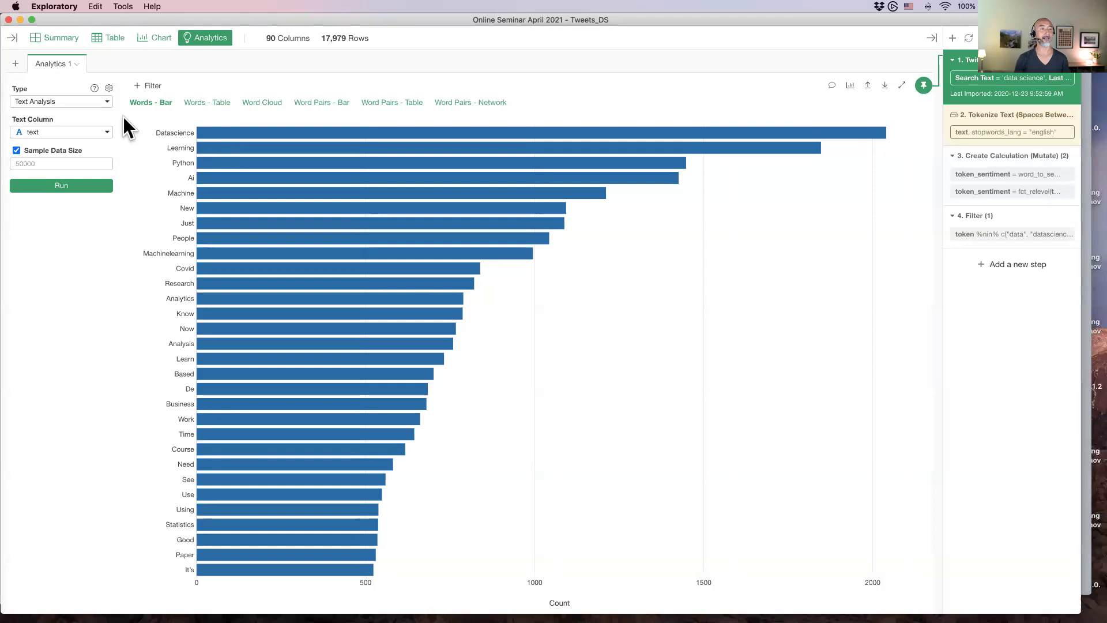
{"action": "left_click", "coordinate": [109, 88]}
{"action": "left_click", "coordinate": [193, 171]}
{"action": "type", "text": ", Data"}
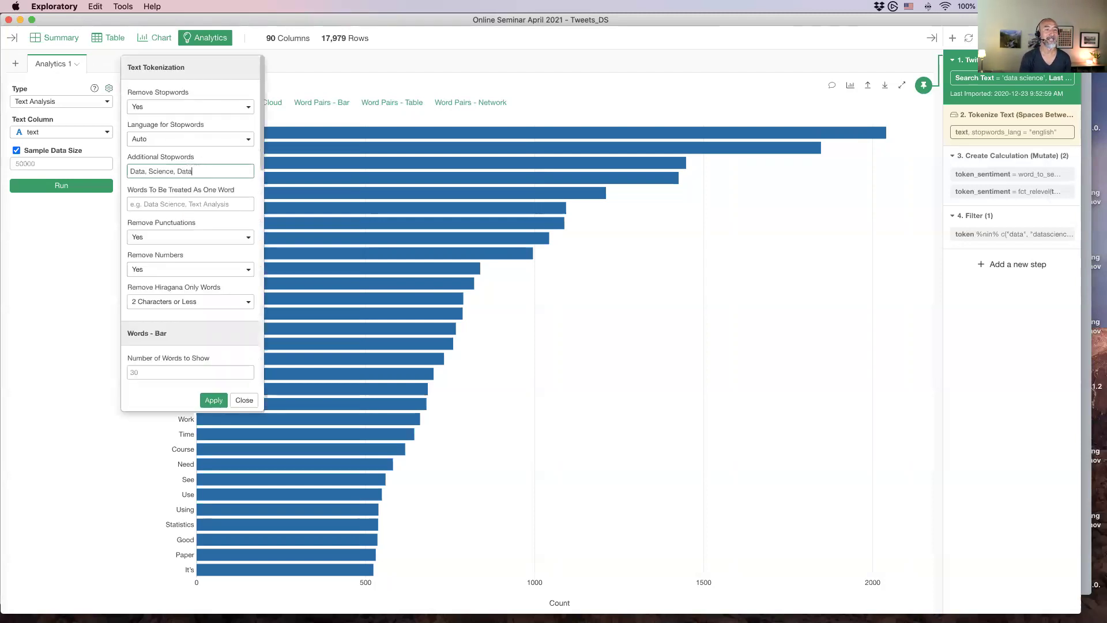
{"action": "type", "text": "science"}
{"action": "left_click", "coordinate": [212, 399]}
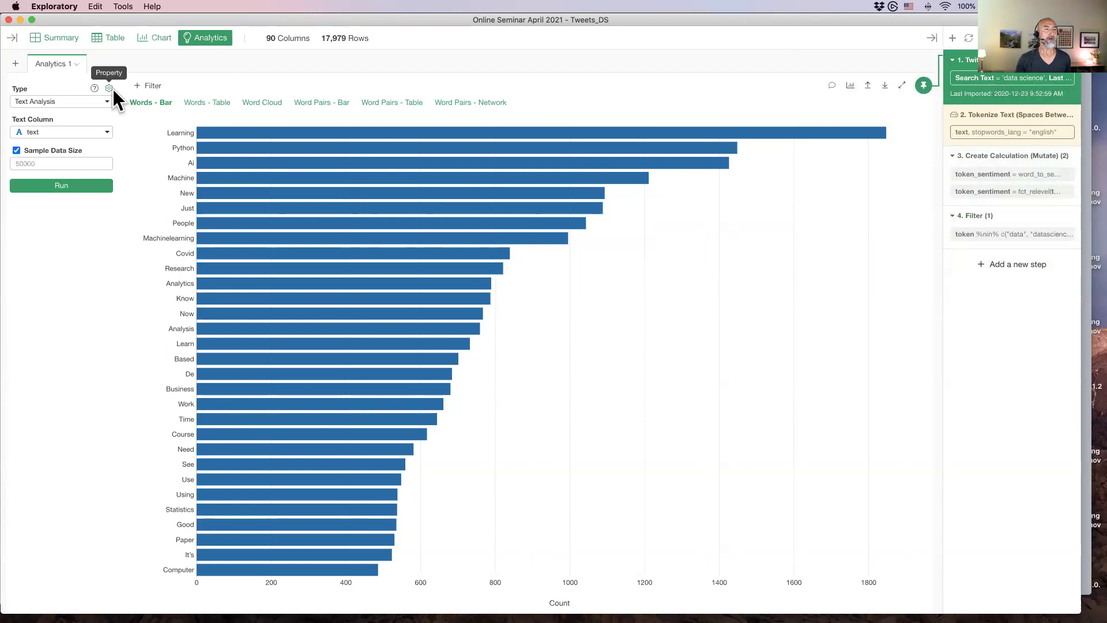
View the updated word cloud and inspect the Learning / Machine bar in the word pairs chart
{"action": "left_click", "coordinate": [260, 102]}
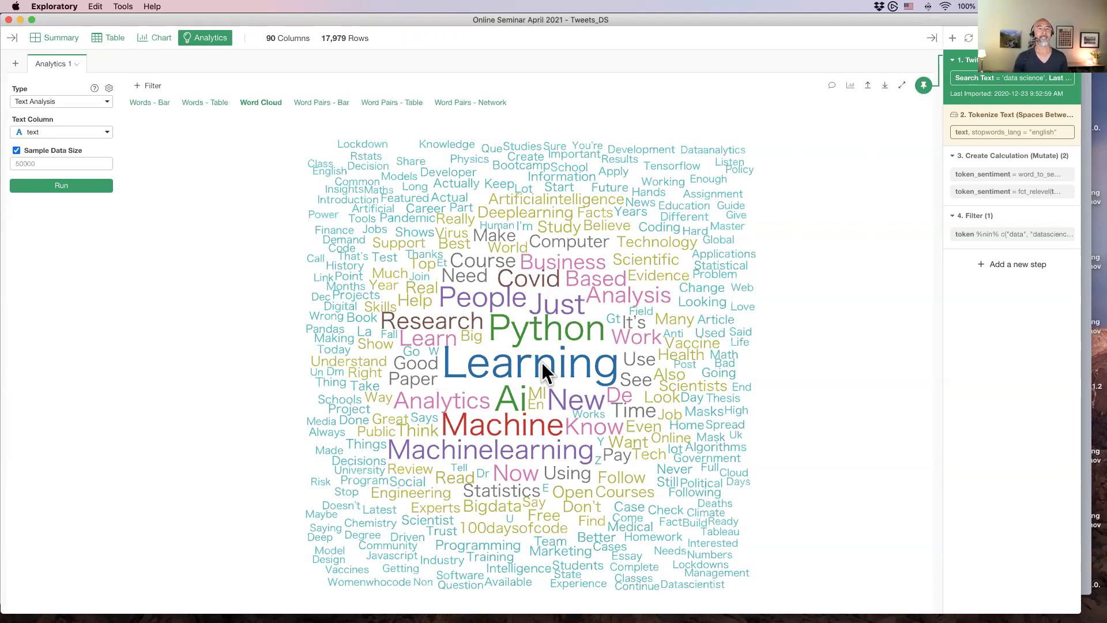
{"action": "left_click", "coordinate": [333, 102]}
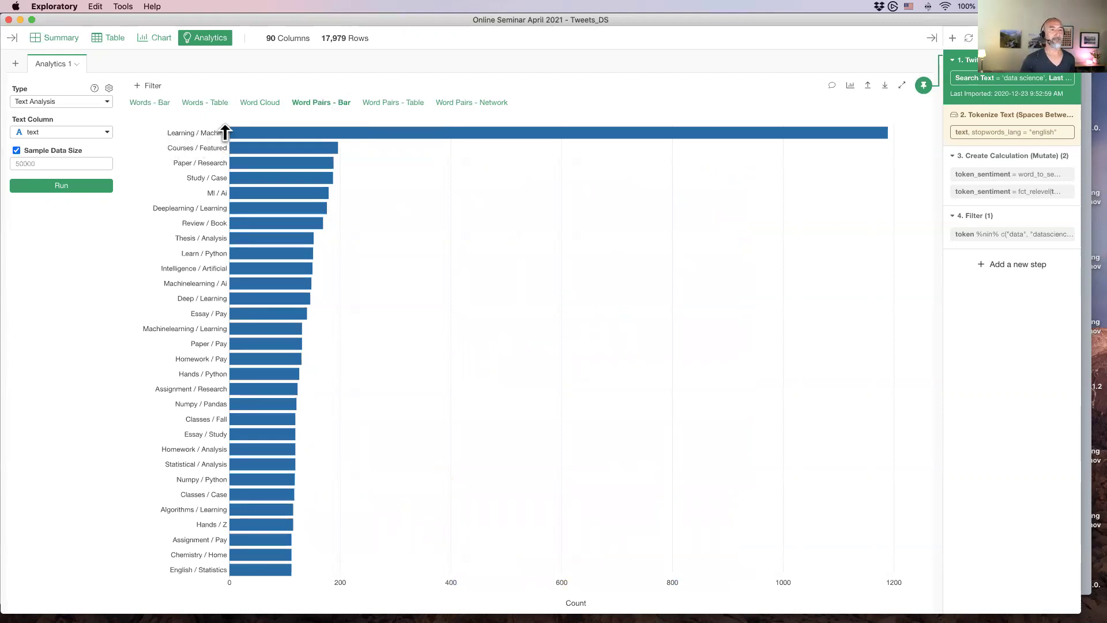
{"action": "mouse_move", "coordinate": [276, 132]}
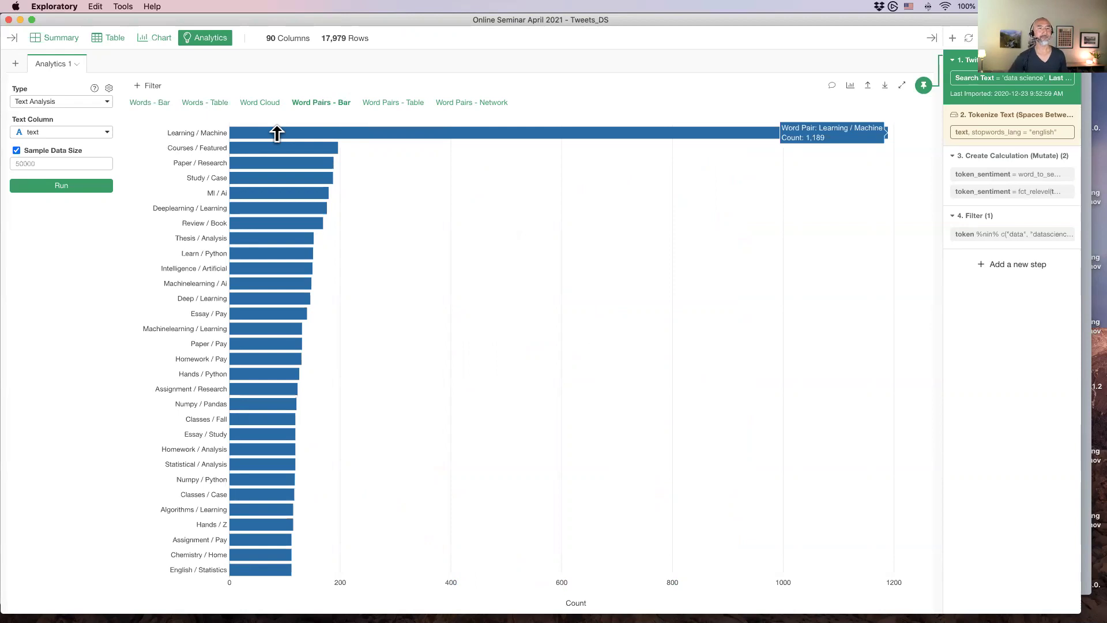
Browse the word pairs table, search it for "py" and clear the search
{"action": "left_click", "coordinate": [389, 104]}
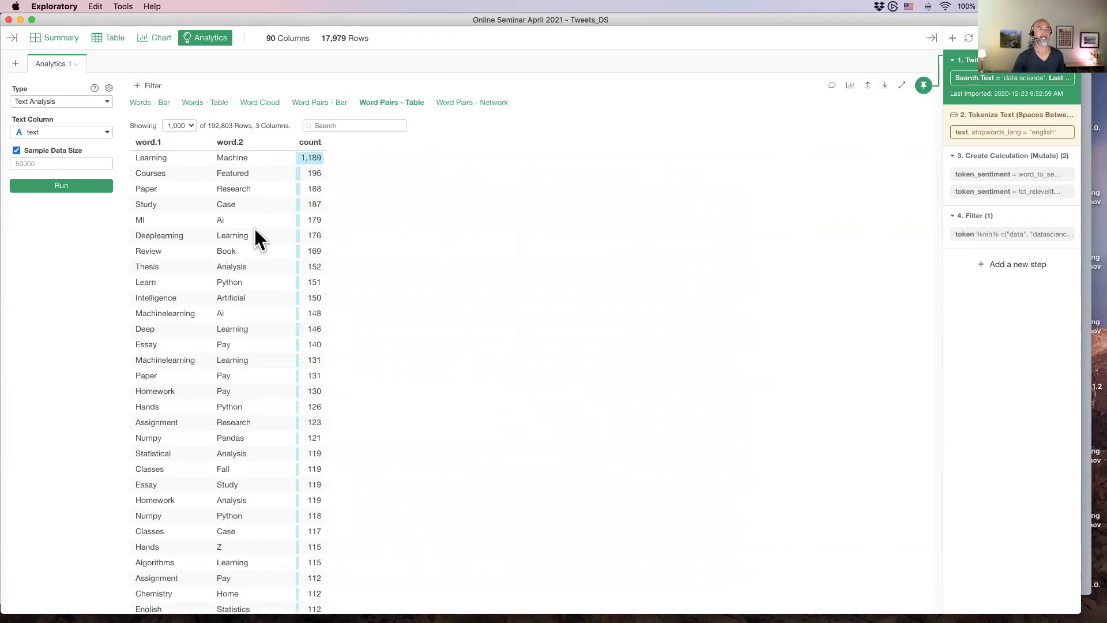
{"action": "scroll", "coordinate": [243, 316], "scroll_direction": "down", "scroll_amount": 3}
{"action": "scroll", "coordinate": [243, 316], "scroll_direction": "down", "scroll_amount": 8}
{"action": "scroll", "coordinate": [243, 316], "scroll_direction": "up", "scroll_amount": 10}
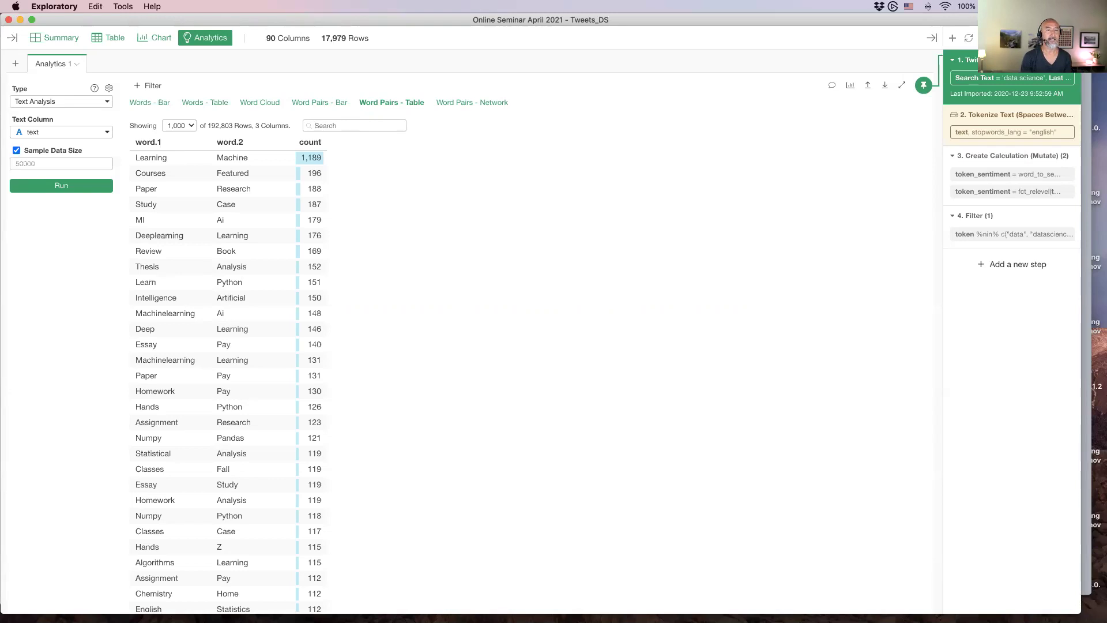
{"action": "left_click", "coordinate": [347, 125]}
{"action": "type", "text": "py"}
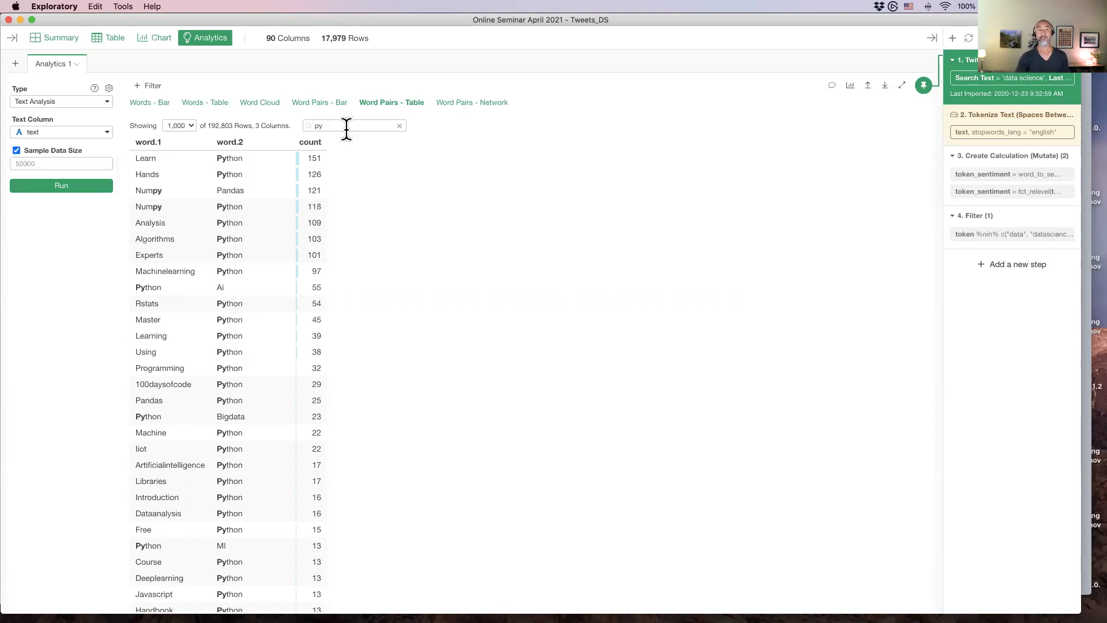
{"action": "left_click", "coordinate": [401, 125]}
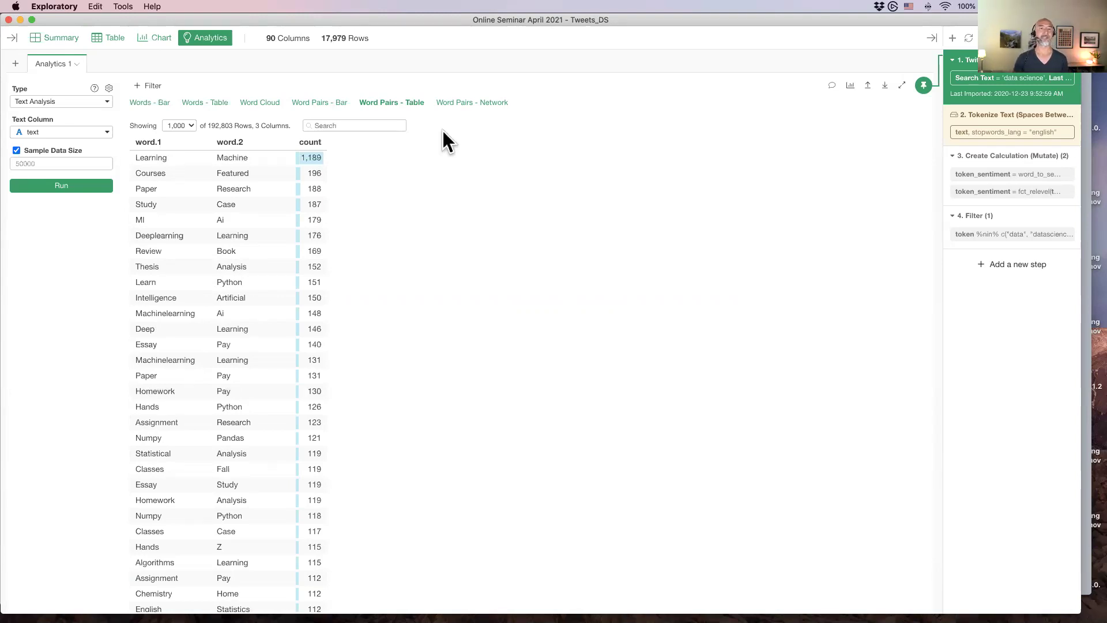
Examine the word pairs network and compare it with the Learning / Machine bar of the word pairs chart
{"action": "left_click", "coordinate": [465, 104]}
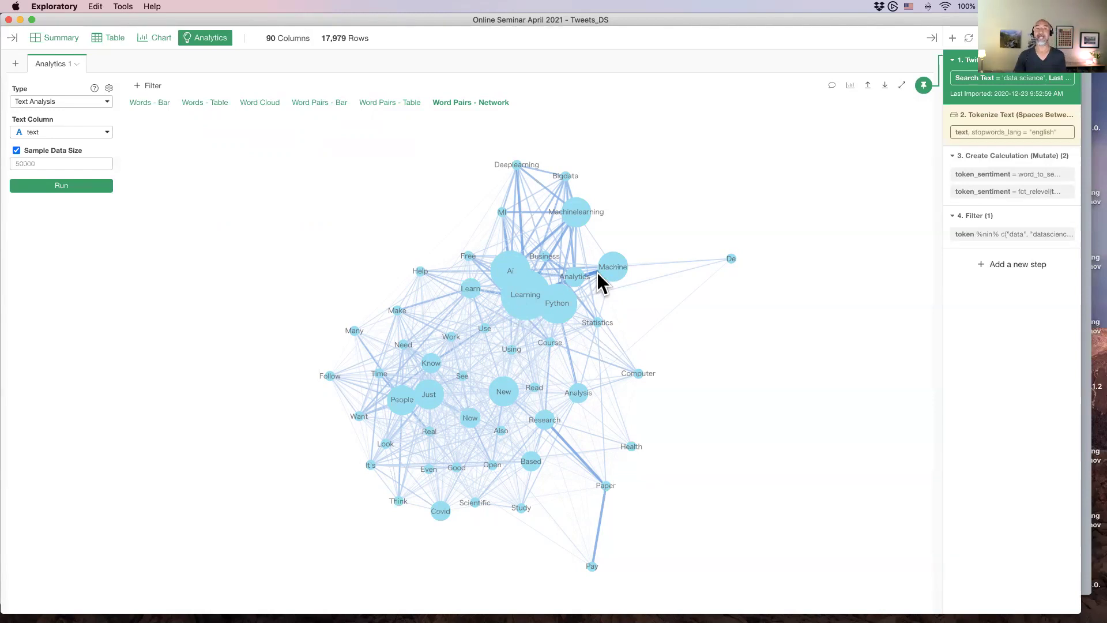
{"action": "left_click", "coordinate": [330, 101]}
{"action": "mouse_move", "coordinate": [413, 136]}
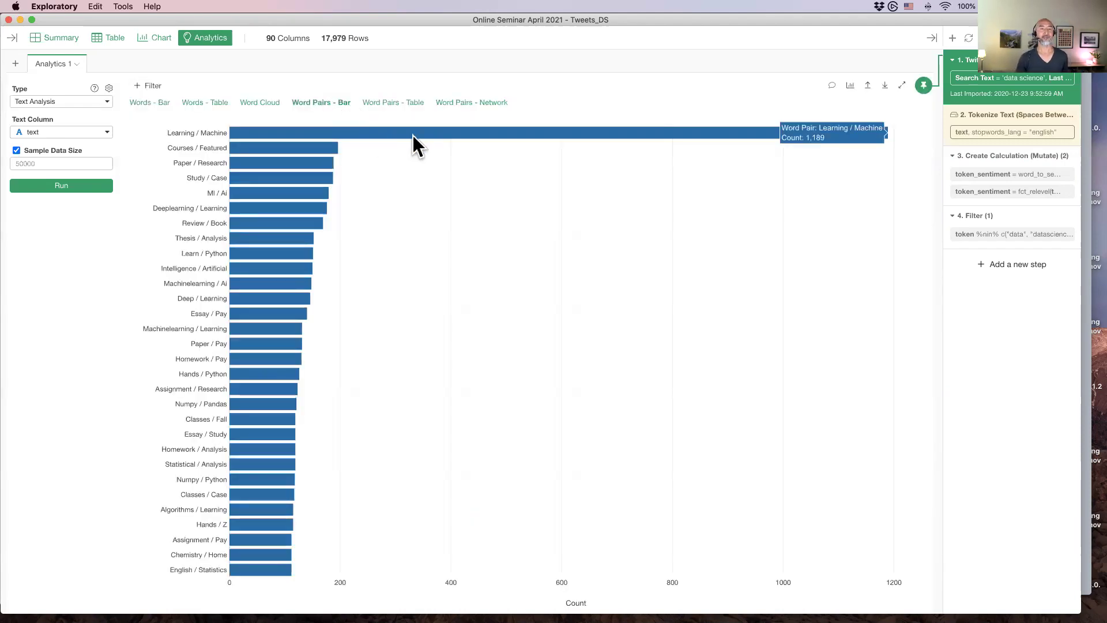
{"action": "left_click", "coordinate": [449, 102]}
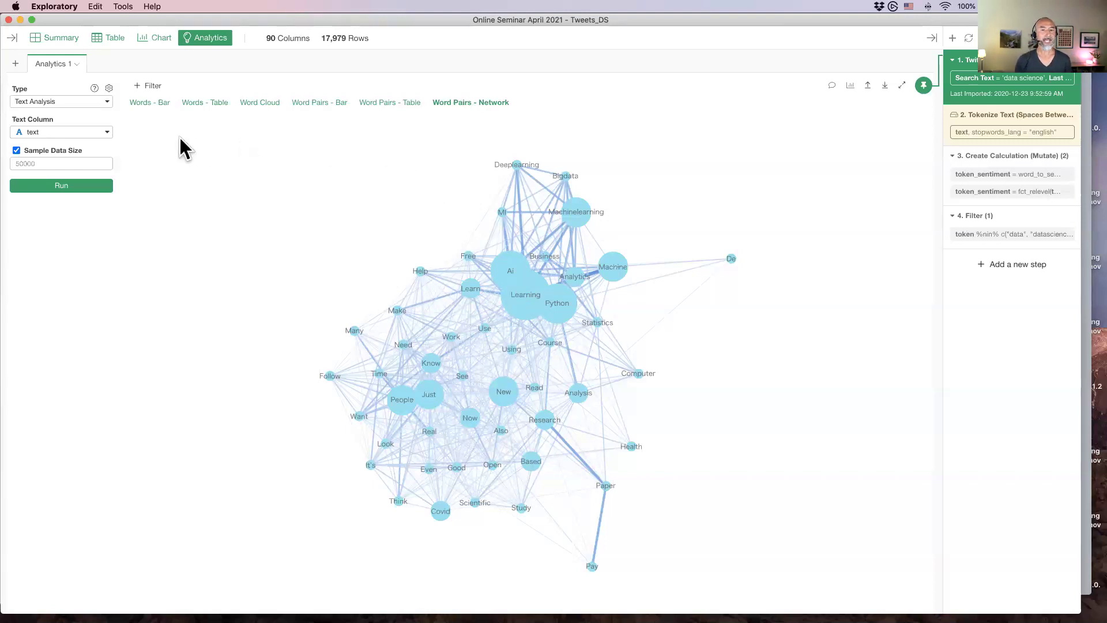
Enter Machine Learning as the words to be treated as one word in the text tokenization settings
{"action": "left_click", "coordinate": [109, 88]}
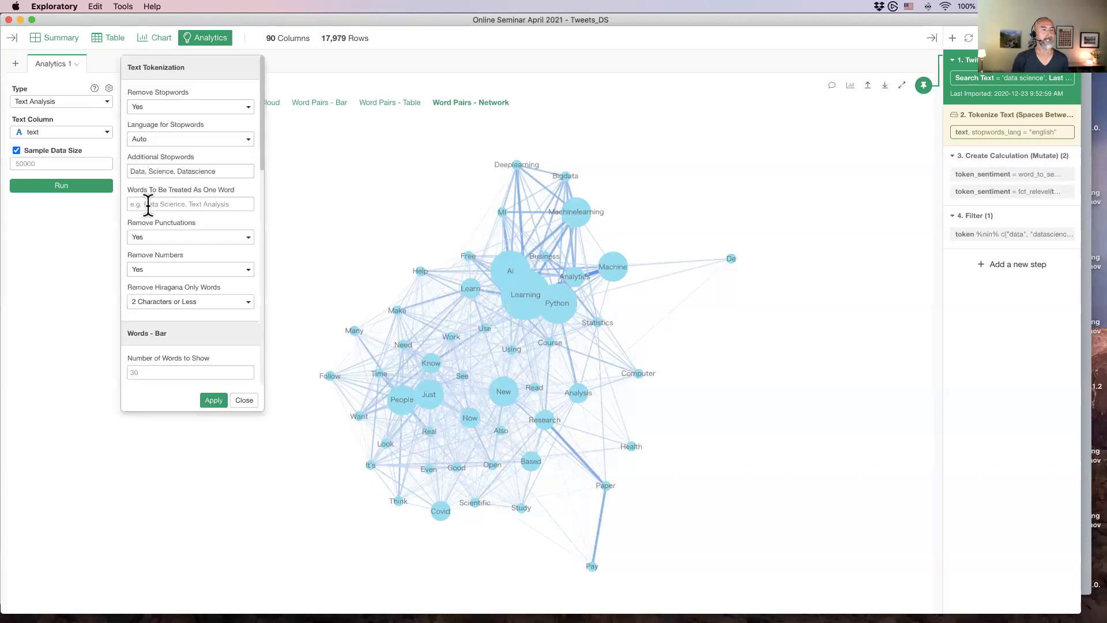
{"action": "left_click", "coordinate": [181, 199]}
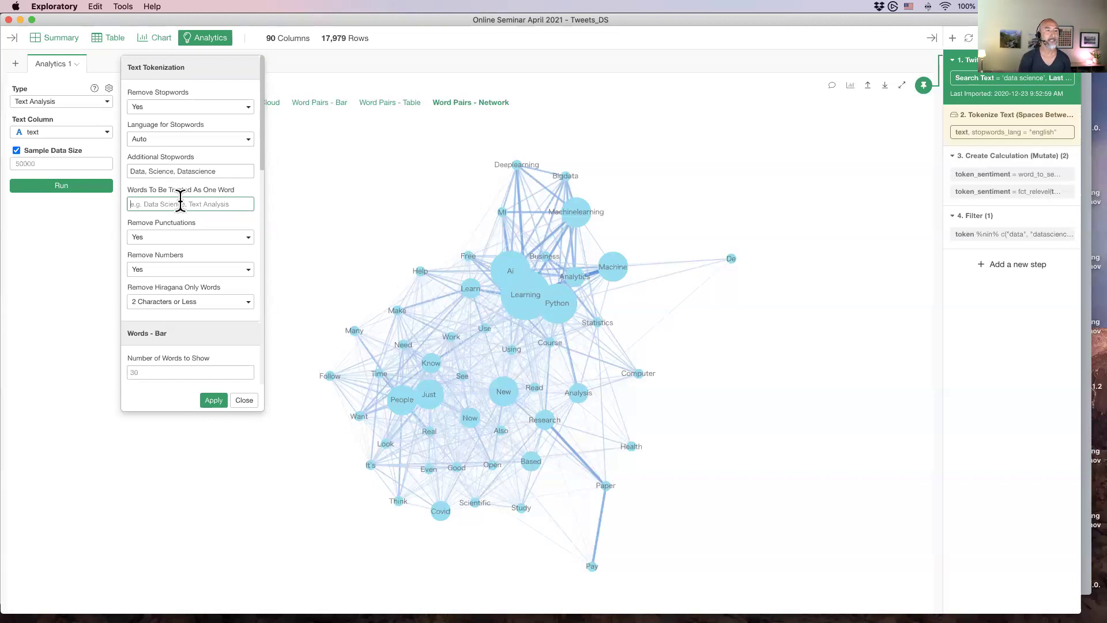
{"action": "type", "text": "M"}
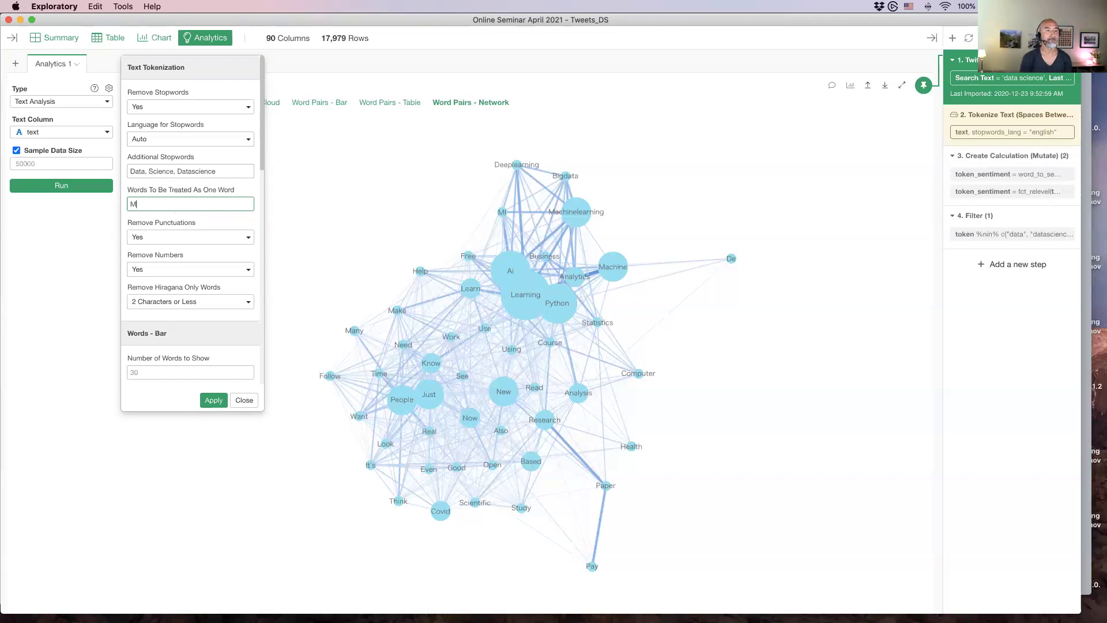
{"action": "type", "text": "achine learn"}
{"action": "key", "text": "BackSpace"}
{"action": "key", "text": "BackSpace"}
{"action": "key", "text": "BackSpace"}
{"action": "key", "text": "BackSpace"}
{"action": "key", "text": "BackSpace"}
{"action": "type", "text": "L"}
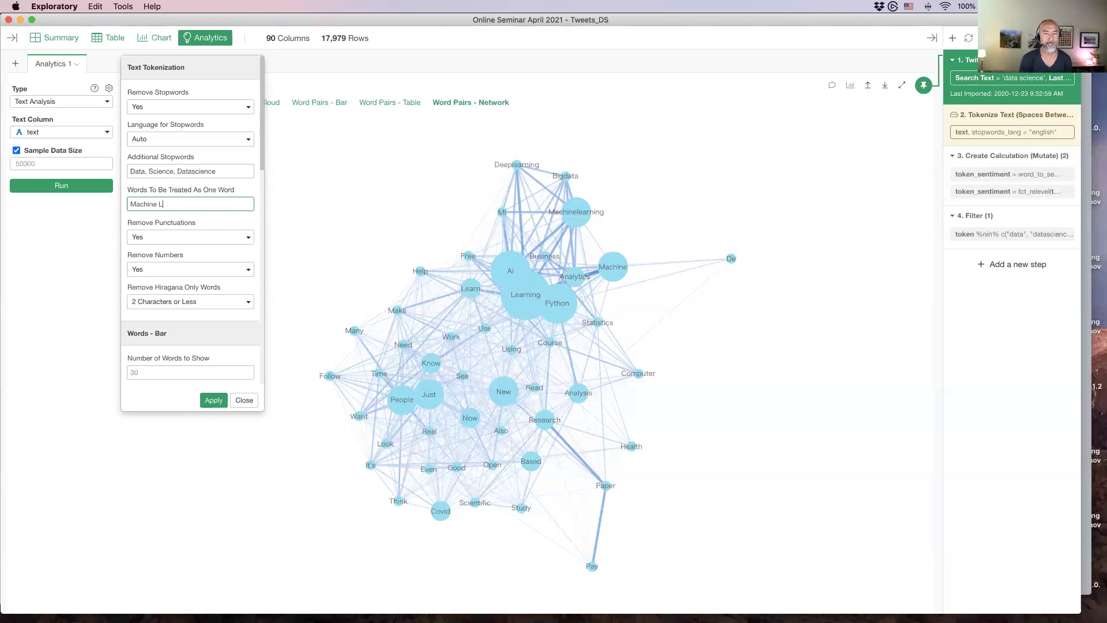
{"action": "type", "text": "earning"}
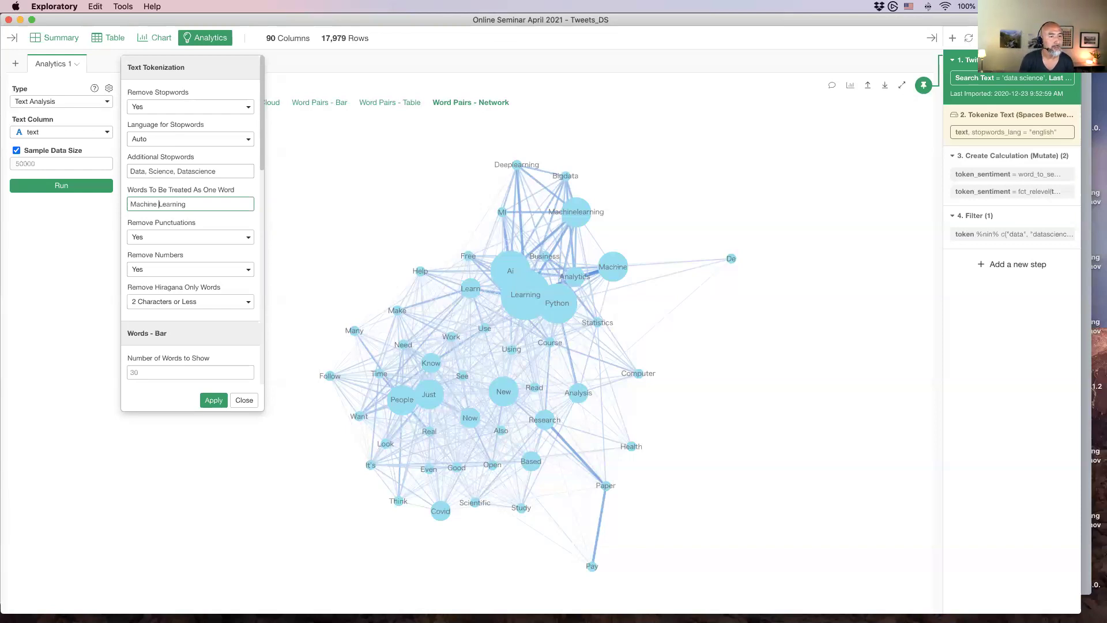
Change the words treated as one word to Machinelearning and apply the settings
{"action": "key", "text": "BackSpace"}
{"action": "key", "text": "BackSpace"}
{"action": "type", "text": "l"}
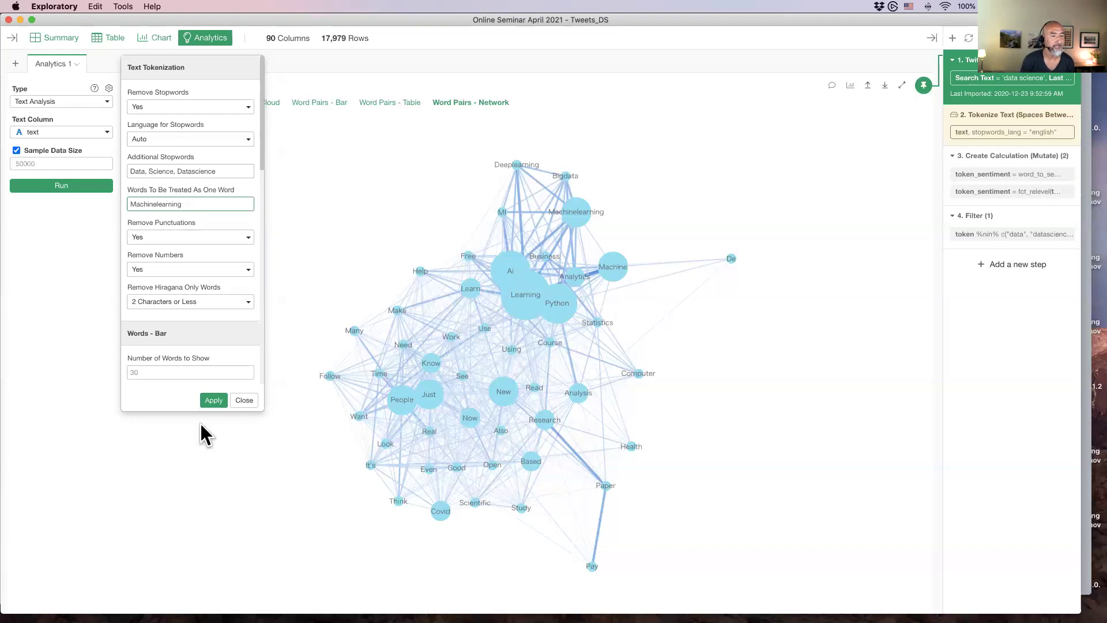
{"action": "left_click", "coordinate": [212, 400]}
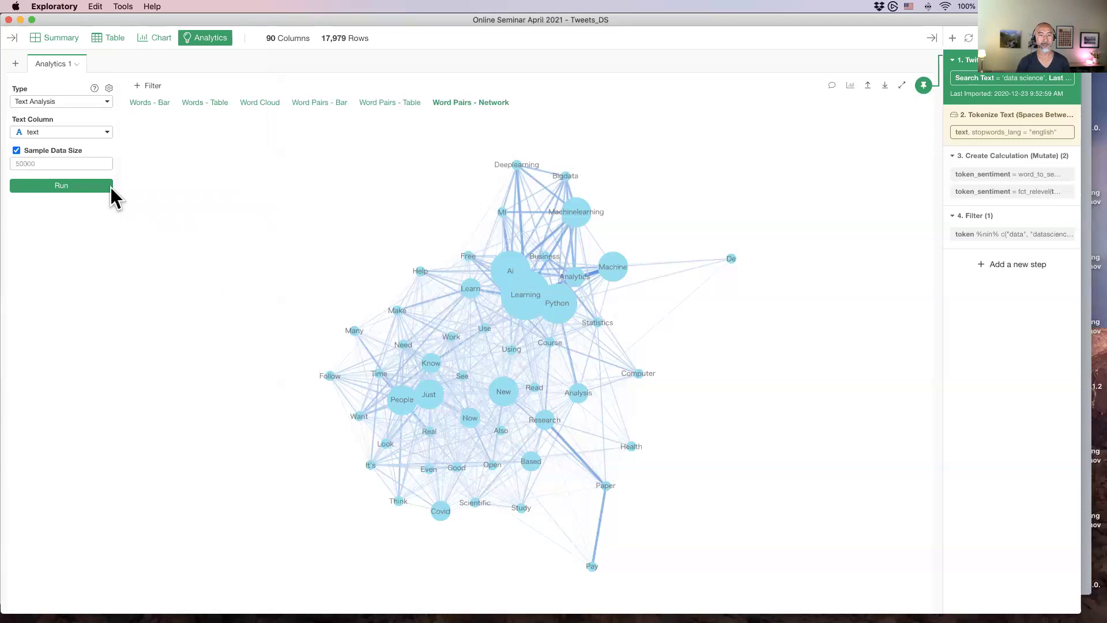
Correct the words treated as one word to Machine Learning and apply the settings to the text analysis
{"action": "left_click", "coordinate": [109, 88]}
{"action": "left_click", "coordinate": [158, 203]}
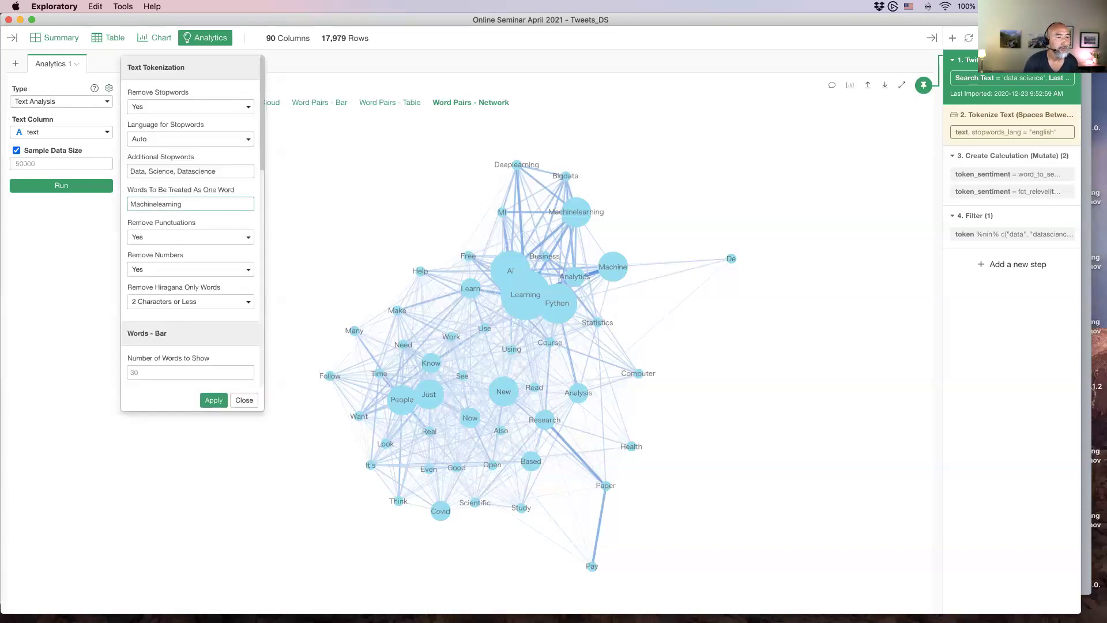
{"action": "key", "text": "Delete"}
{"action": "type", "text": "L"}
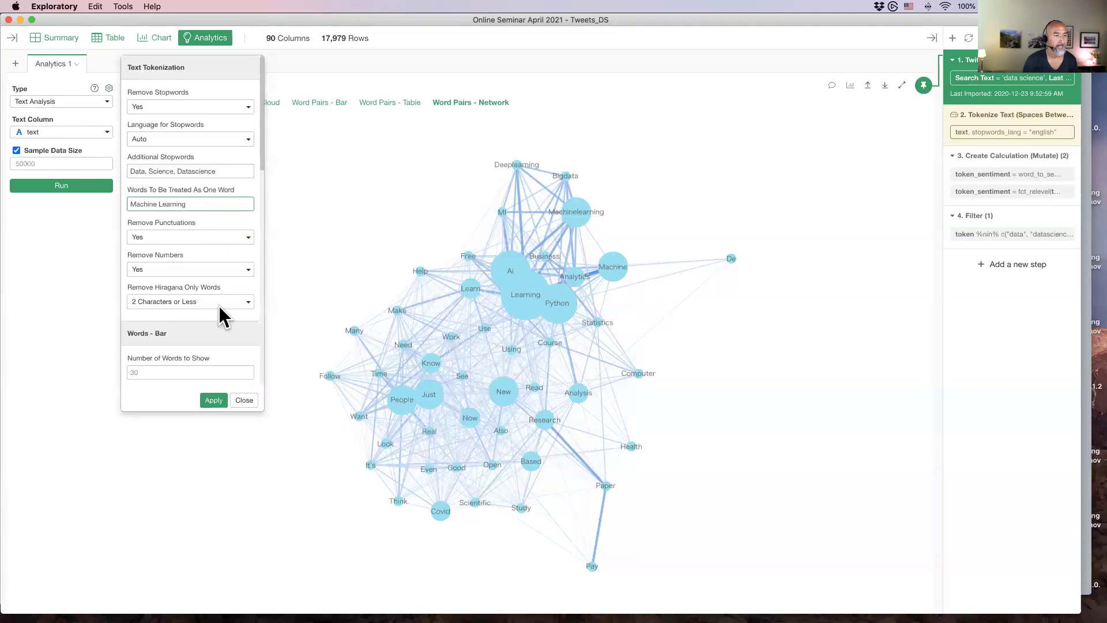
{"action": "left_click", "coordinate": [217, 401]}
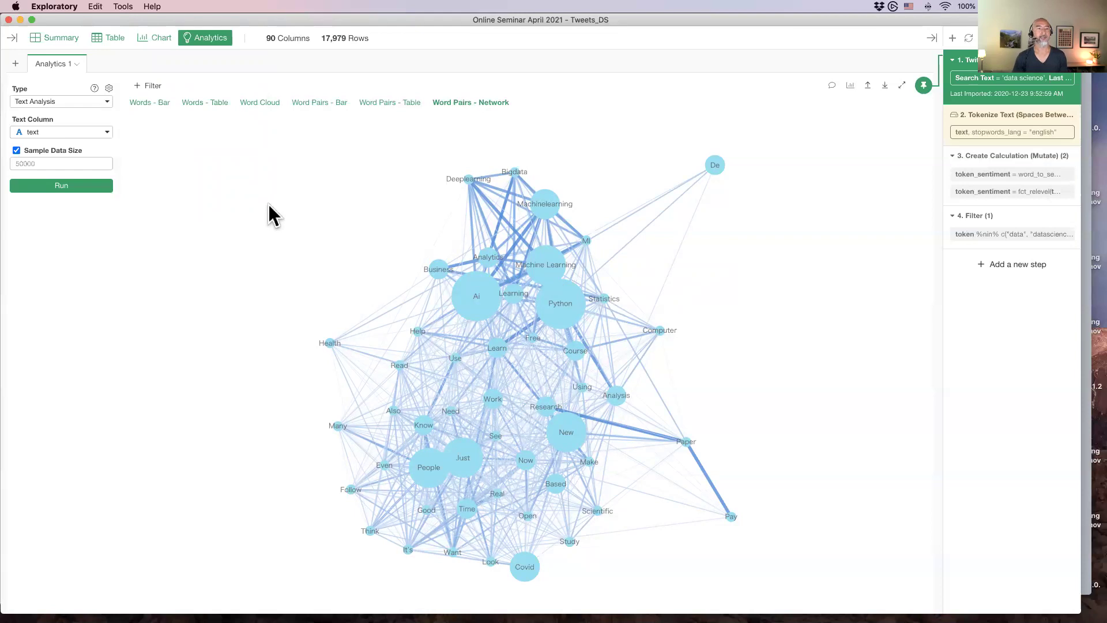
Switch to the Exploratory-v66-en.key presentation in Keynote and start the slideshow from the Chart slide
{"action": "key", "text": "super+Tab"}
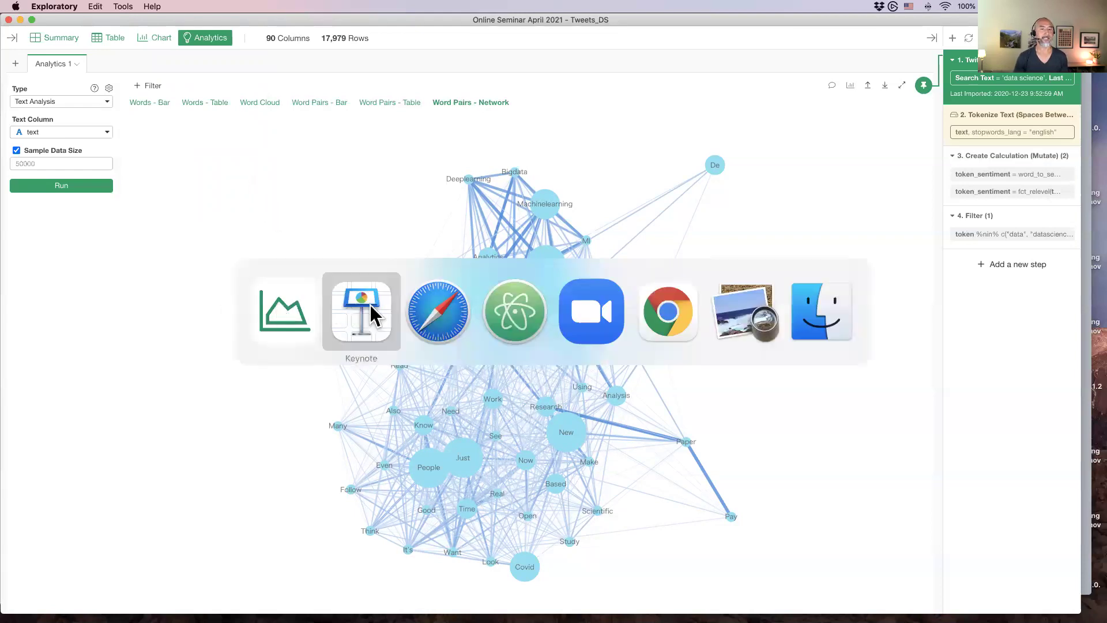
{"action": "scroll", "coordinate": [41, 370], "scroll_direction": "down", "scroll_amount": 10}
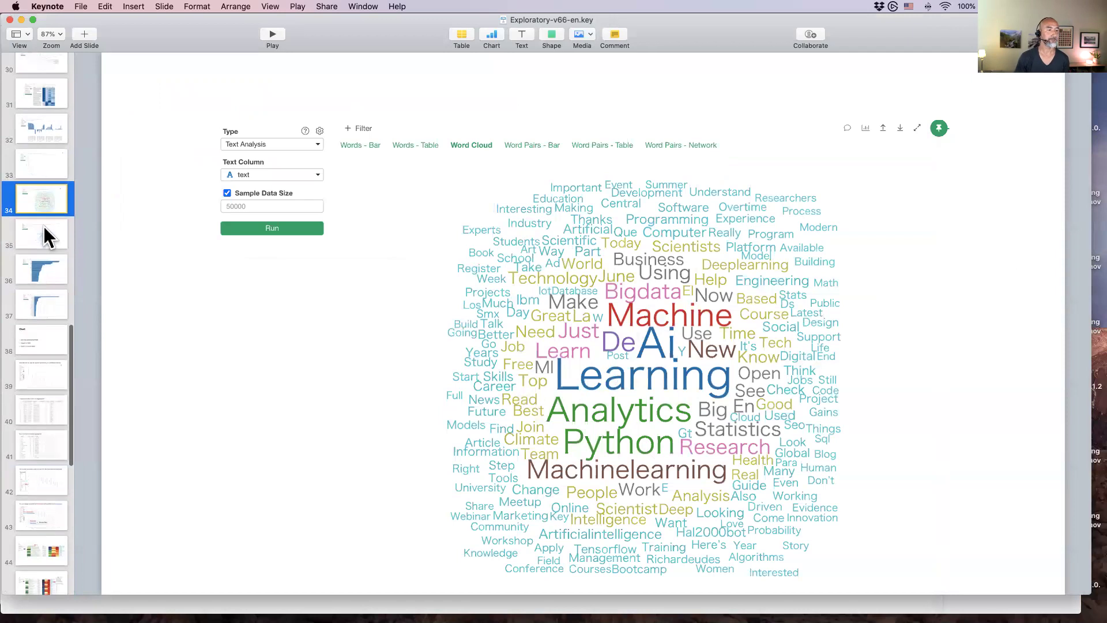
{"action": "left_click", "coordinate": [43, 229]}
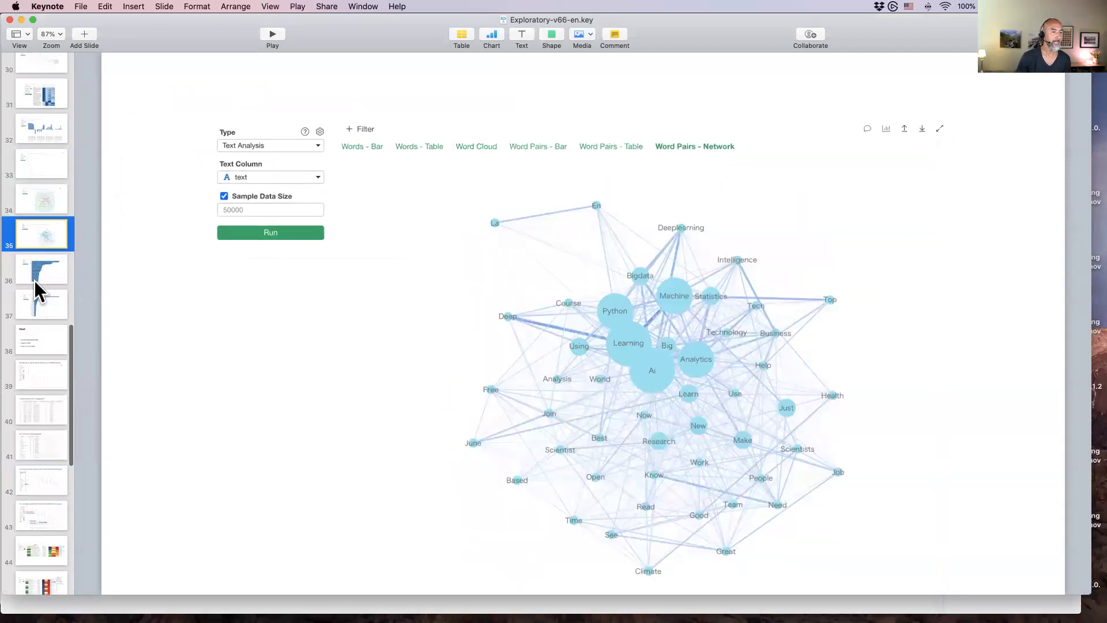
{"action": "left_click", "coordinate": [34, 333]}
{"action": "scroll", "coordinate": [34, 333], "scroll_direction": "down", "scroll_amount": 3}
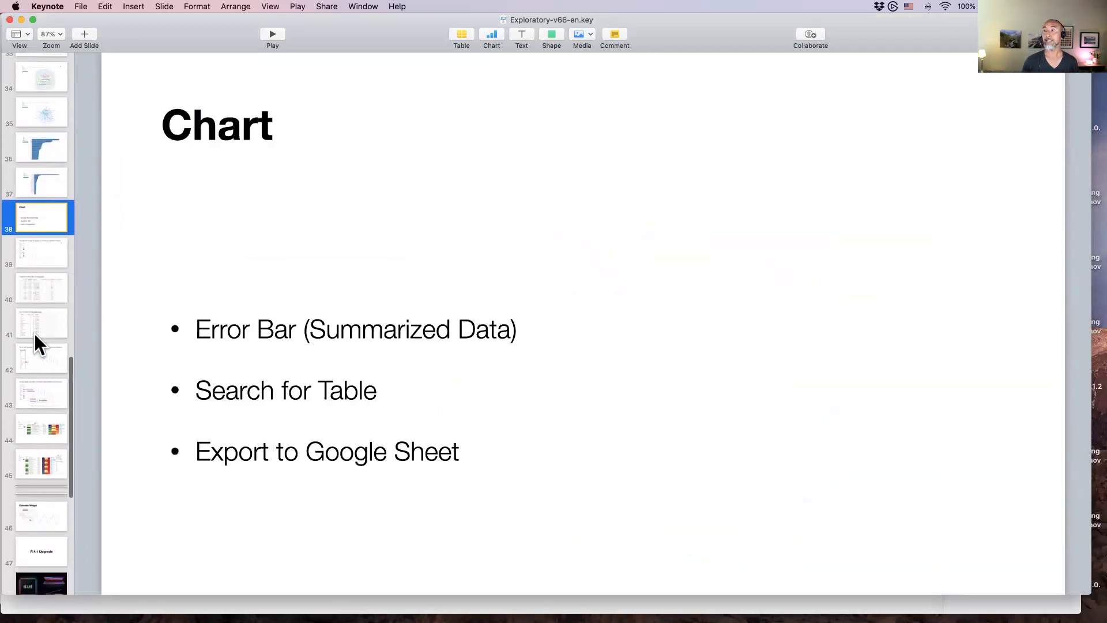
{"action": "scroll", "coordinate": [33, 333], "scroll_direction": "down", "scroll_amount": 2}
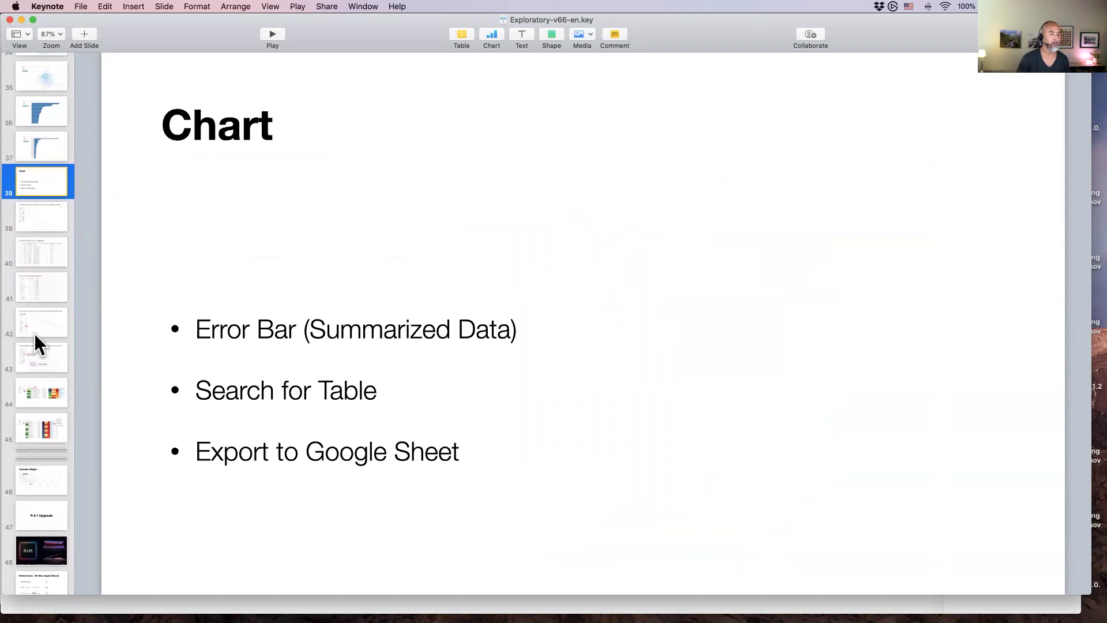
{"action": "left_click", "coordinate": [272, 34]}
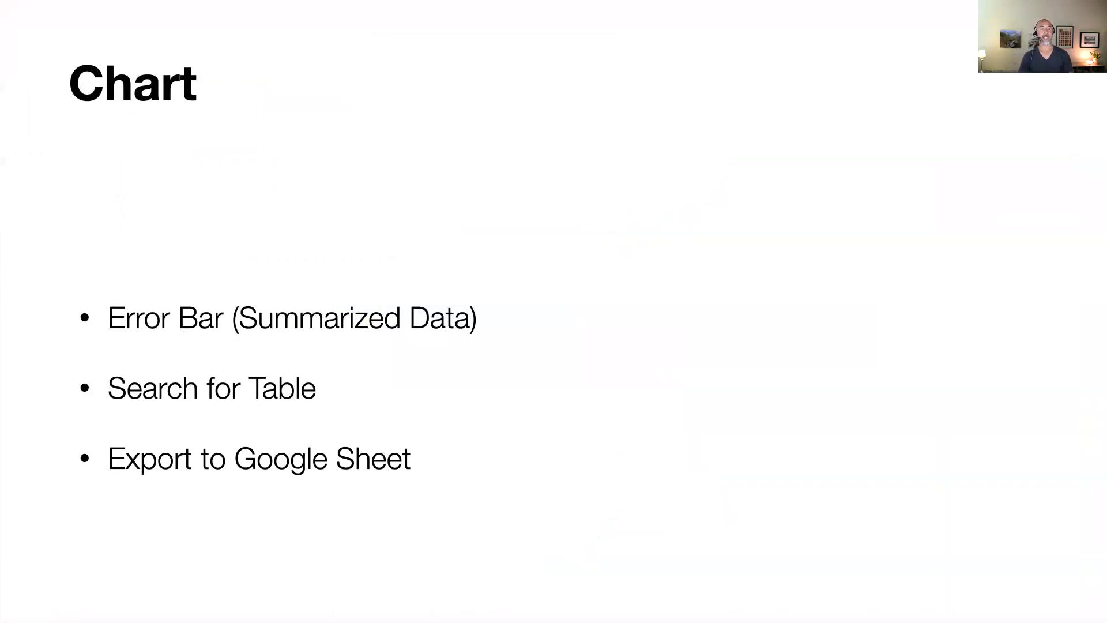
Go through the error bar slides, covering non-aggregated and aggregated data, up to the new Error Bar (Summarized Data) type
{"action": "key", "text": "Right"}
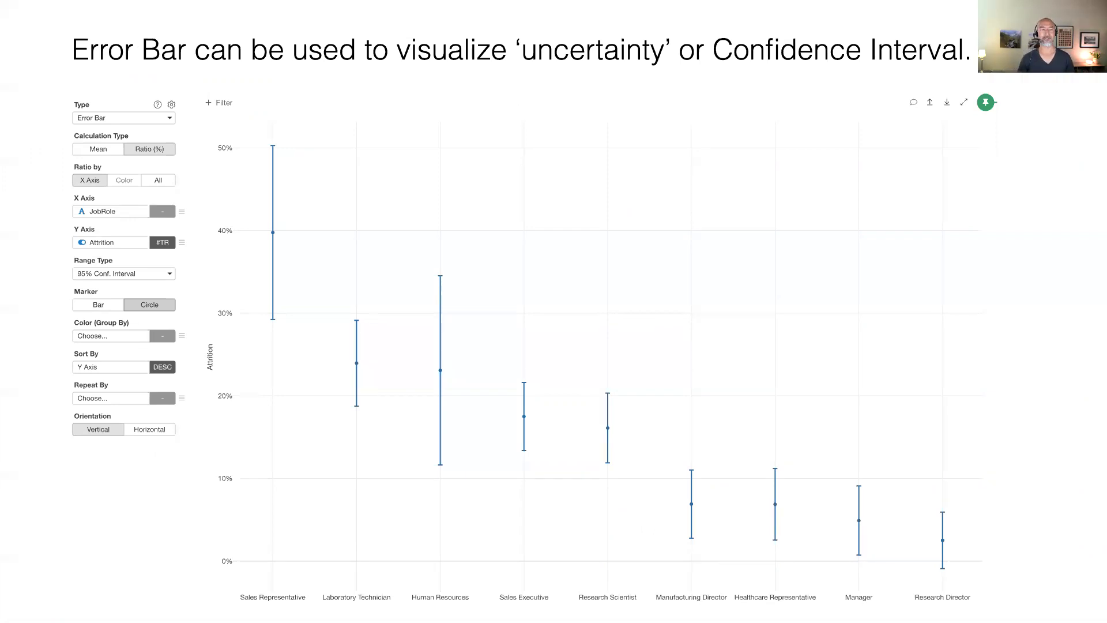
{"action": "key", "text": "Right"}
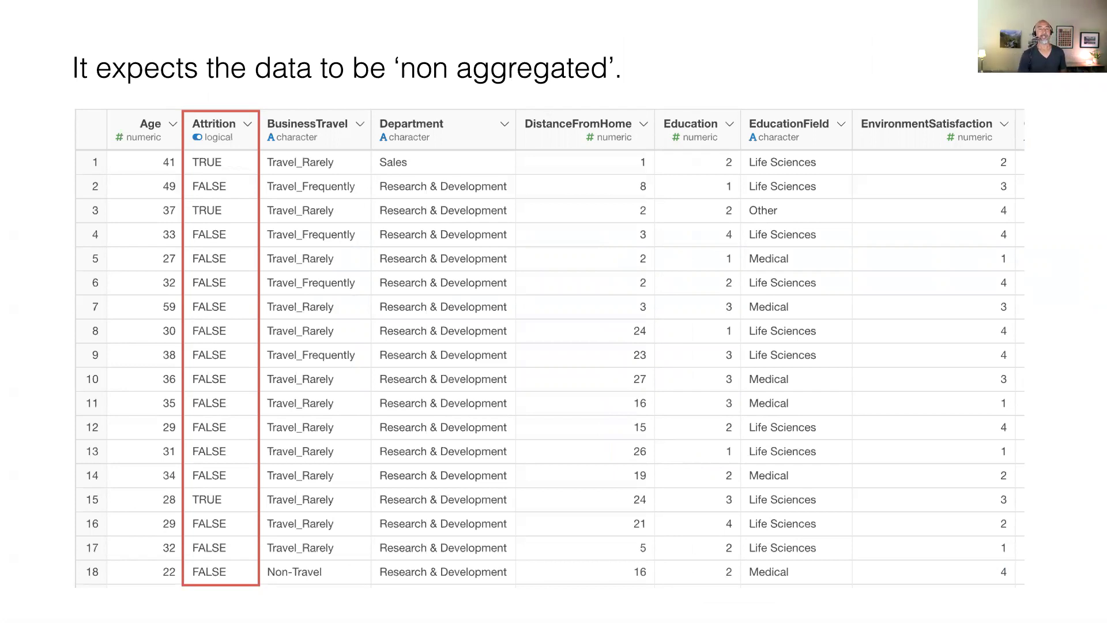
{"action": "key", "text": "Right"}
{"action": "key", "text": "Left"}
{"action": "key", "text": "Left"}
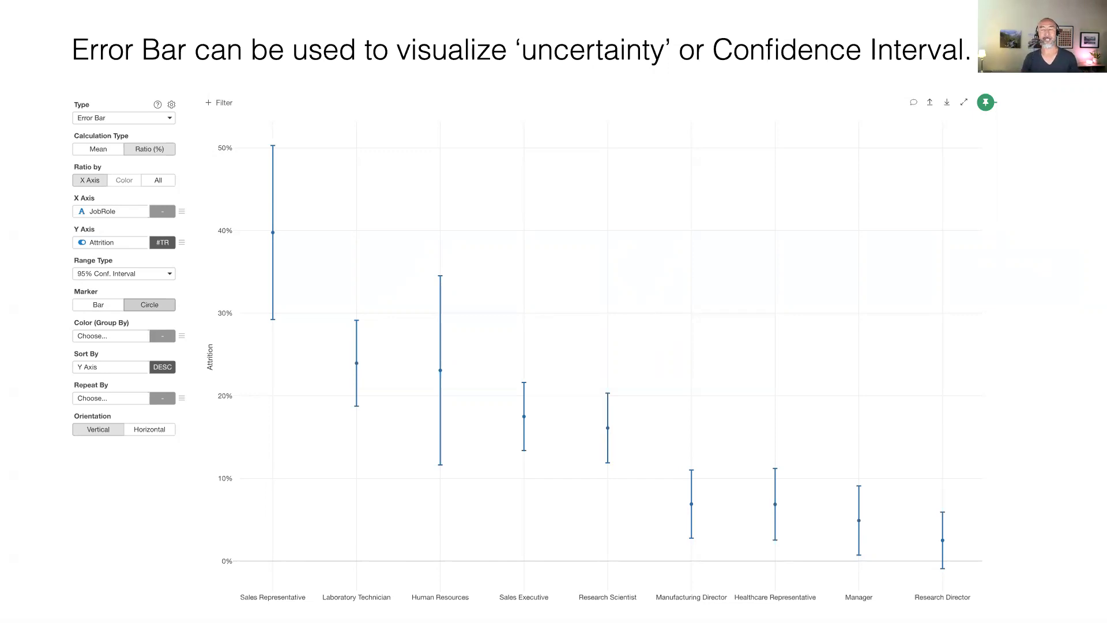
{"action": "key", "text": "Right"}
{"action": "key", "text": "Right"}
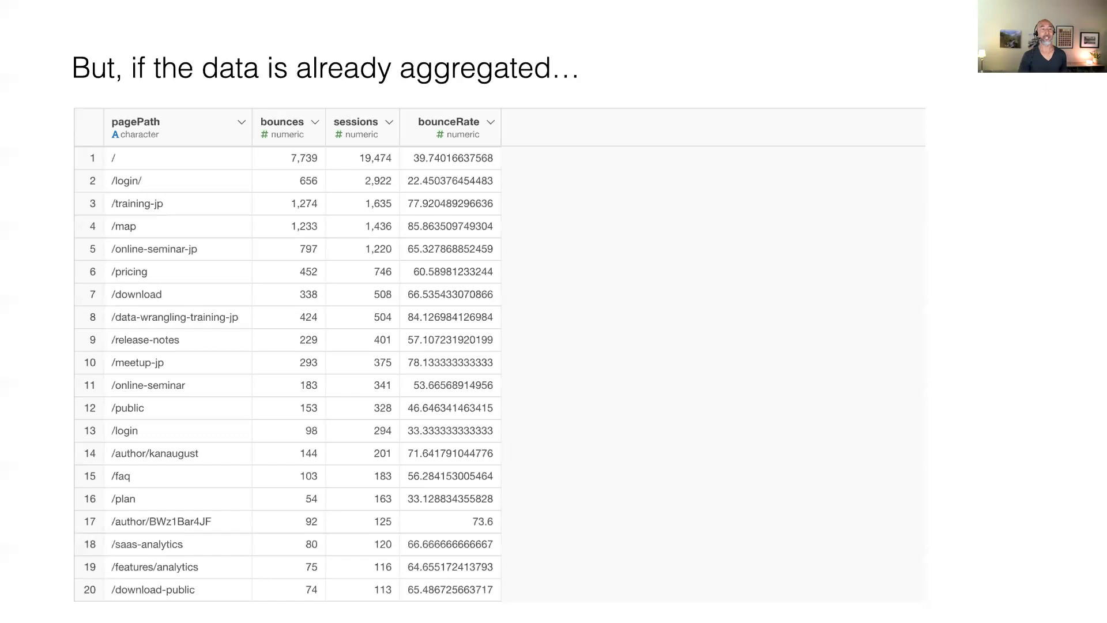
{"action": "key", "text": "Right"}
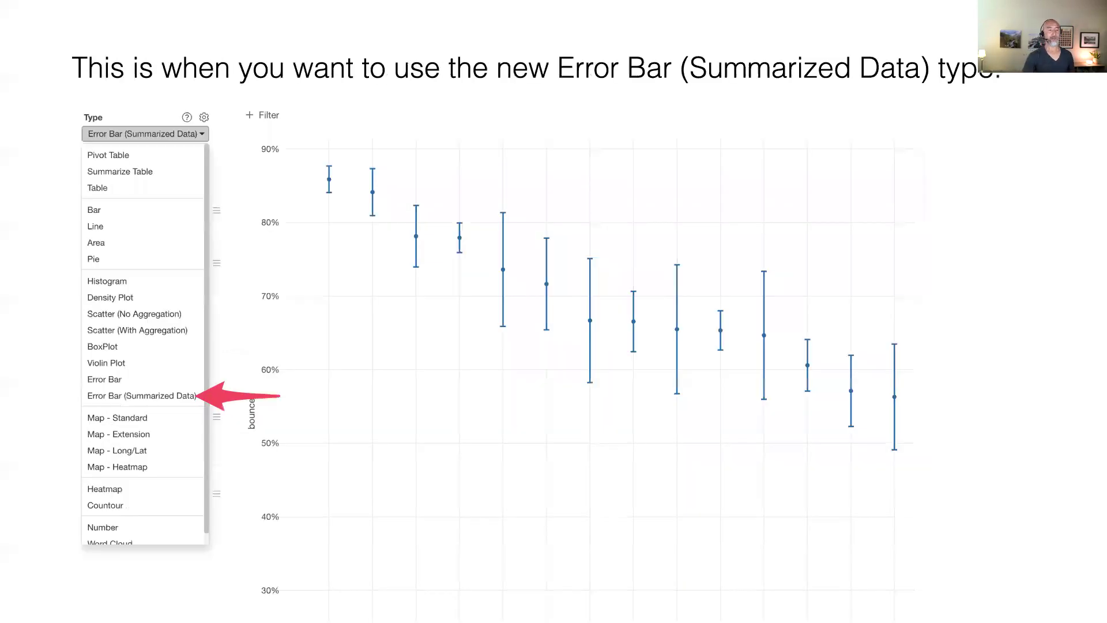